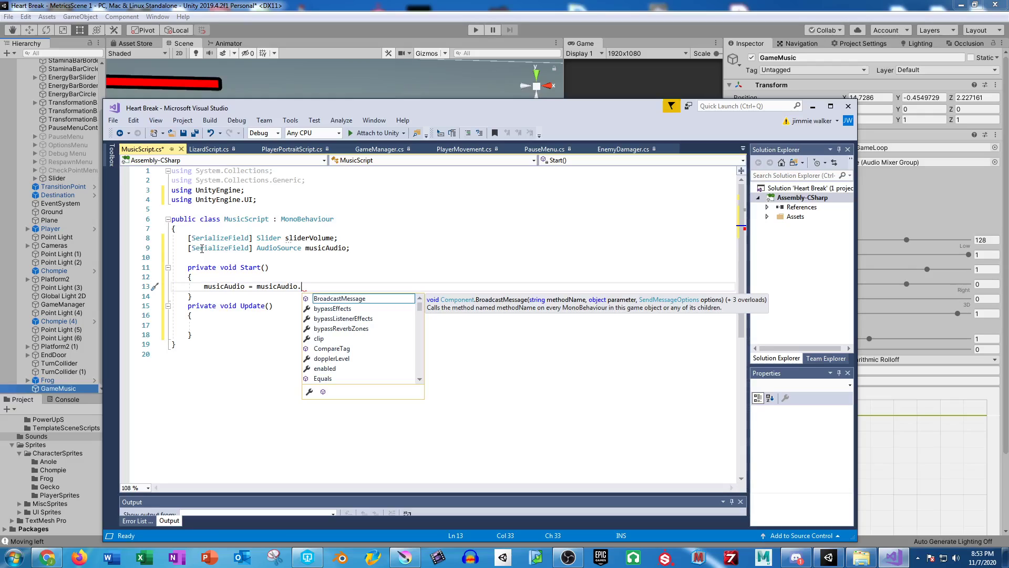
# - Complete the Start assignment in MusicScript as musicAudio = musicAudio.GetComponent<AudioSource>();
pyautogui.write('Get')
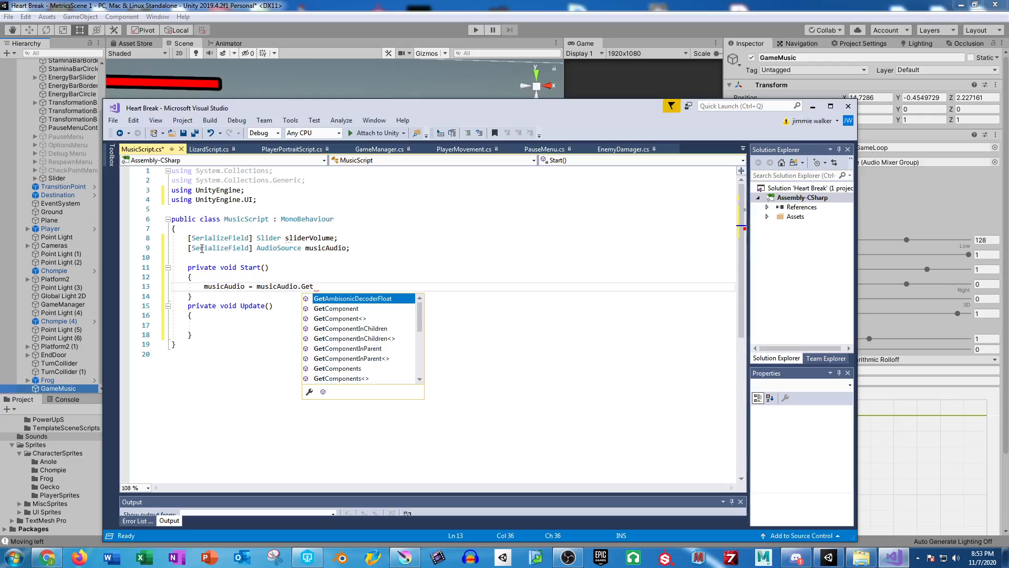
pyautogui.press('Down')
pyautogui.press('Down')
pyautogui.press('Tab')
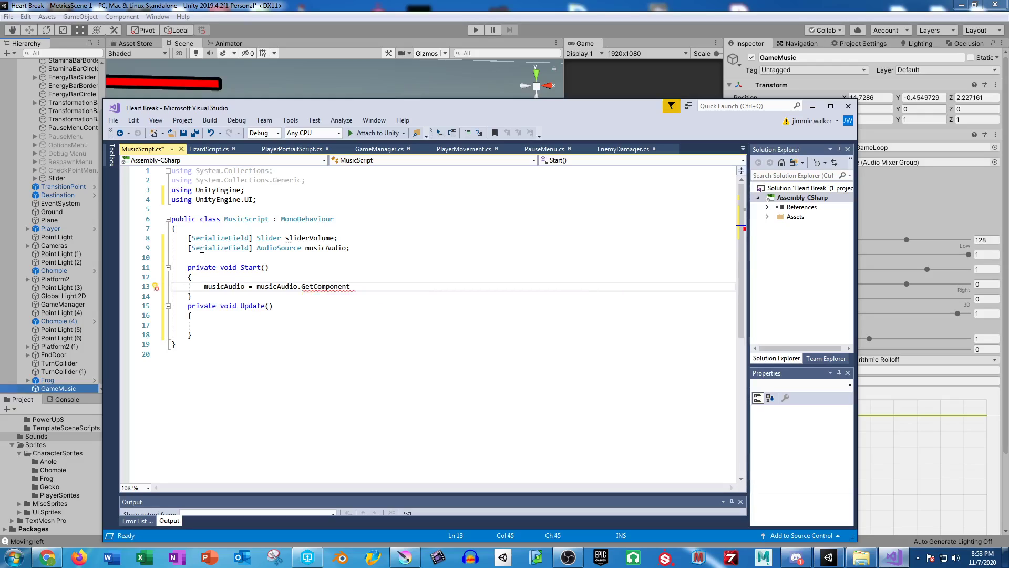
pyautogui.write('<')
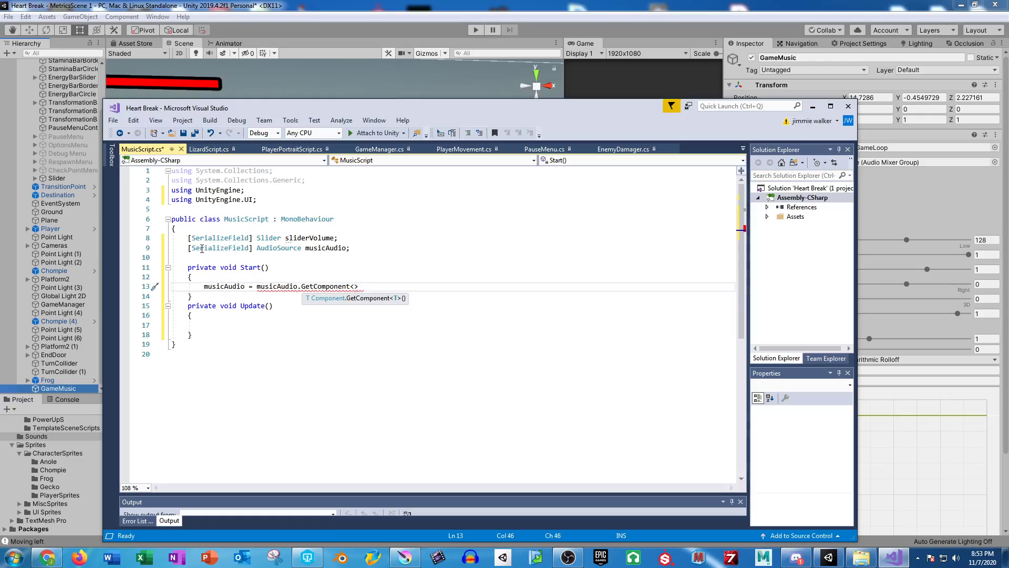
pyautogui.write('Audio')
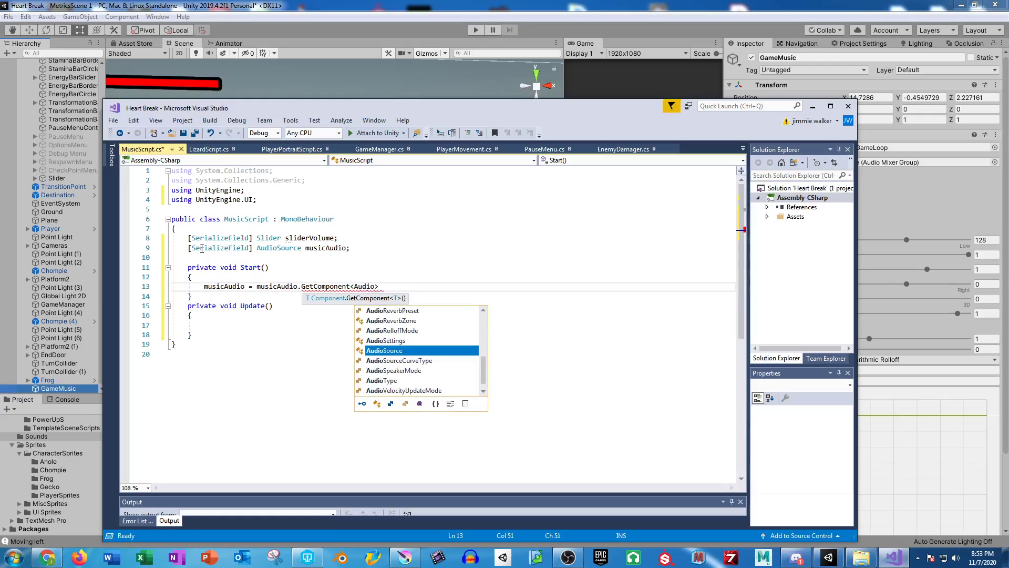
pyautogui.click(385, 284)
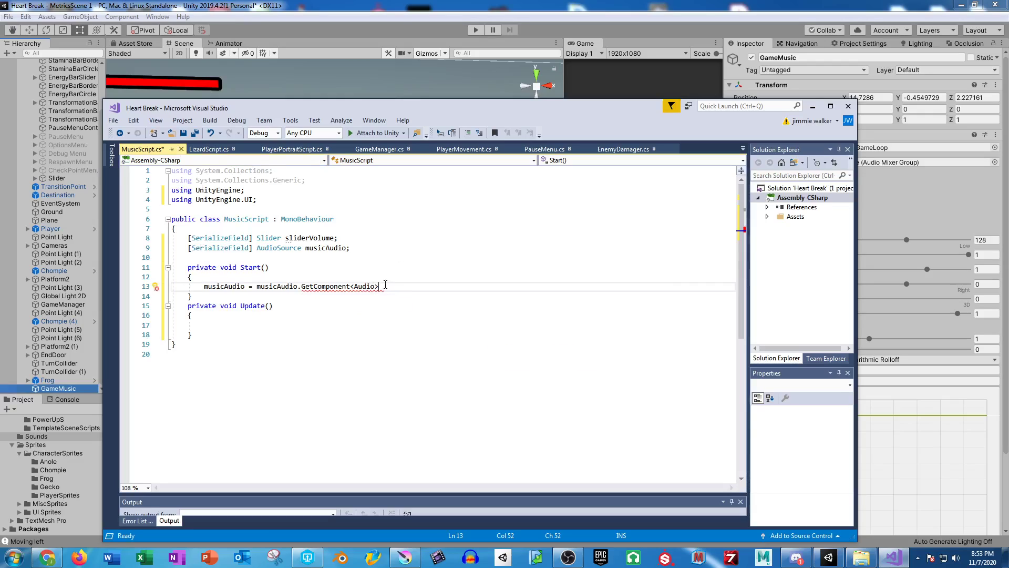
pyautogui.write('source>();')
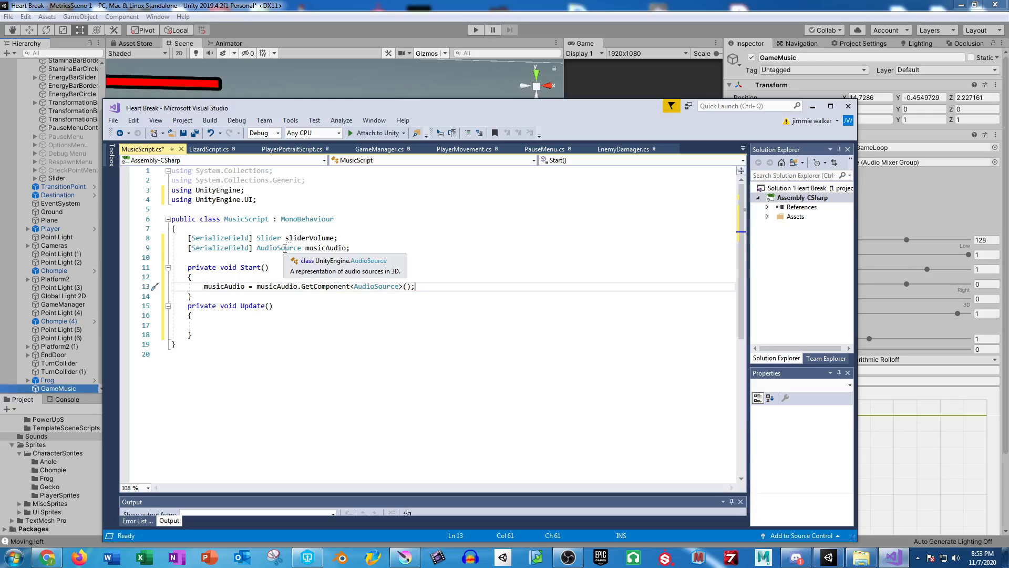
pyautogui.click(232, 285)
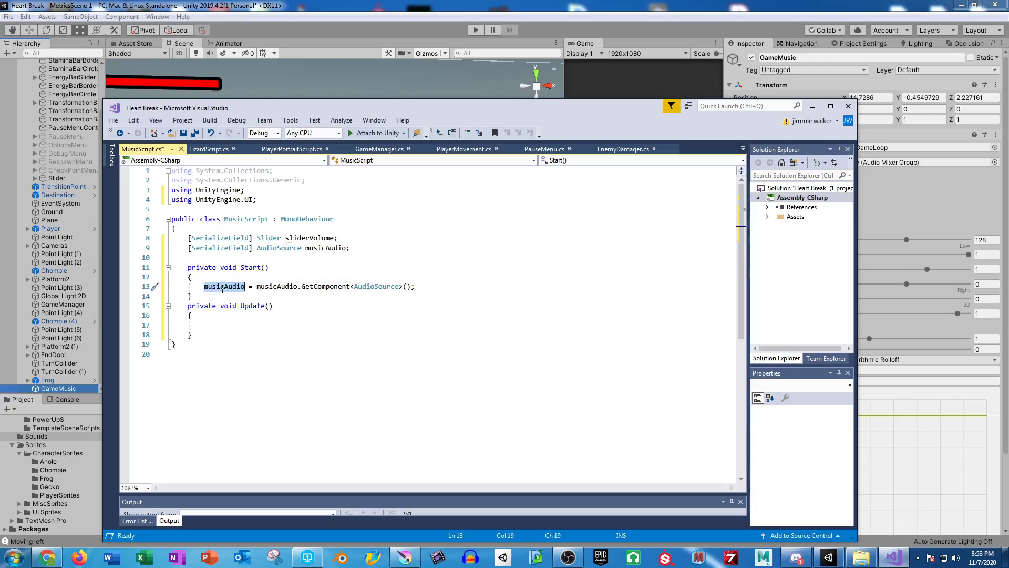
pyautogui.doubleClick(326, 248)
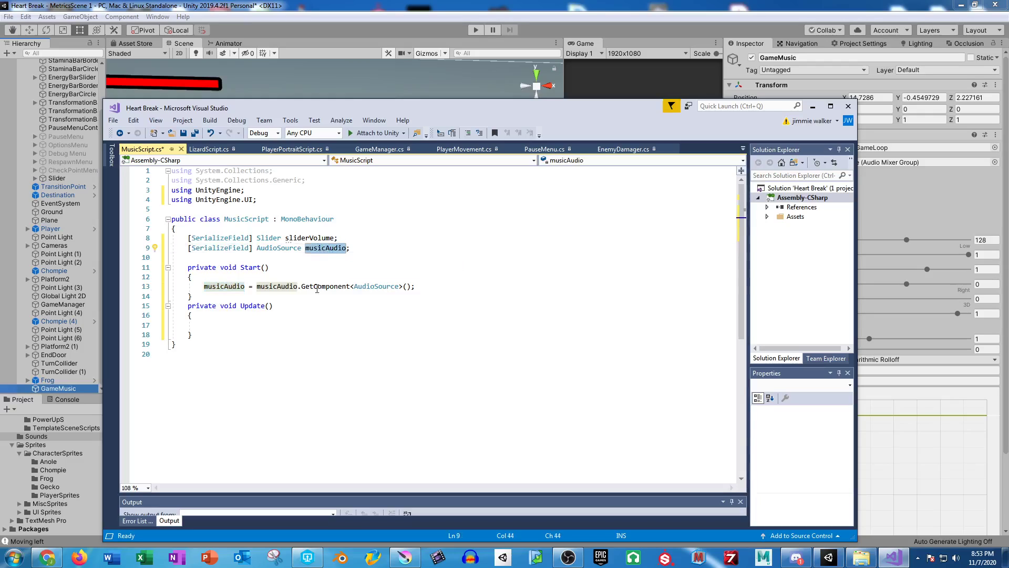
pyautogui.moveTo(256, 286); pyautogui.dragTo(355, 285)
pyautogui.doubleClick(358, 286)
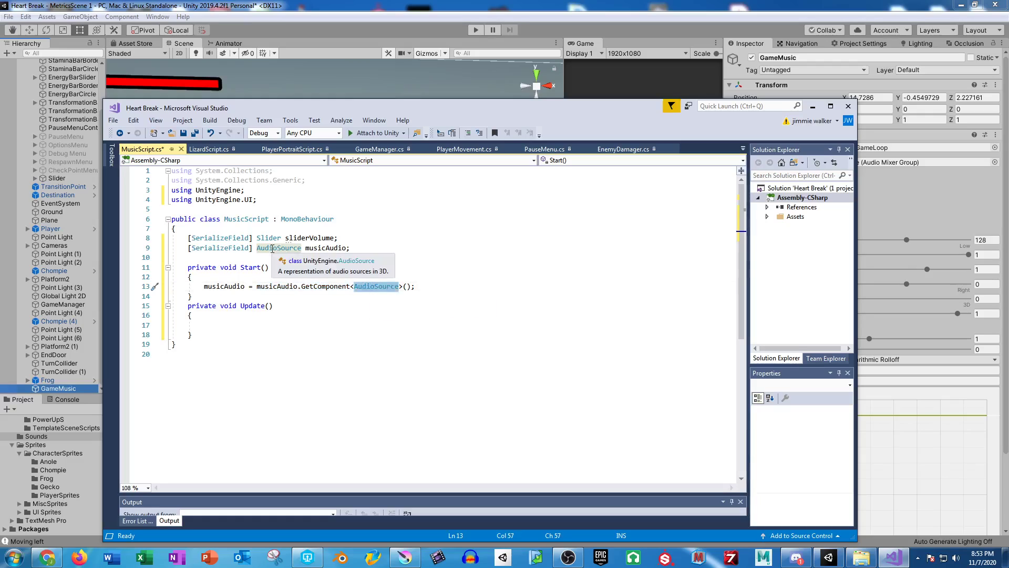
pyautogui.click(420, 286)
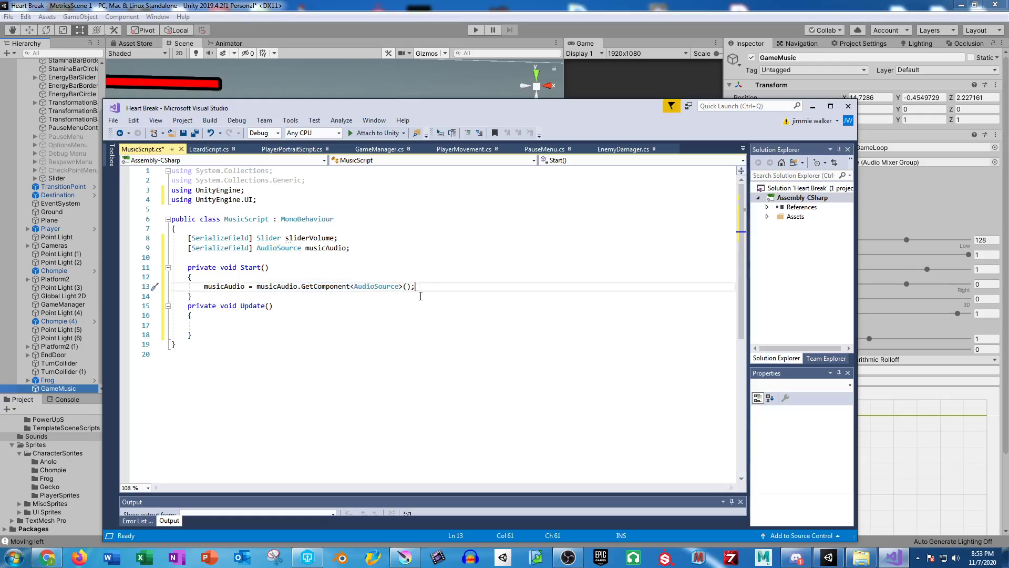
# - Add a blank line after Start, write musicAudio.volume = sliderVolume.value; inside Update, and save the script
pyautogui.click(261, 296)
pyautogui.press('Return')
pyautogui.click(226, 338)
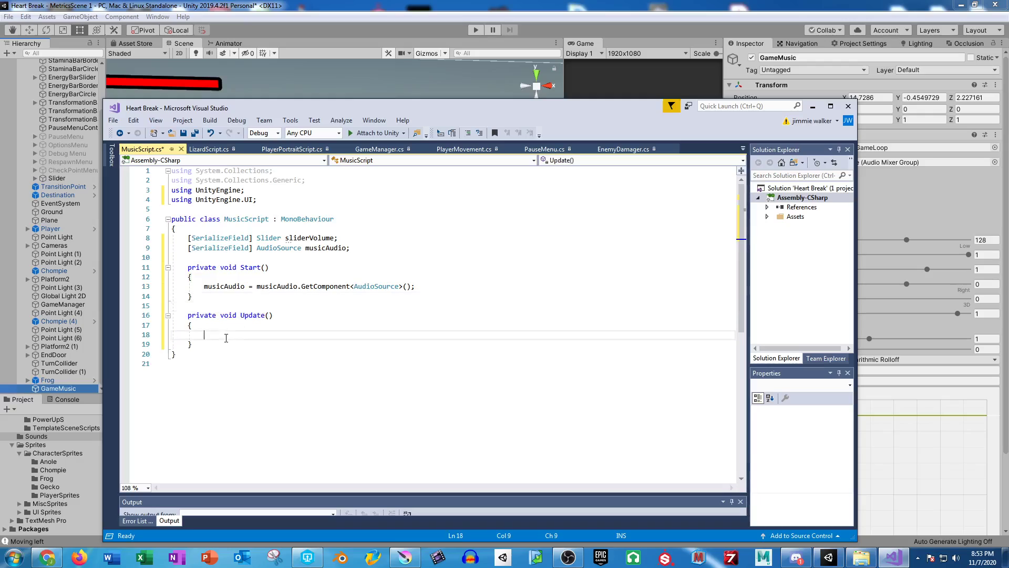
pyautogui.write('music')
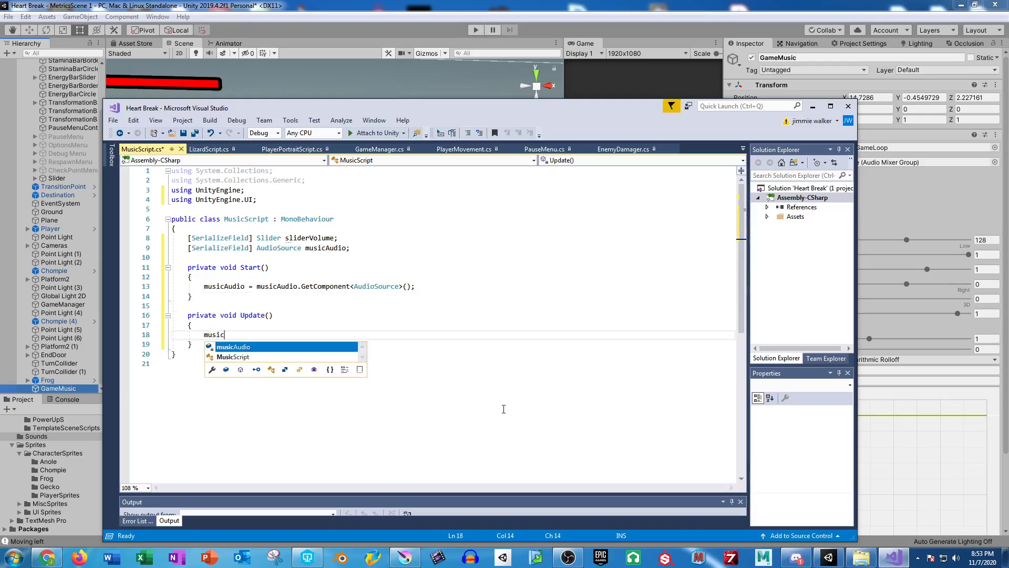
pyautogui.press('Tab')
pyautogui.write('.vol')
pyautogui.press('Tab')
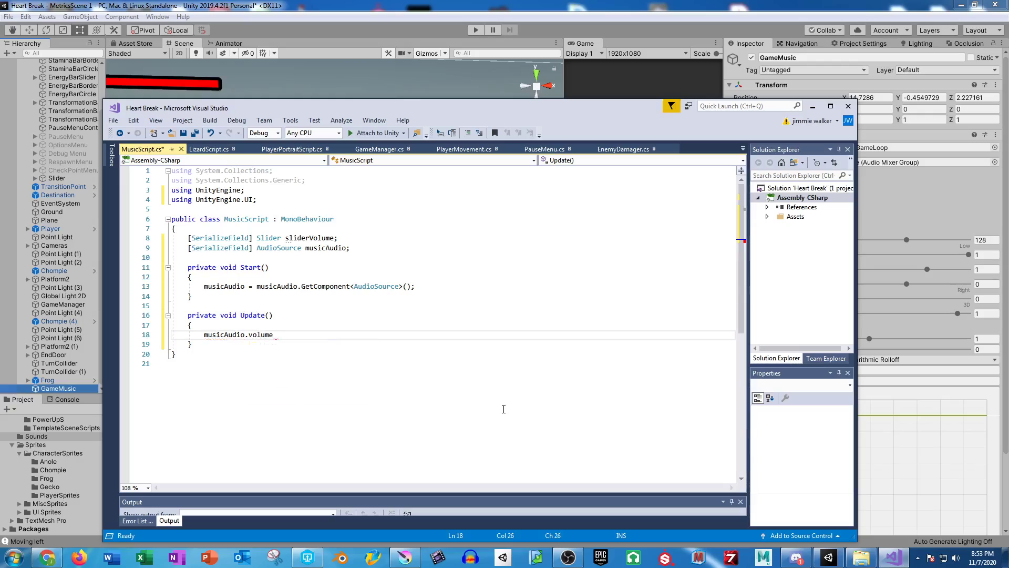
pyautogui.write('= slider')
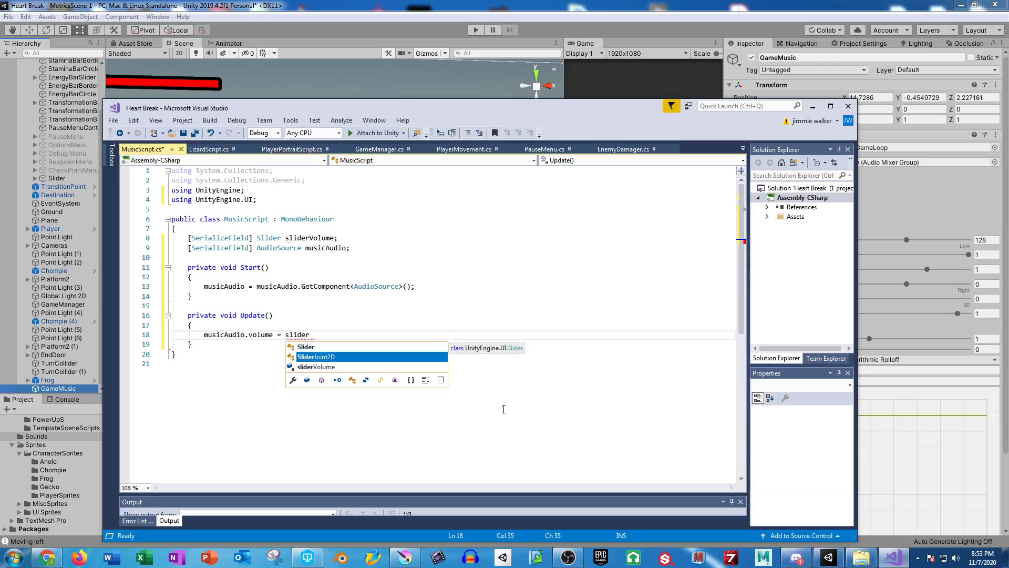
pyautogui.write('V')
pyautogui.press('Tab')
pyautogui.write('.val')
pyautogui.press('Tab')
pyautogui.write(';')
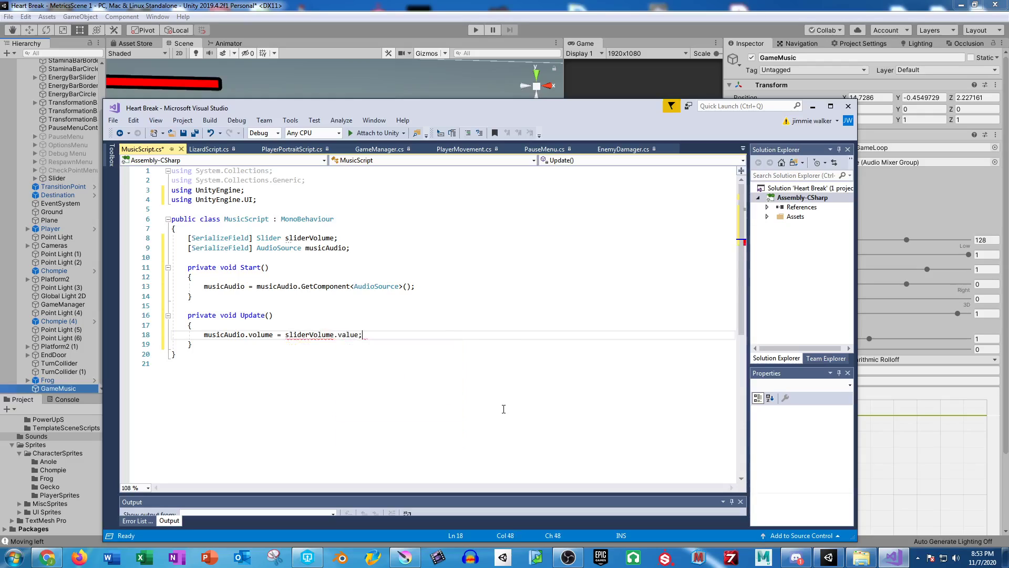
pyautogui.hotkey('ctrl', 's')
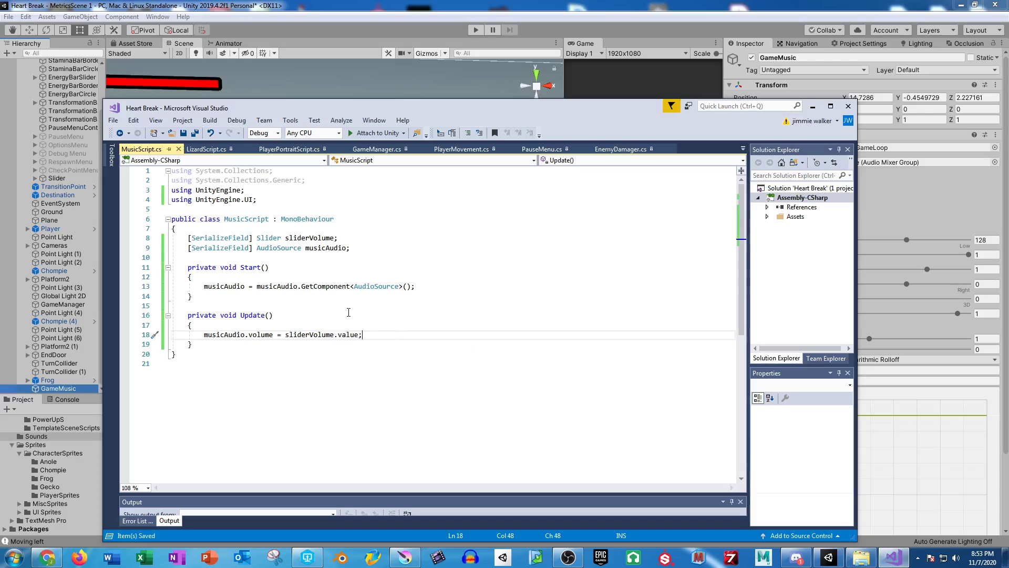
# - Switch to Unity and set the Value of the Slider object to about 0.369
pyautogui.hotkey('alt', 'Tab')
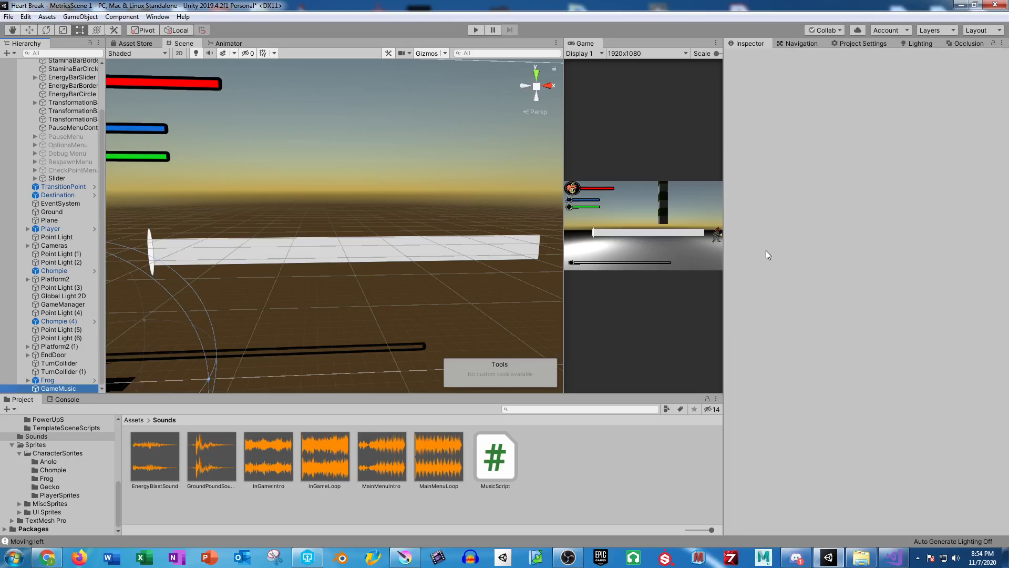
pyautogui.click(73, 388)
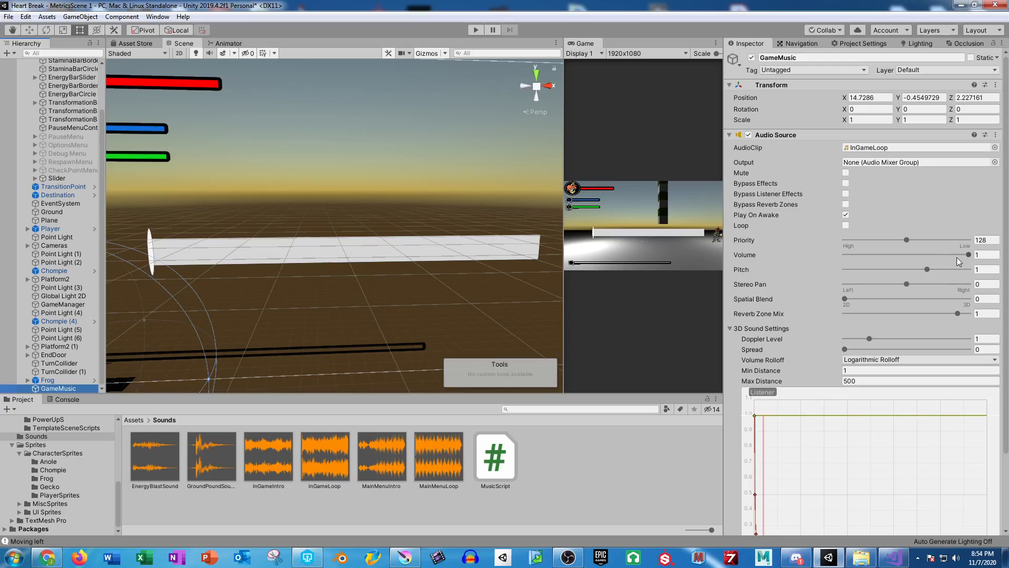
pyautogui.click(56, 178)
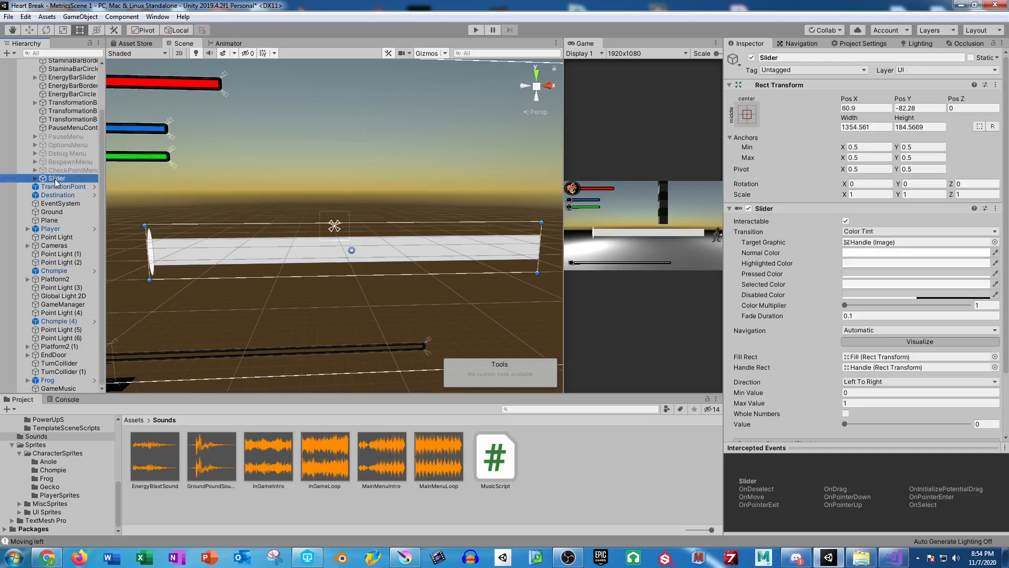
pyautogui.scroll(-3, 864, 347)
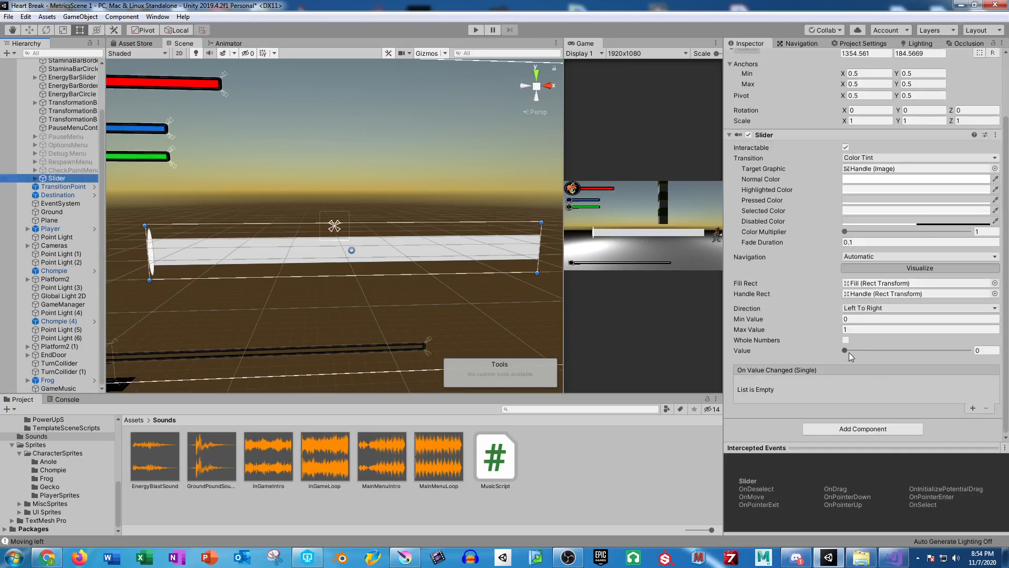
pyautogui.moveTo(845, 352); pyautogui.dragTo(890, 352)
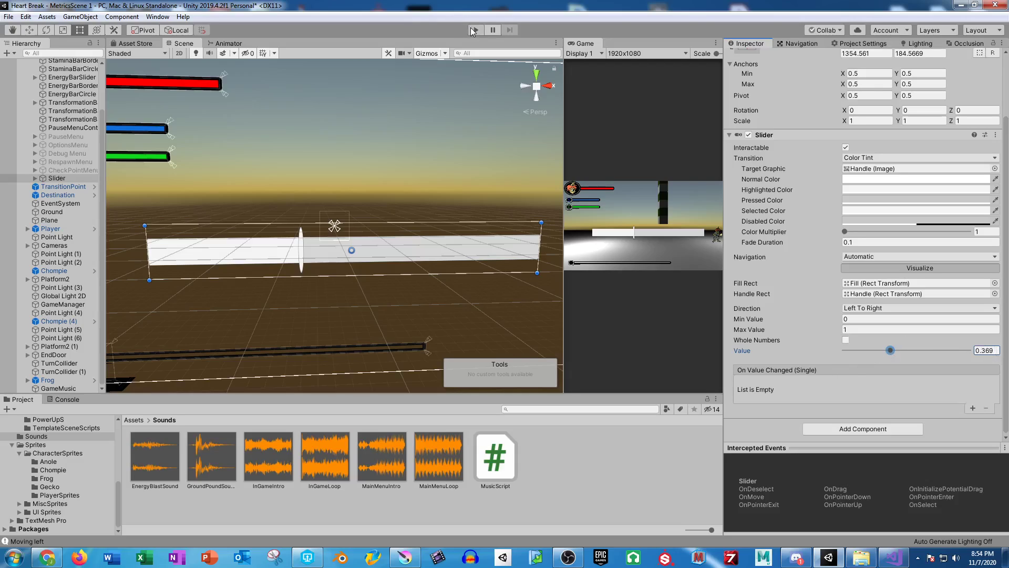
# - Attach MusicScript to the GameMusic object, with GameMusic assigned as Music Audio and the Slider object as Slider Volume
pyautogui.click(54, 389)
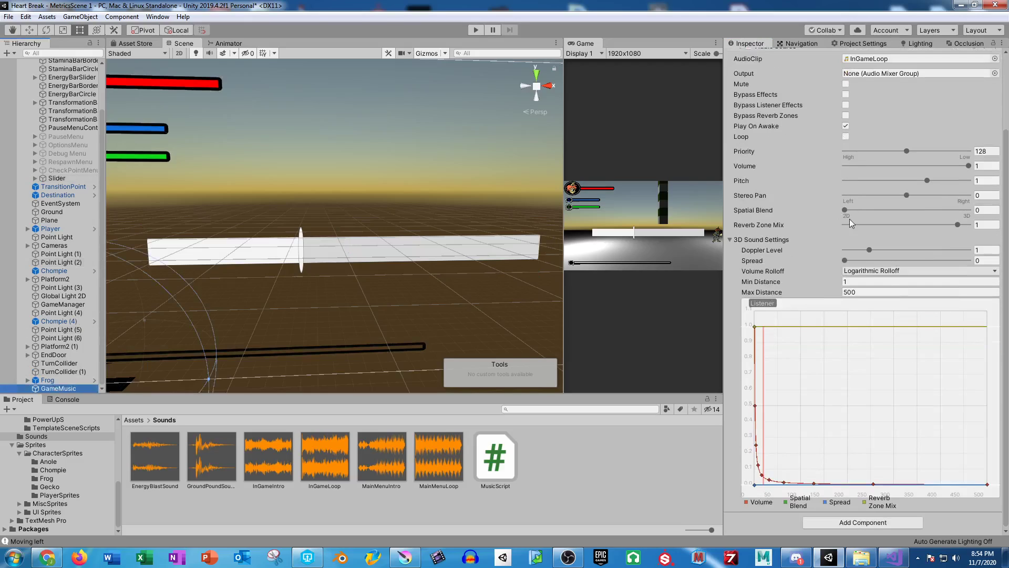
pyautogui.scroll(3, 871, 334)
pyautogui.scroll(-3, 871, 333)
pyautogui.moveTo(495, 456); pyautogui.dragTo(767, 524)
pyautogui.scroll(-2, 767, 520)
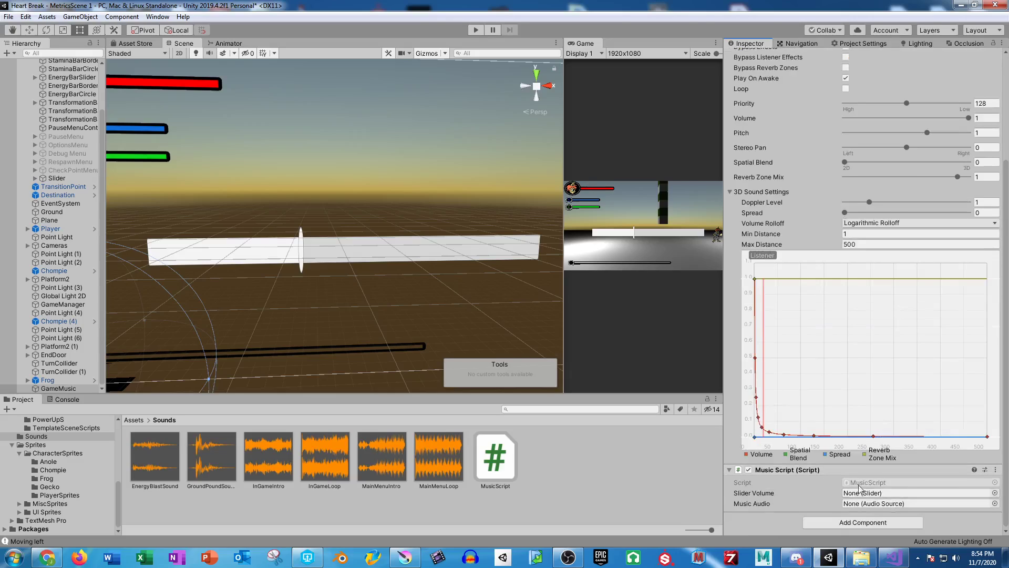
pyautogui.moveTo(54, 386); pyautogui.dragTo(886, 508)
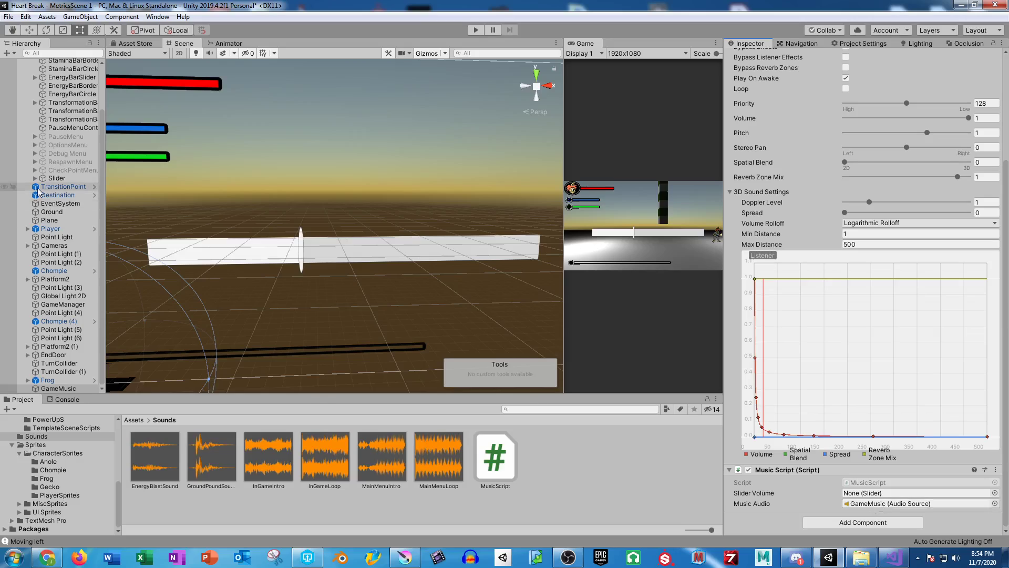
pyautogui.moveTo(55, 179); pyautogui.dragTo(869, 489)
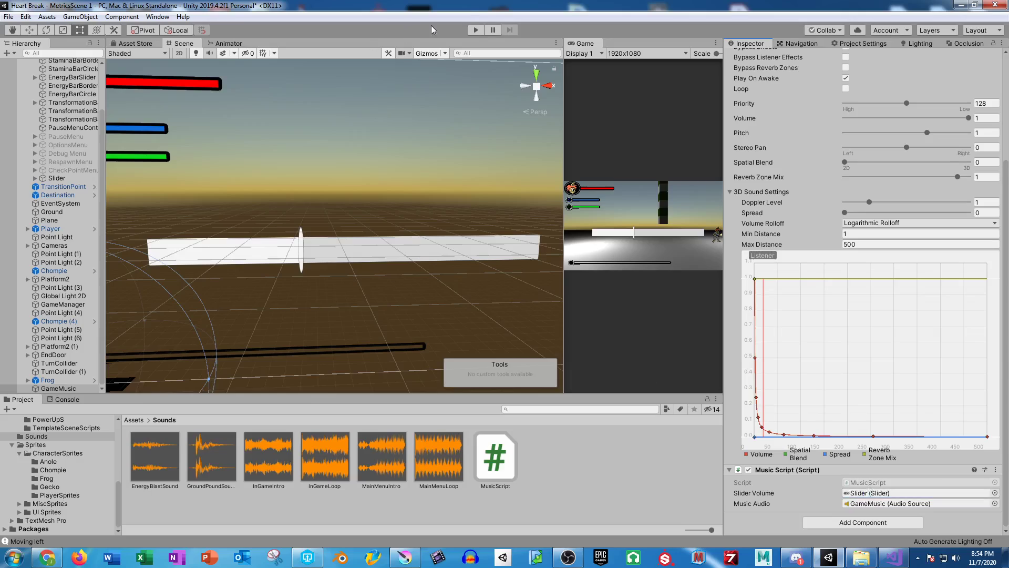
# - Run the scene, lower the in-game volume slider to about 0.04, and check the audio levels in OBS
pyautogui.click(476, 30)
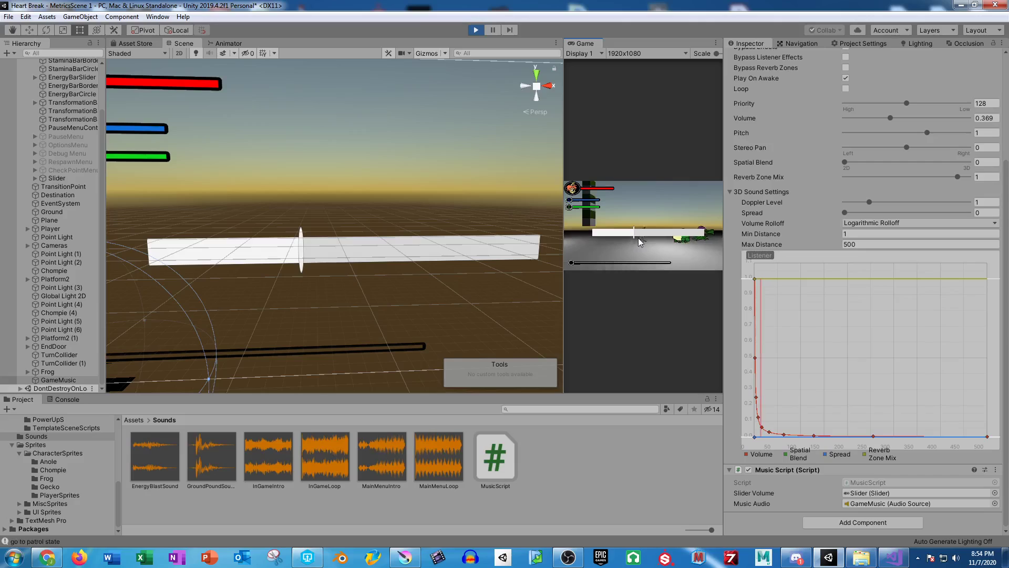
pyautogui.moveTo(632, 231); pyautogui.dragTo(598, 231)
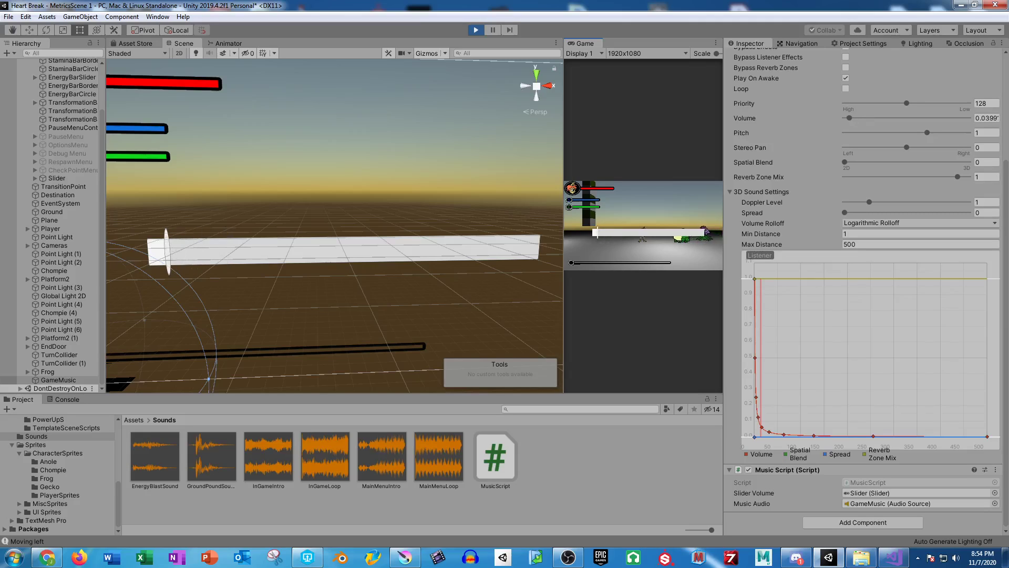
pyautogui.hotkey('alt', 'Tab')
pyautogui.moveTo(271, 83); pyautogui.dragTo(394, 62)
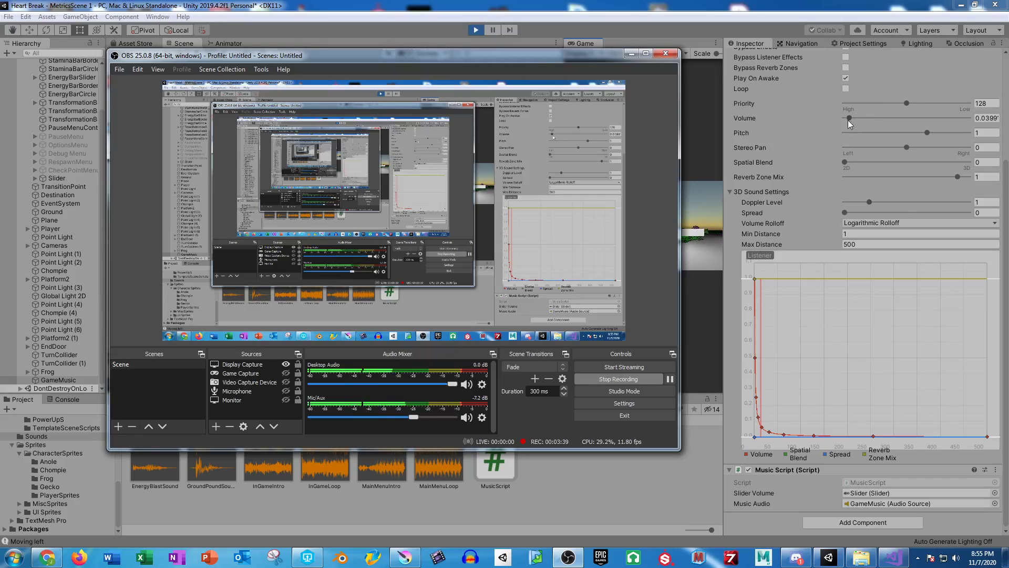
# - Return to the running game, raise the volume slider to about 0.29, check the levels in OBS, and stop the play test
pyautogui.click(595, 233)
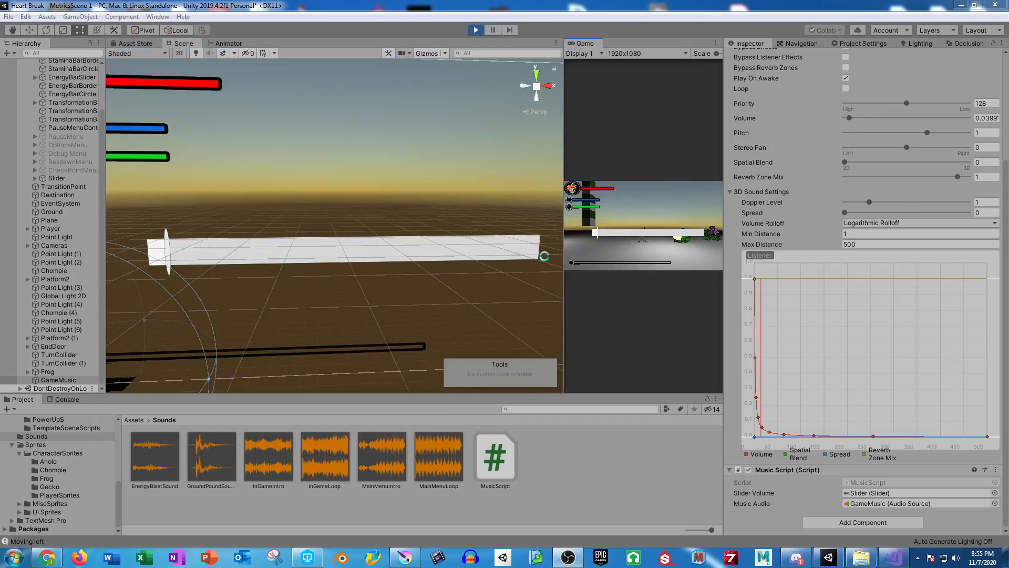
pyautogui.moveTo(595, 233); pyautogui.dragTo(628, 233)
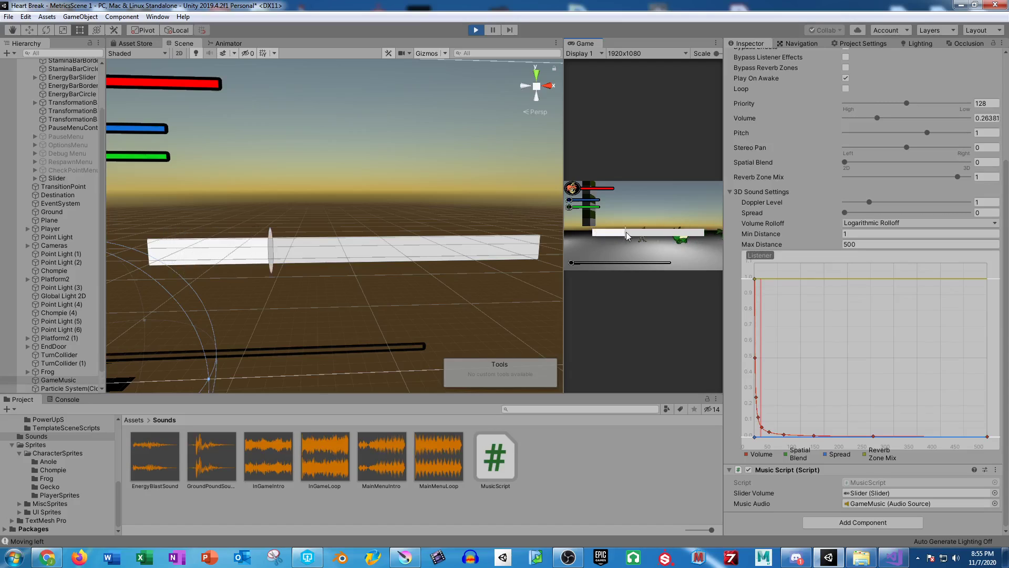
pyautogui.click(568, 557)
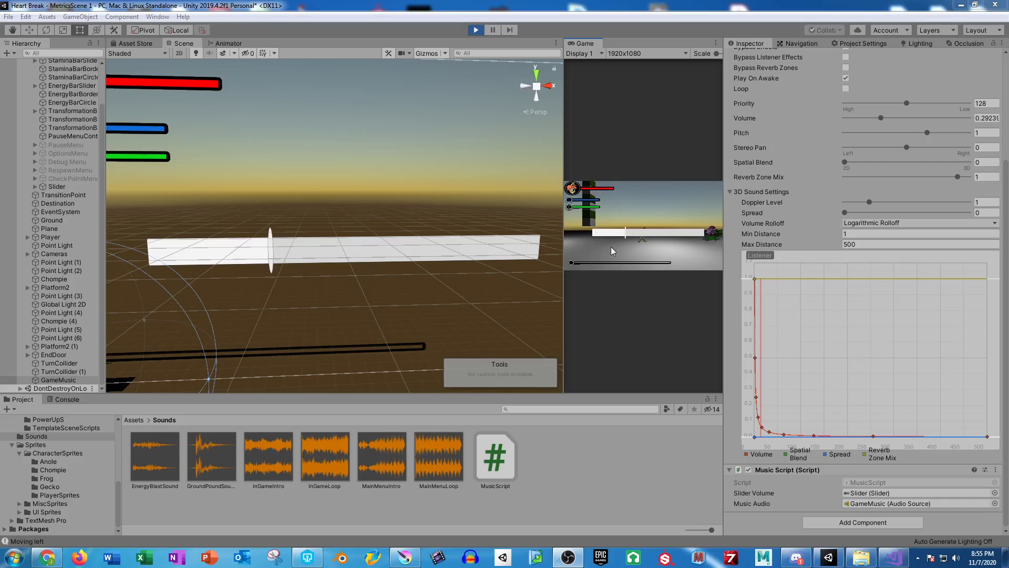
pyautogui.click(476, 31)
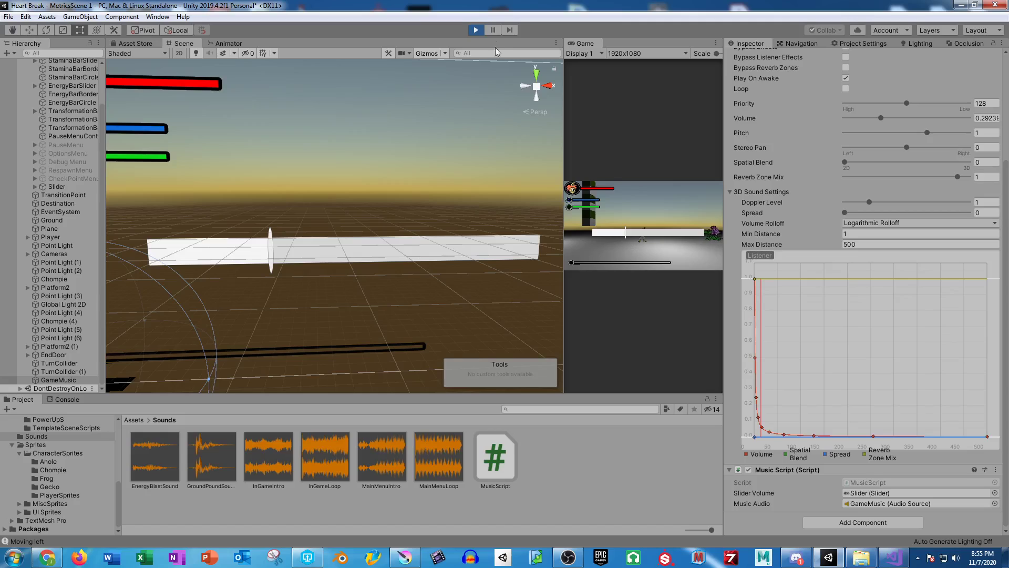
pyautogui.click(477, 31)
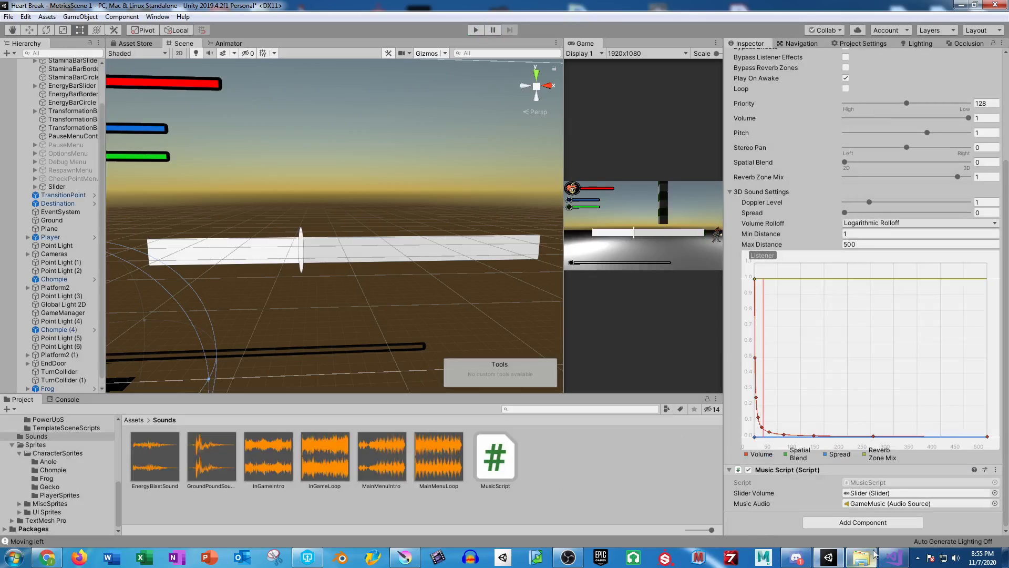
# - Switch to Visual Studio and declare private float fields oldMusicVolume and newMusicVolume below the musicAudio field in MusicScript
pyautogui.click(893, 557)
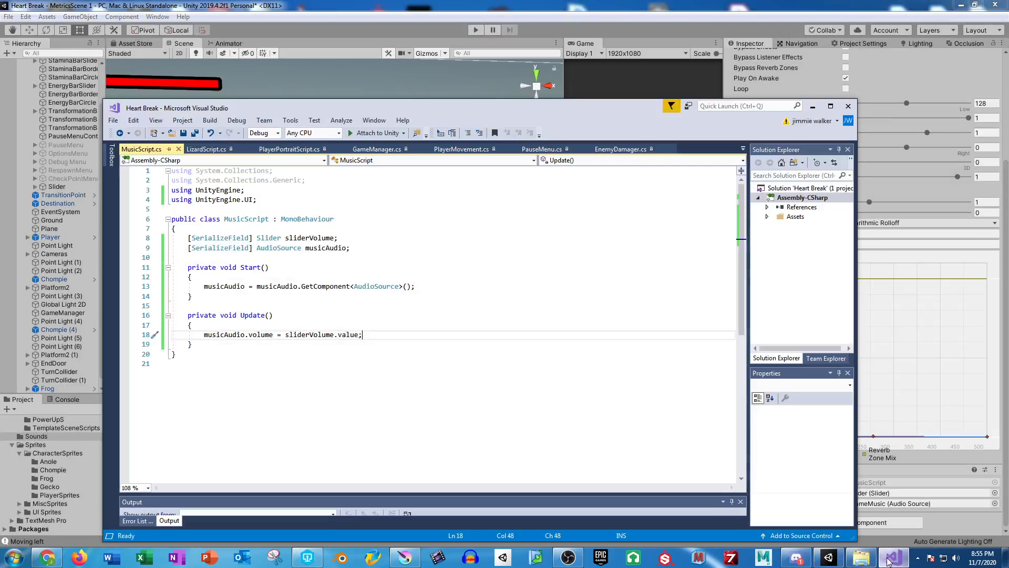
pyautogui.click(202, 345)
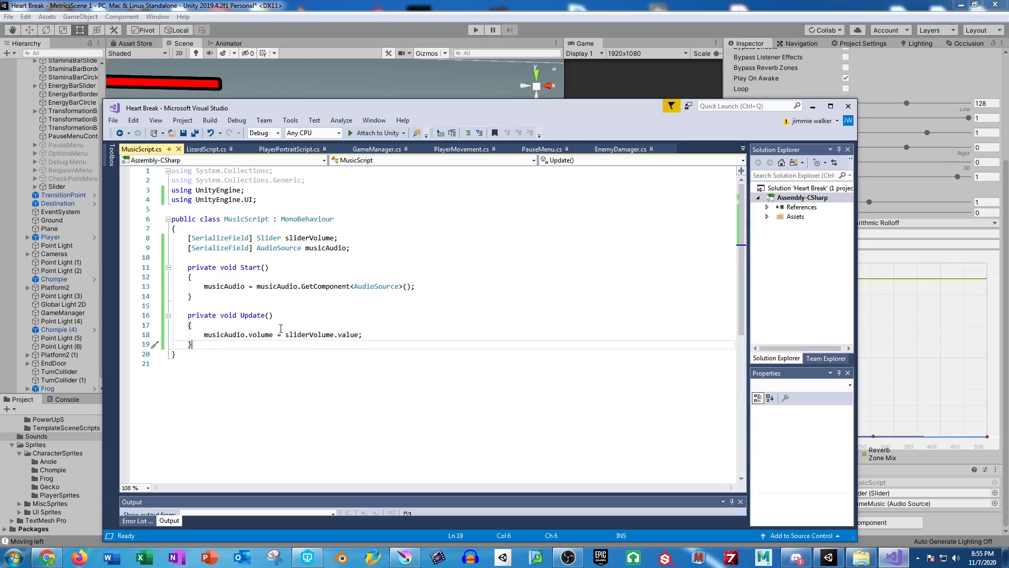
pyautogui.moveTo(205, 334); pyautogui.dragTo(423, 331)
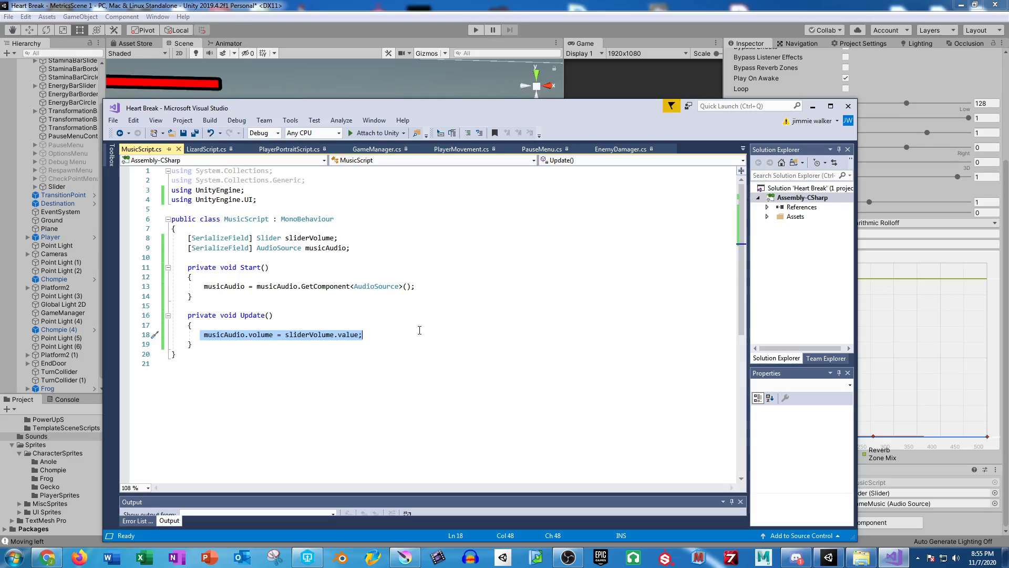
pyautogui.click(365, 252)
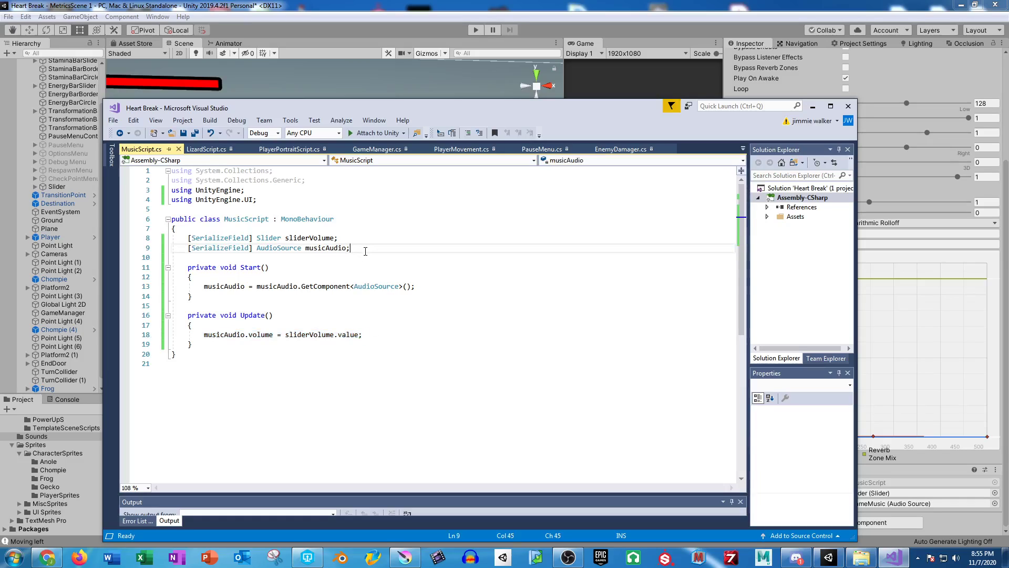
pyautogui.press('Return')
pyautogui.write('private float')
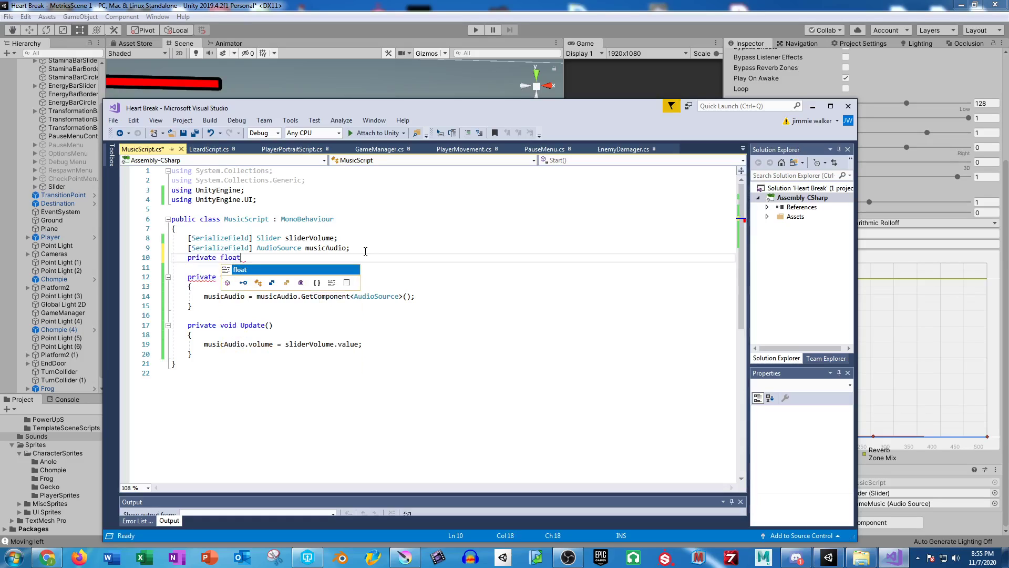
pyautogui.write(' old')
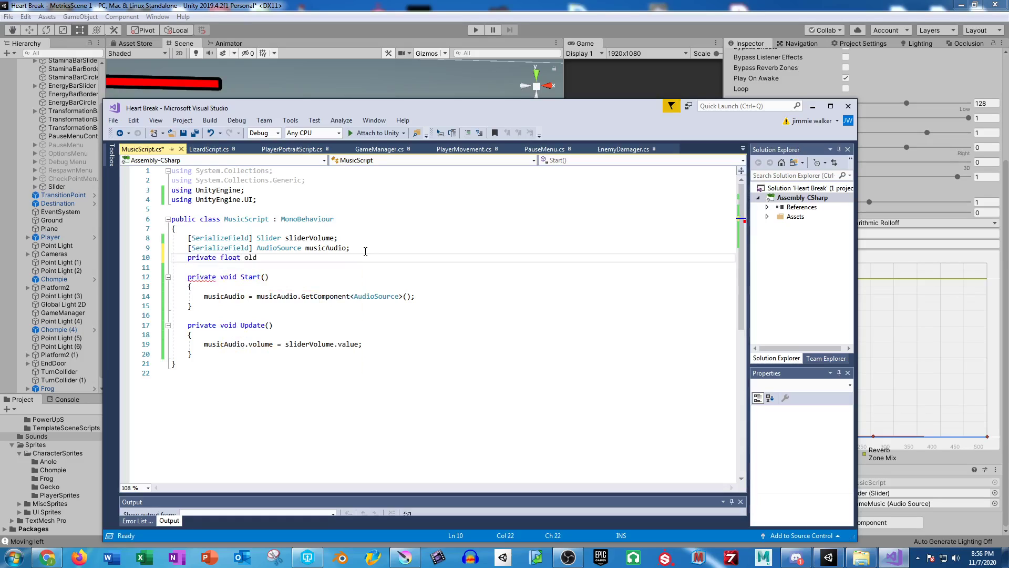
pyautogui.write('MusicVolume, newMusic')
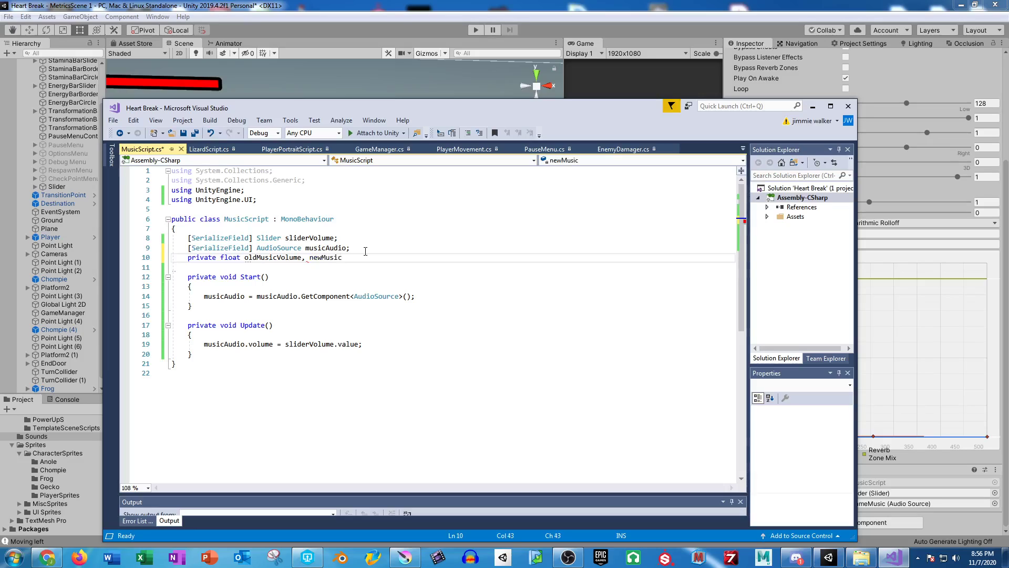
pyautogui.write('Volume;')
# - Wrap the volume assignment in Update() in an if block with the condition newMusicVolume != oldMusicVolume
pyautogui.click(229, 334)
pyautogui.press('Return')
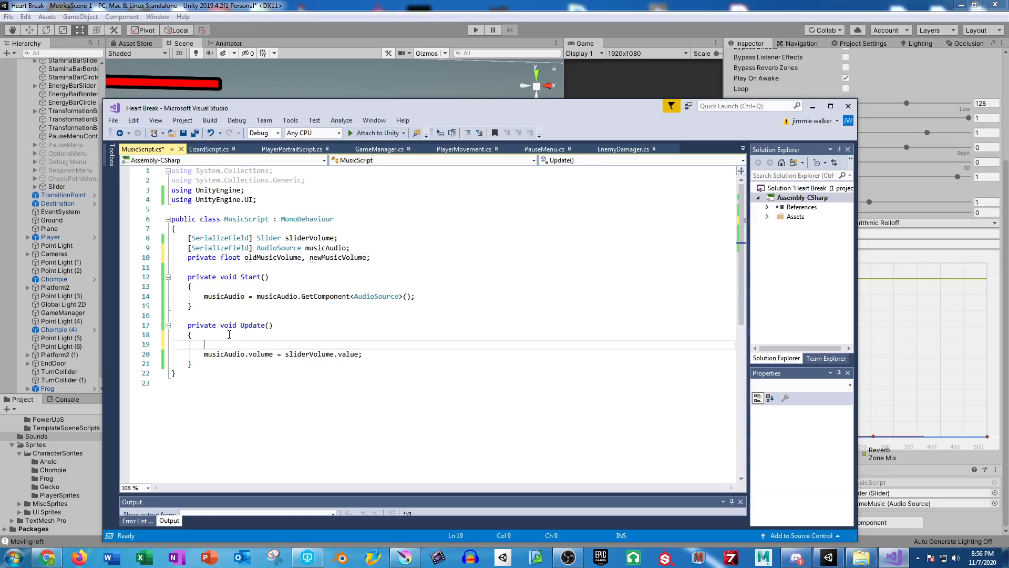
pyautogui.write('if')
pyautogui.write(' (newMusicVolume')
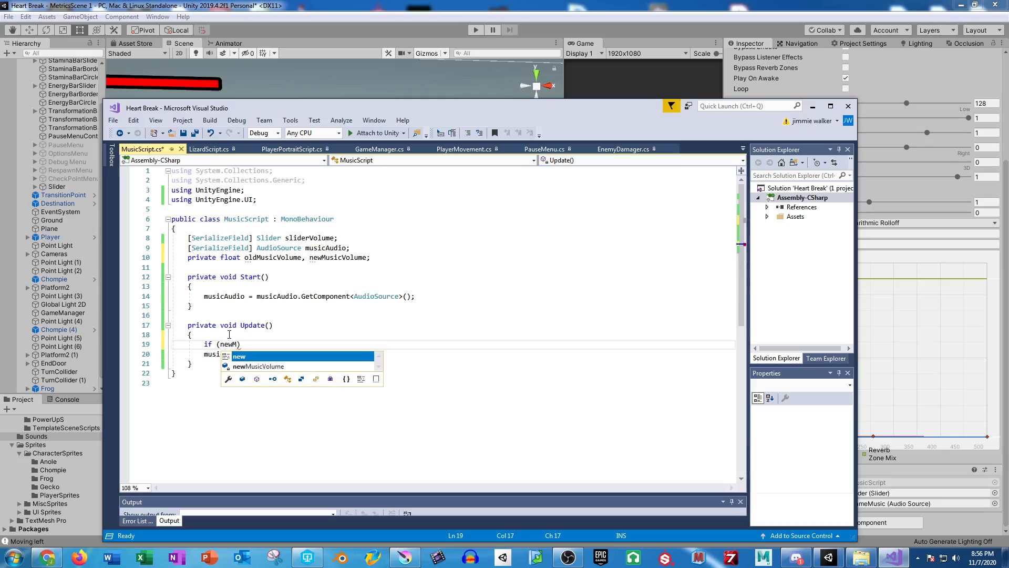
pyautogui.write(' != ')
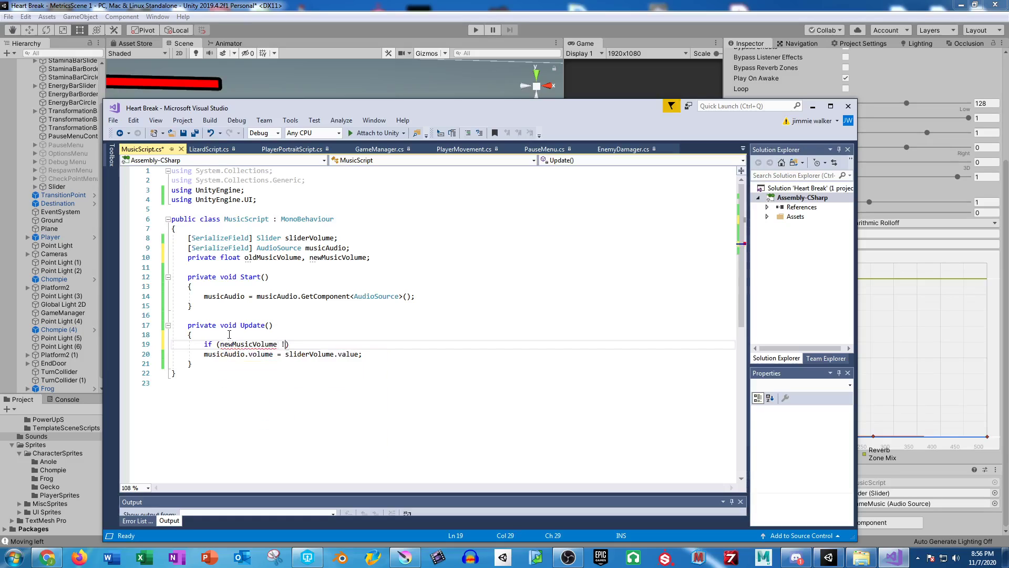
pyautogui.write('oldMusicVolume)')
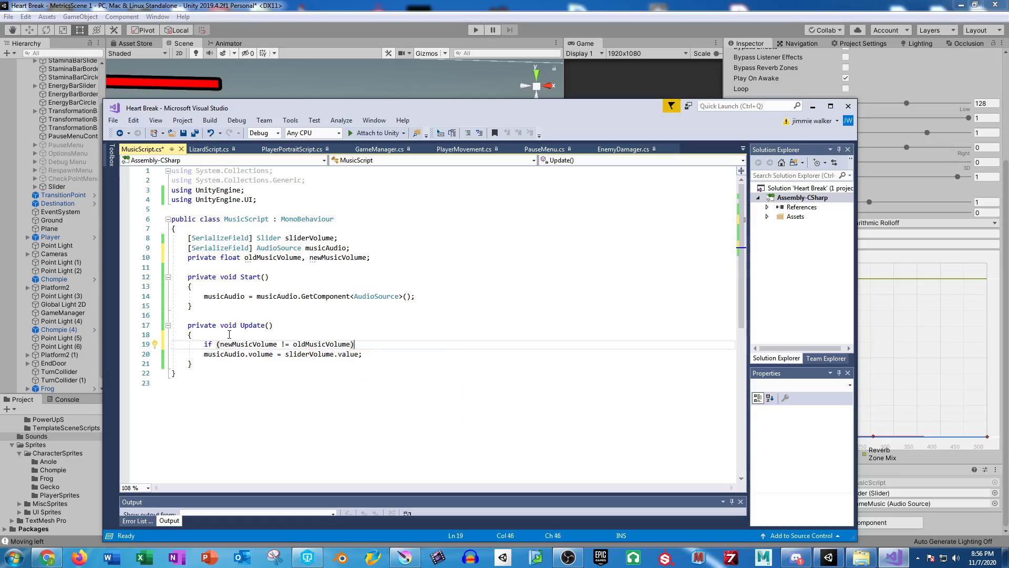
pyautogui.write(' {')
pyautogui.press('Delete')
pyautogui.press('Down')
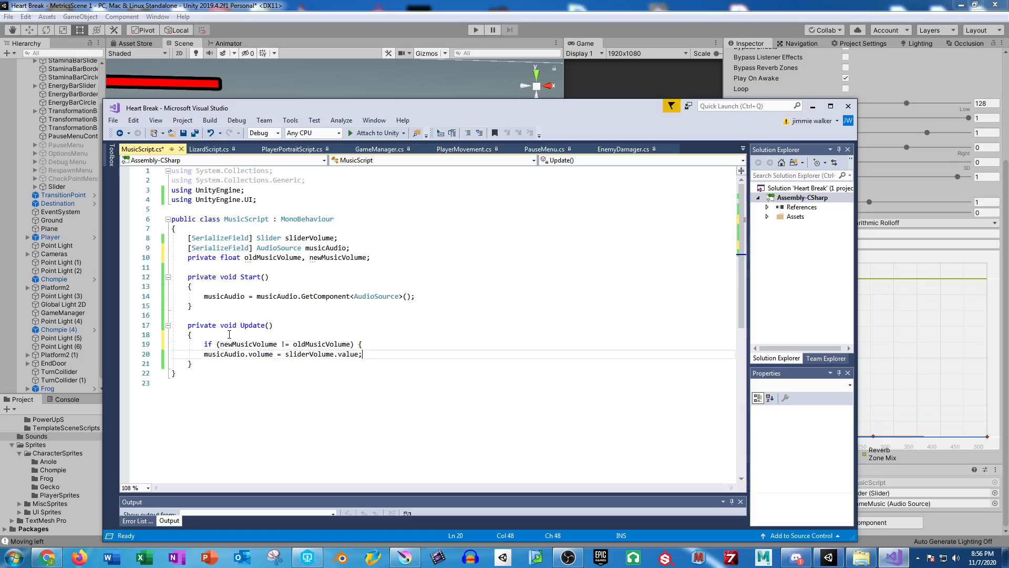
pyautogui.press('Return')
pyautogui.write('}')
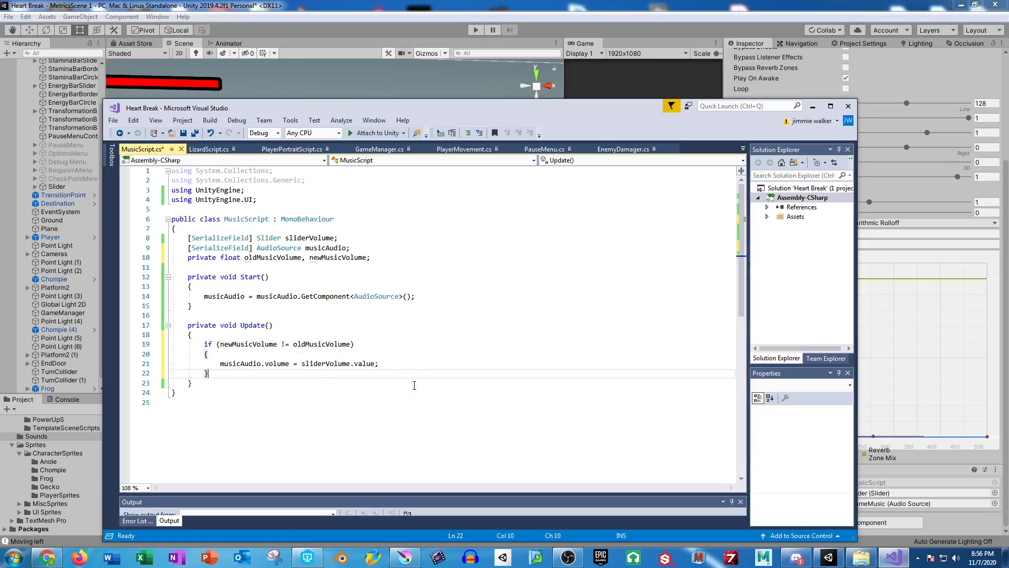
# - Add the line newMusicVolume = sliderVolume.value; below the volume assignment inside the if block
pyautogui.click(384, 363)
pyautogui.moveTo(219, 364); pyautogui.dragTo(379, 364)
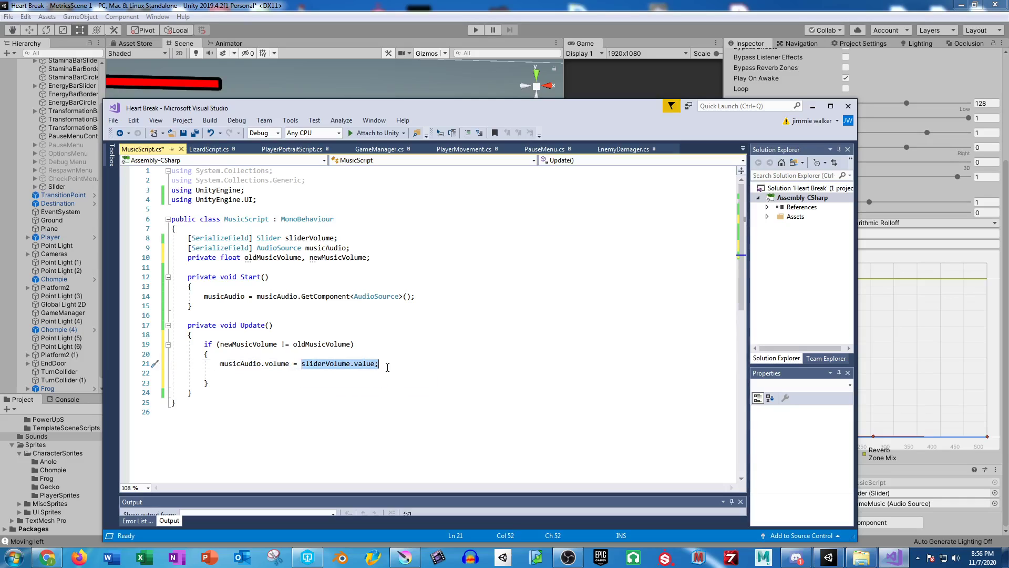
pyautogui.click(229, 376)
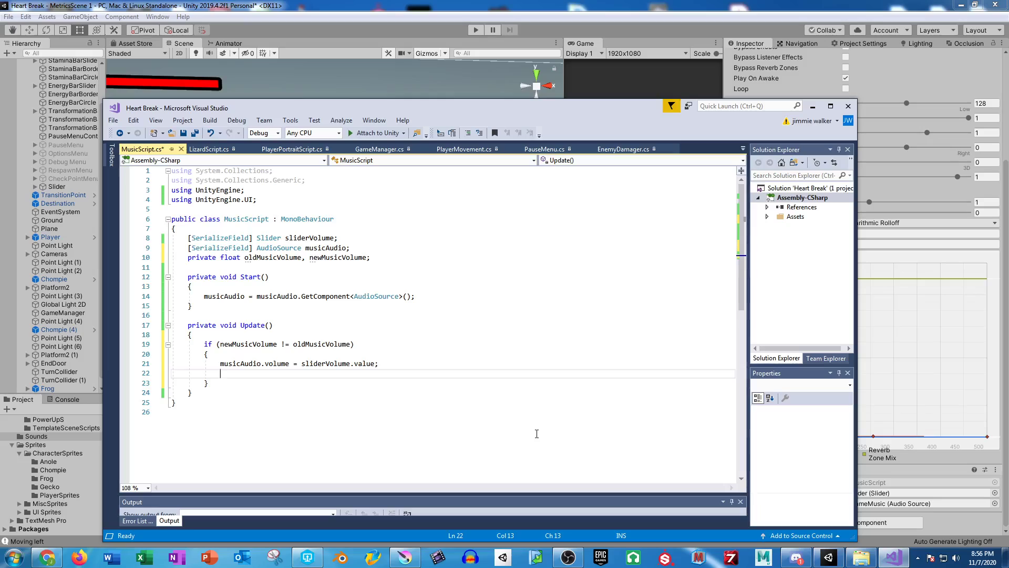
pyautogui.write('newMusicVolume')
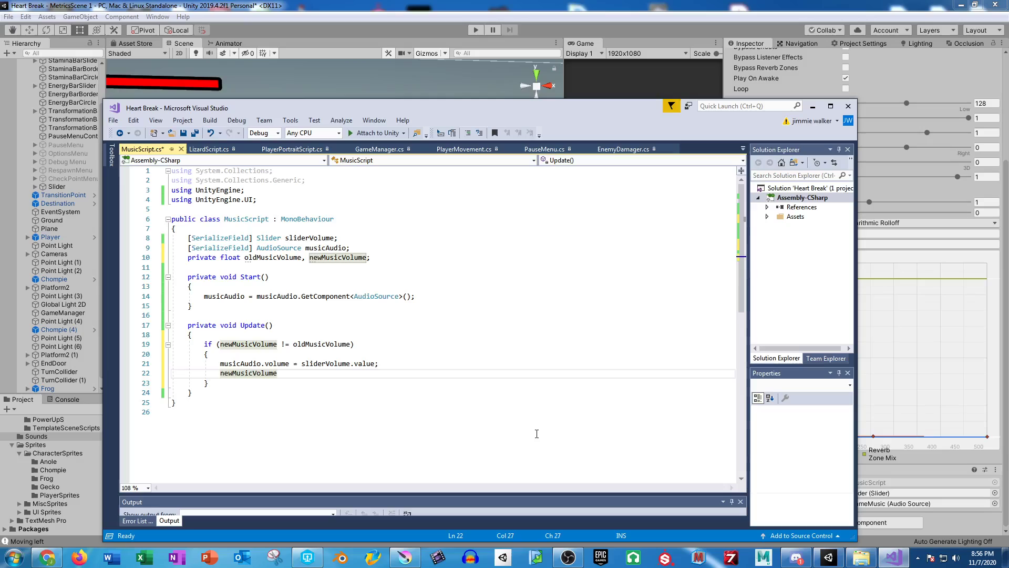
pyautogui.write(' = slider')
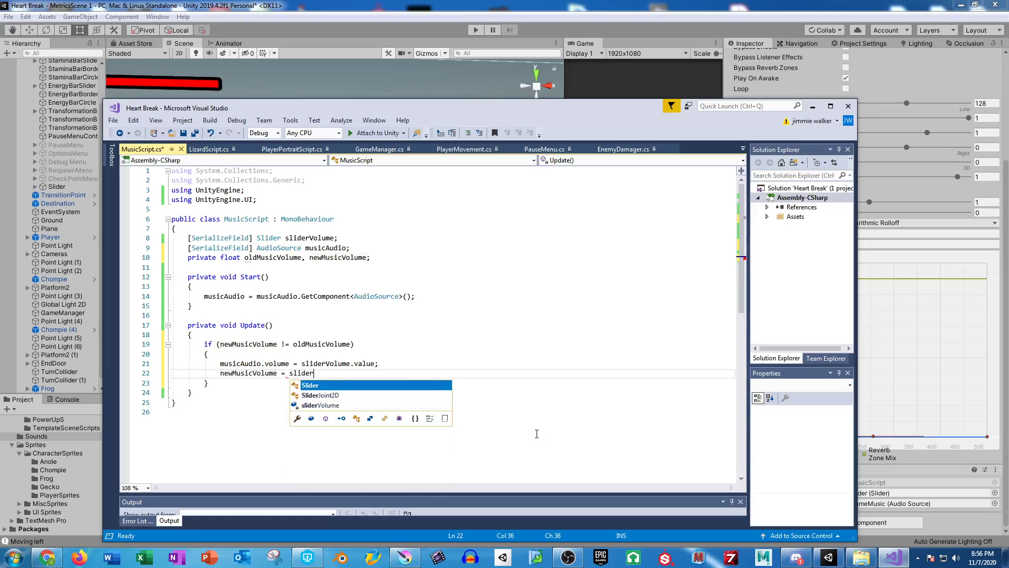
pyautogui.press('Down')
pyautogui.press('Down')
pyautogui.write('.v')
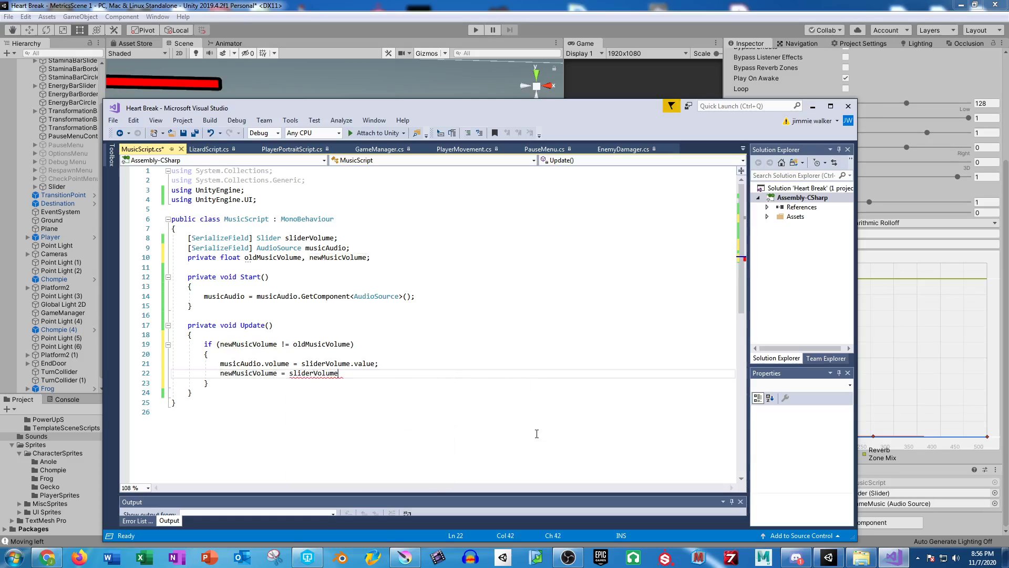
pyautogui.press('Tab')
pyautogui.write(';')
pyautogui.doubleClick(247, 373)
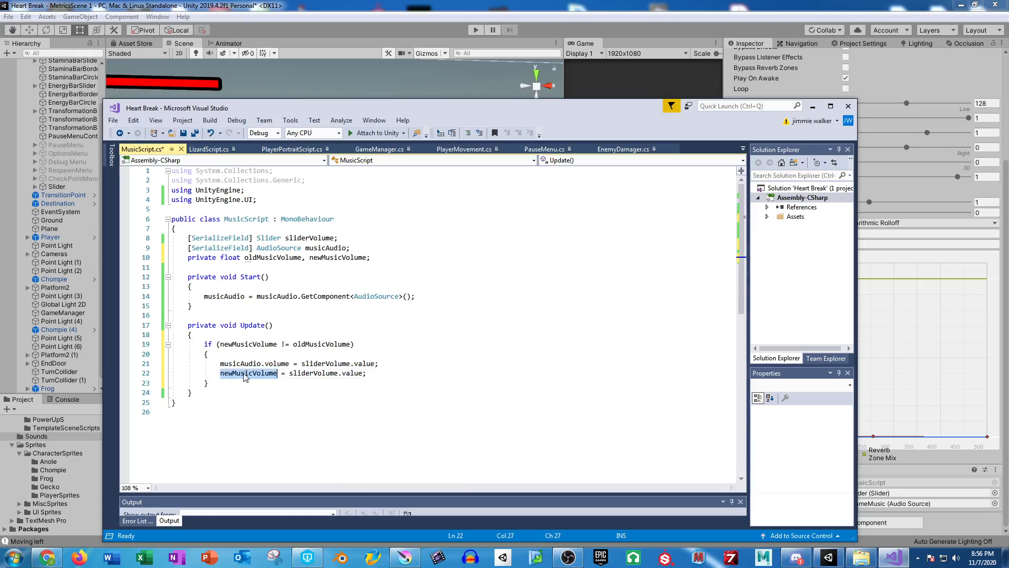
pyautogui.doubleClick(316, 373)
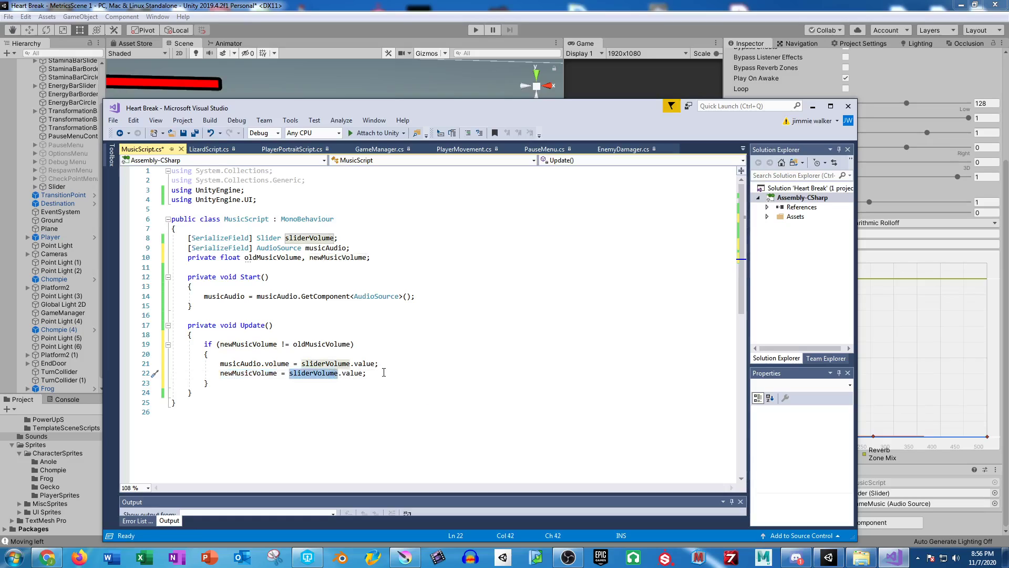
pyautogui.click(370, 375)
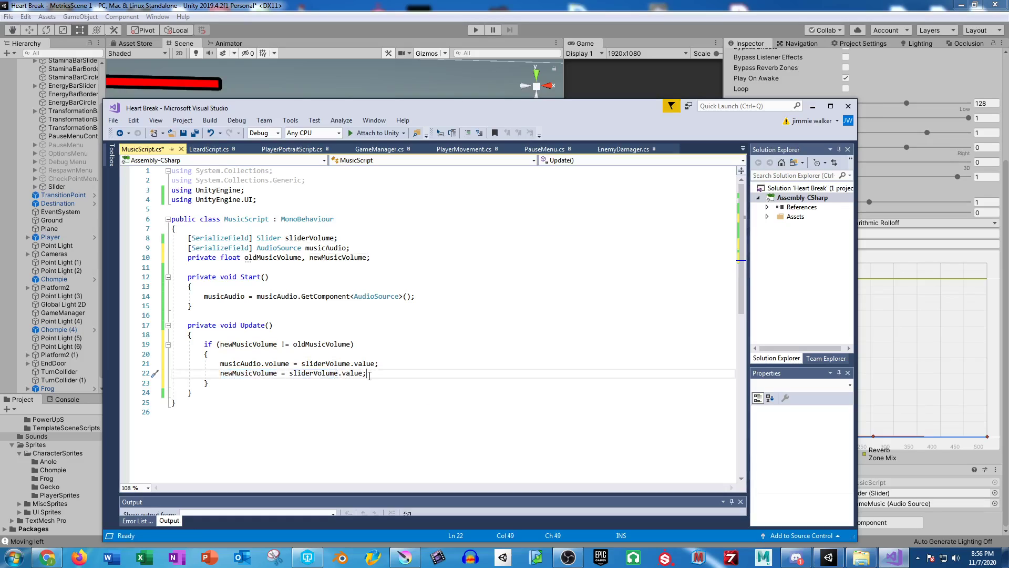
# - Replace oldMusicVolume in the if condition with sliderVolume.value
pyautogui.doubleClick(310, 345)
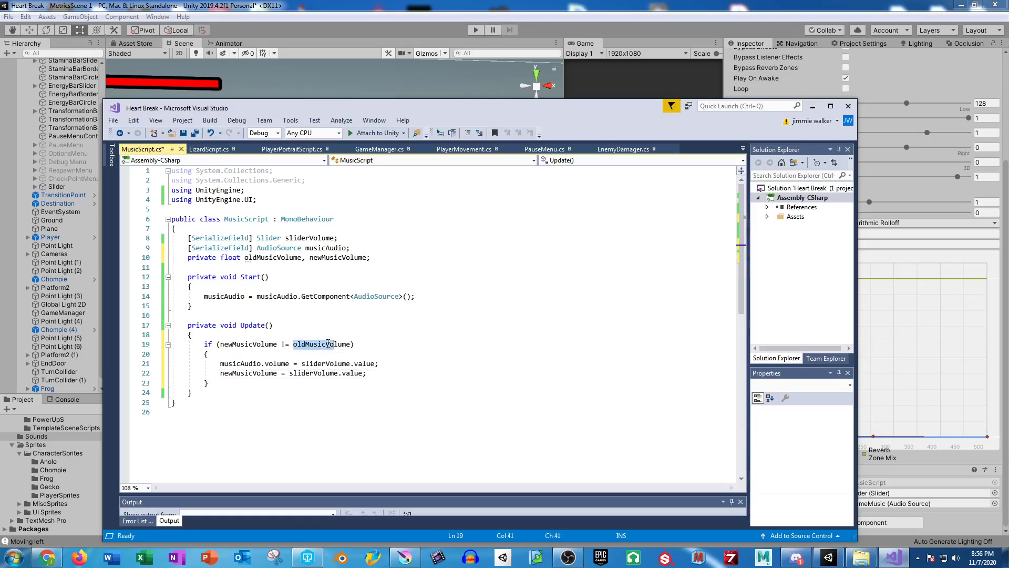
pyautogui.press('BackSpace')
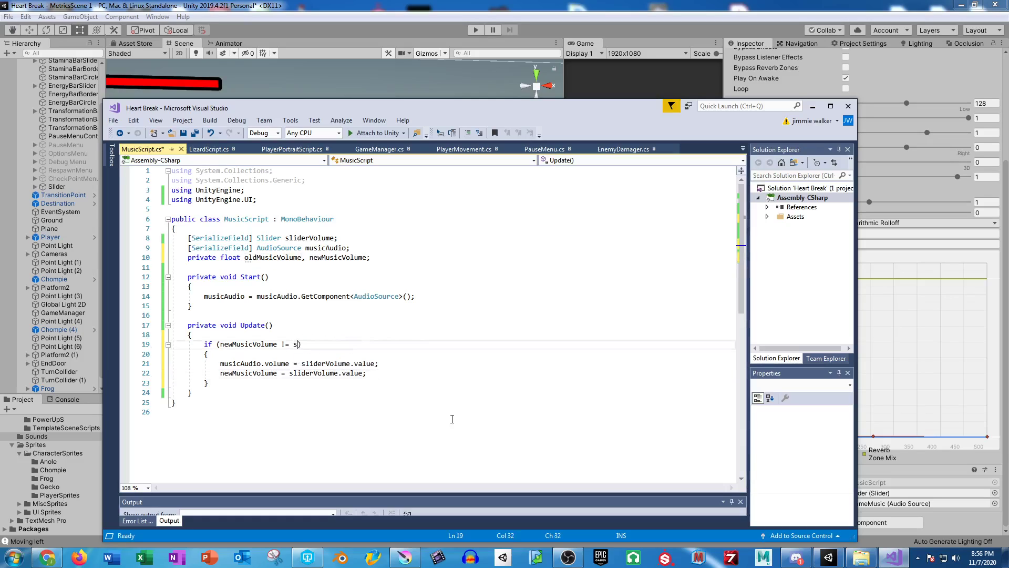
pyautogui.write('slidervo')
pyautogui.write('l')
pyautogui.press('Tab')
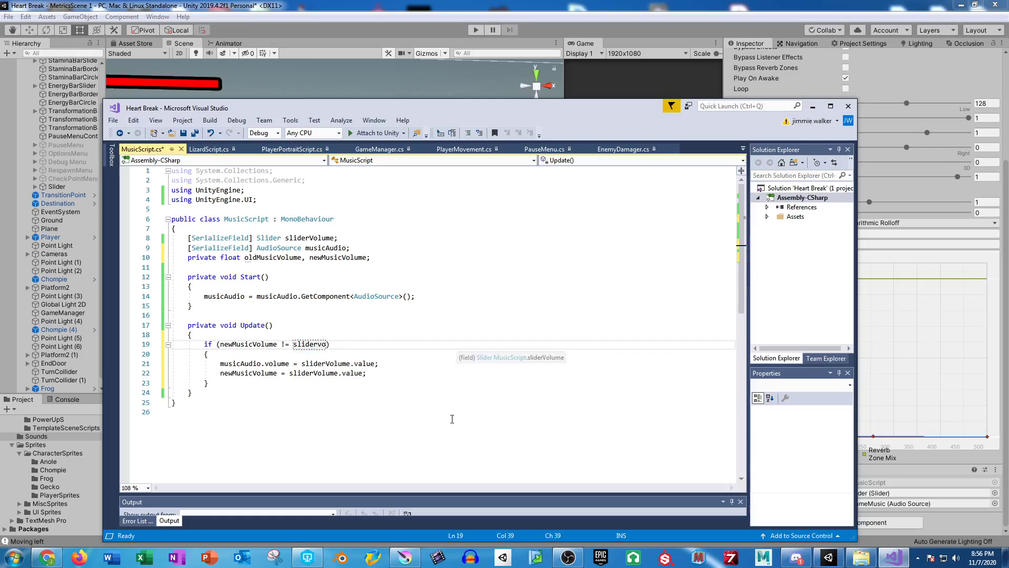
pyautogui.write('.value')
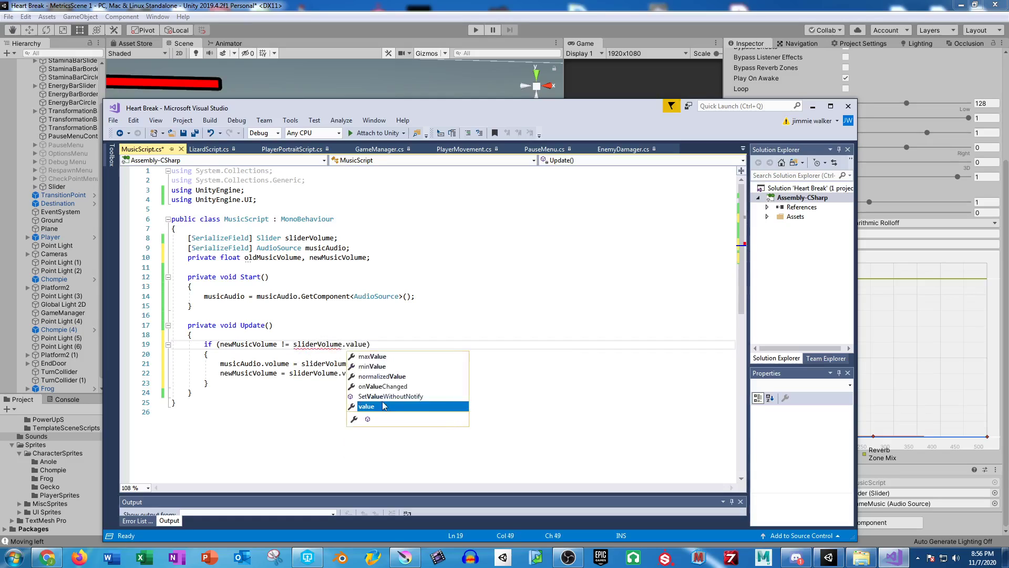
pyautogui.click(302, 372)
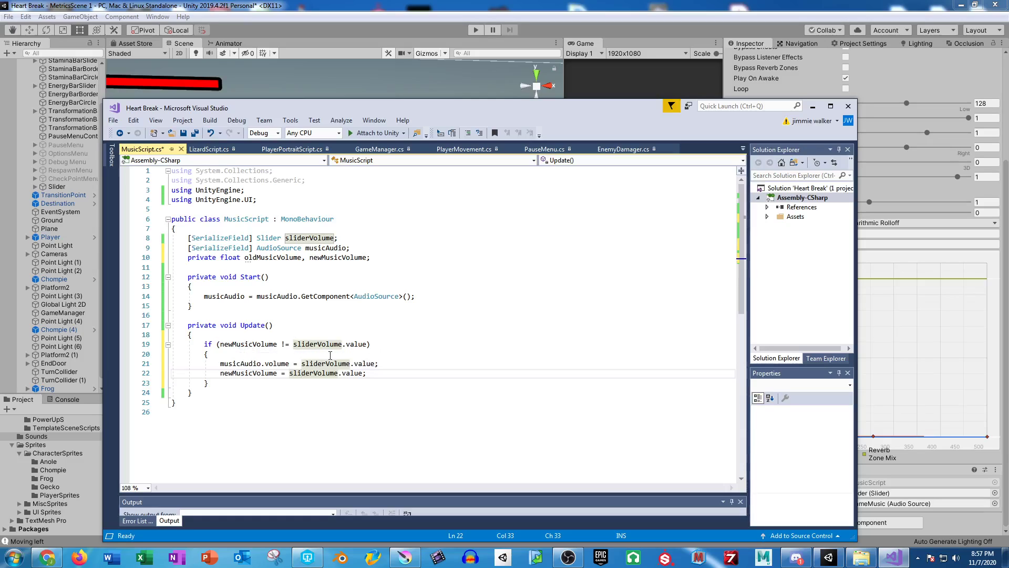
pyautogui.moveTo(385, 373); pyautogui.dragTo(220, 373)
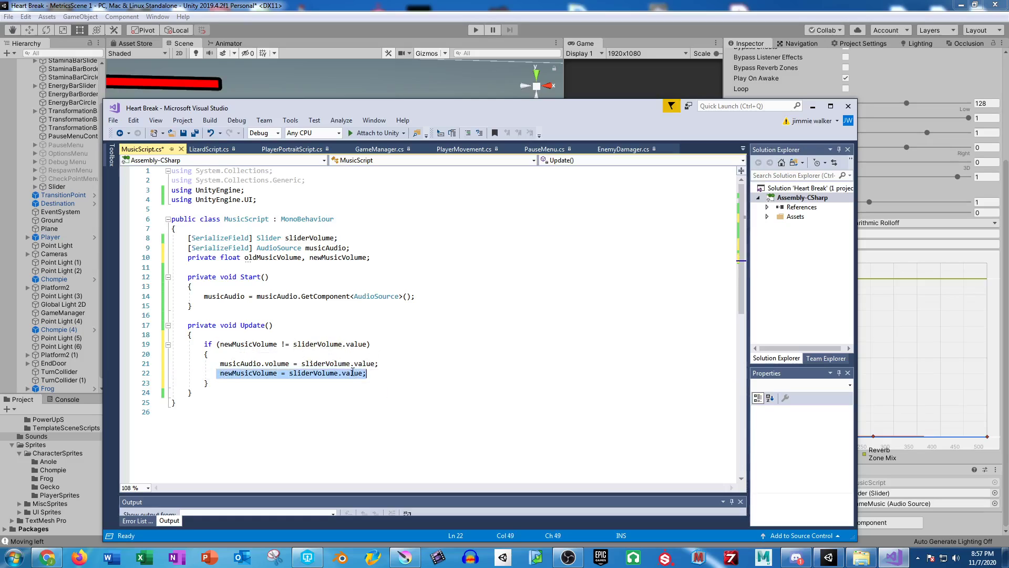
pyautogui.click(386, 373)
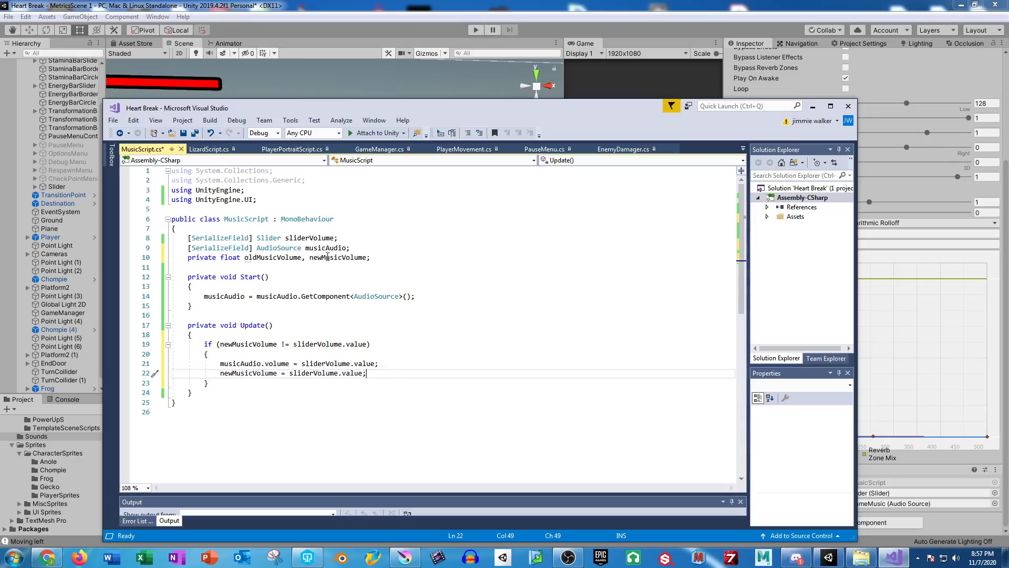
# - Remove oldMusicVolume from the float declaration, leaving only newMusicVolume, and save MusicScript.cs
pyautogui.doubleClick(286, 259)
pyautogui.press('BackSpace')
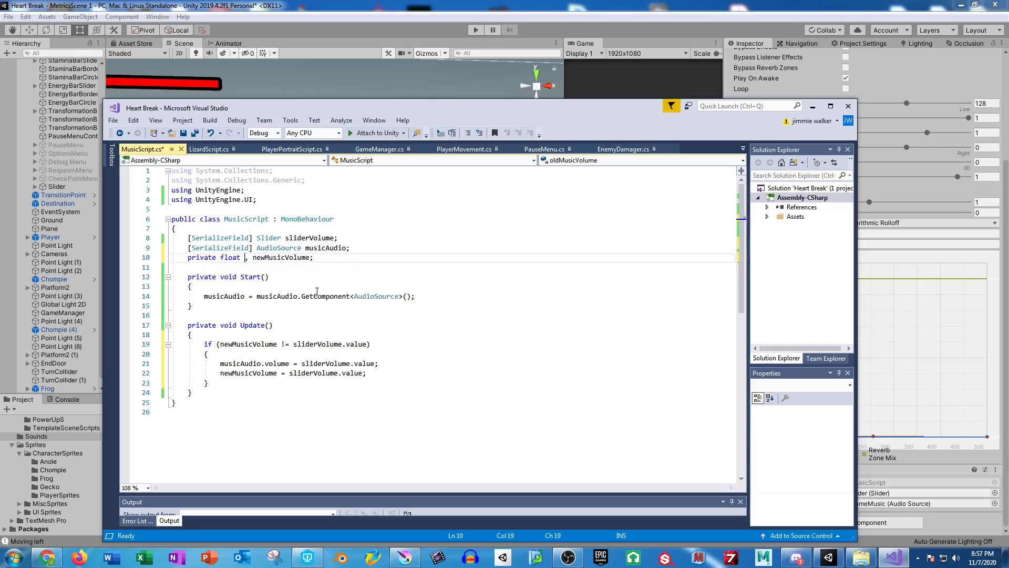
pyautogui.press('BackSpace')
pyautogui.press('BackSpace')
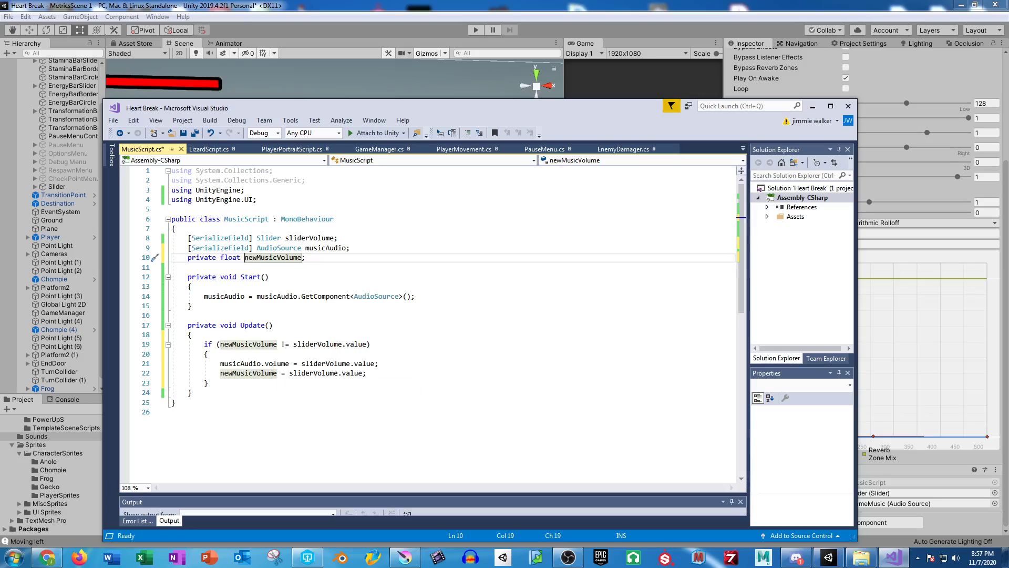
pyautogui.moveTo(204, 345); pyautogui.dragTo(367, 345)
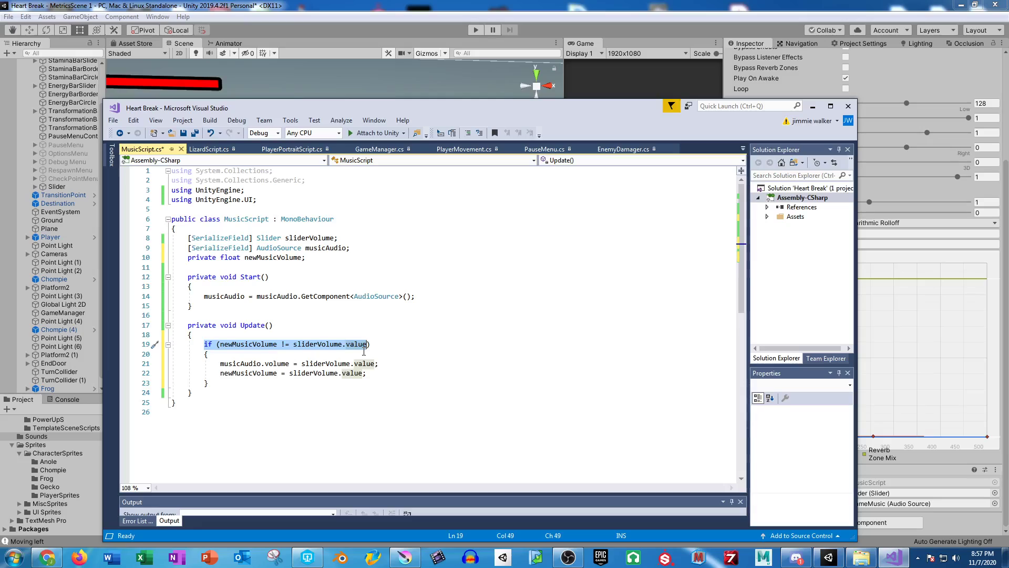
pyautogui.click(205, 384)
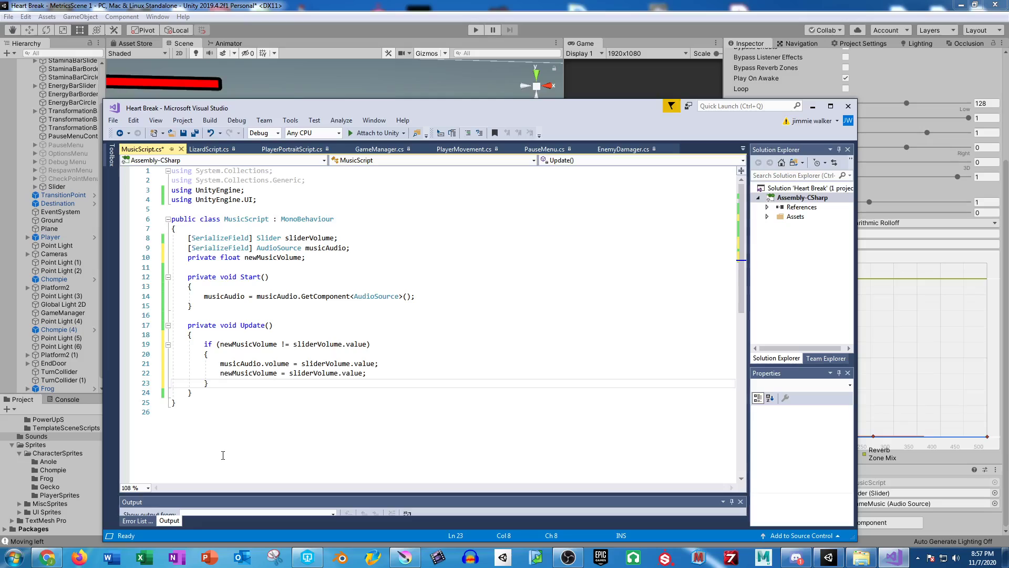
pyautogui.hotkey('ctrl', 's')
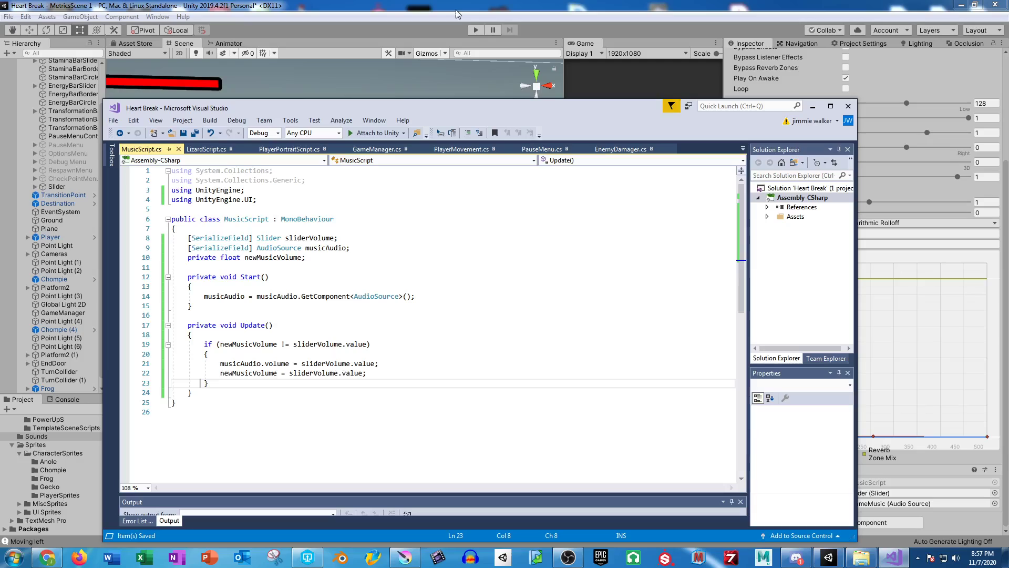
# - Switch to Unity, run the scene to test the music volume slider, stop it, and inspect the InGameIntro clip's length
pyautogui.hotkey('alt', 'Tab')
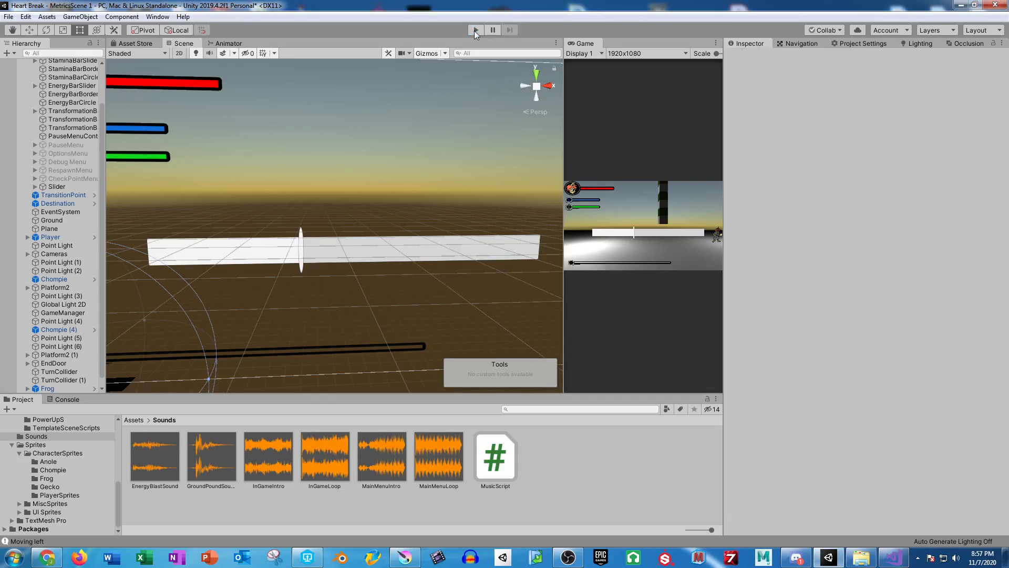
pyautogui.click(476, 31)
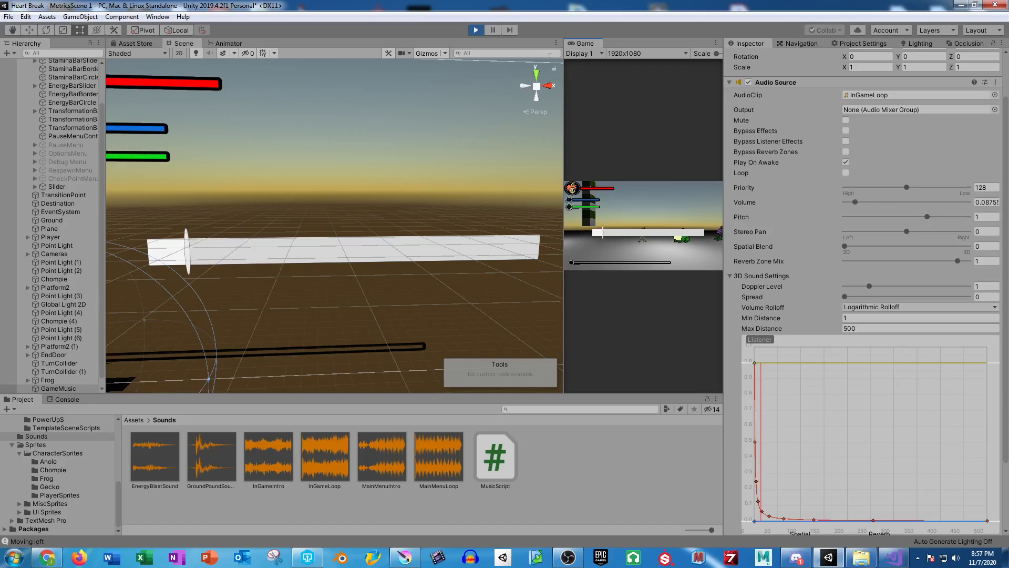
pyautogui.click(472, 32)
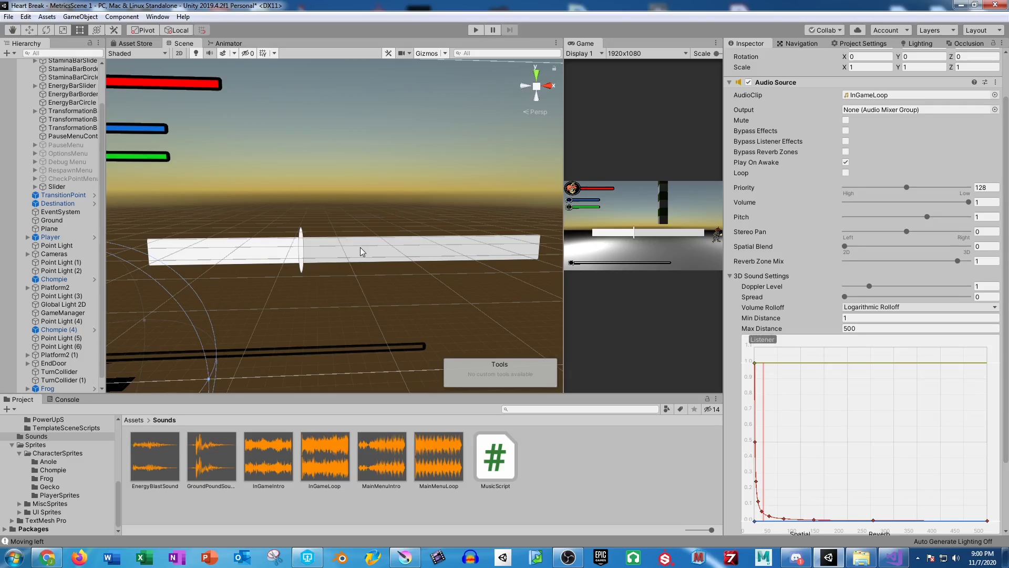
pyautogui.click(271, 468)
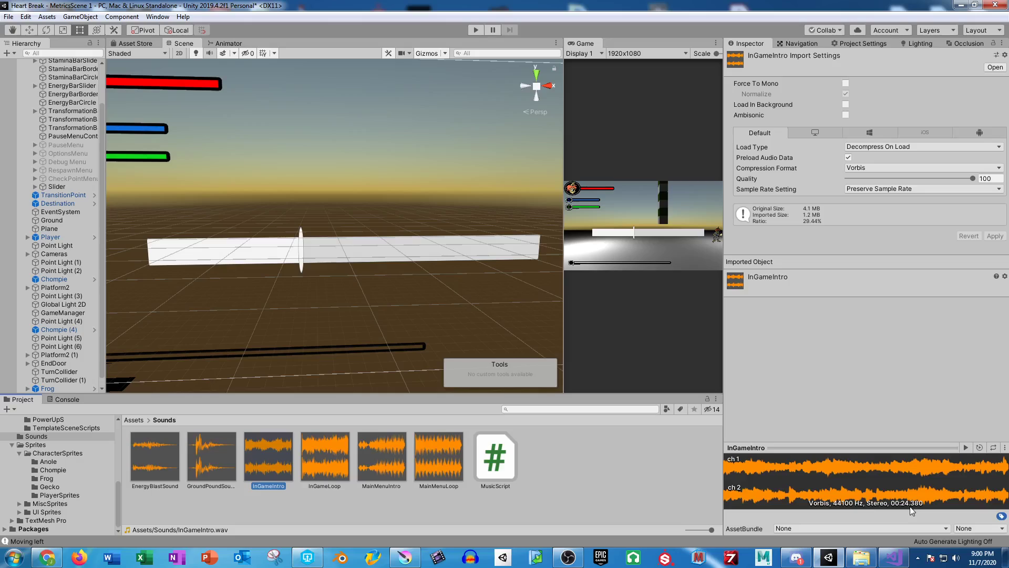
# - Switch to Visual Studio and add StartCoroutine("MusicSwitchWait"); below the musicAudio assignment in Start() of MusicScript.cs
pyautogui.click(893, 555)
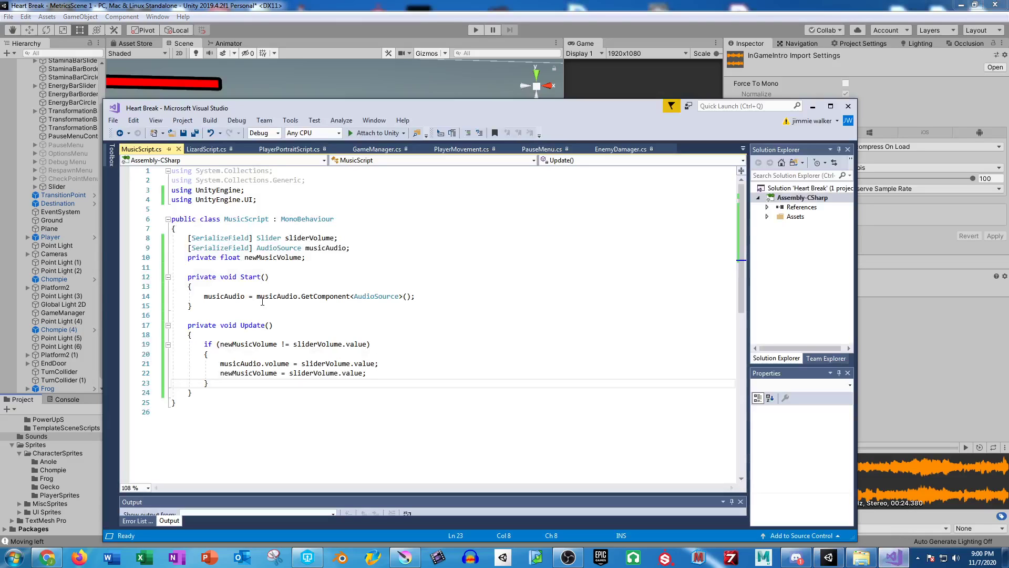
pyautogui.click(200, 392)
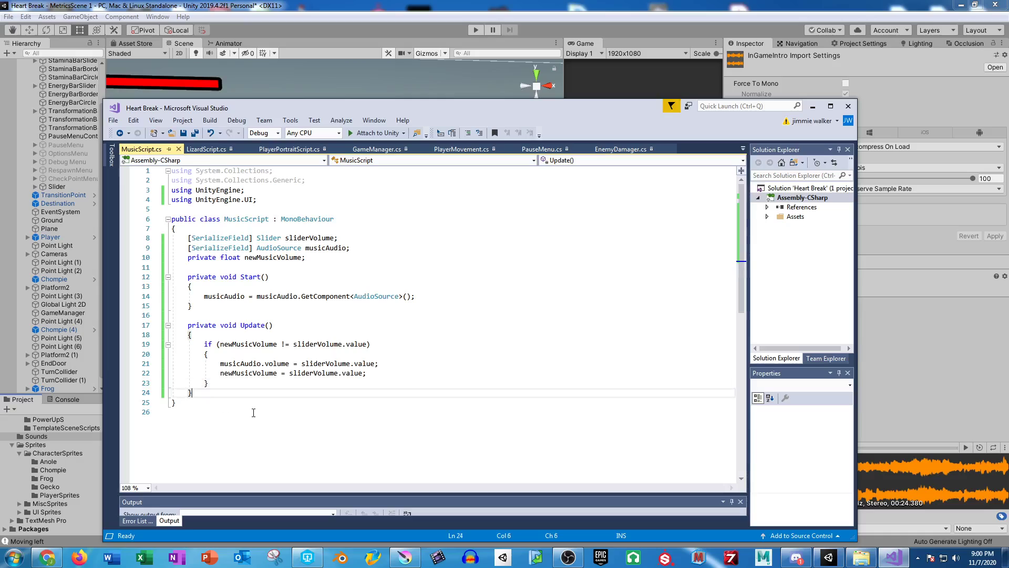
pyautogui.click(428, 300)
pyautogui.press('Return')
pyautogui.write('start')
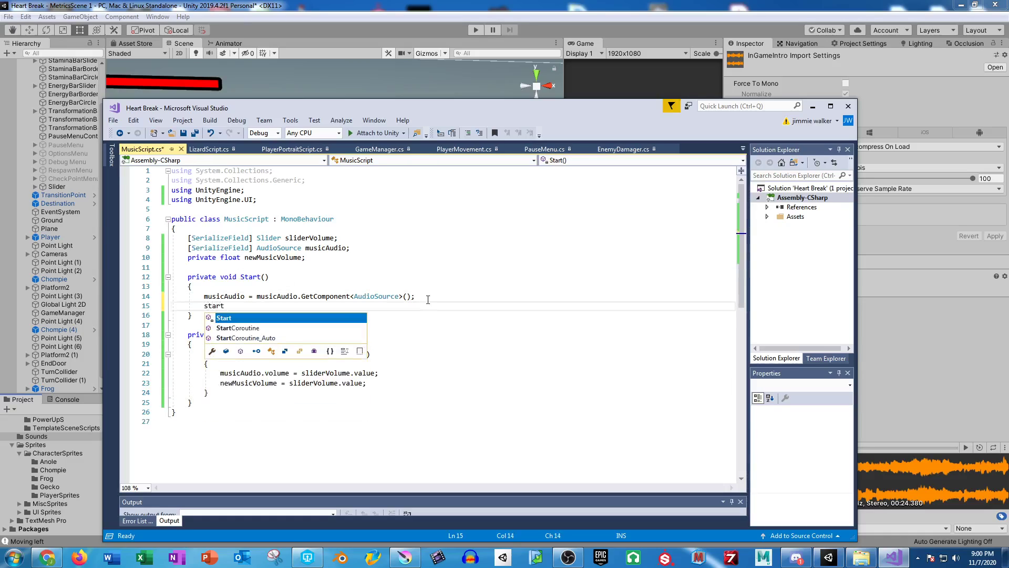
pyautogui.write('C')
pyautogui.press('Tab')
pyautogui.write('(')
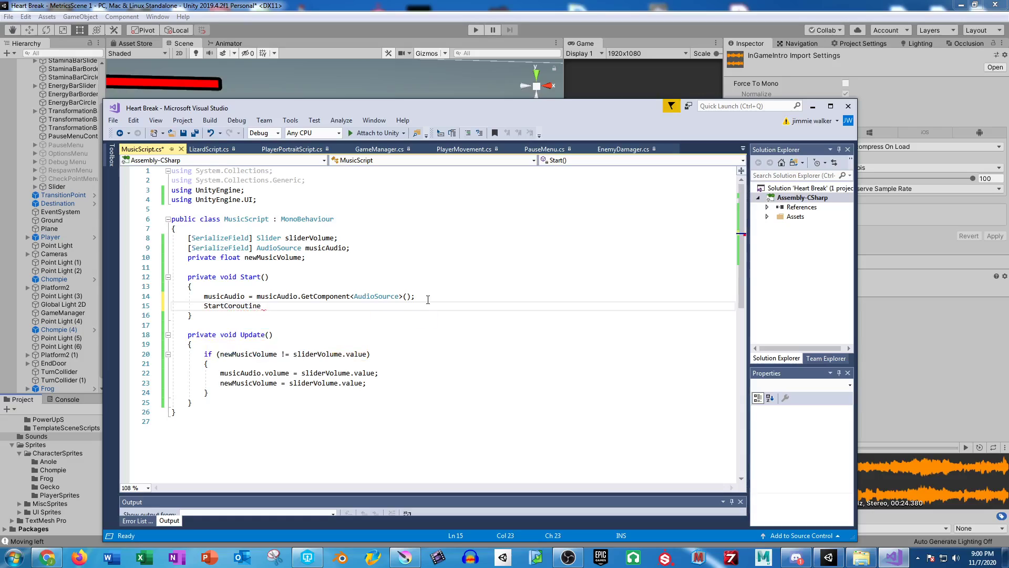
pyautogui.write('"')
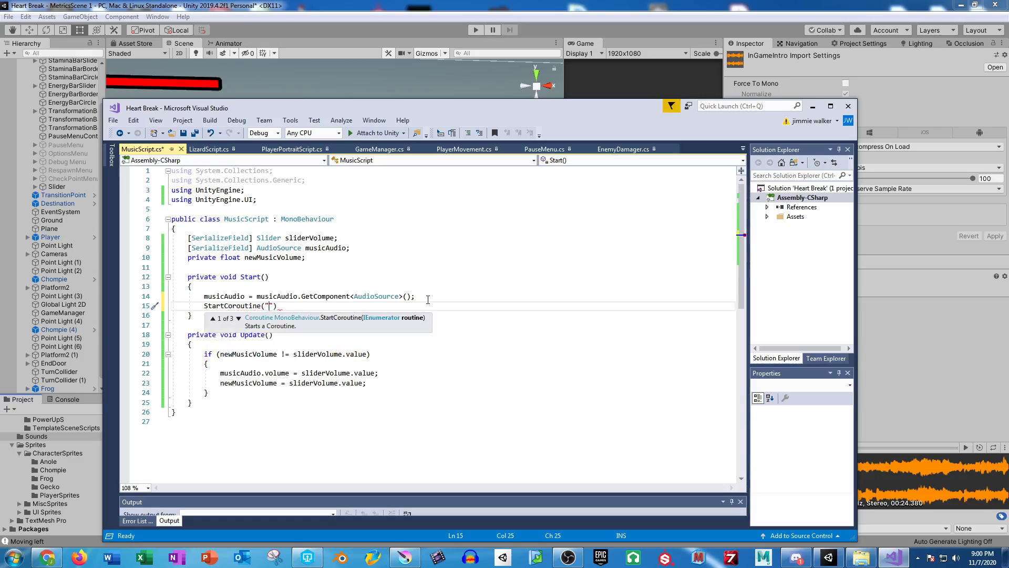
pyautogui.write('MusicSwitchWait")')
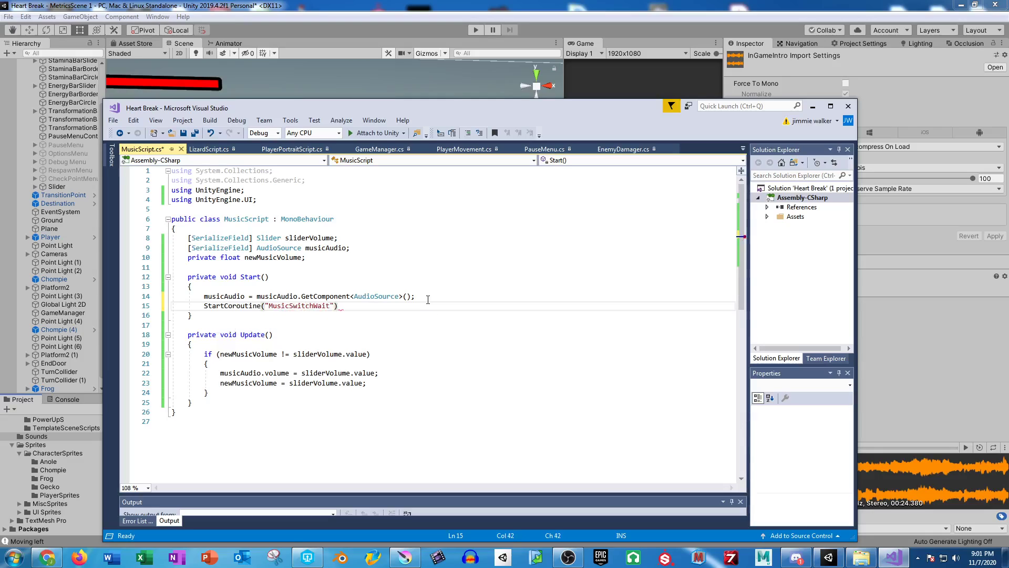
pyautogui.write(';')
# - Add blank lines around the newMusicVolume declaration and start a separate [SerializeField] line below the musicAudio field
pyautogui.click(318, 256)
pyautogui.press('Return')
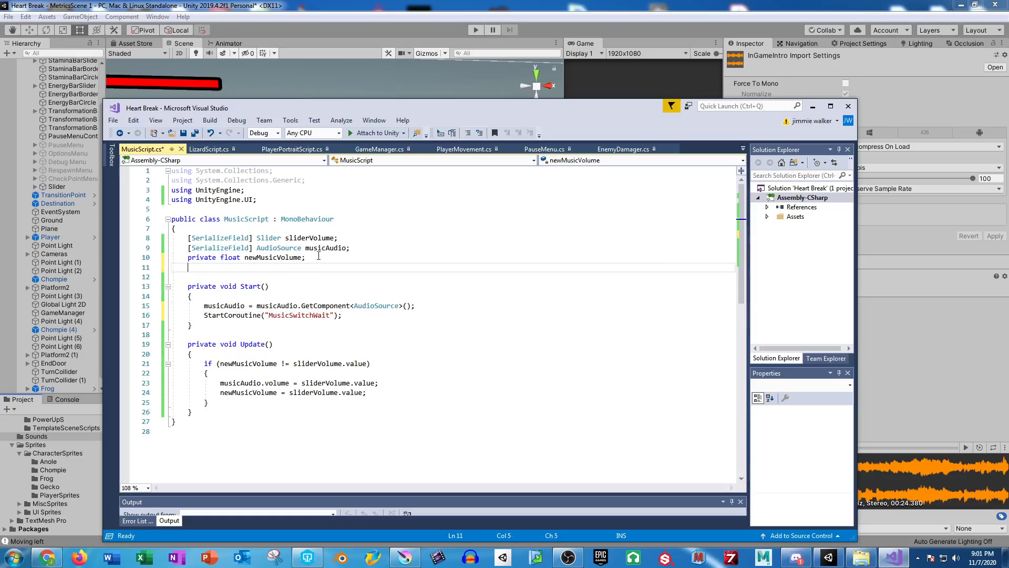
pyautogui.click(353, 248)
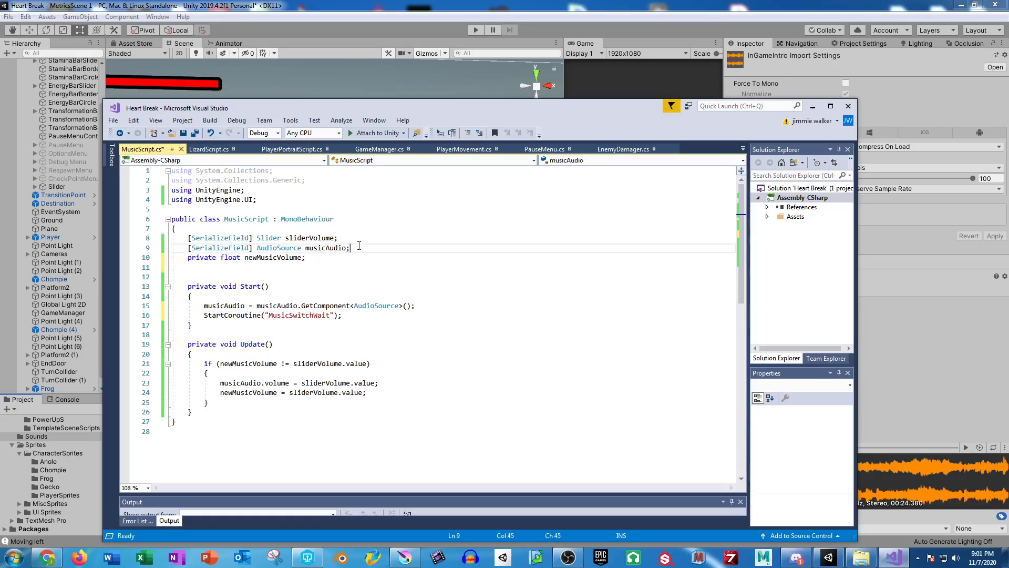
pyautogui.press('Return')
pyautogui.press('Return')
pyautogui.press('Return')
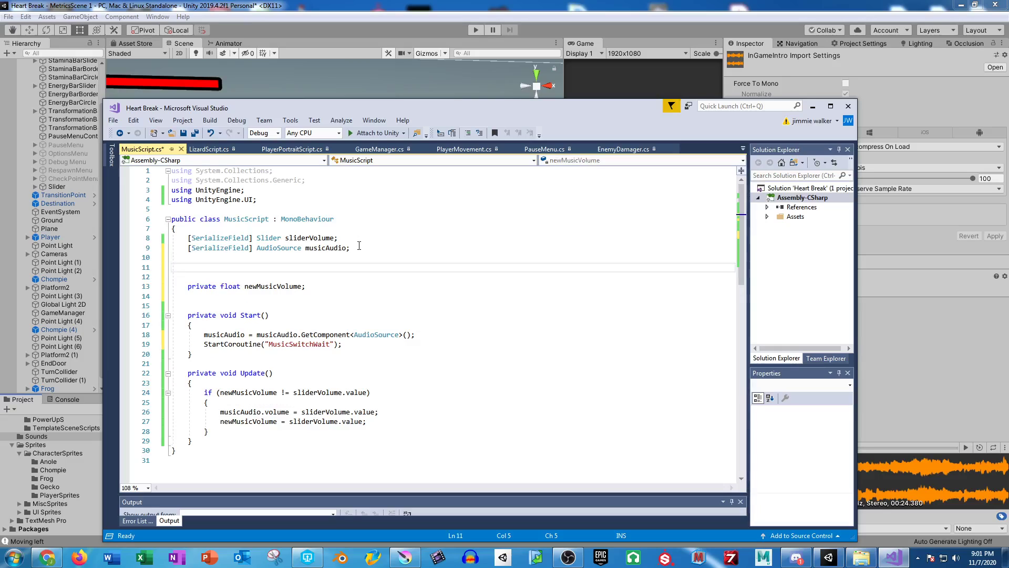
pyautogui.press('Up')
pyautogui.write('[]')
pyautogui.press('Left')
pyautogui.write('SerializeField')
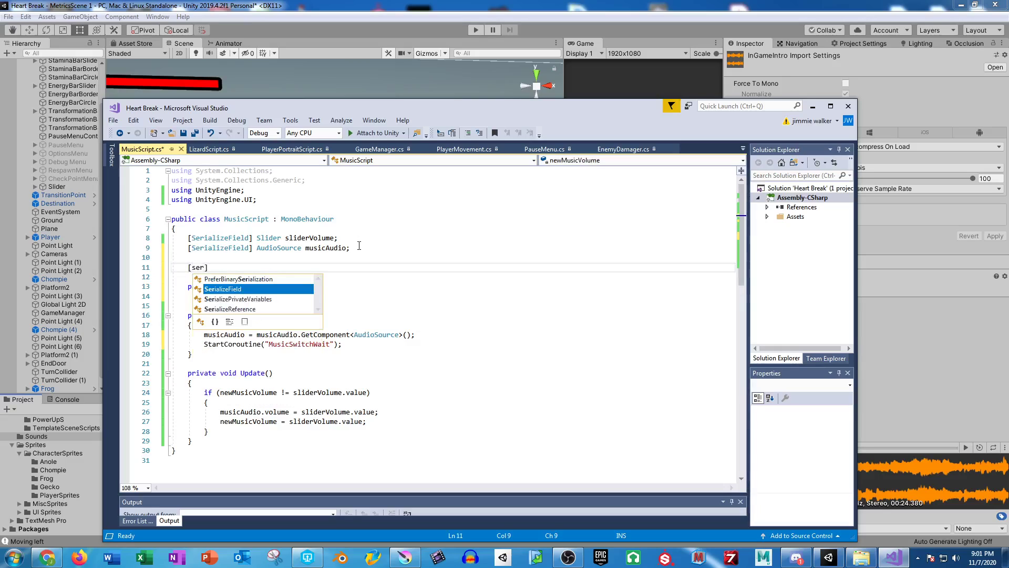
pyautogui.press('Right')
# - Complete the new serialized line with the AudioClip declaration introMusic, LoopMusic;
pyautogui.write('Au')
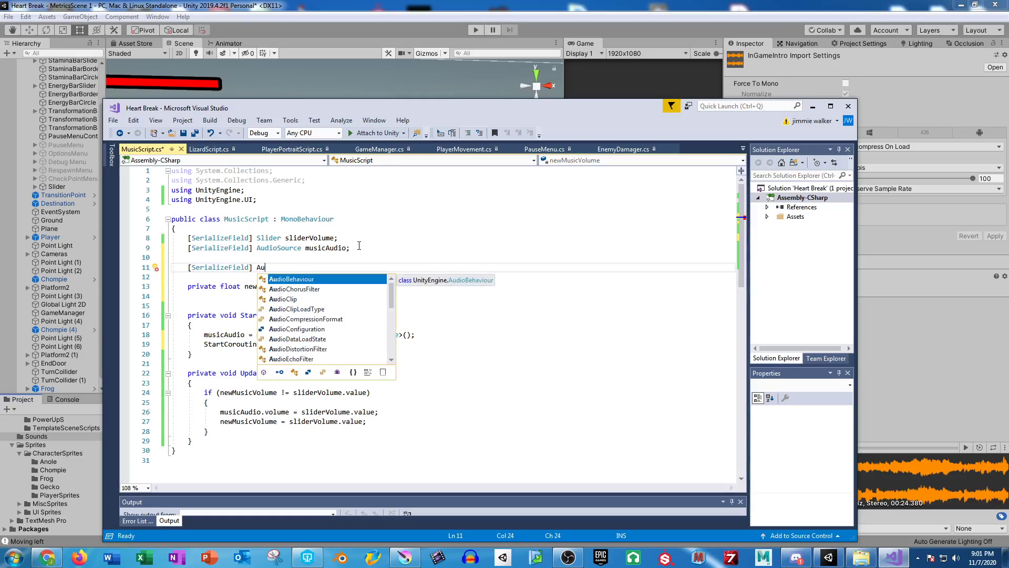
pyautogui.press('BackSpace')
pyautogui.press('BackSpace')
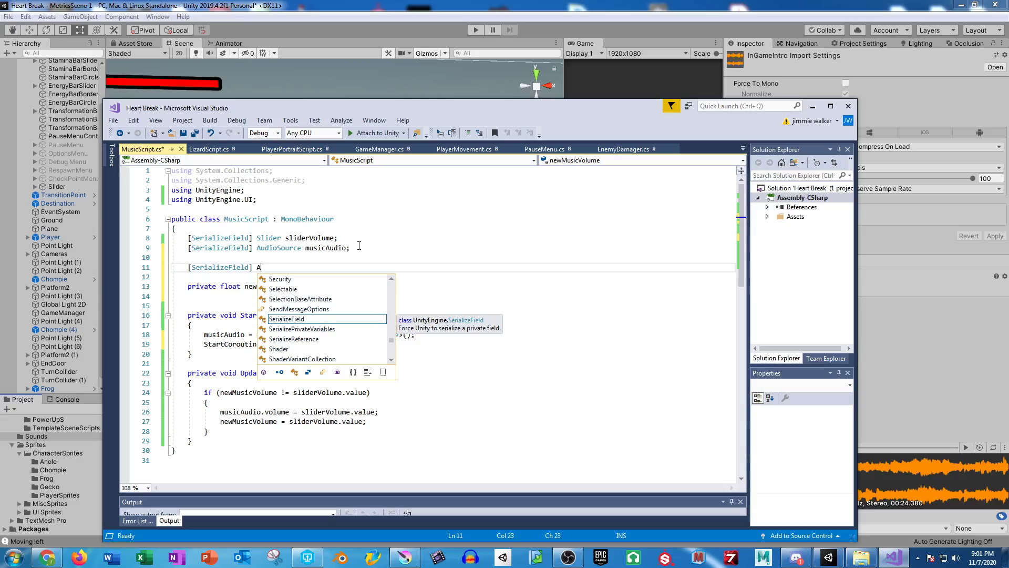
pyautogui.write('Adu')
pyautogui.press('BackSpace')
pyautogui.press('BackSpace')
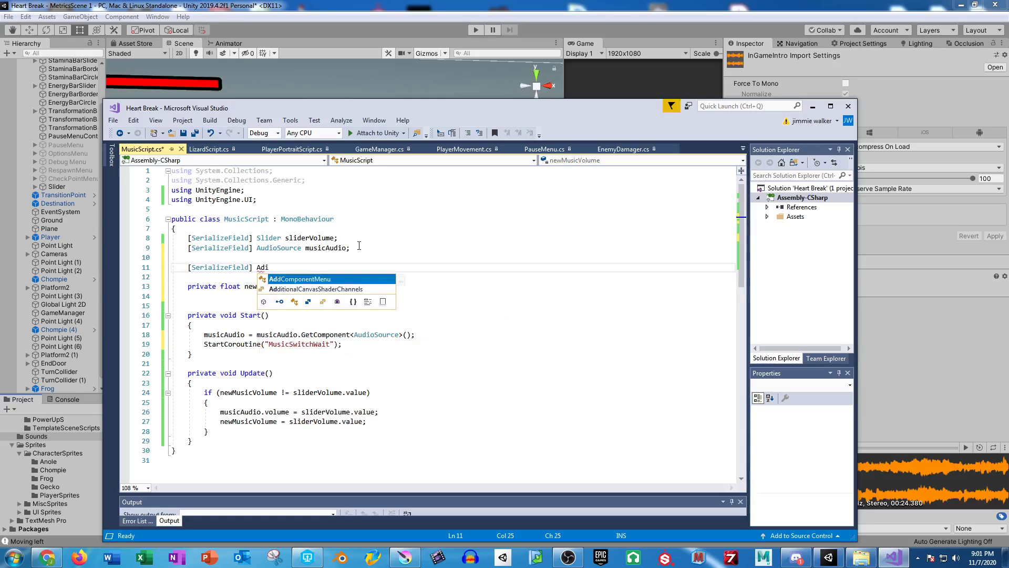
pyautogui.write('u')
pyautogui.press('Down')
pyautogui.press('Down')
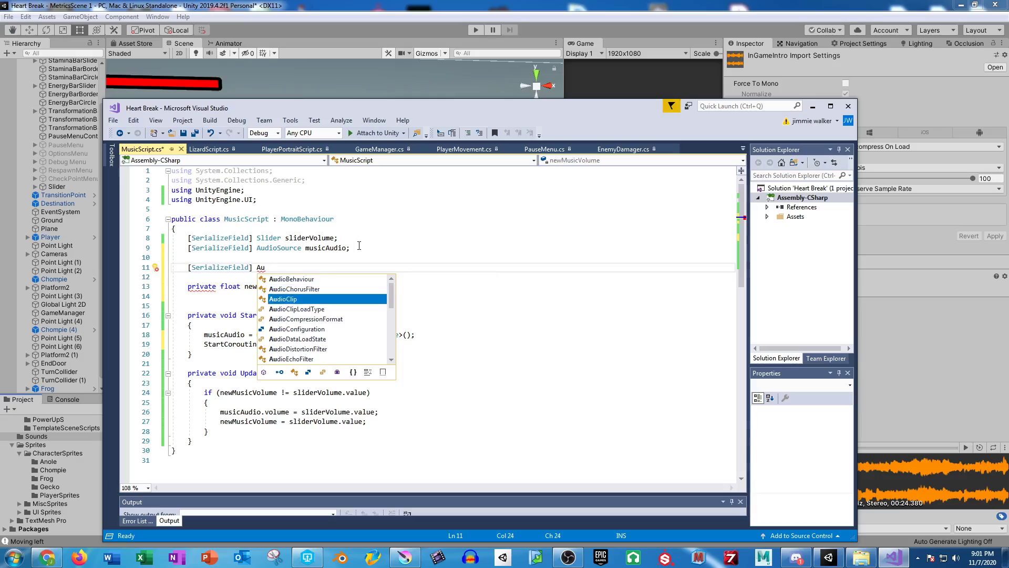
pyautogui.press('Tab')
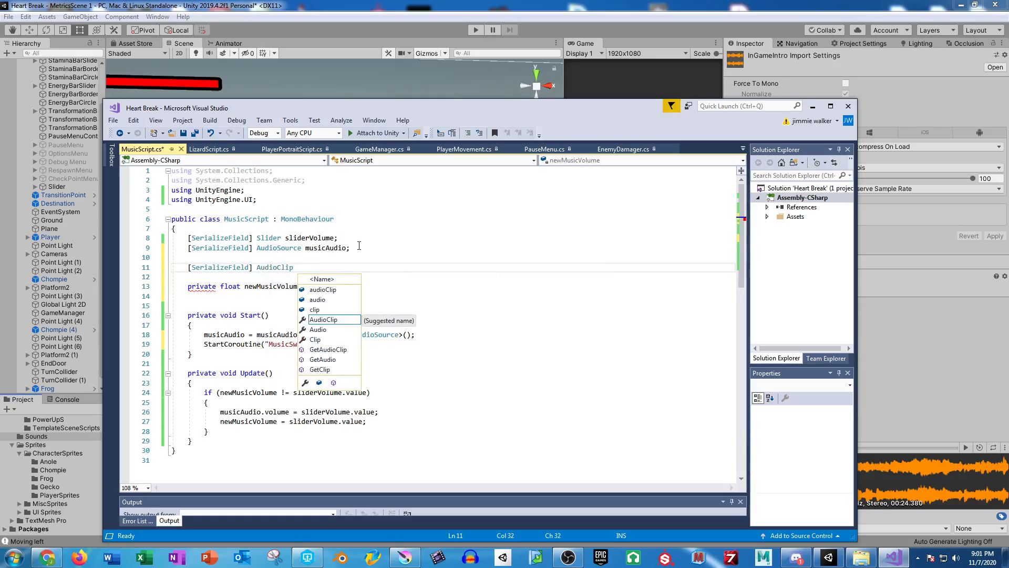
pyautogui.write('introMusic')
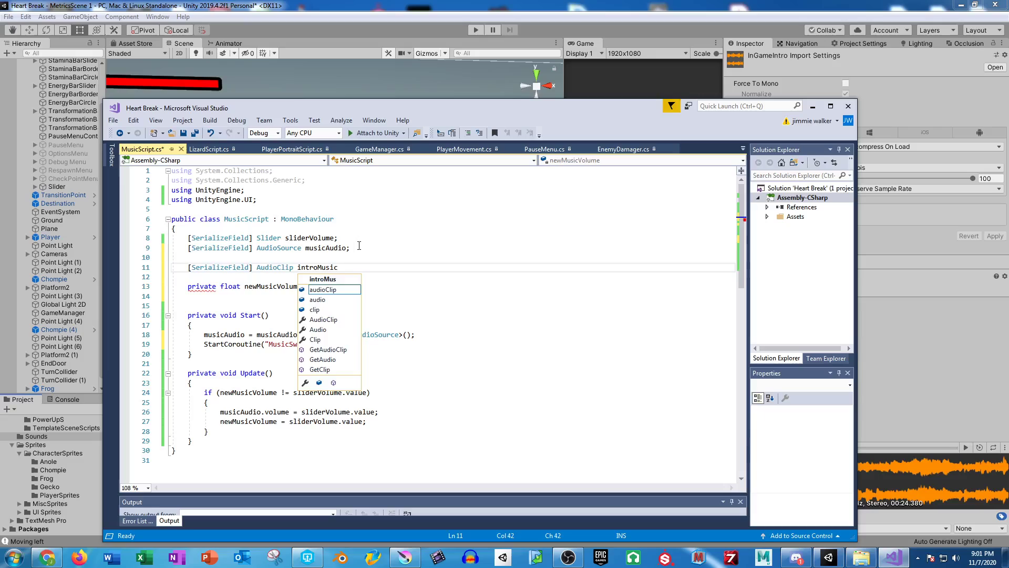
pyautogui.write(', Loop')
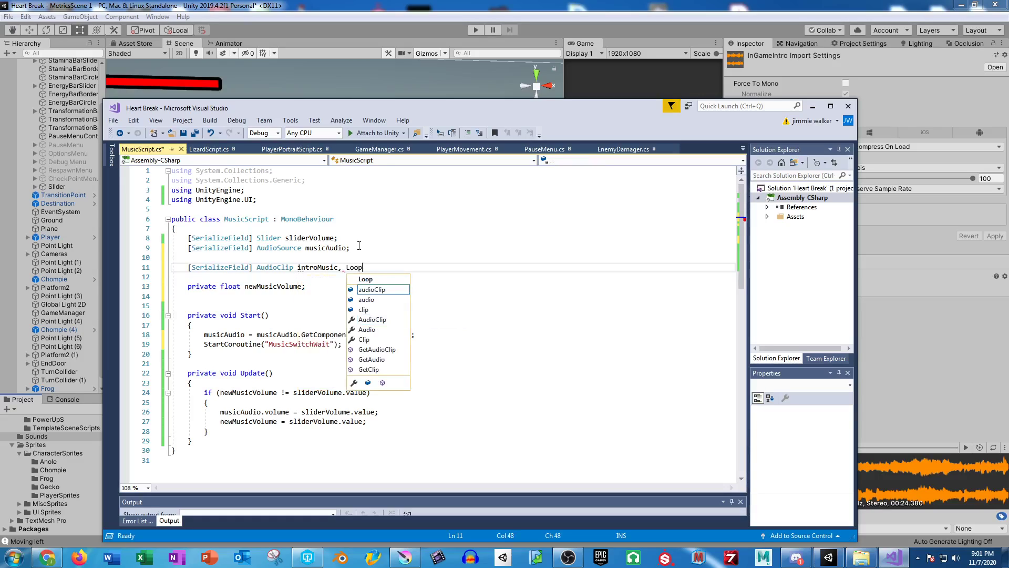
pyautogui.write('Music;')
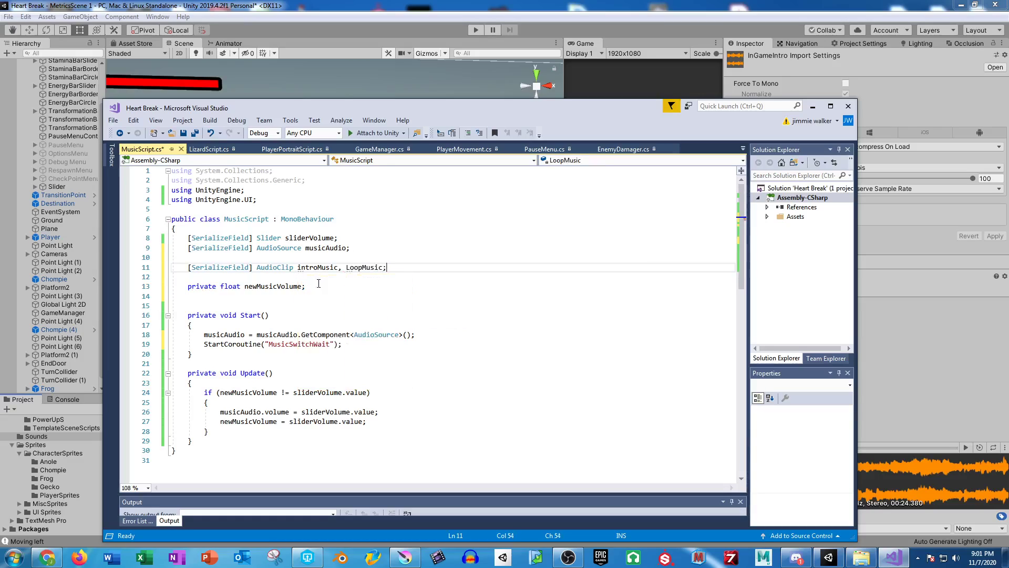
# - Add the line musicAudio.clip = introMusic; below the StartCoroutine call in Start()
pyautogui.click(418, 344)
pyautogui.press('Return')
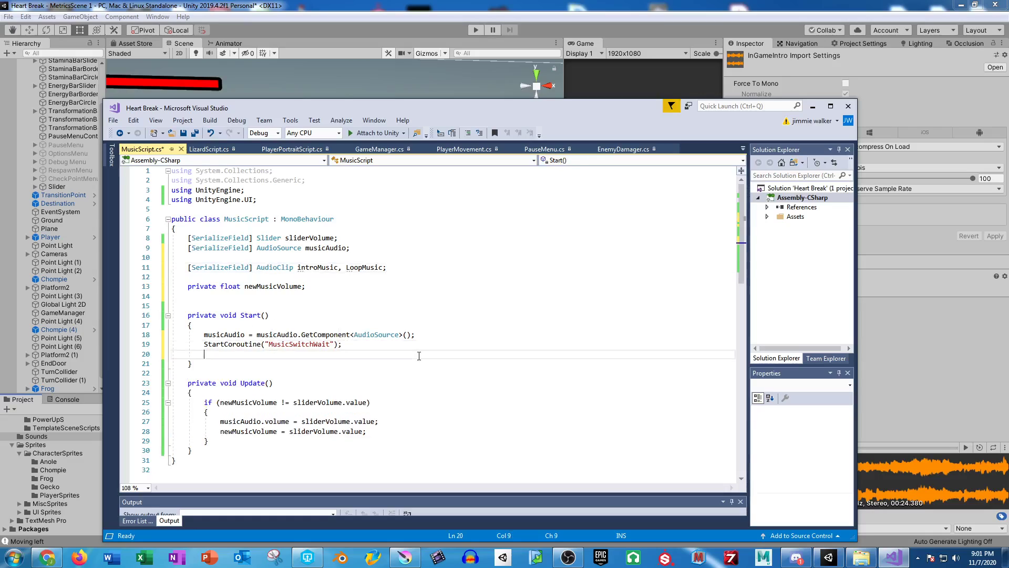
pyautogui.write('mus')
pyautogui.press('Tab')
pyautogui.write('.clip')
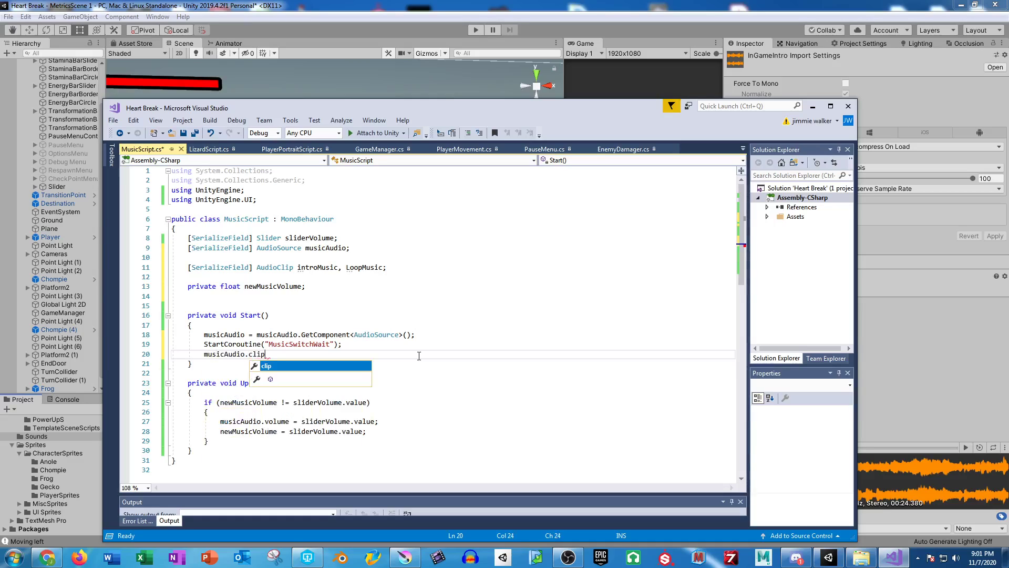
pyautogui.write(' = introl')
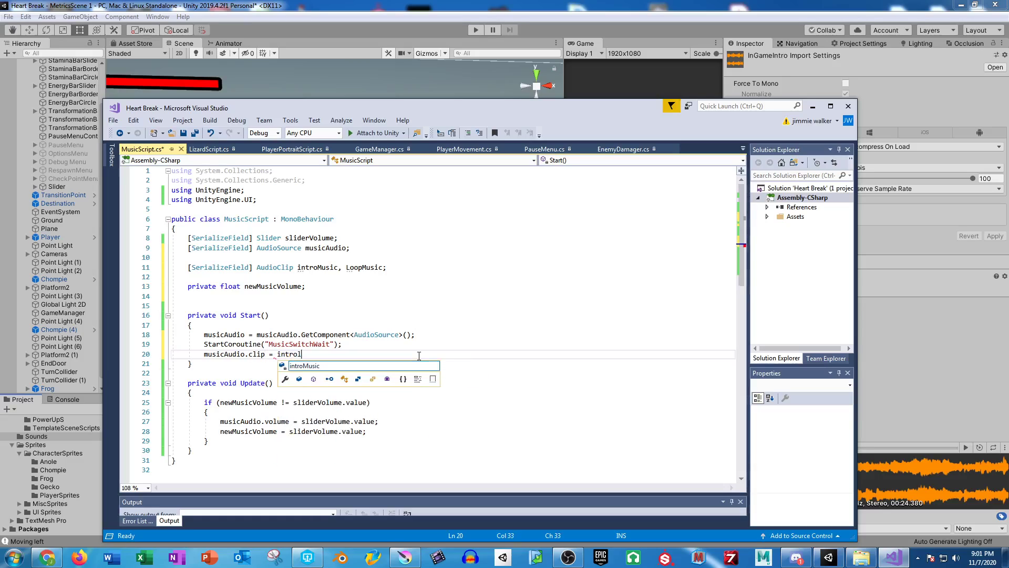
pyautogui.press('Tab')
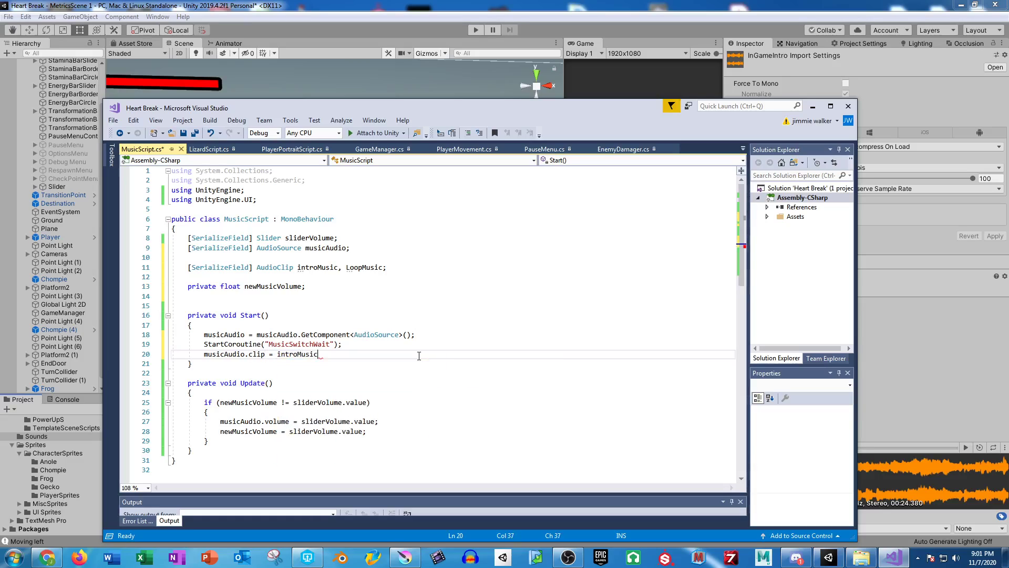
pyautogui.write(';')
# - Add the line musicAudio.Play(); below the clip assignment in Start()
pyautogui.press('Return')
pyautogui.write('musi')
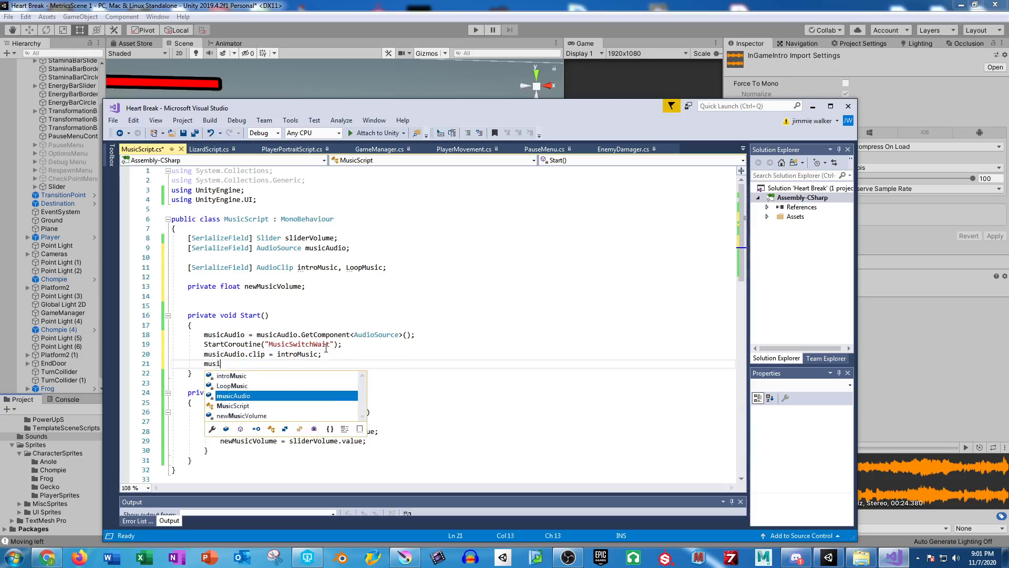
pyautogui.write('cAudio.Play')
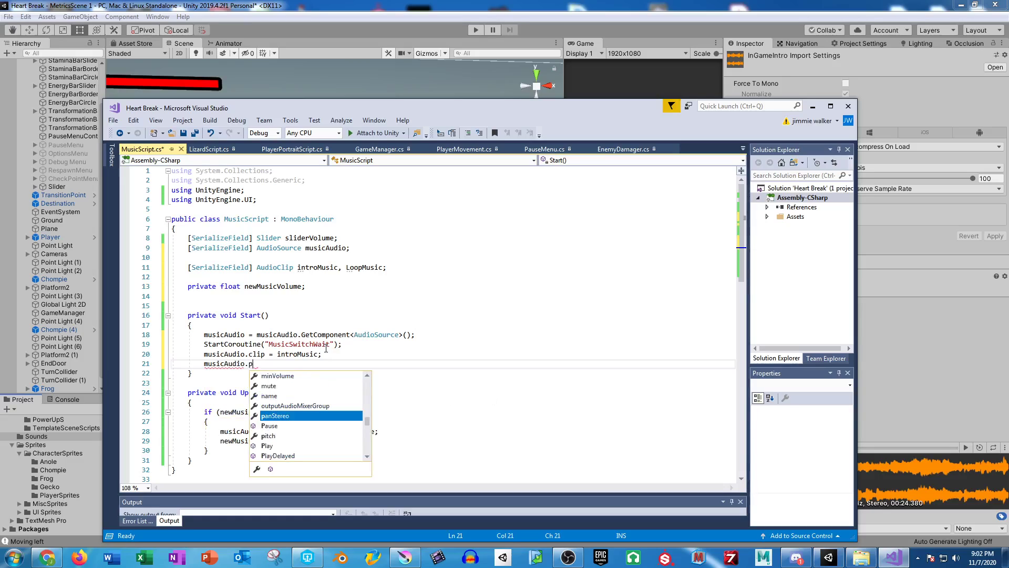
pyautogui.write('();')
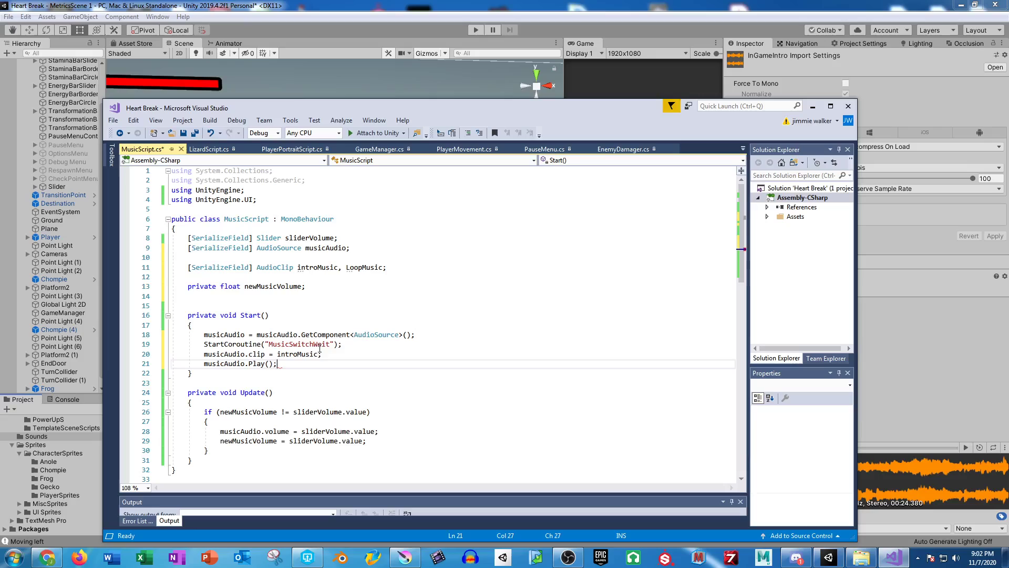
# - Create an IEnumerator method named MusicSwitchWait() with an empty body below Update()
pyautogui.moveTo(268, 363)
pyautogui.scroll(-2, 206, 398)
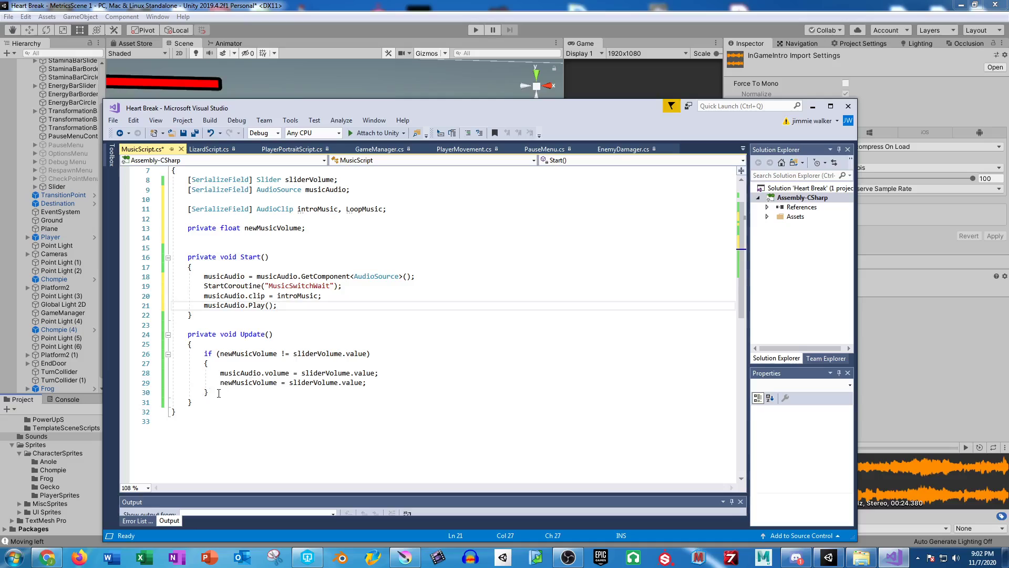
pyautogui.click(204, 402)
pyautogui.press('Return')
pyautogui.press('Return')
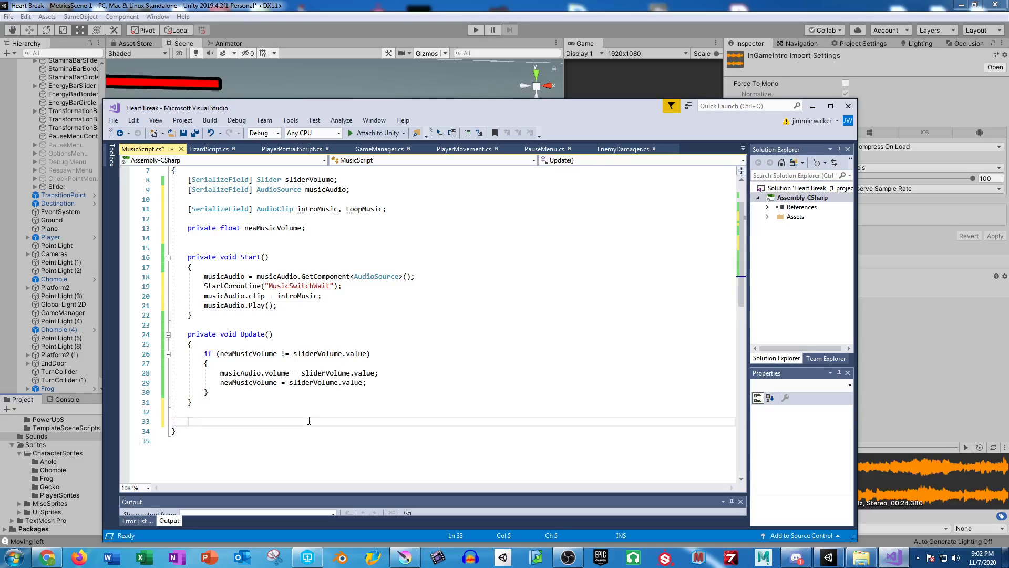
pyautogui.write('ienu')
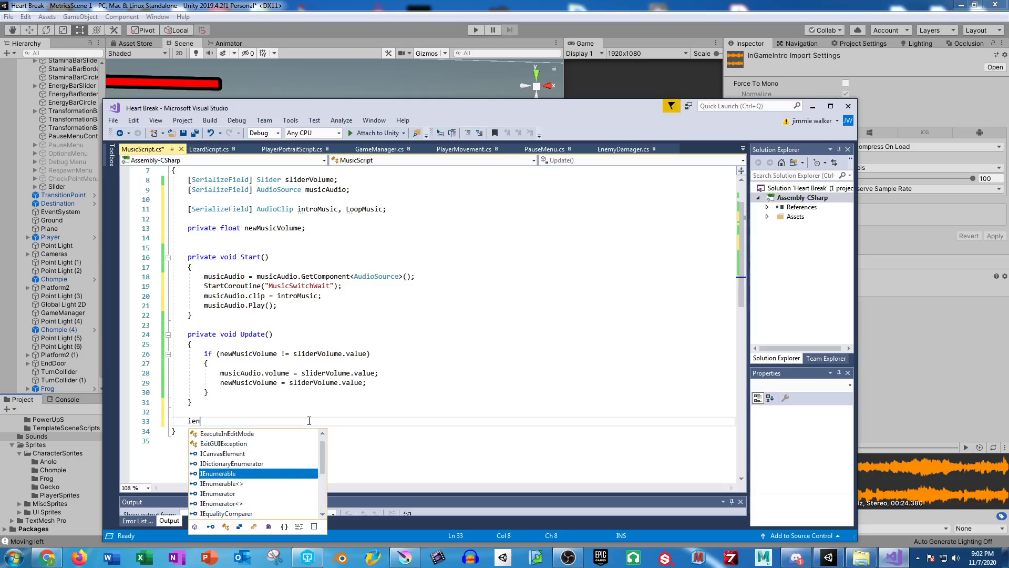
pyautogui.press('Down')
pyautogui.press('Down')
pyautogui.press('Tab')
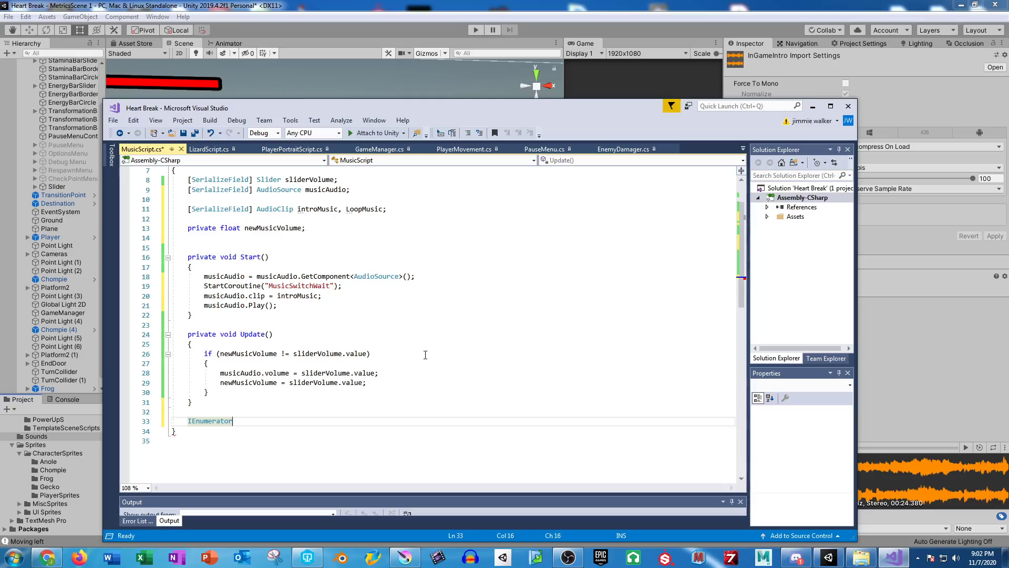
pyautogui.write('Music')
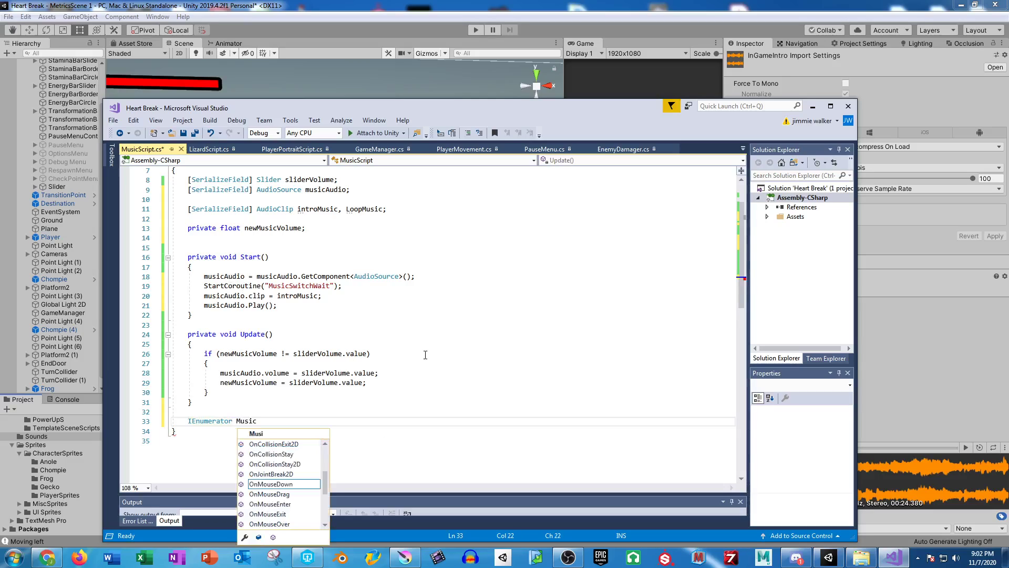
pyautogui.write('SwitchWait() {')
pyautogui.press('Return')
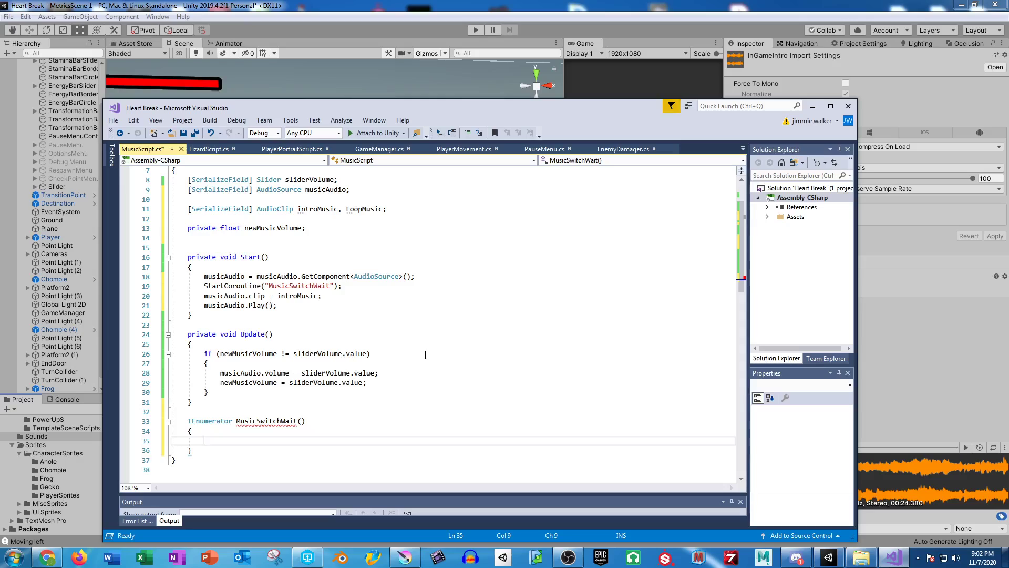
# - Write yield return new WaitForSecondsRealtime() in the body of MusicSwitchWait()
pyautogui.write('yield return new WaitFor')
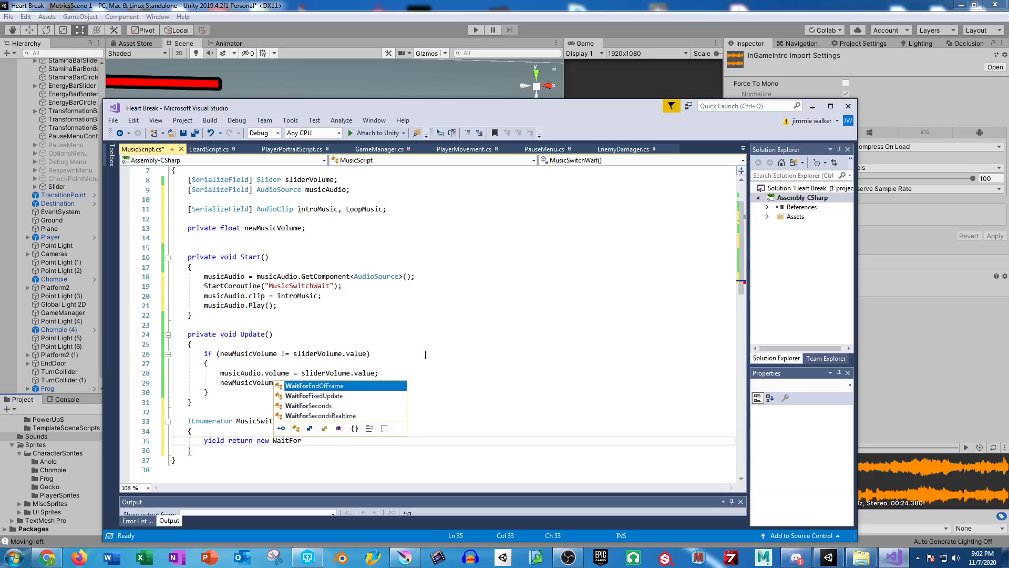
pyautogui.press('Down')
pyautogui.press('Down')
pyautogui.press('Tab')
pyautogui.write('(')
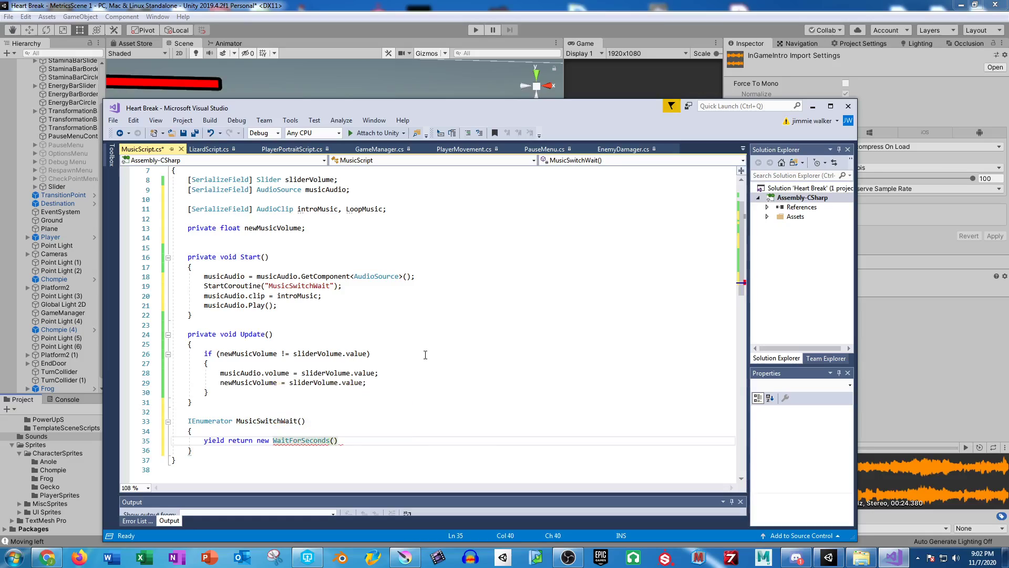
pyautogui.write('Realtime(')
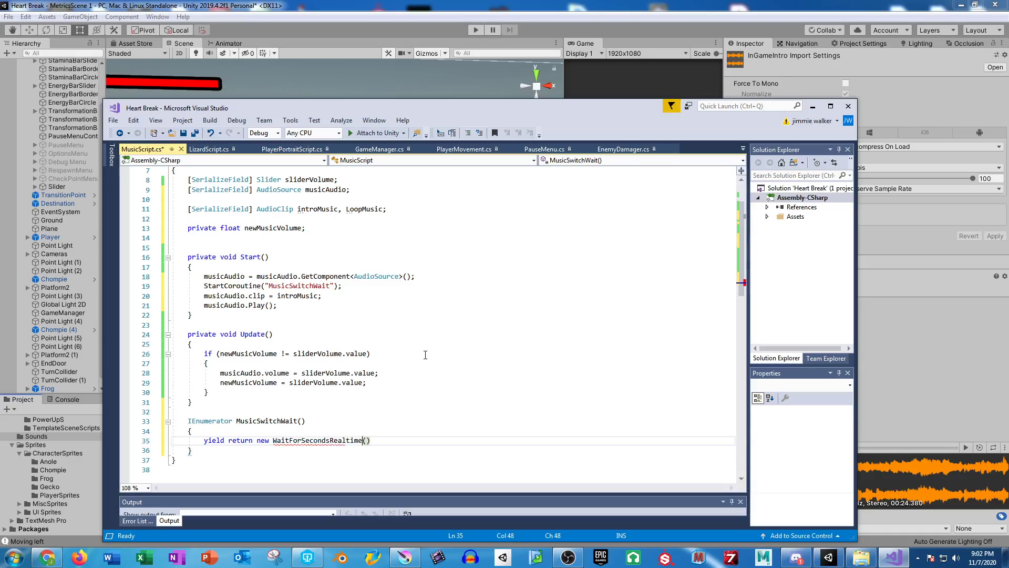
pyautogui.moveTo(292, 440)
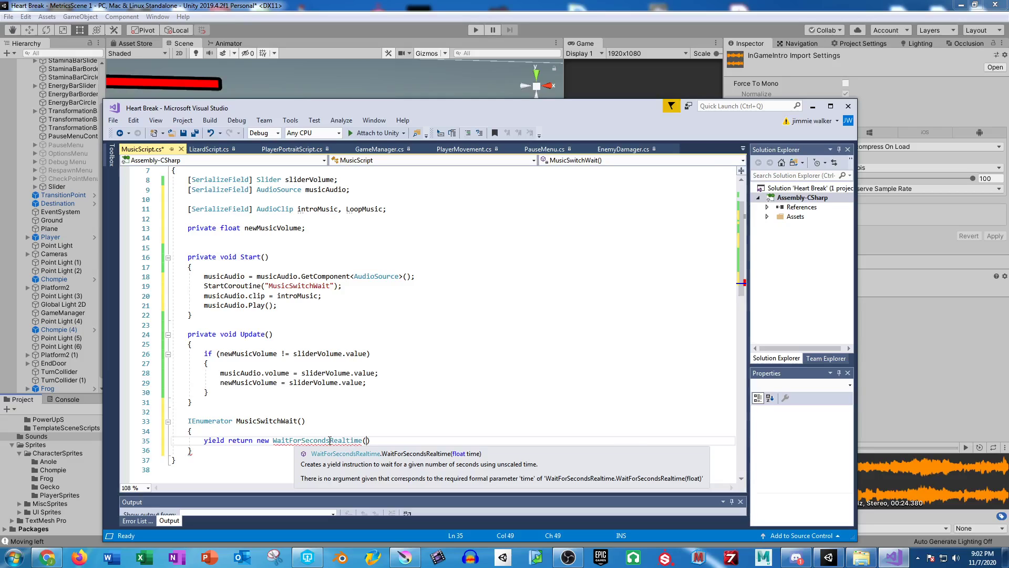
pyautogui.moveTo(330, 440); pyautogui.dragTo(273, 440)
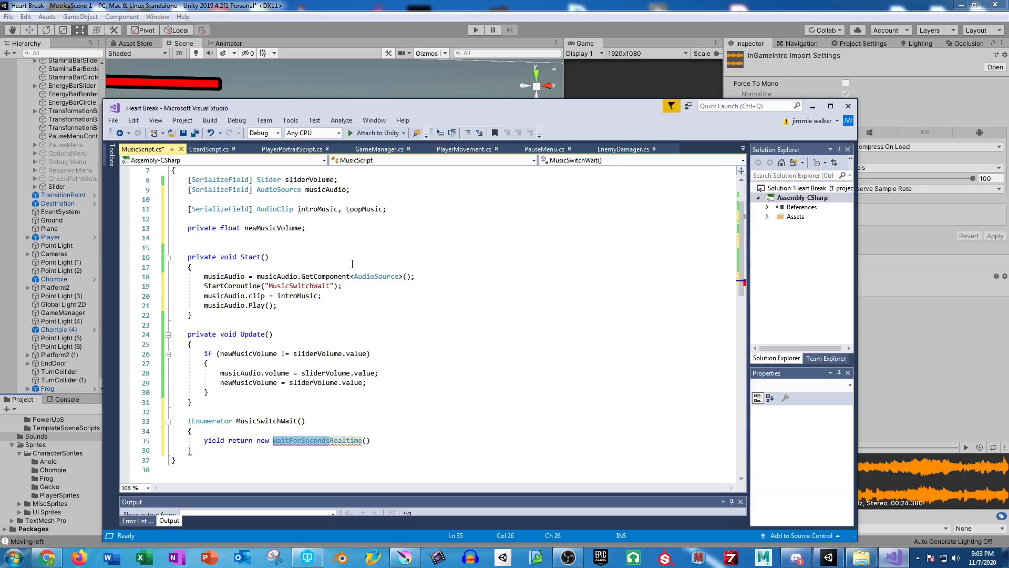
# - Declare public float MusicTimeSwitch; on the line below the newMusicVolume field
pyautogui.click(210, 240)
pyautogui.write('pu')
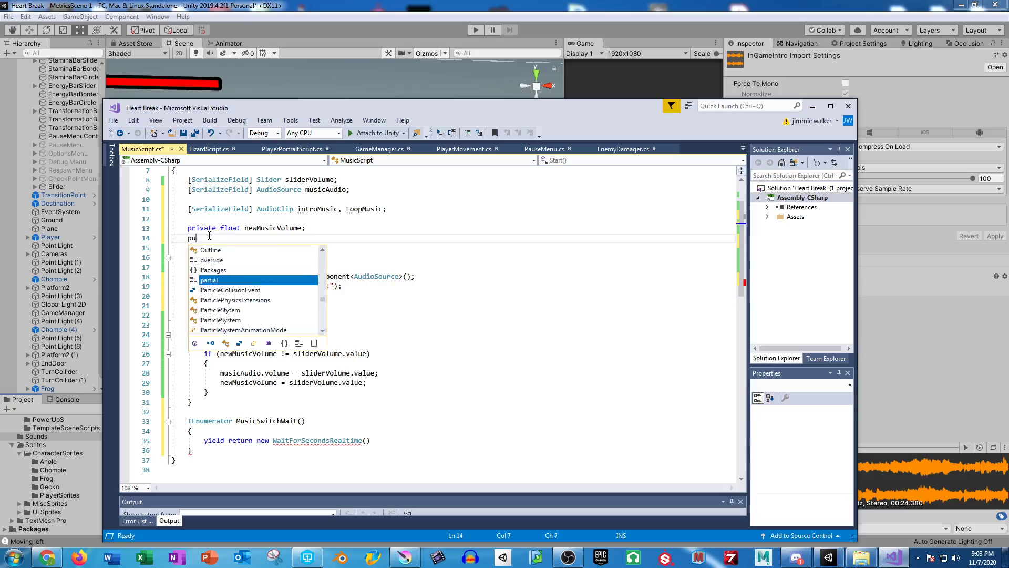
pyautogui.write('blic float')
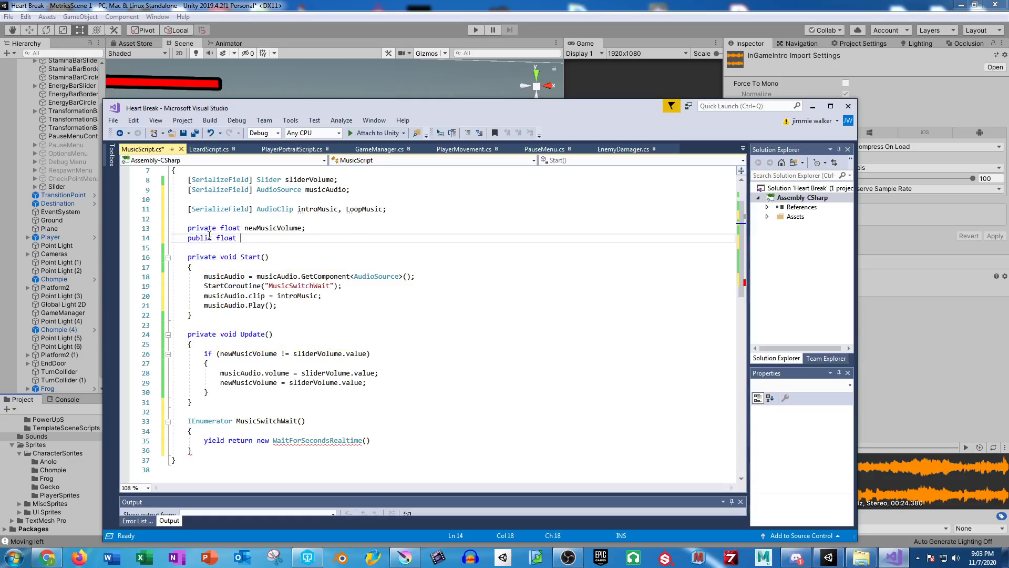
pyautogui.write('Must')
pyautogui.write('c')
pyautogui.write('TimeSwithc')
pyautogui.press('BackSpace')
pyautogui.press('BackSpace')
pyautogui.write('ch;')
pyautogui.press('Left')
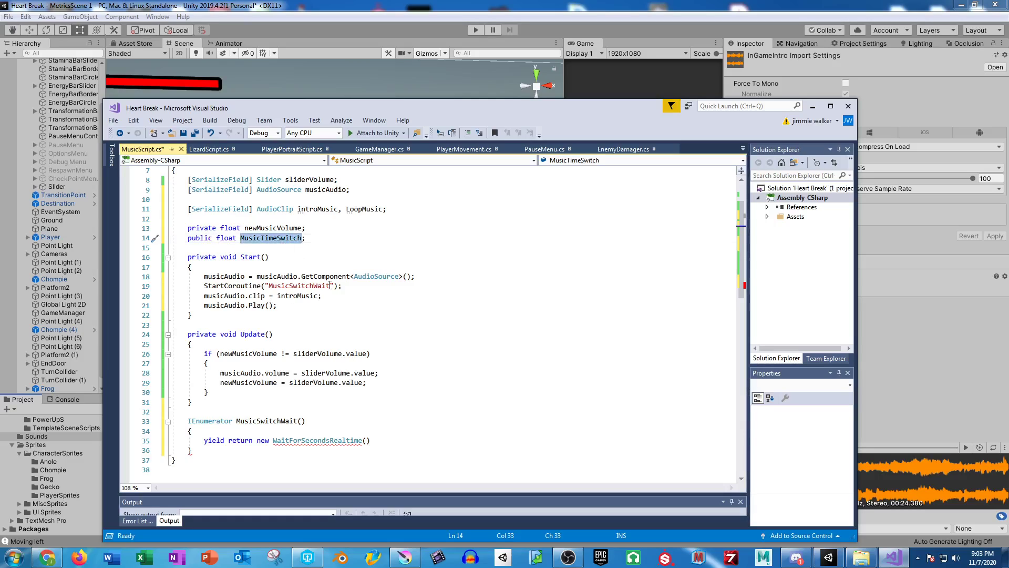
# - Pass MusicTimeSwitch to the WaitForSecondsRealtime call, end the statement with a semicolon and leave an empty line below it
pyautogui.click(366, 440)
pyautogui.write('MusicTimeSwitch')
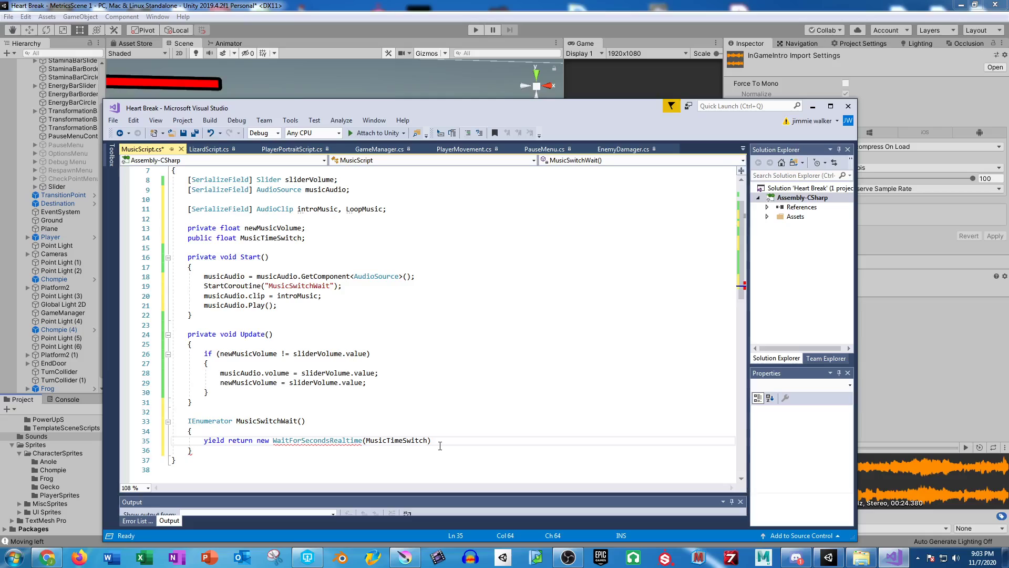
pyautogui.click(446, 438)
pyautogui.press('Return')
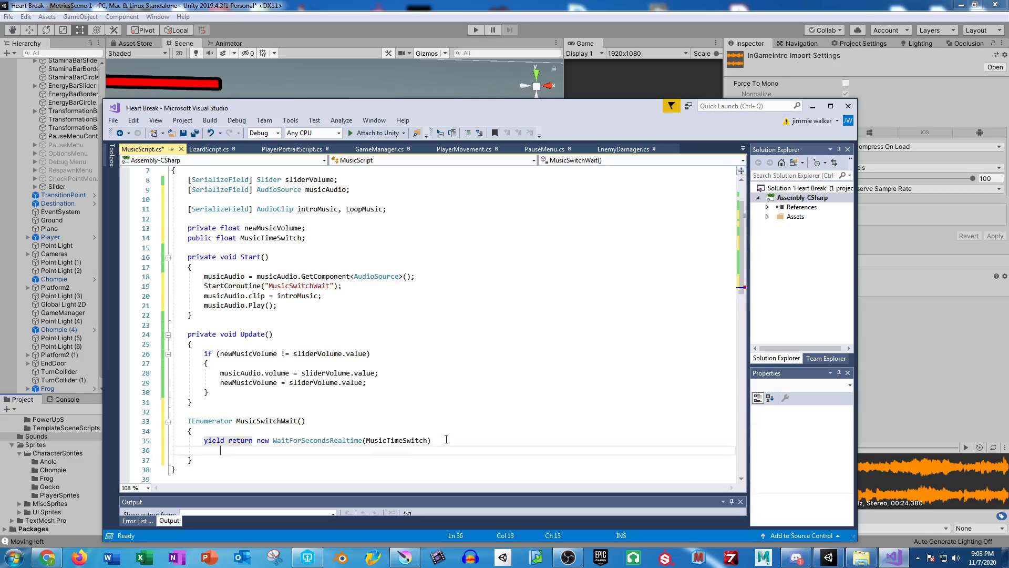
pyautogui.click(446, 438)
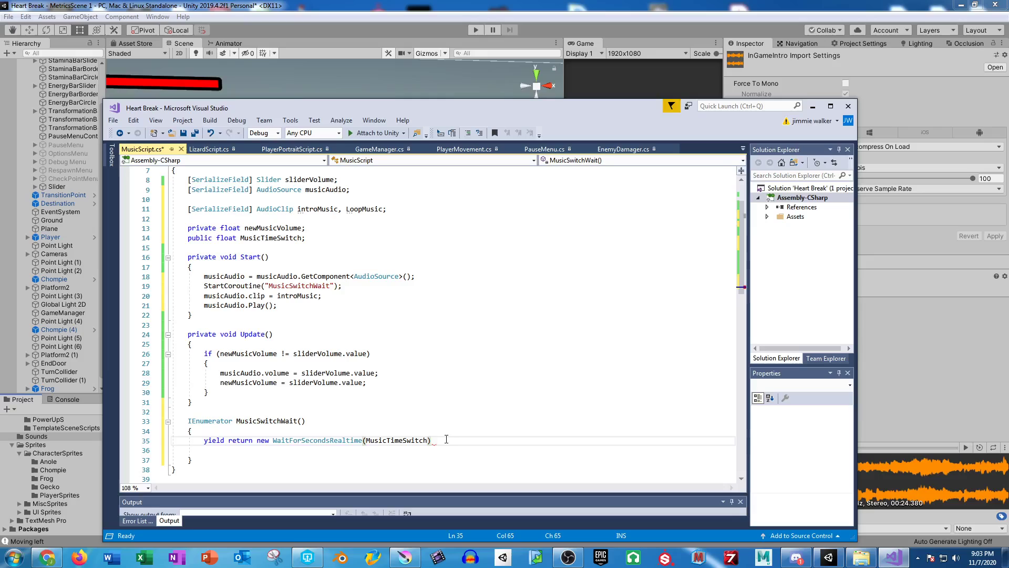
pyautogui.write(';')
pyautogui.click(219, 450)
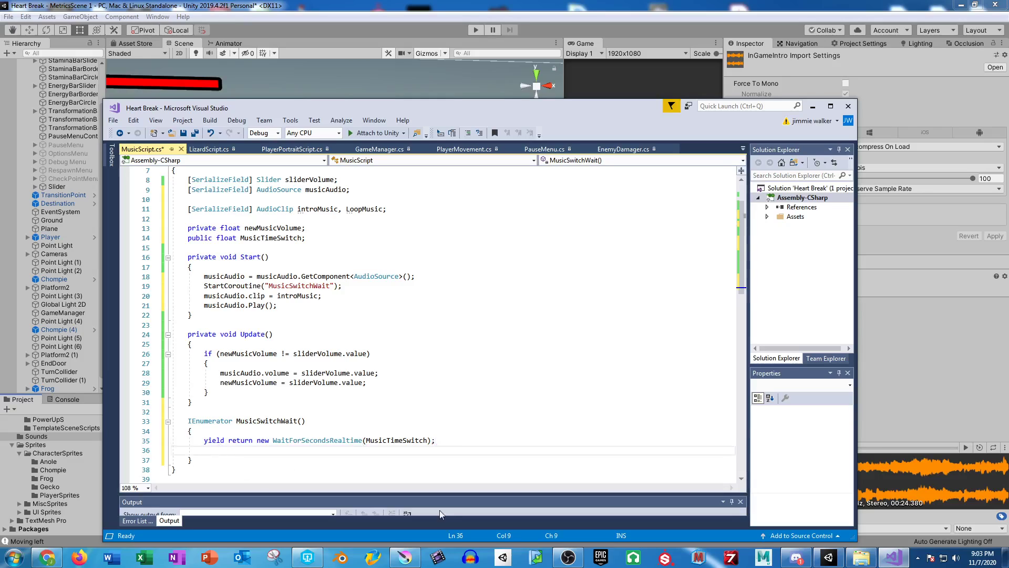
# - Add the line musicAudio.clip = LoopMusic; below the yield statement in MusicSwitchWait()
pyautogui.write('mus')
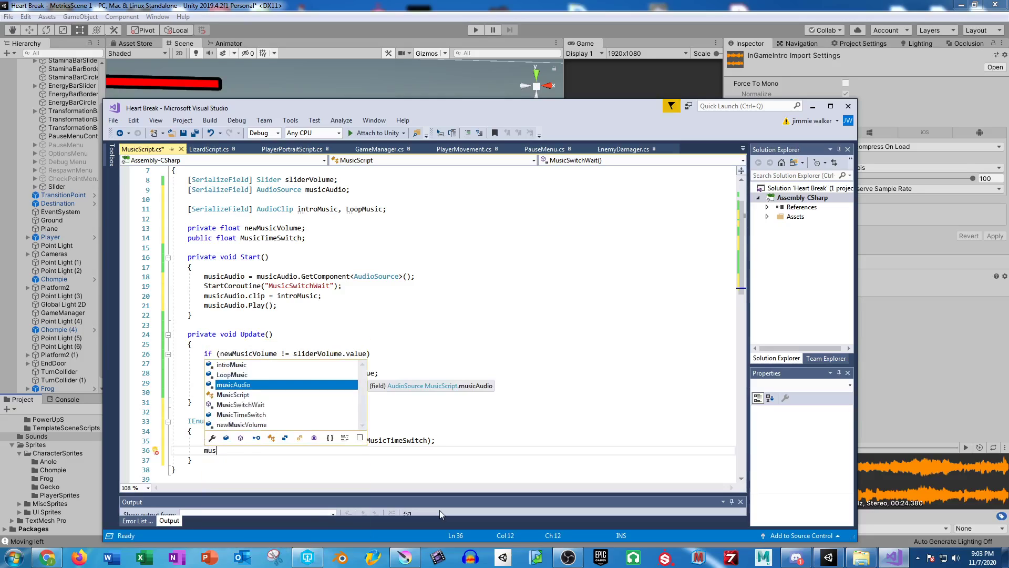
pyautogui.press('Tab')
pyautogui.write('.clip = ')
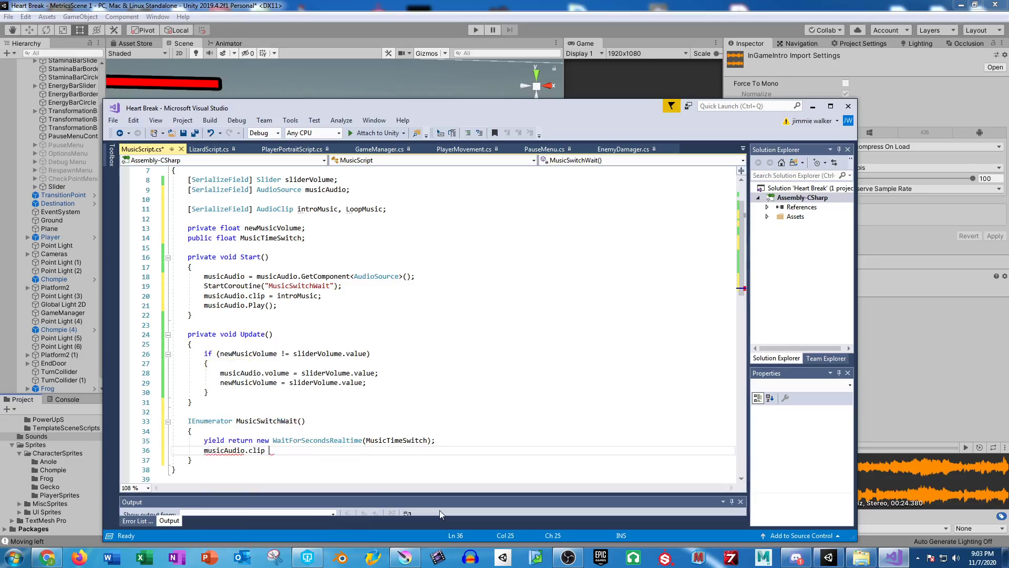
pyautogui.write('LoopMusic')
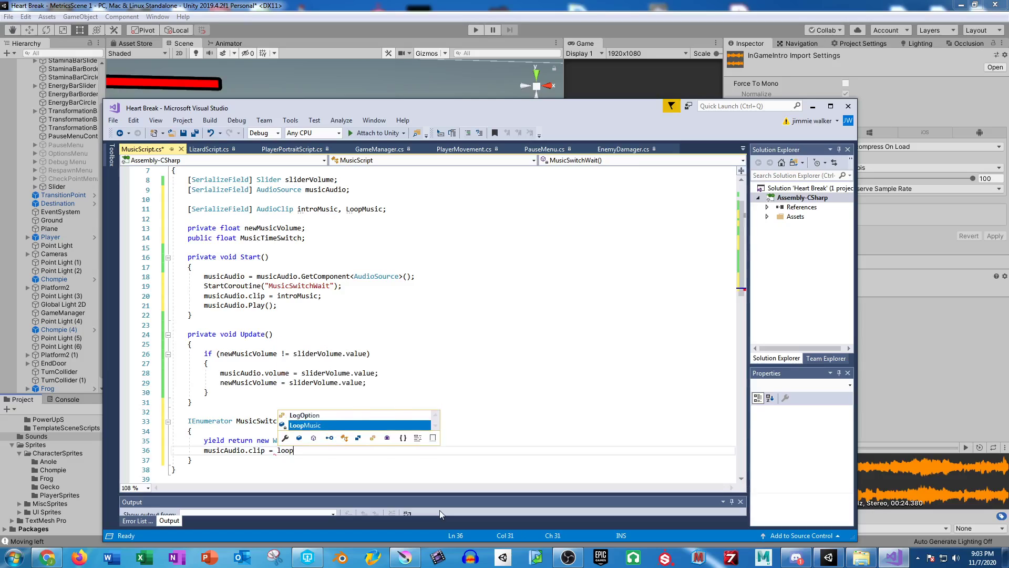
pyautogui.write(';')
pyautogui.press('Return')
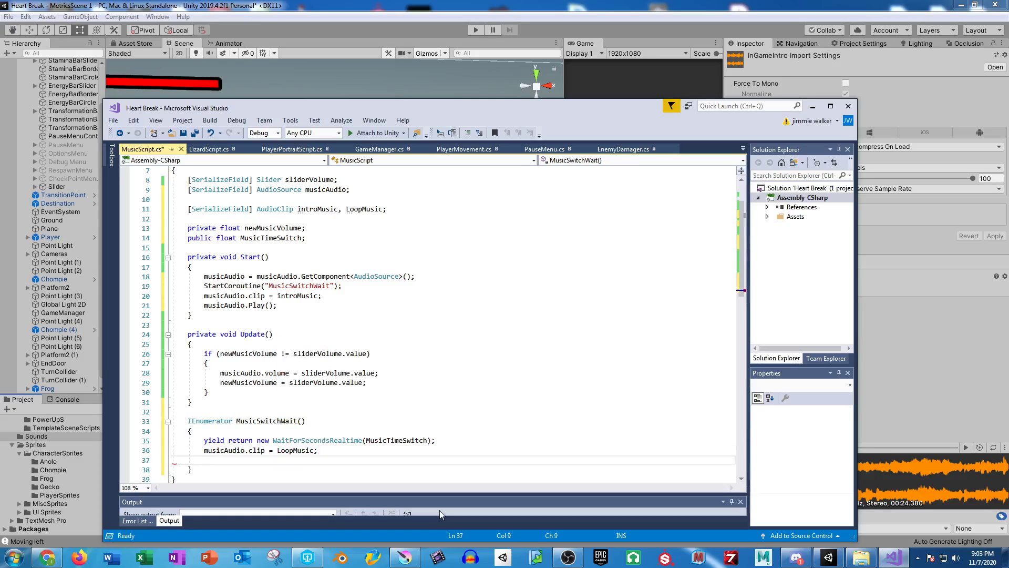
# - Add the line musicAudio.Play(); below the LoopMusic clip assignment in MusicSwitchWait()
pyautogui.write('music')
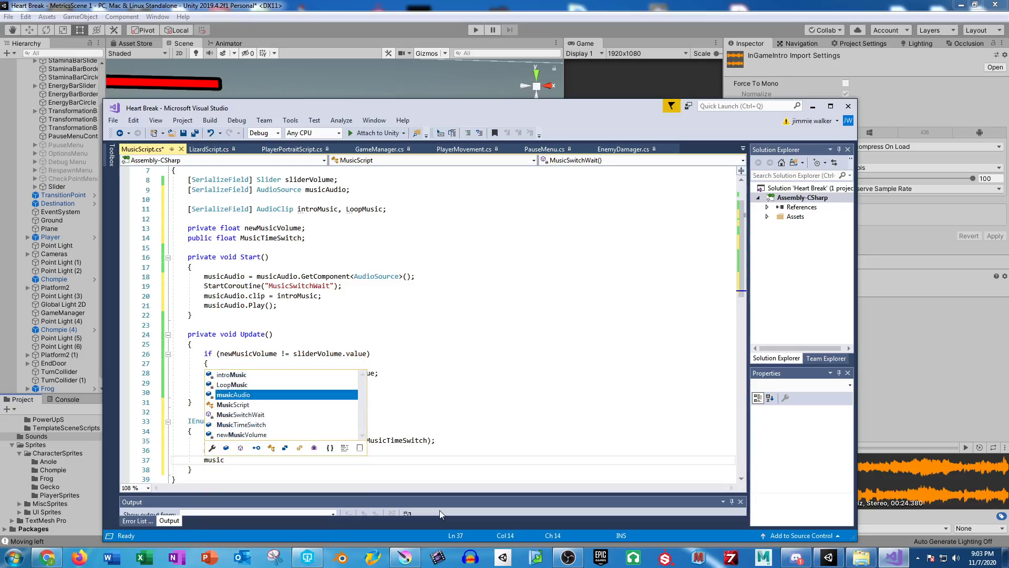
pyautogui.write('Audio.Play')
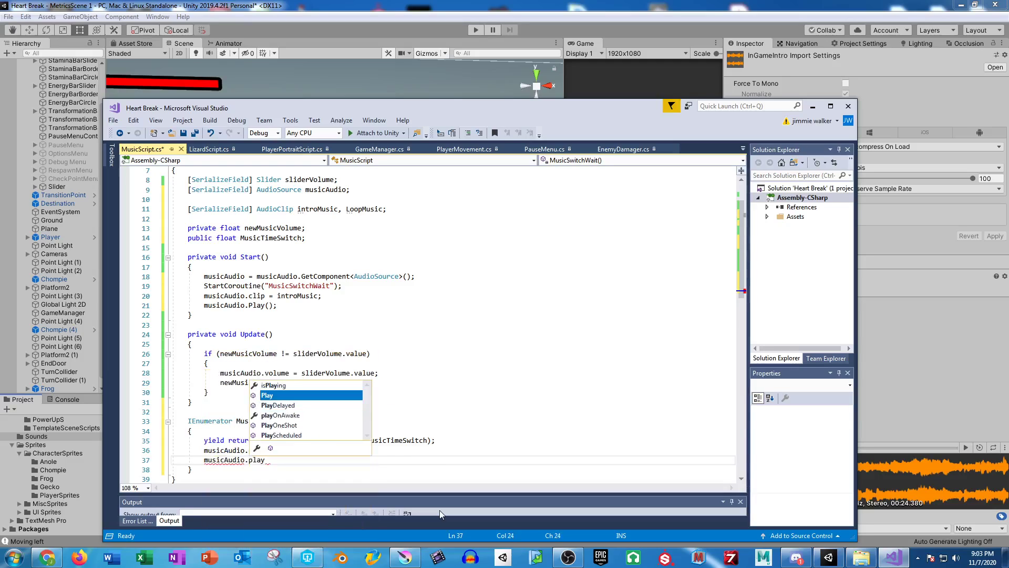
pyautogui.write('()')
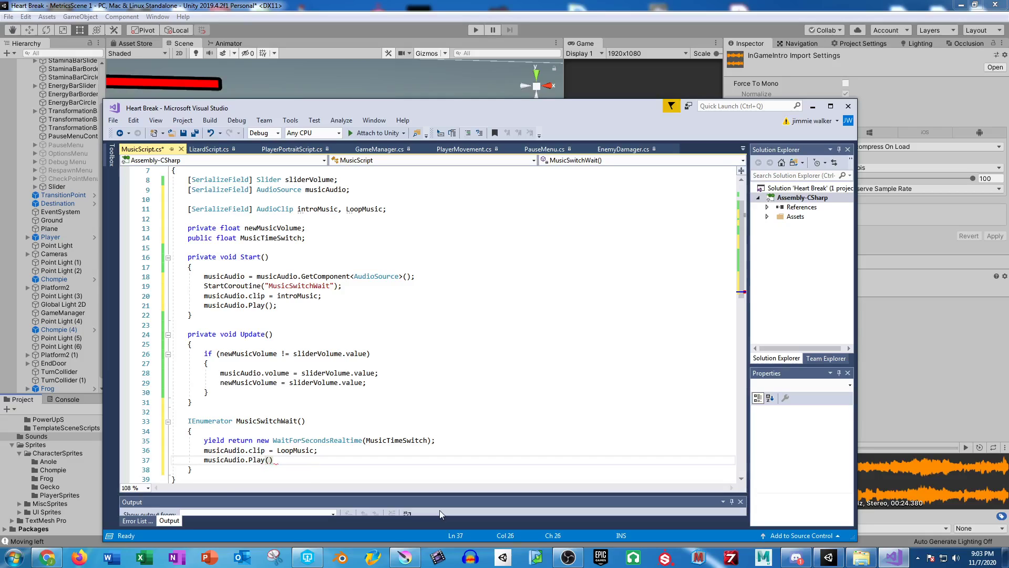
pyautogui.write(';')
pyautogui.press('Return')
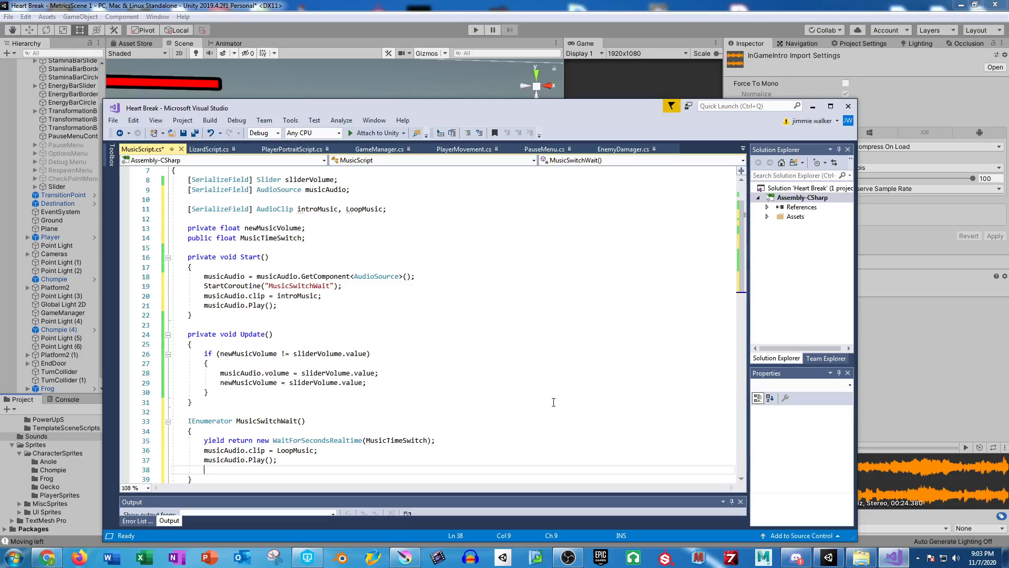
# - Begin another statement with musicAudio. below the Play call in MusicSwitchWait()
pyautogui.write('music')
pyautogui.press('Tab')
pyautogui.write('.')
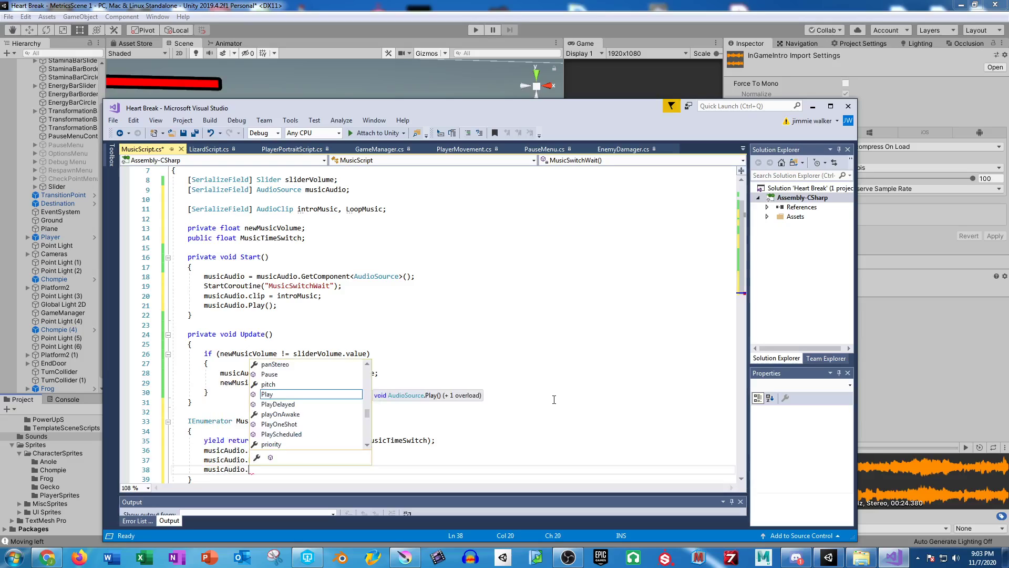
# - Switch to Unity and examine the Audio Source settings of the GameMusic object for the loop option
pyautogui.click(427, 36)
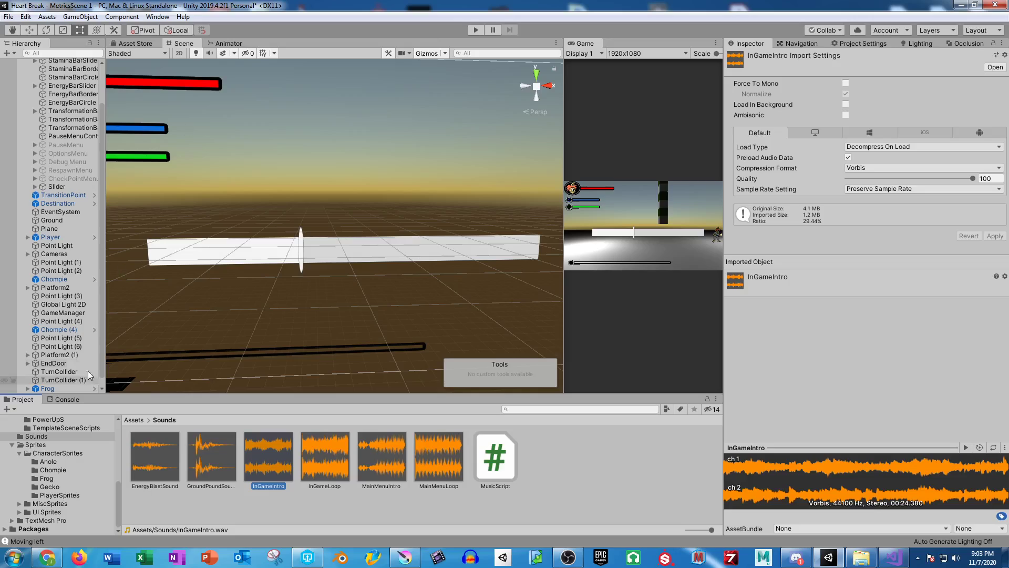
pyautogui.scroll(-1, 56, 383)
pyautogui.click(57, 389)
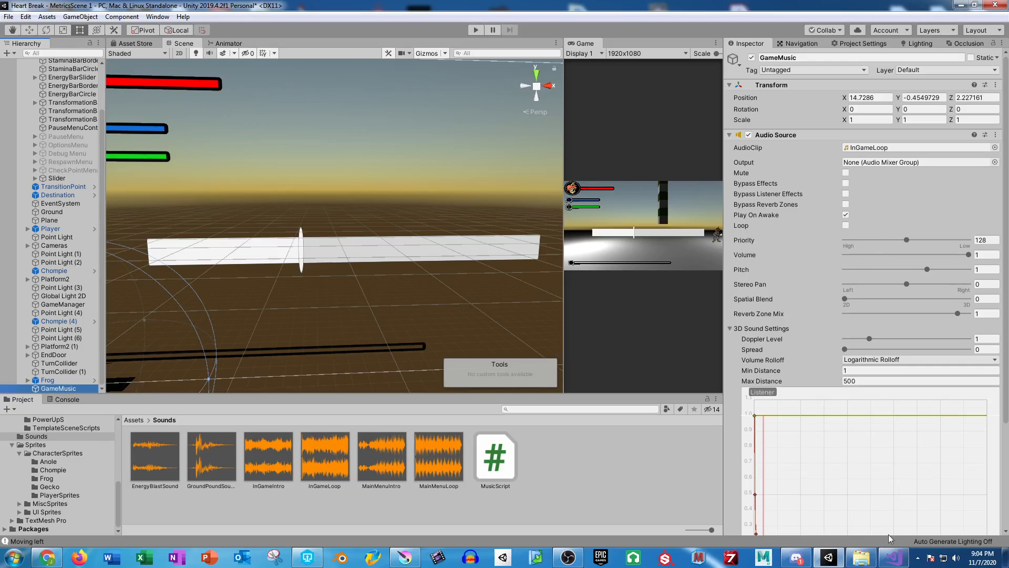
# - Return to Visual Studio, complete the unfinished statement as musicAudio.loop = true; and save the script
pyautogui.click(893, 557)
pyautogui.write('loop ')
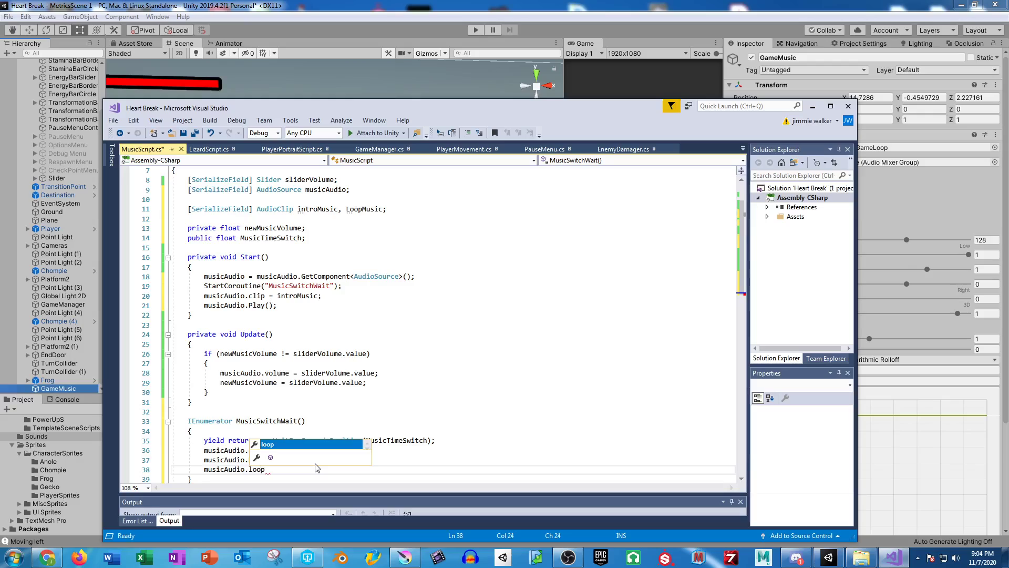
pyautogui.write('= true')
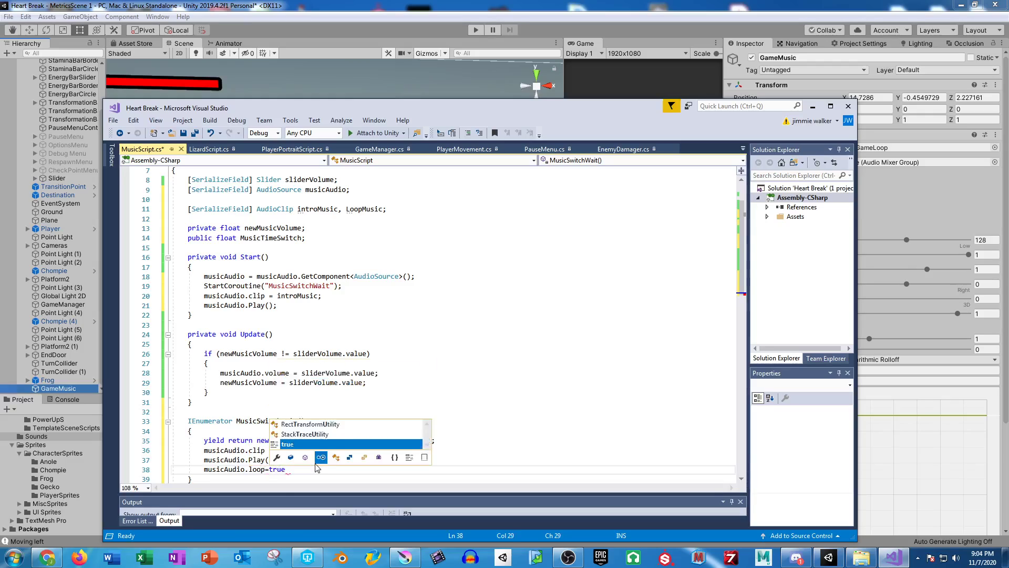
pyautogui.write(';')
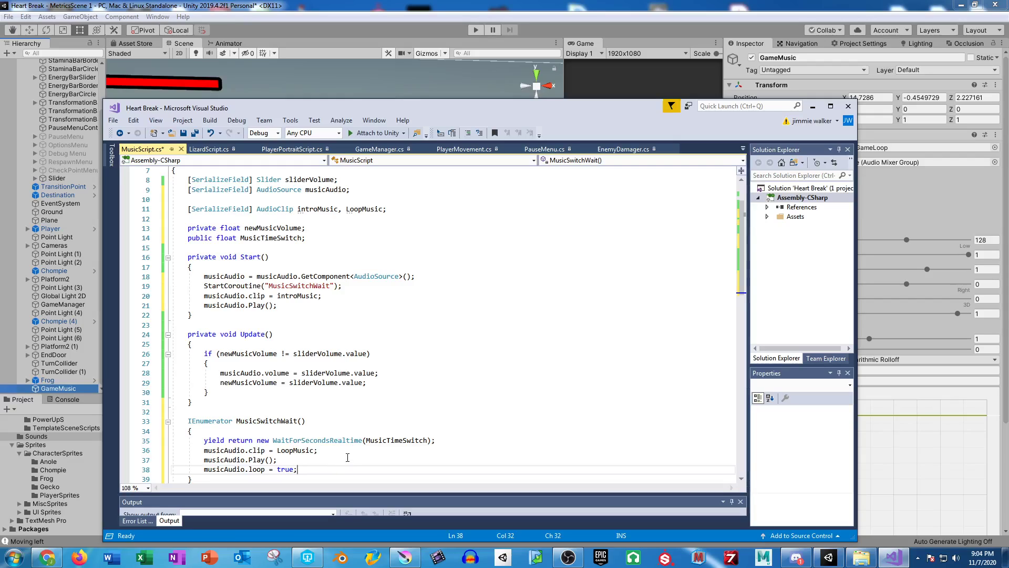
pyautogui.hotkey('ctrl', 's')
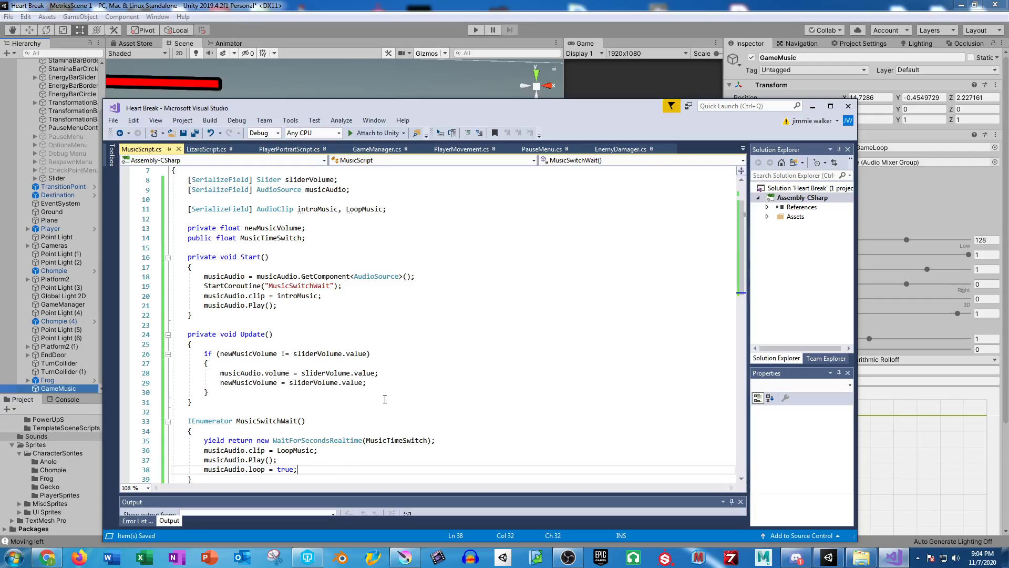
# - Switch to Unity and lower the Slider object's value to about 0.039
pyautogui.click(908, 182)
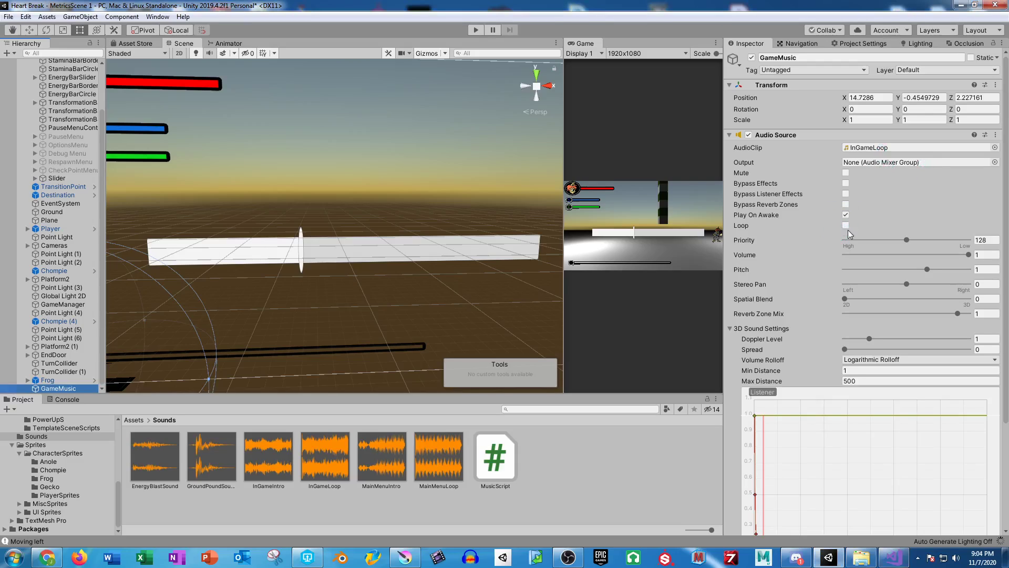
pyautogui.click(55, 178)
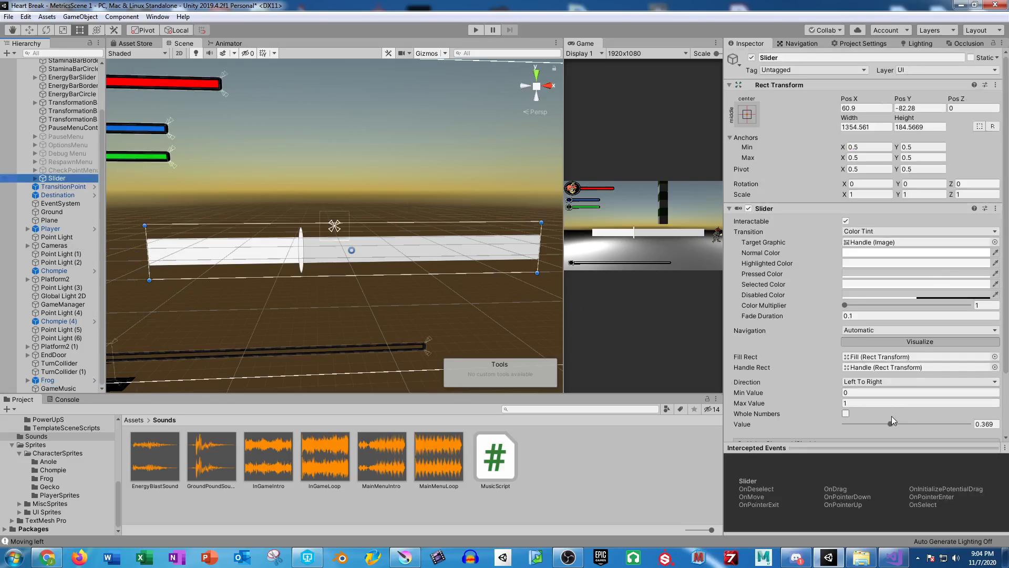
pyautogui.moveTo(890, 427); pyautogui.dragTo(850, 428)
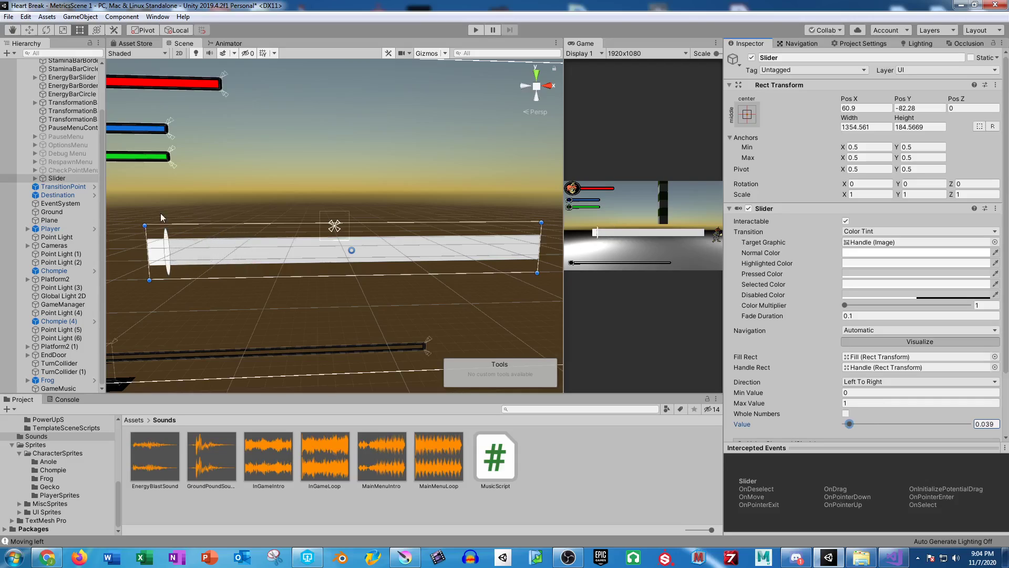
# - Assign InGameLoop as Loop Music and InGameIntro as Intro Music in GameMusic's Music Script component
pyautogui.click(55, 389)
pyautogui.scroll(-5, 875, 278)
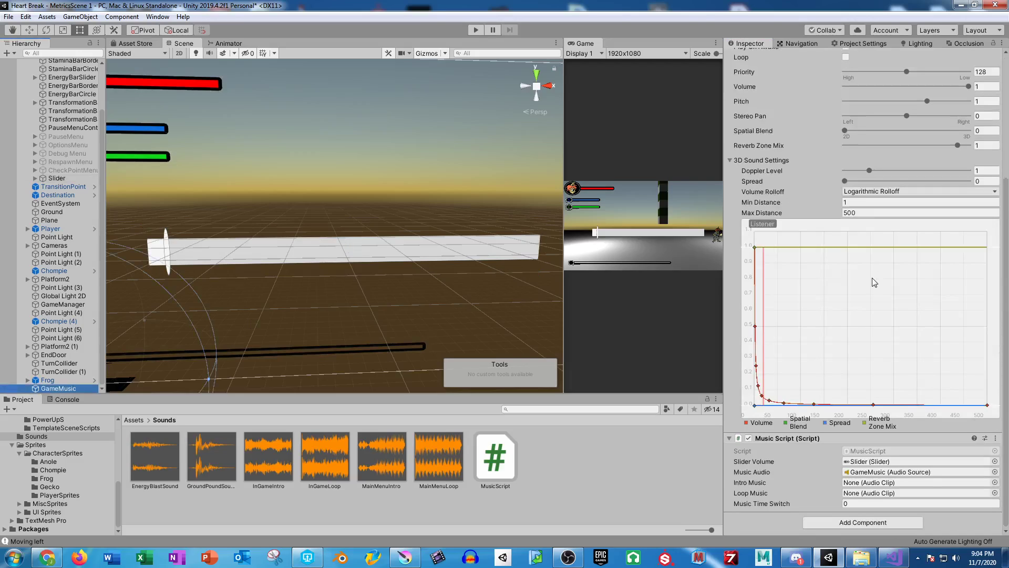
pyautogui.moveTo(323, 455); pyautogui.dragTo(864, 495)
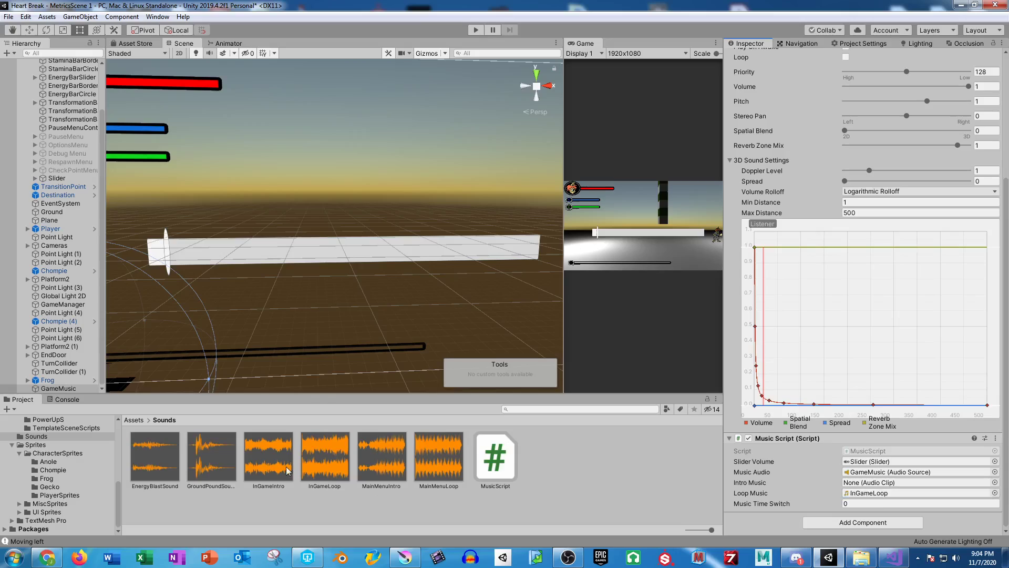
pyautogui.moveTo(274, 466); pyautogui.dragTo(876, 481)
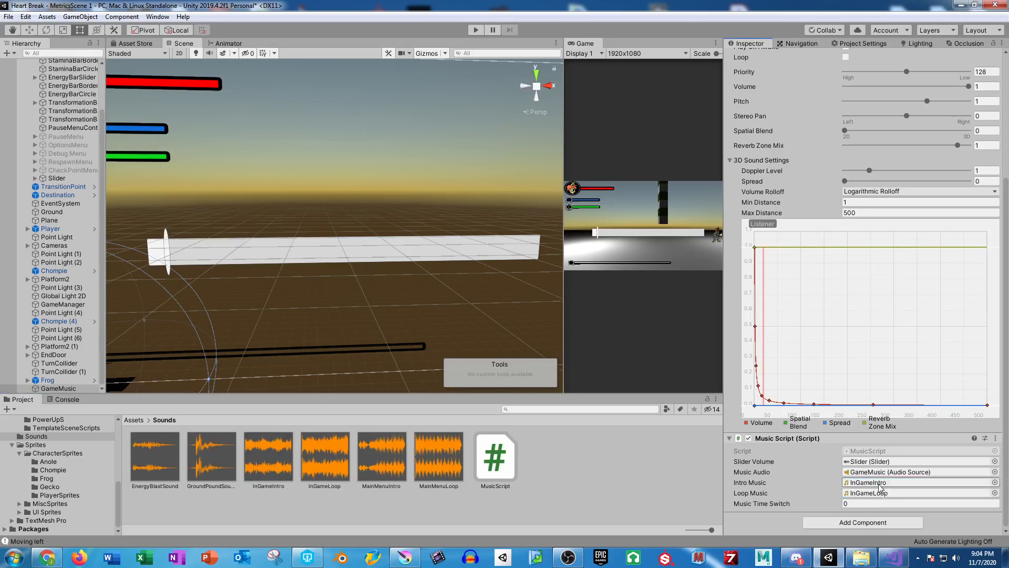
# - Check the InGameIntro clip's length and set Music Time Switch to 24.38 in GameMusic's Music Script component
pyautogui.click(246, 467)
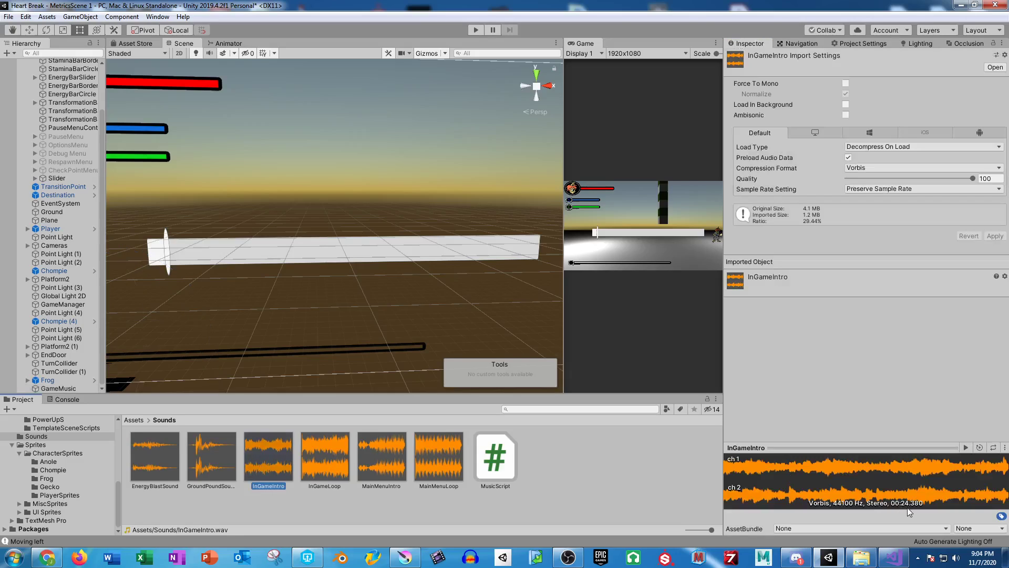
pyautogui.click(58, 388)
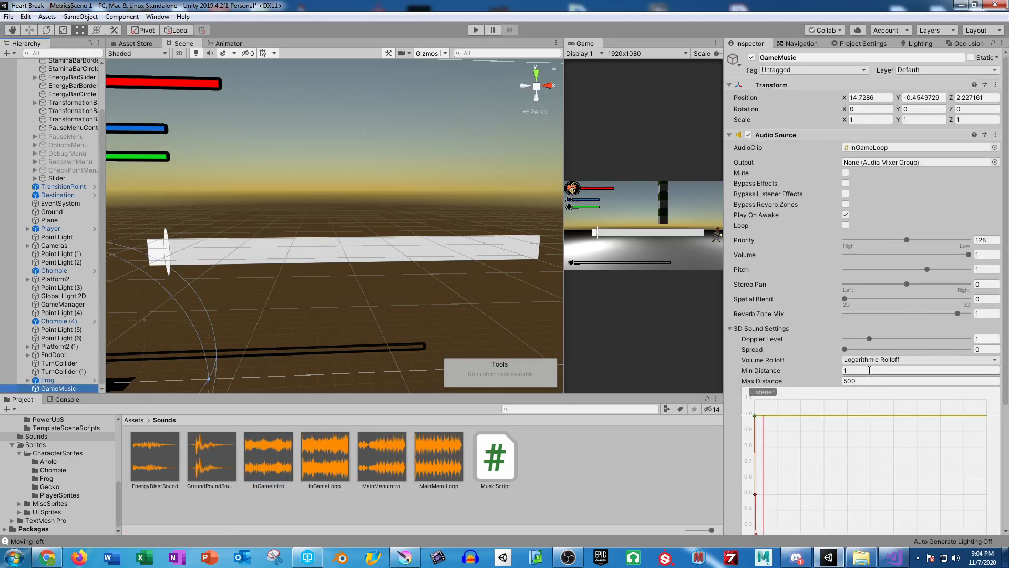
pyautogui.scroll(-5, 837, 423)
pyautogui.click(865, 503)
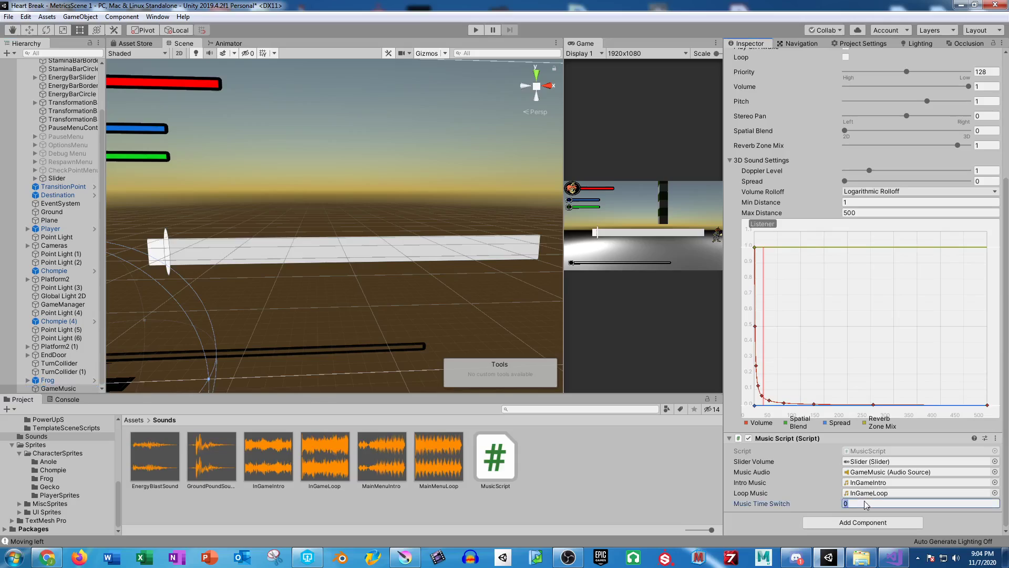
pyautogui.write('24.38')
# - Play the scene to check GameMusic's Audio Source clip and loop setting during the intro-to-loop switch, and stop playback
pyautogui.click(476, 30)
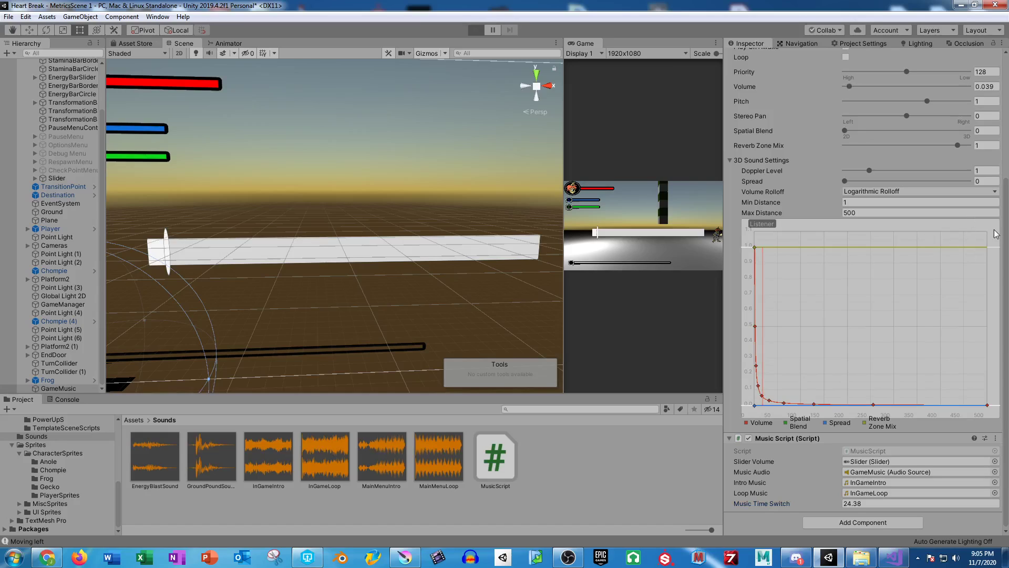
pyautogui.scroll(6, 1004, 228)
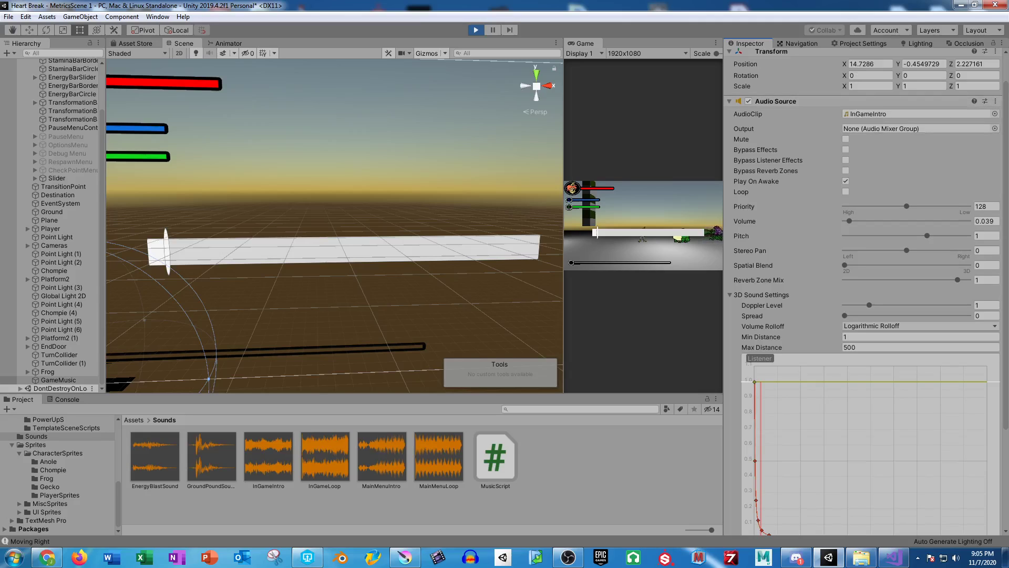
pyautogui.click(567, 557)
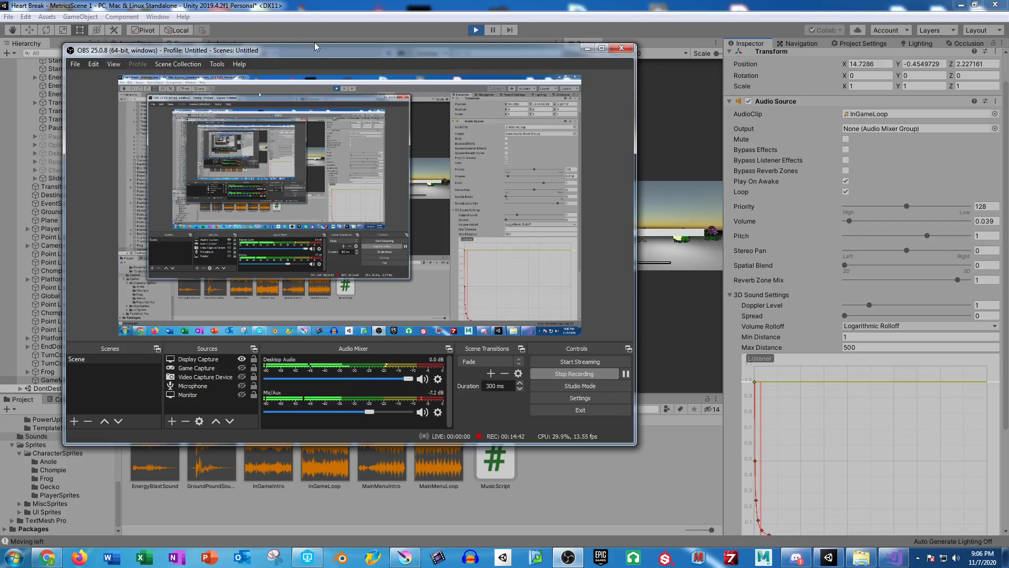
pyautogui.click(587, 48)
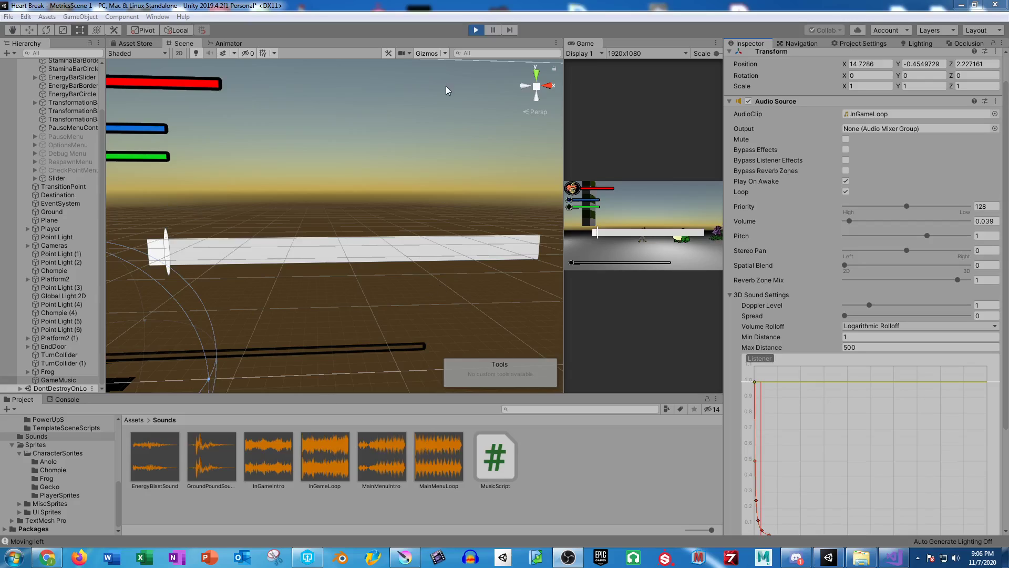
pyautogui.click(472, 33)
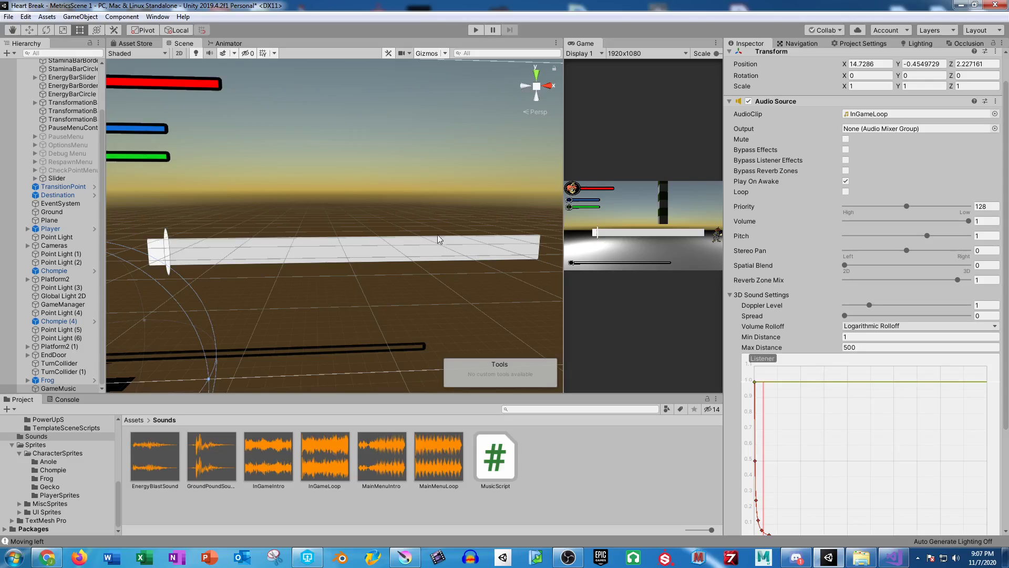
# - Delete the Slider and GameMusic test objects from the scene
pyautogui.click(62, 179)
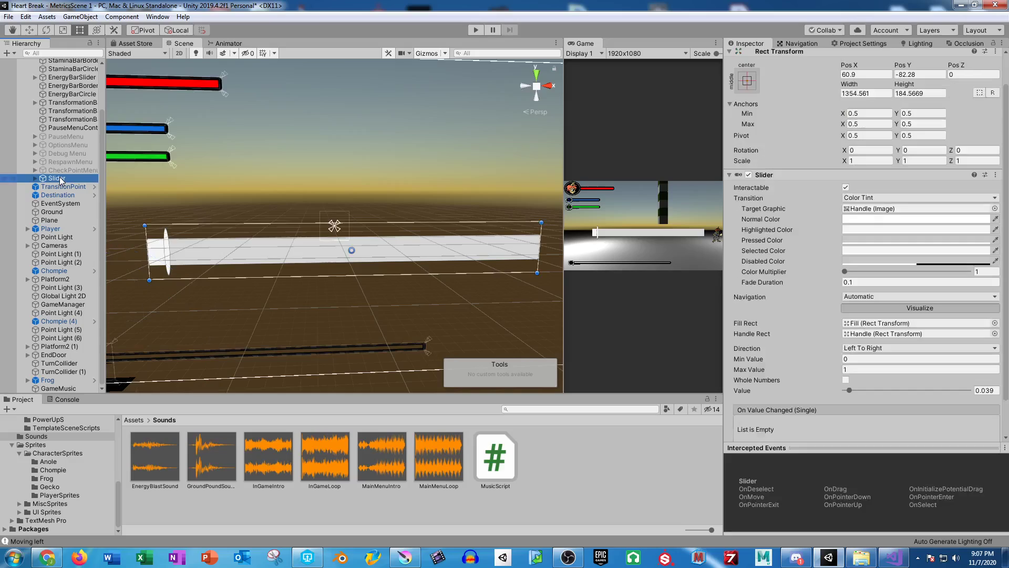
pyautogui.press('Delete')
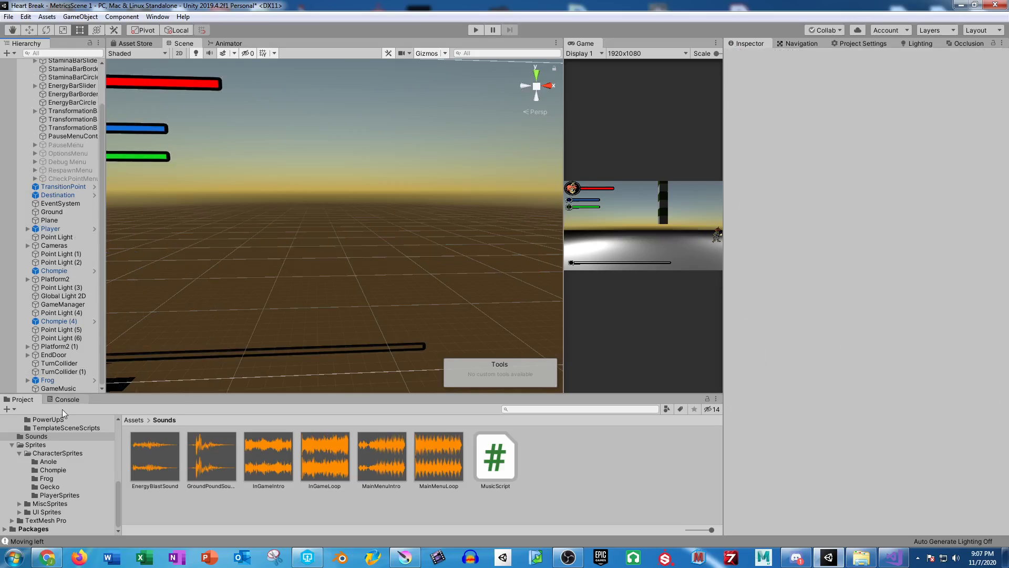
pyautogui.click(58, 388)
pyautogui.press('Delete')
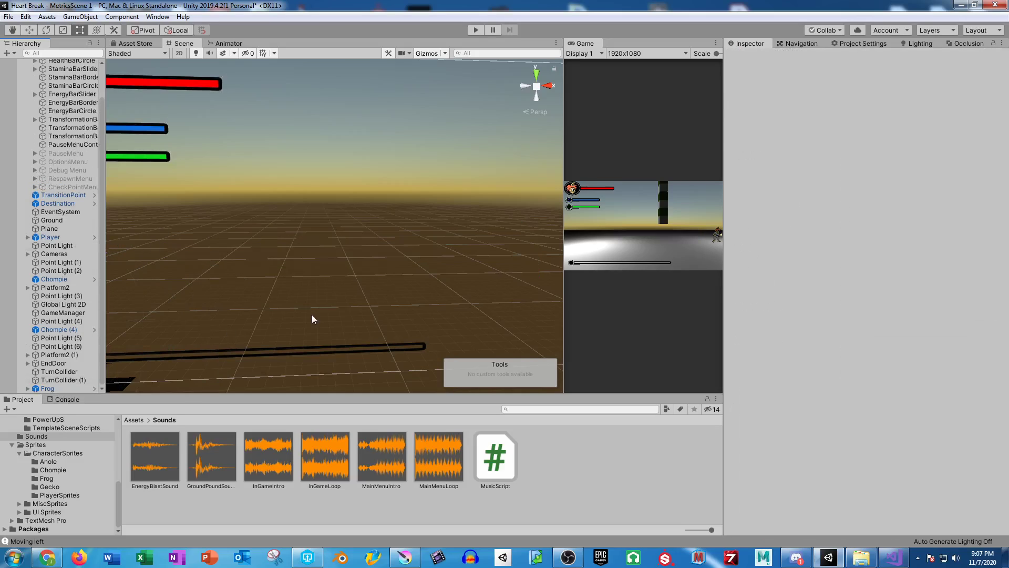
# - Switch to Perforce P4V and add MusicScript.cs and MusicScript.cs.meta from the Sounds folder to the default pending changelist
pyautogui.click(495, 456)
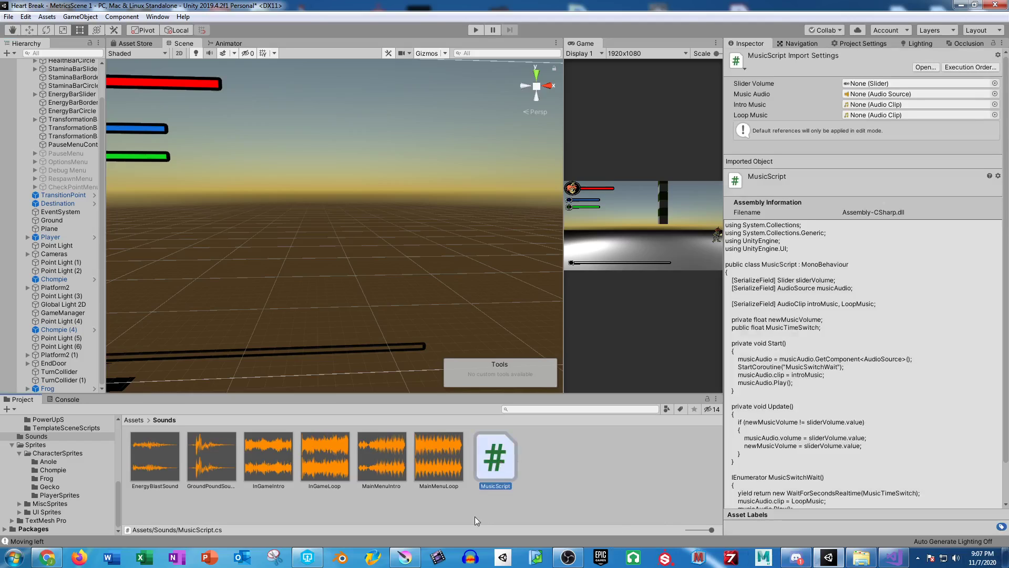
pyautogui.click(307, 558)
pyautogui.click(175, 154)
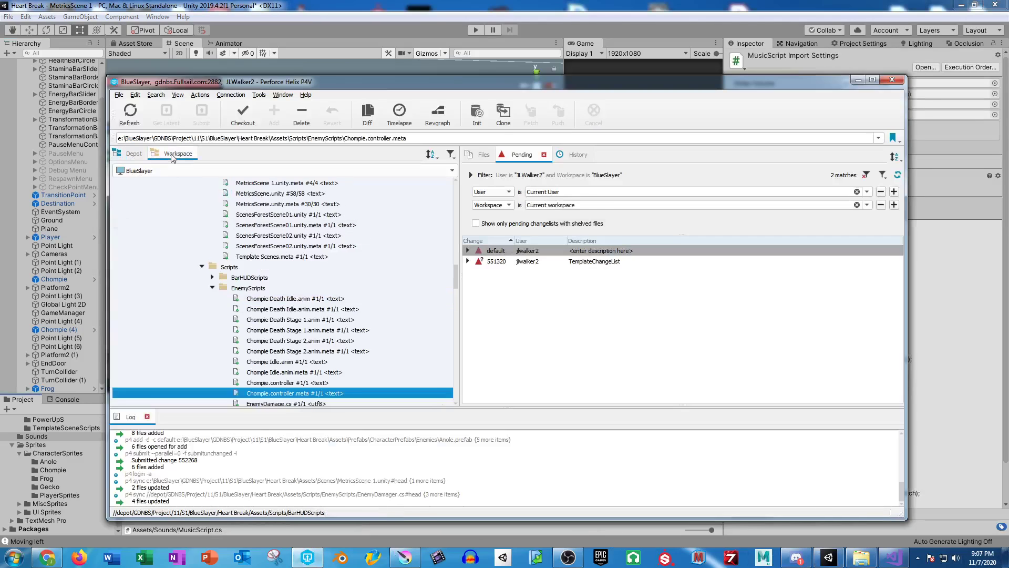
pyautogui.scroll(-15, 263, 294)
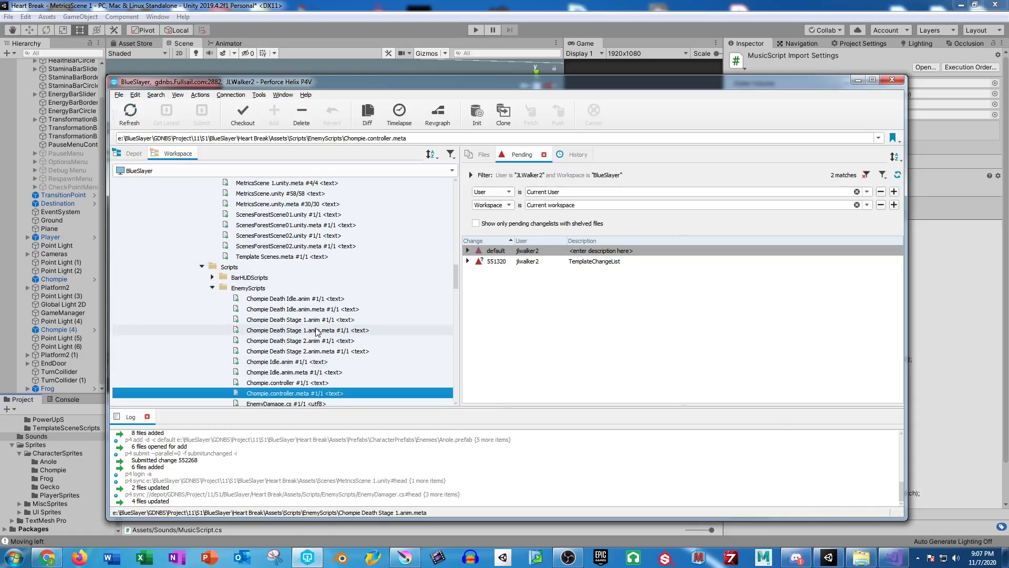
pyautogui.scroll(10, 294, 310)
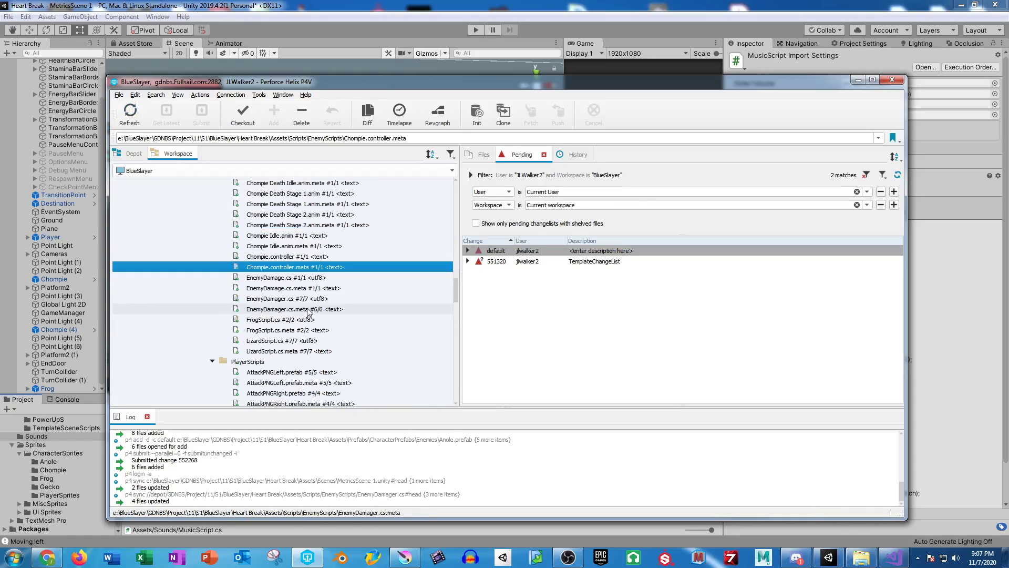
pyautogui.click(203, 298)
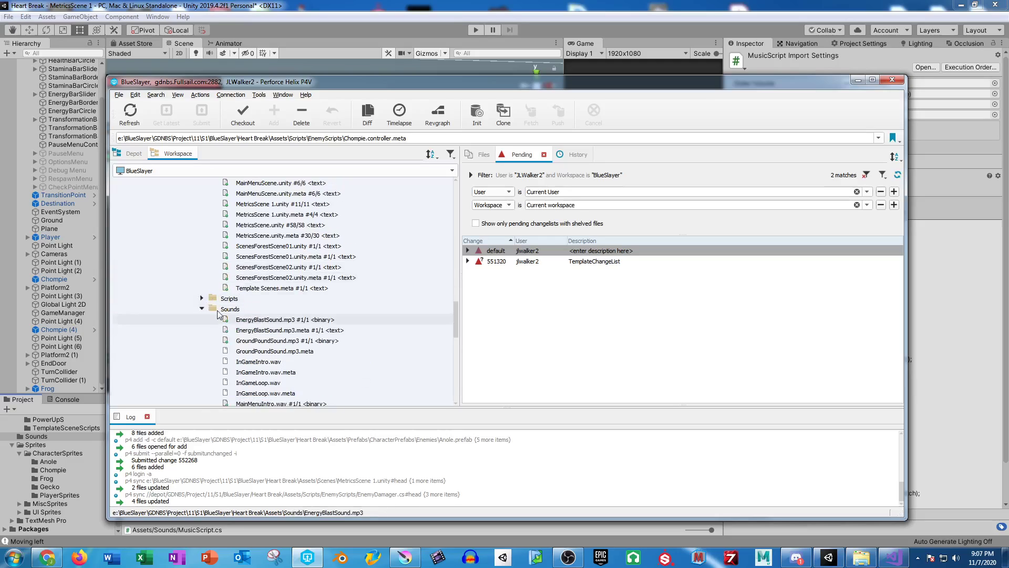
pyautogui.scroll(-2, 237, 302)
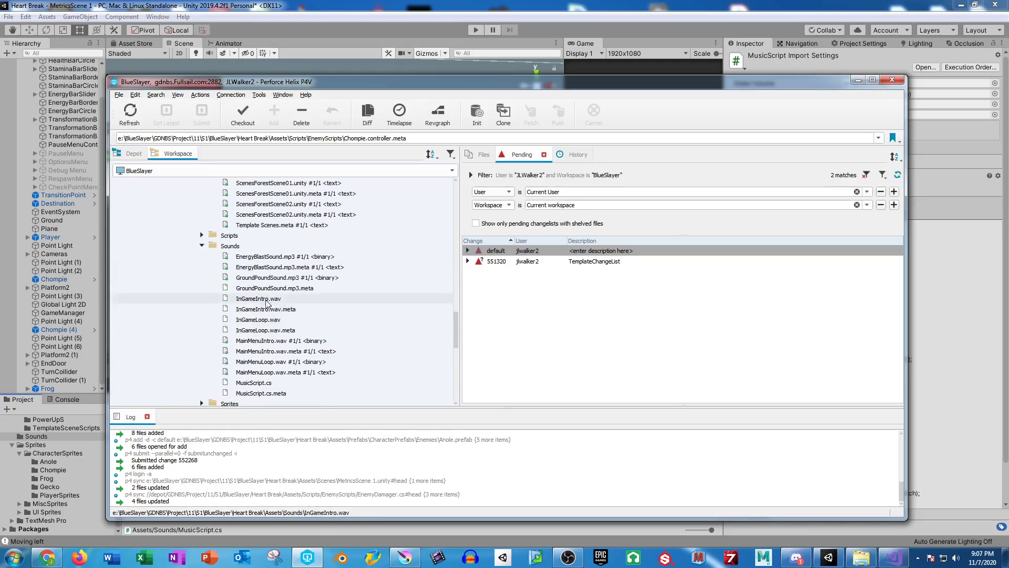
pyautogui.click(254, 382)
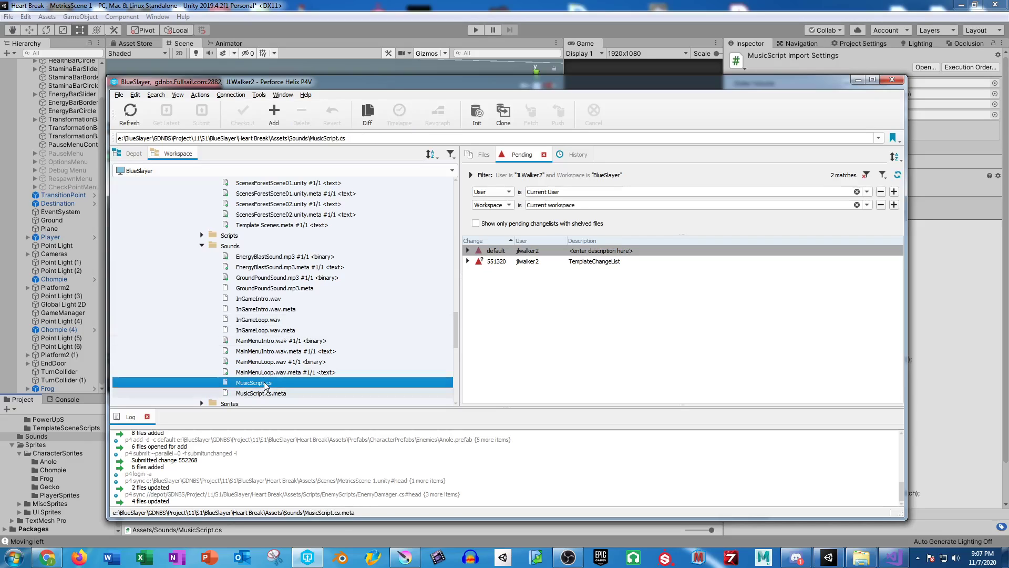
pyautogui.keyDown('shift'); pyautogui.click(262, 393); pyautogui.keyUp('shift')
pyautogui.click(274, 112)
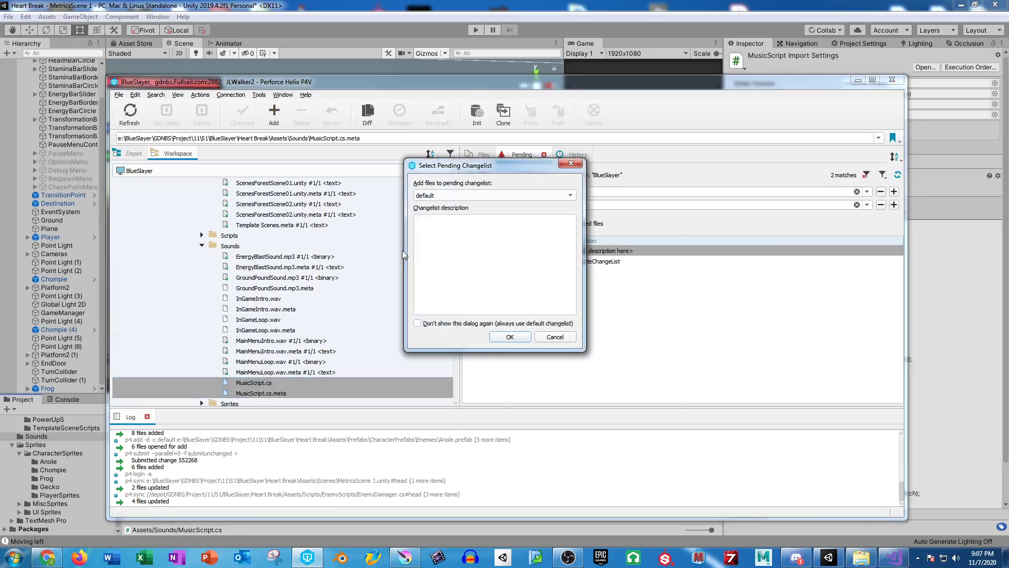
pyautogui.click(510, 336)
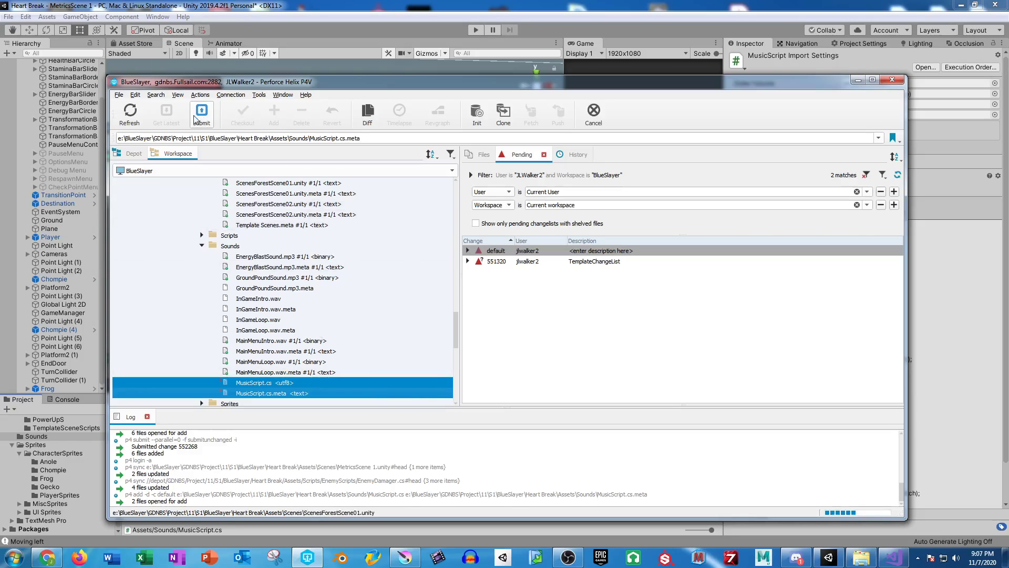
# - Submit the two MusicScript files with the changelist description "Created Music Script"
pyautogui.click(201, 113)
pyautogui.write('C')
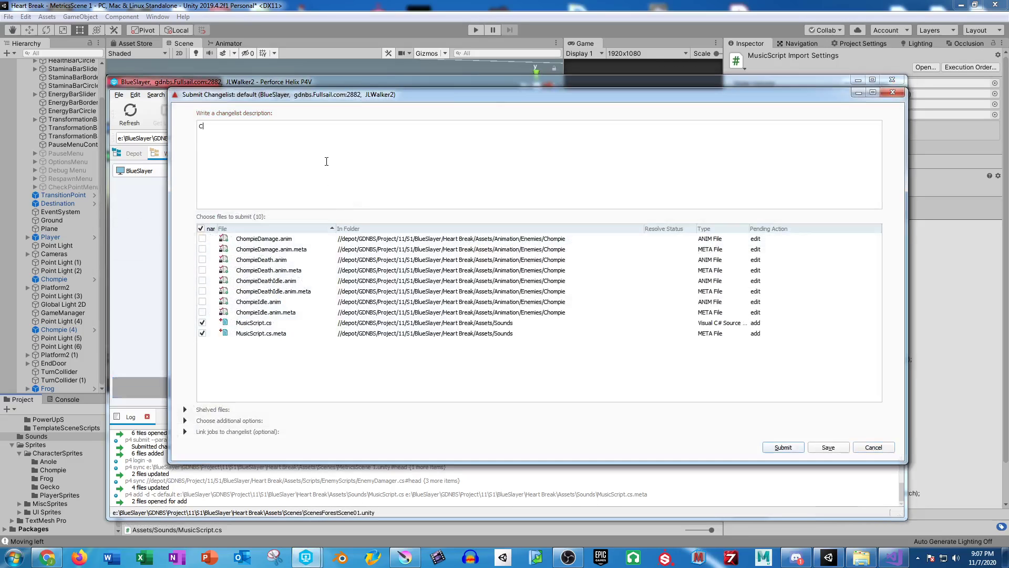
pyautogui.write('reated Music Script')
pyautogui.click(780, 449)
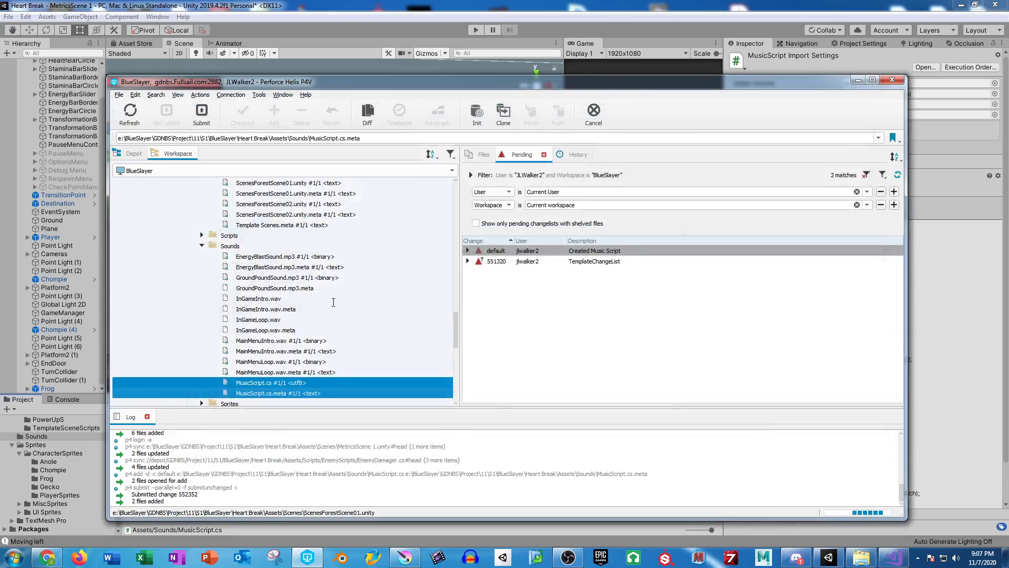
pyautogui.click(338, 311)
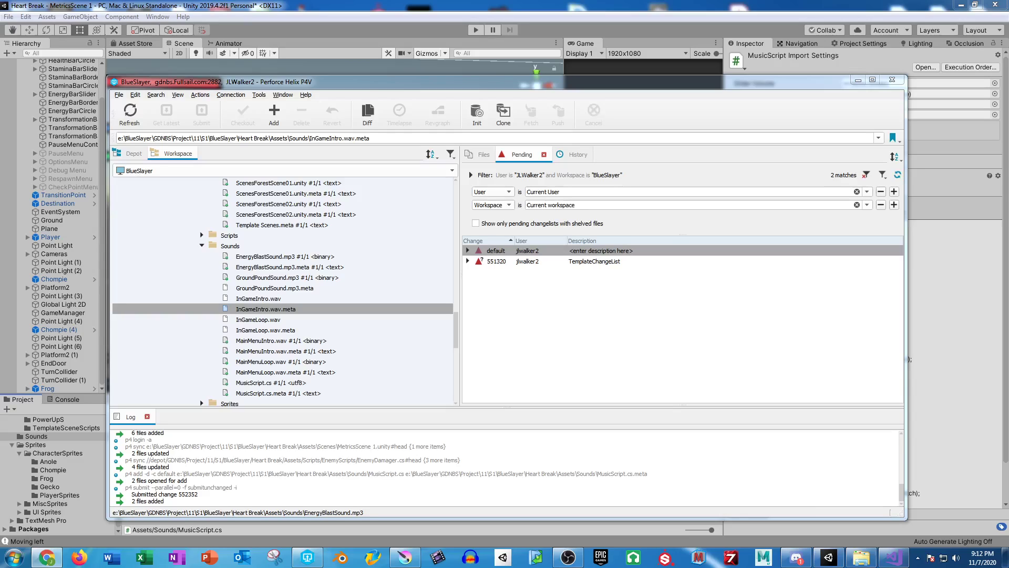
# - Switch to Unity and create an empty root object named SoundEffects in MetricsScene 1
pyautogui.hotkey('alt', 'Tab')
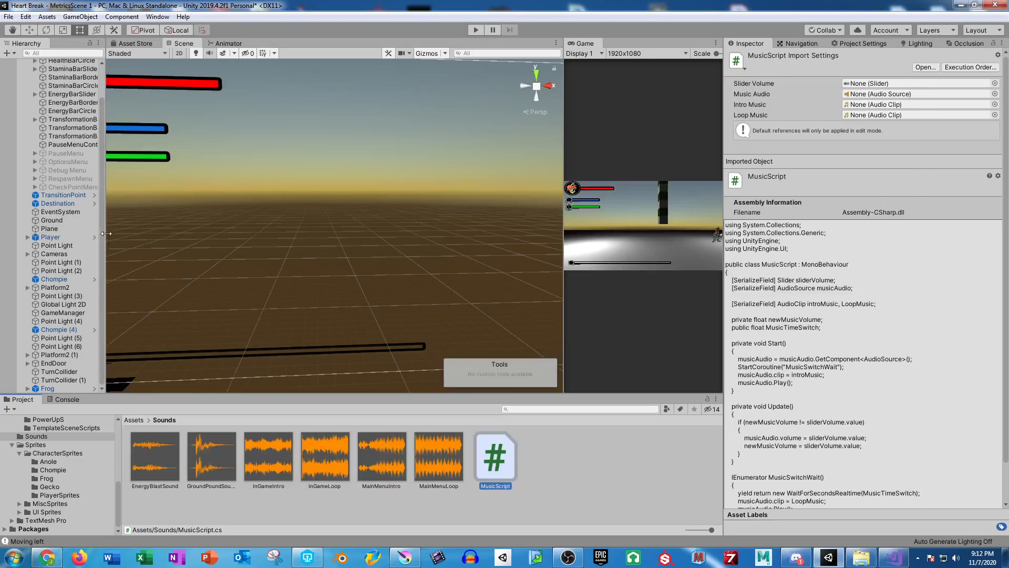
pyautogui.click(7, 53)
pyautogui.click(7, 53)
pyautogui.scroll(2, 33, 77)
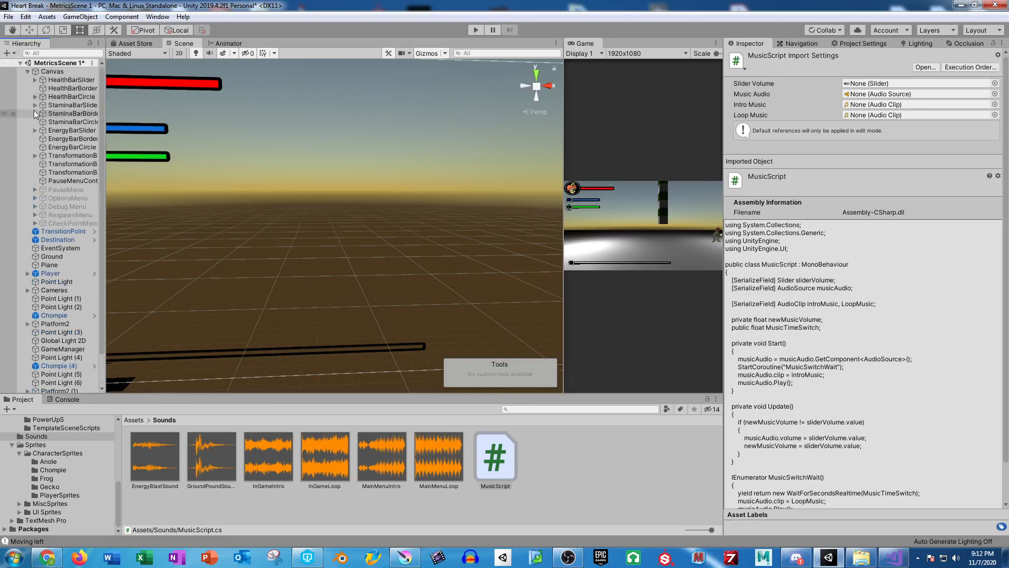
pyautogui.click(27, 72)
pyautogui.rightClick(48, 311)
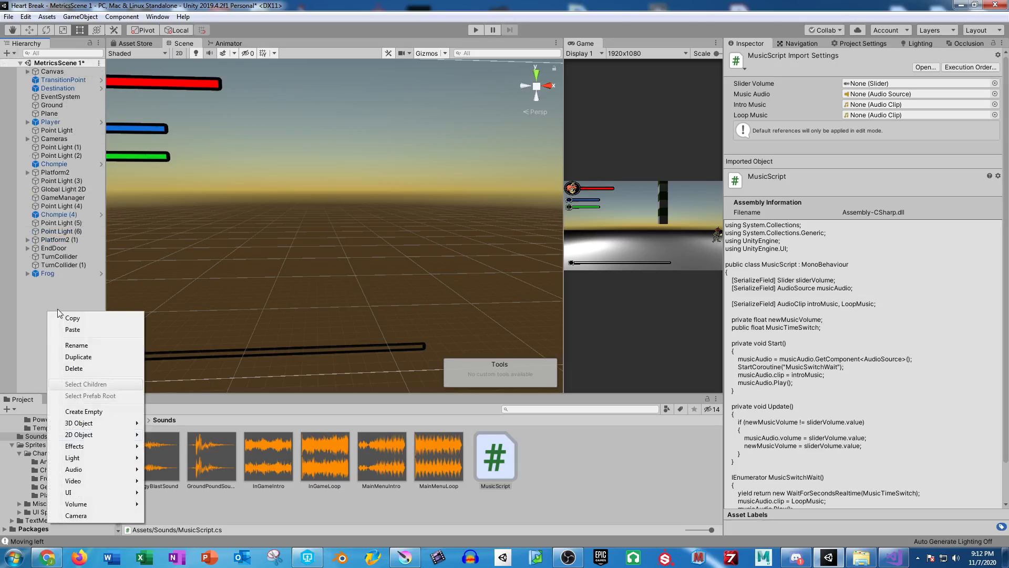
pyautogui.click(82, 411)
pyautogui.click(57, 282)
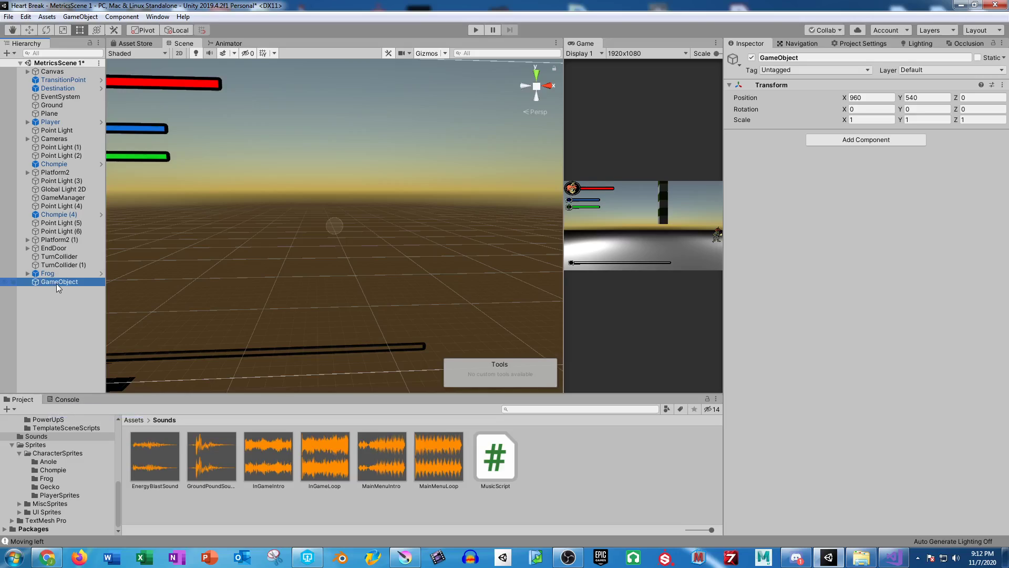
pyautogui.write('Sound')
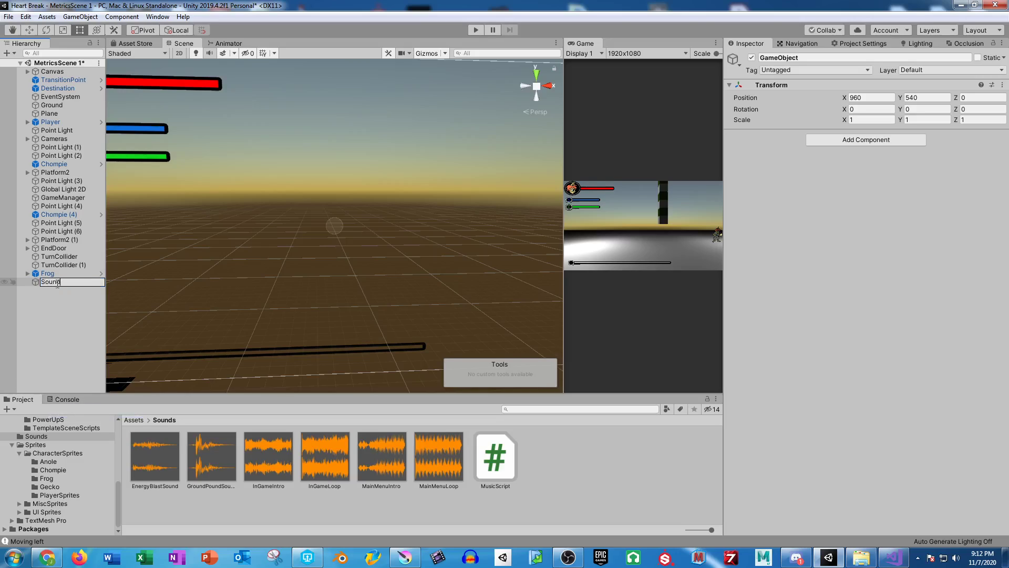
pyautogui.write('Effects')
pyautogui.press('Return')
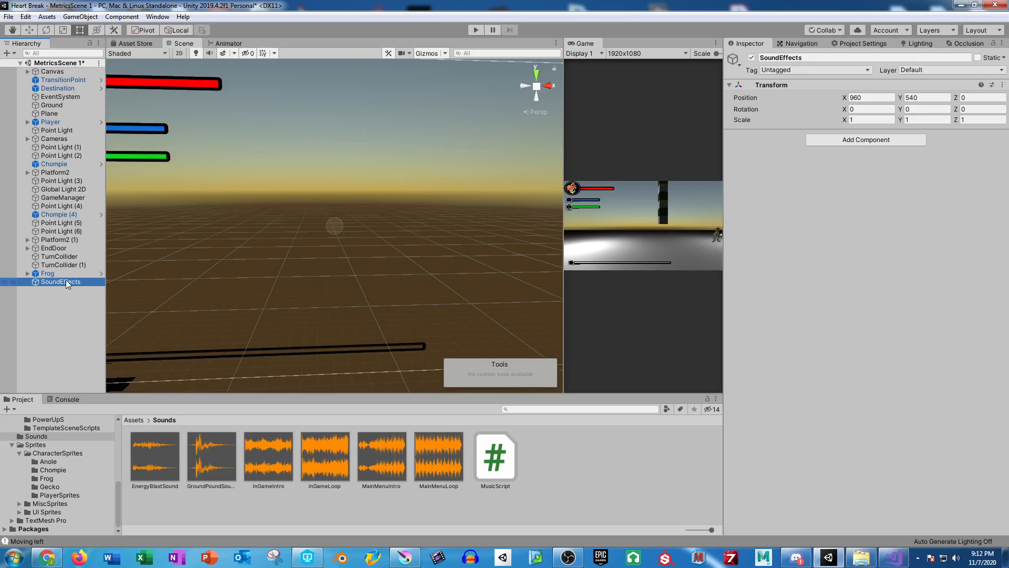
pyautogui.moveTo(67, 284); pyautogui.dragTo(47, 124)
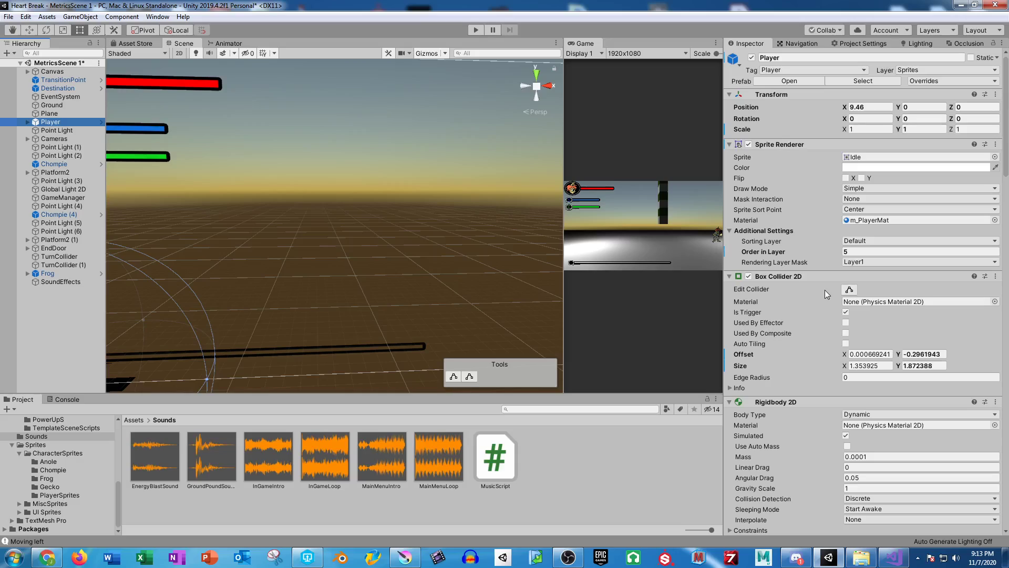
pyautogui.hotkey('ctrl', 'z')
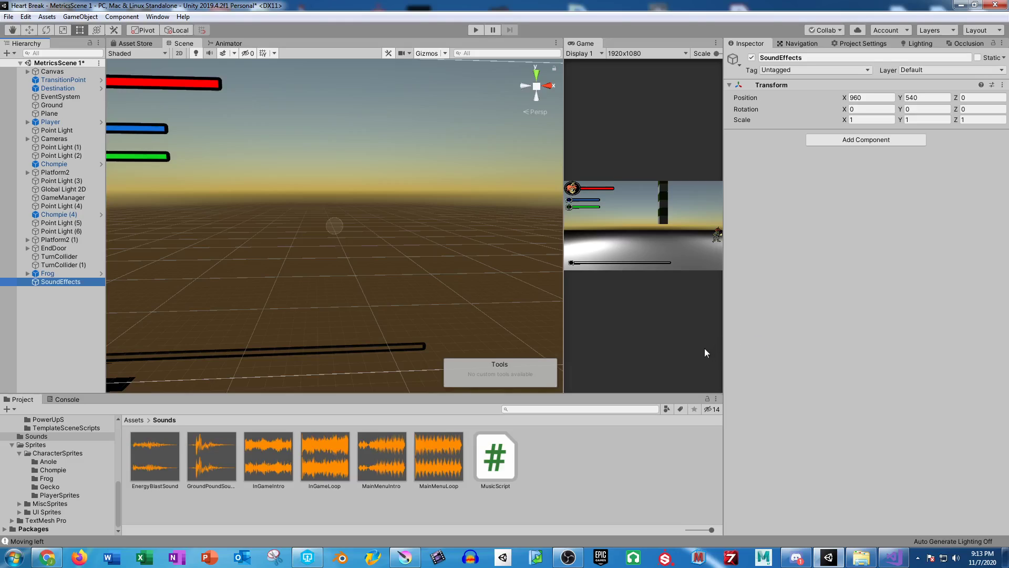
# - Create a C# script named SFXscript in the Sounds folder
pyautogui.rightClick(582, 454)
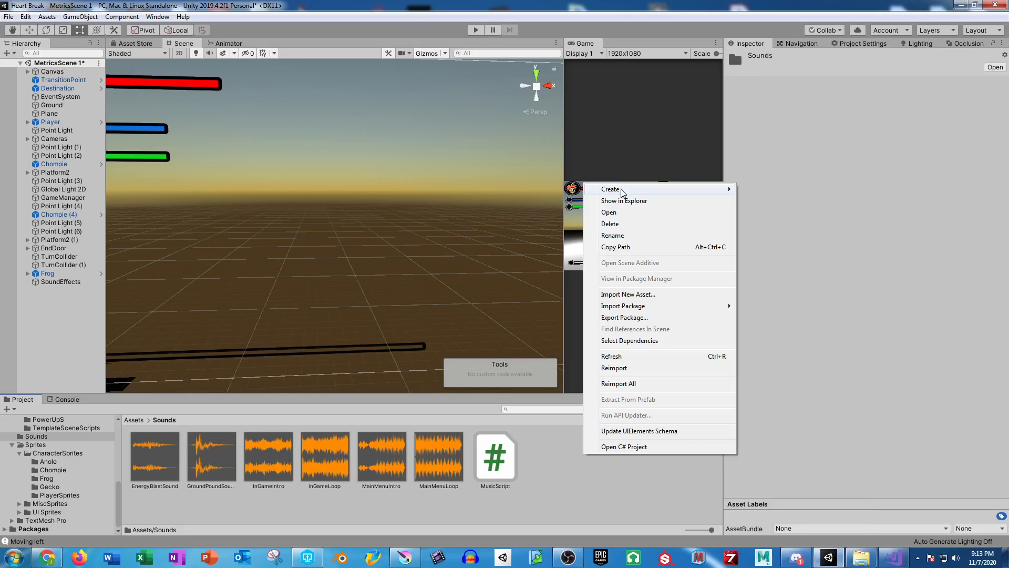
pyautogui.moveTo(620, 189)
pyautogui.click(784, 118)
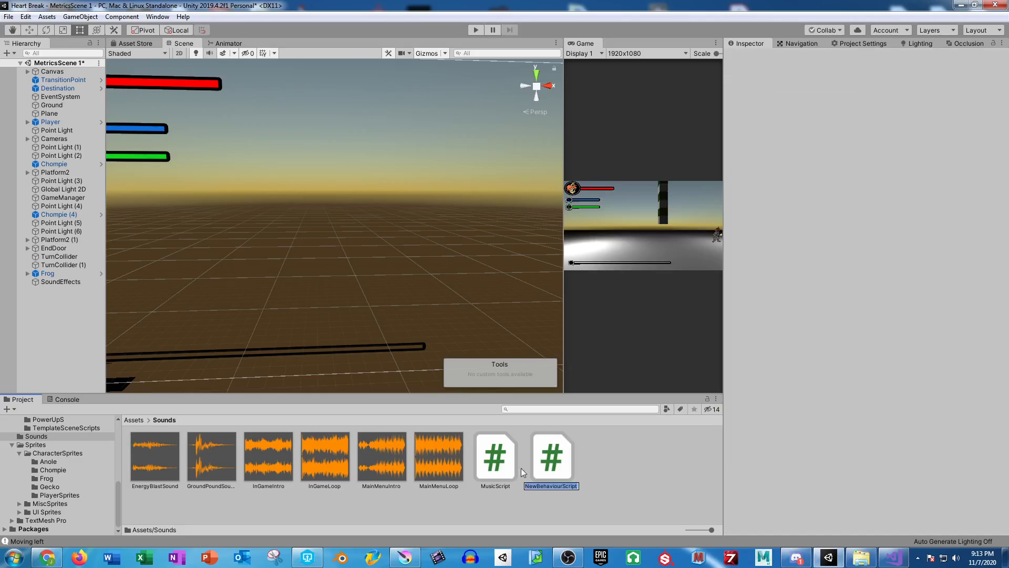
pyautogui.write('SFXscript')
pyautogui.press('Return')
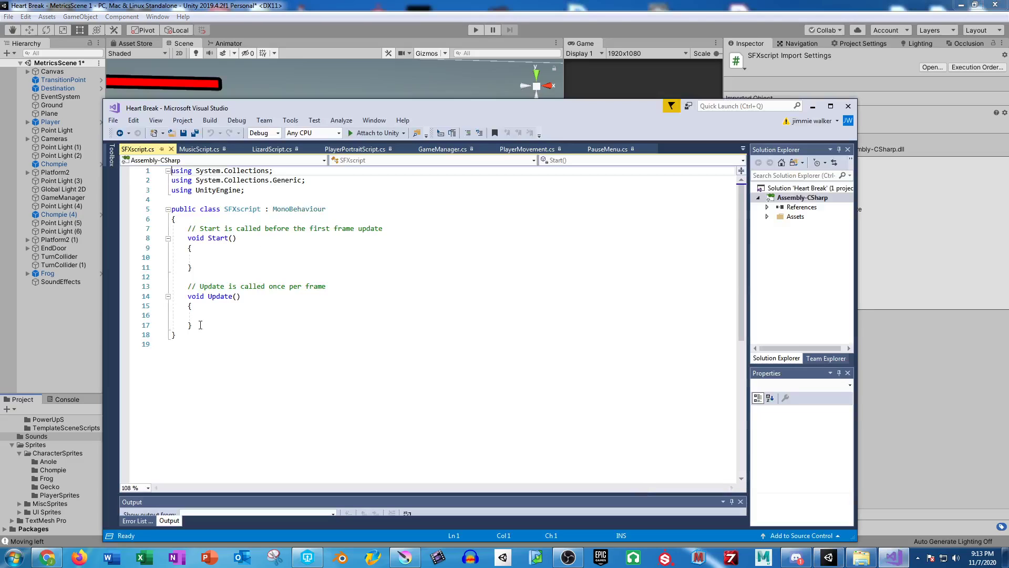
# - In Visual Studio, delete the default Start and Update methods and their comments from the SFXscript class
pyautogui.moveTo(200, 325); pyautogui.dragTo(190, 232)
pyautogui.press('Delete')
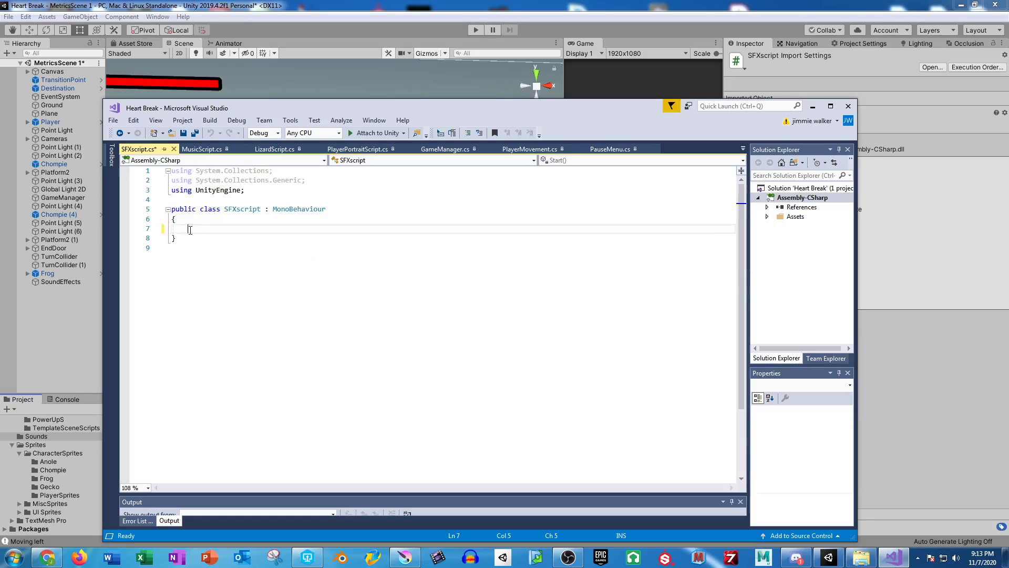
# - Declare a serialized AudioSource array field named SFXaudio in the SFXscript class
pyautogui.write('[]SerializeField]')
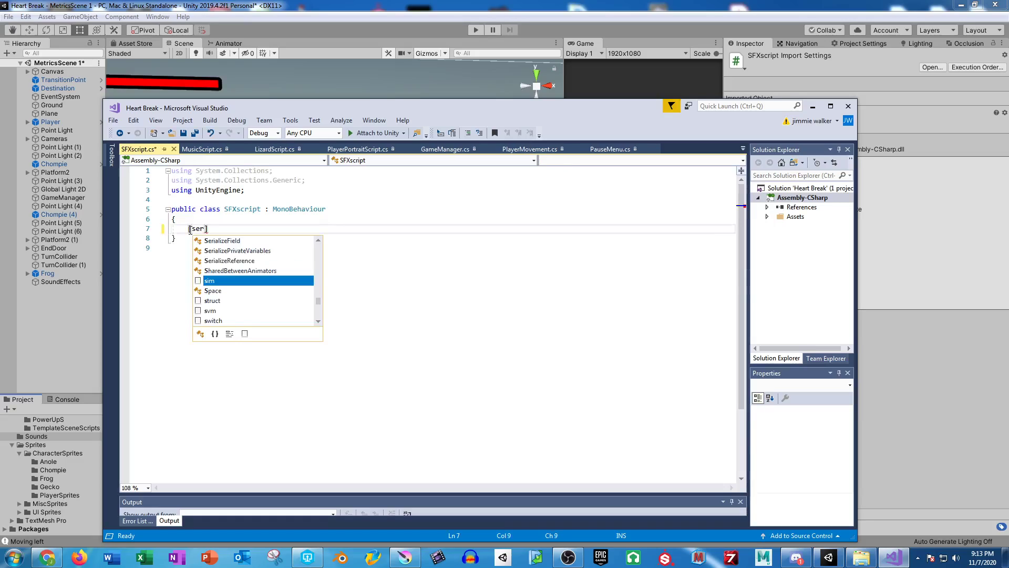
pyautogui.write(' AudioSource')
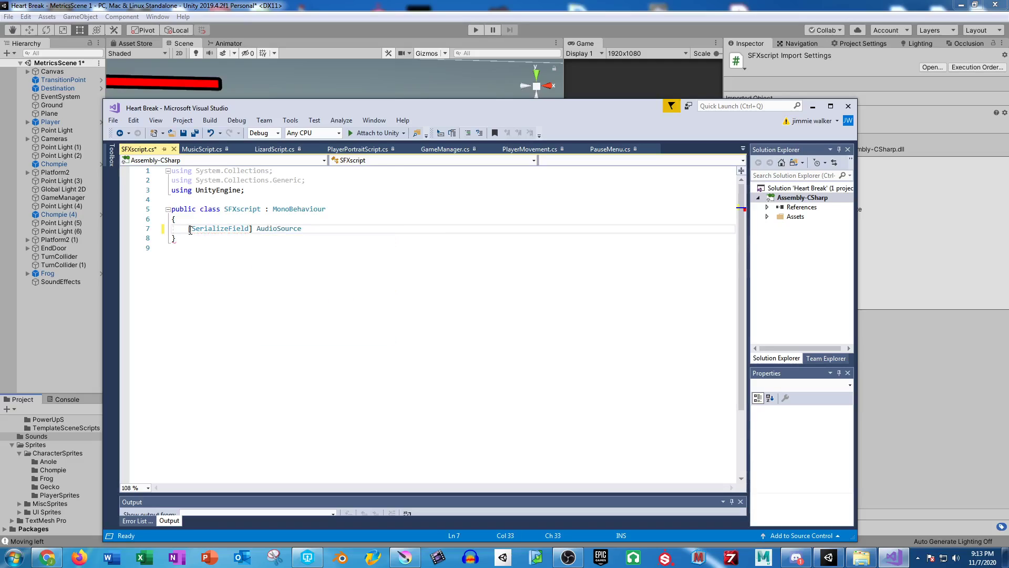
pyautogui.write('[]')
pyautogui.press('Down')
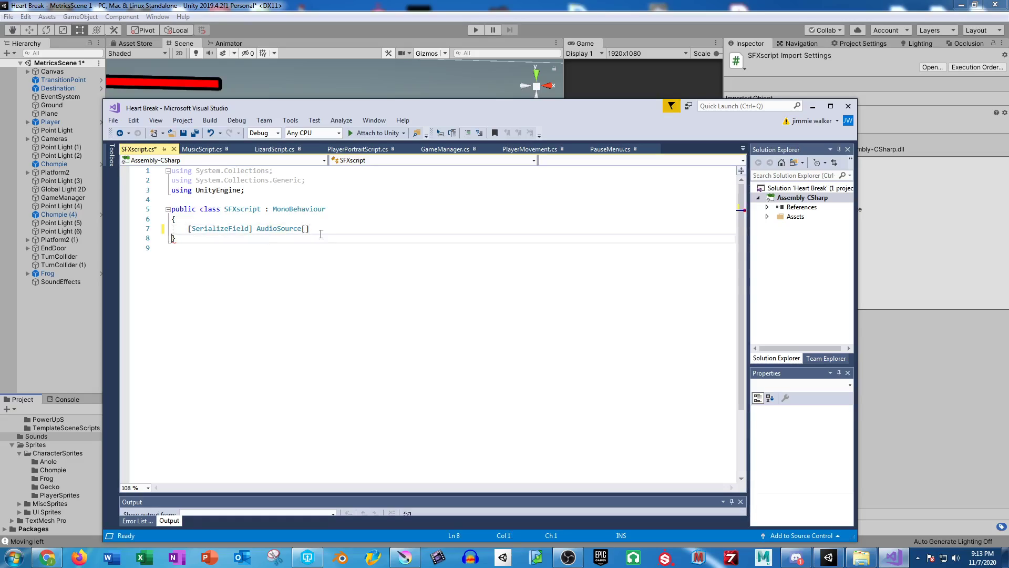
pyautogui.click(323, 229)
pyautogui.write('SFX')
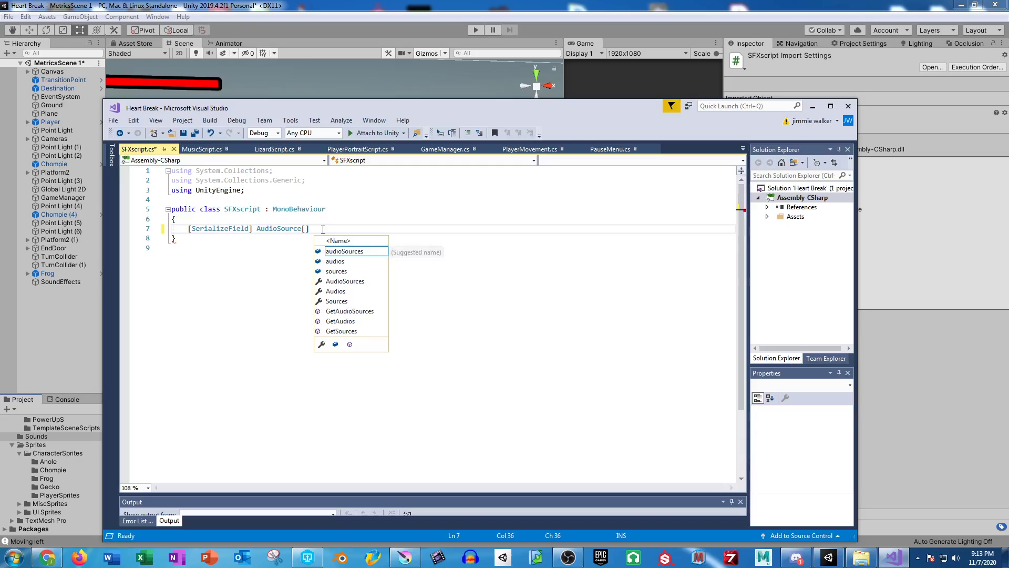
pyautogui.write('audio;')
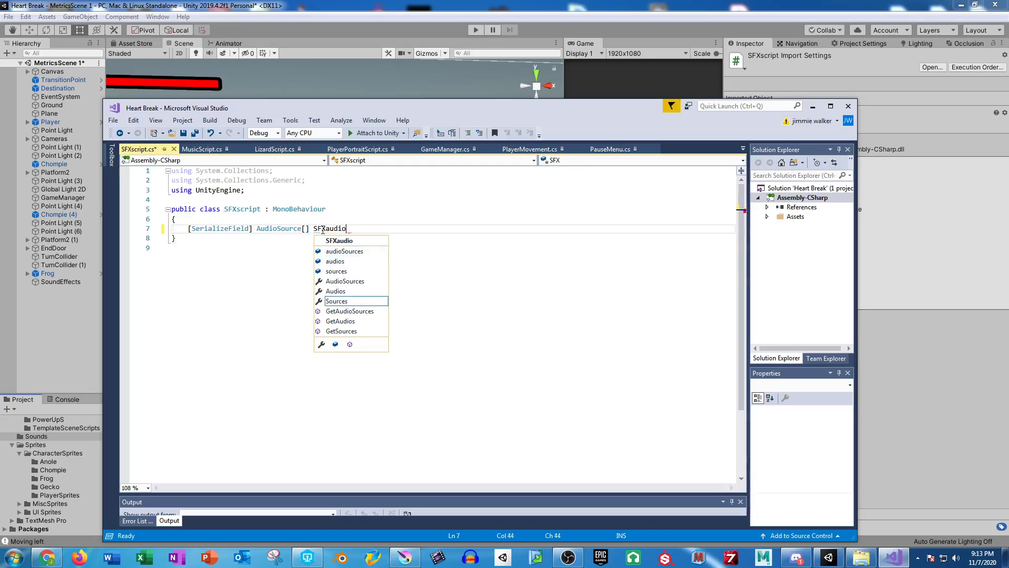
# - Add a private void Start() method below the SFXaudio field, separated by a blank line
pyautogui.press('Return')
pyautogui.press('Return')
pyautogui.write('start')
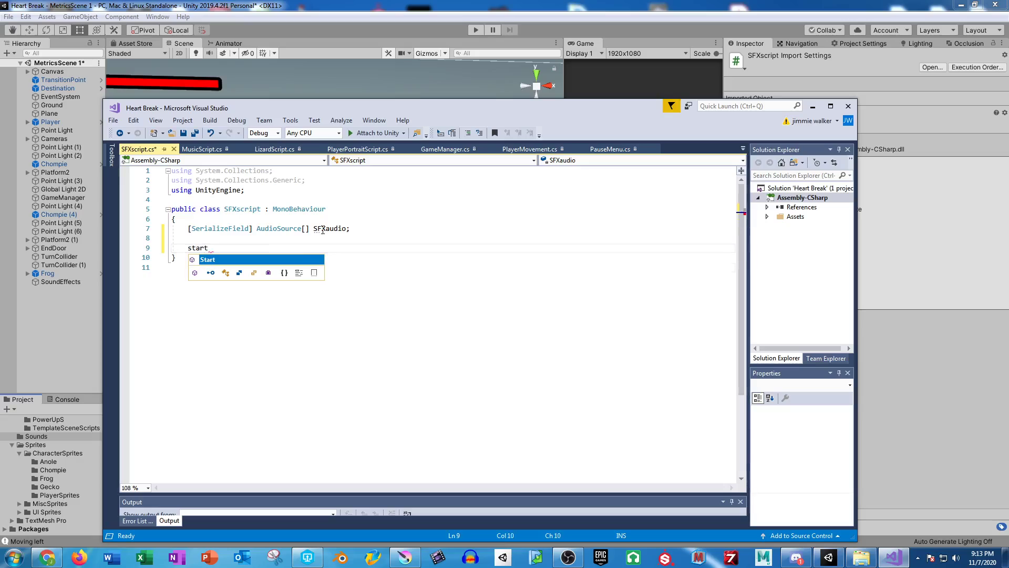
pyautogui.press('Tab')
# - Write a braced for loop in Start with int i=0, condition i<SFXaudio.Length and increment i++
pyautogui.write('for (int i')
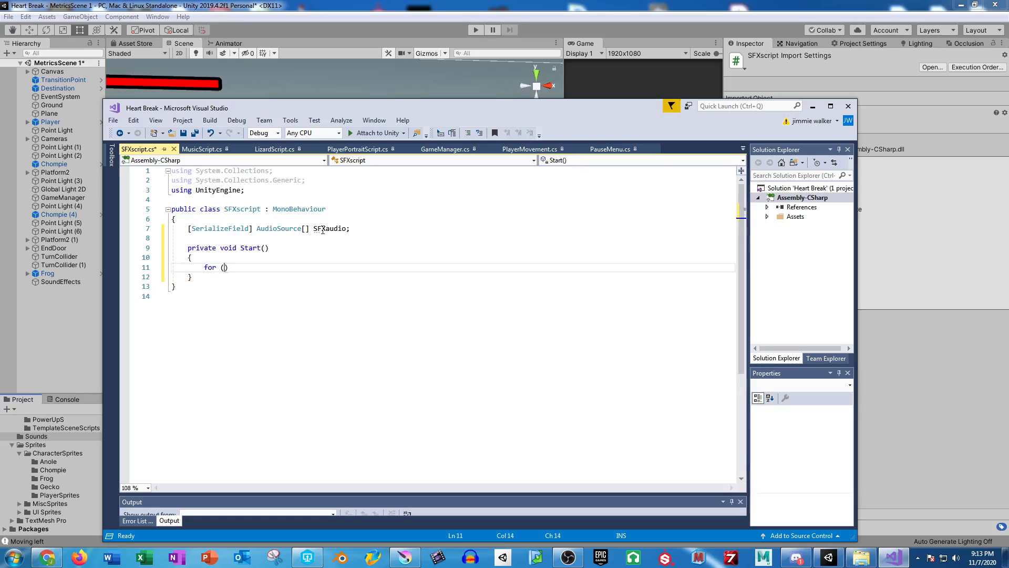
pyautogui.write('=0')
pyautogui.write(';')
pyautogui.write(' i<s')
pyautogui.write('FXaudio.len')
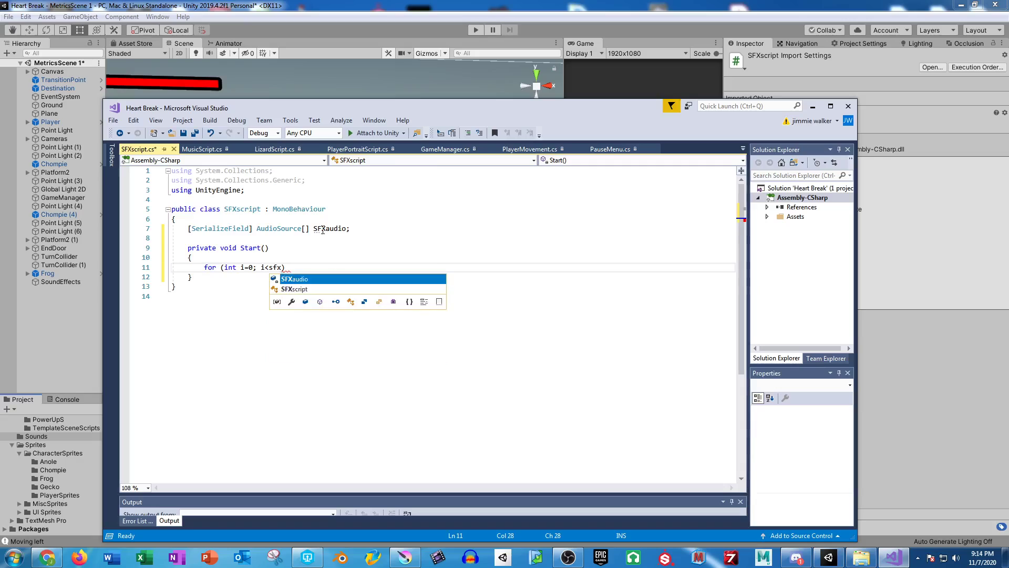
pyautogui.press('Tab')
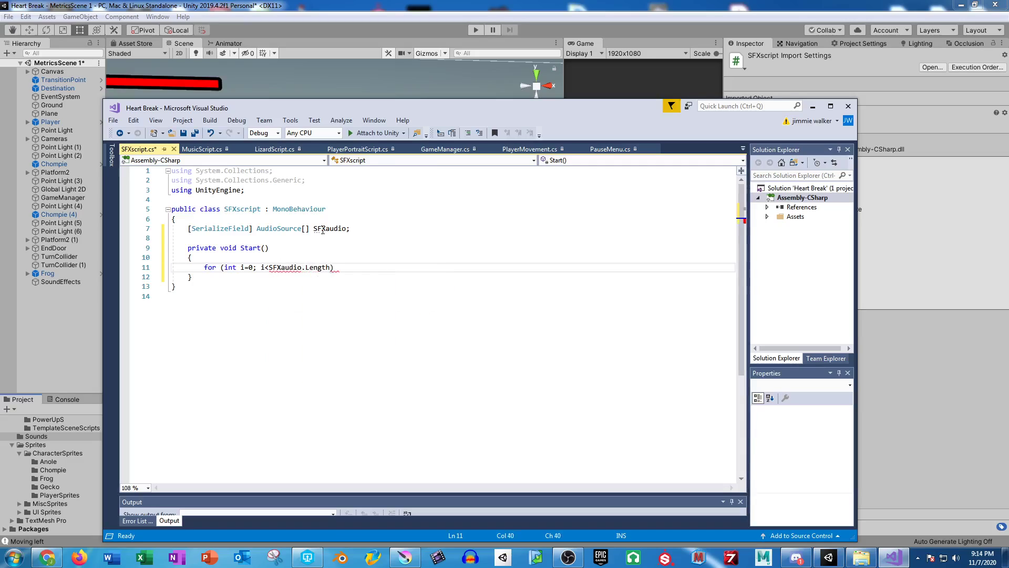
pyautogui.write('; i++)')
pyautogui.press('Return')
pyautogui.write('{')
pyautogui.press('Return')
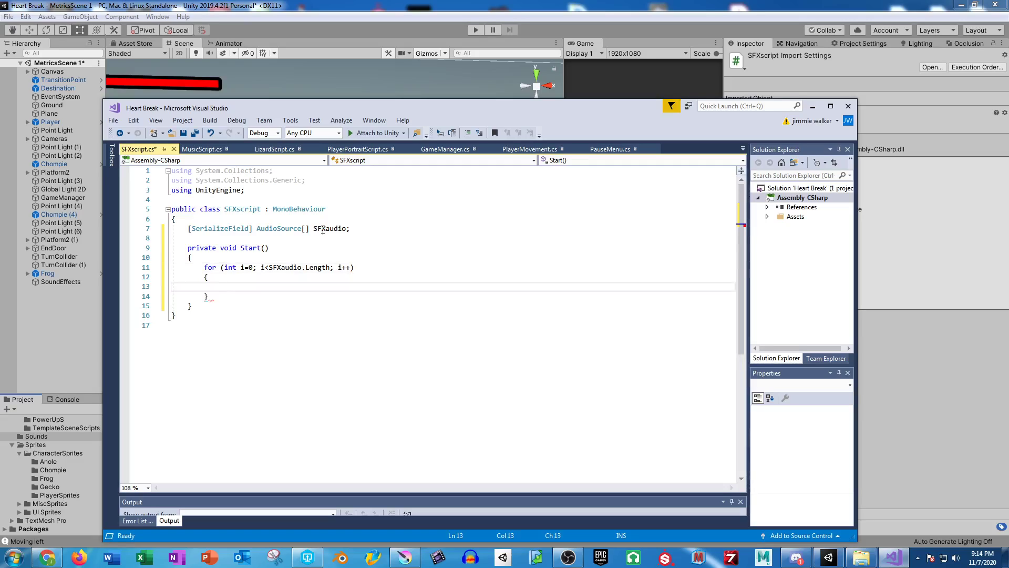
# - Begin an assignment in the loop body that reads SFXaudio[i] = SFXaudio[i]. with the member access left open
pyautogui.write('SFX')
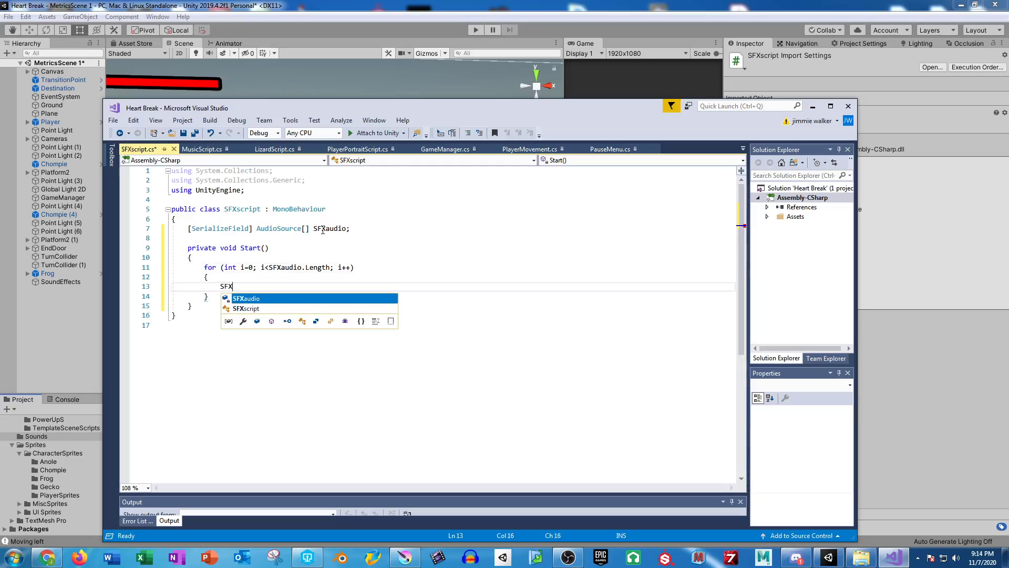
pyautogui.press('Escape')
pyautogui.write('audio[i]')
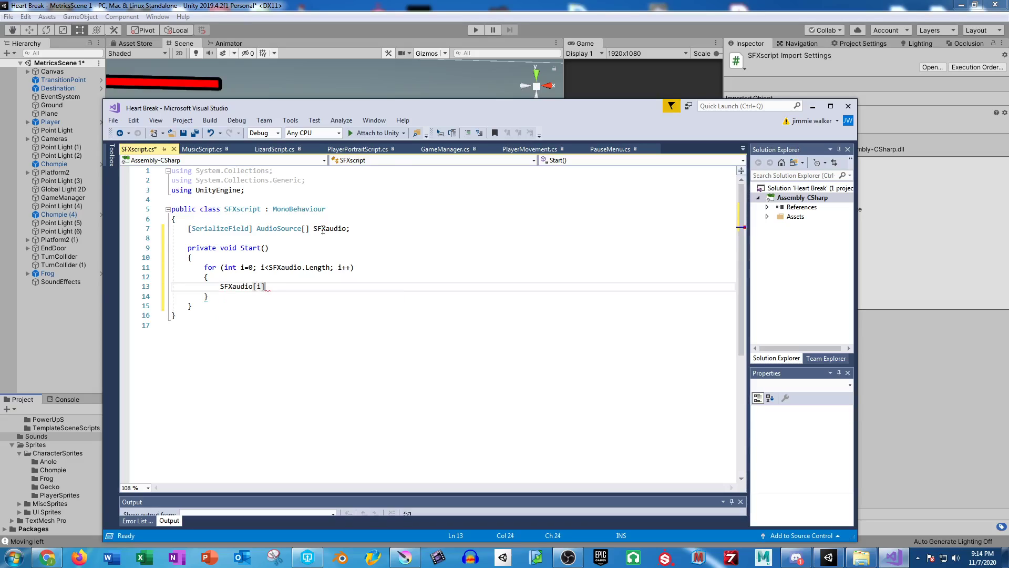
pyautogui.write(' = ')
pyautogui.write('SFXaudio')
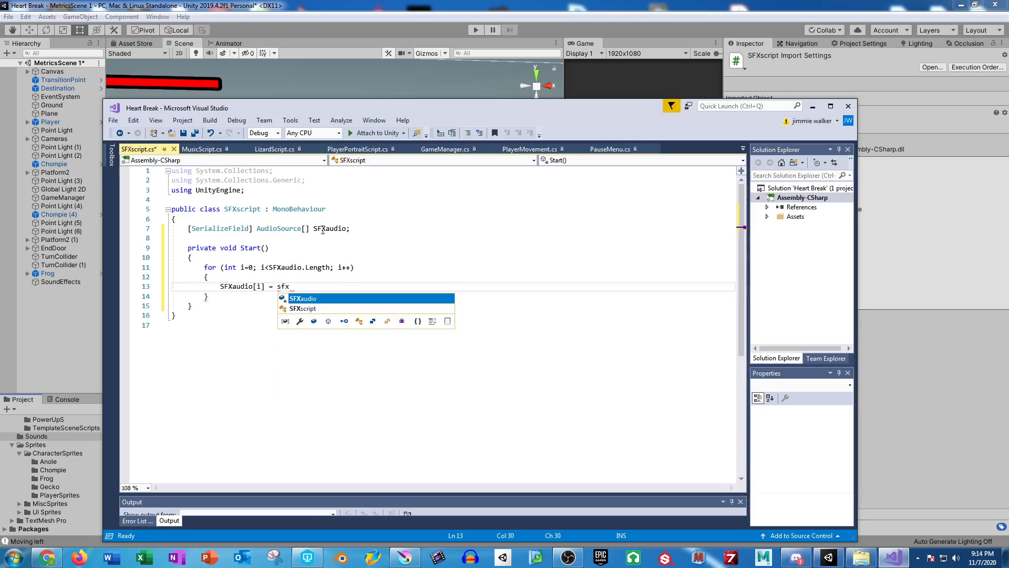
pyautogui.write('[i].')
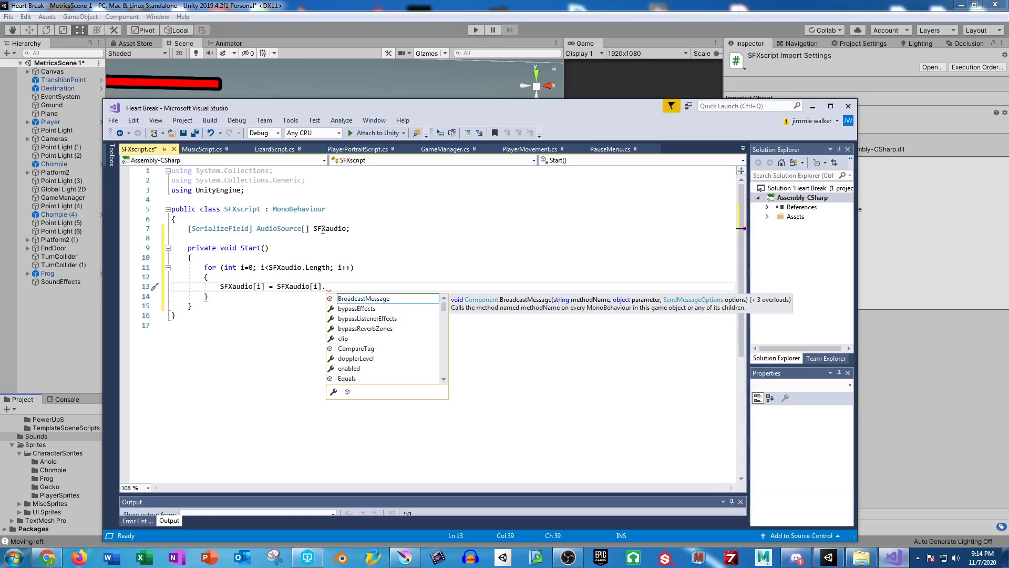
pyautogui.write('Audio')
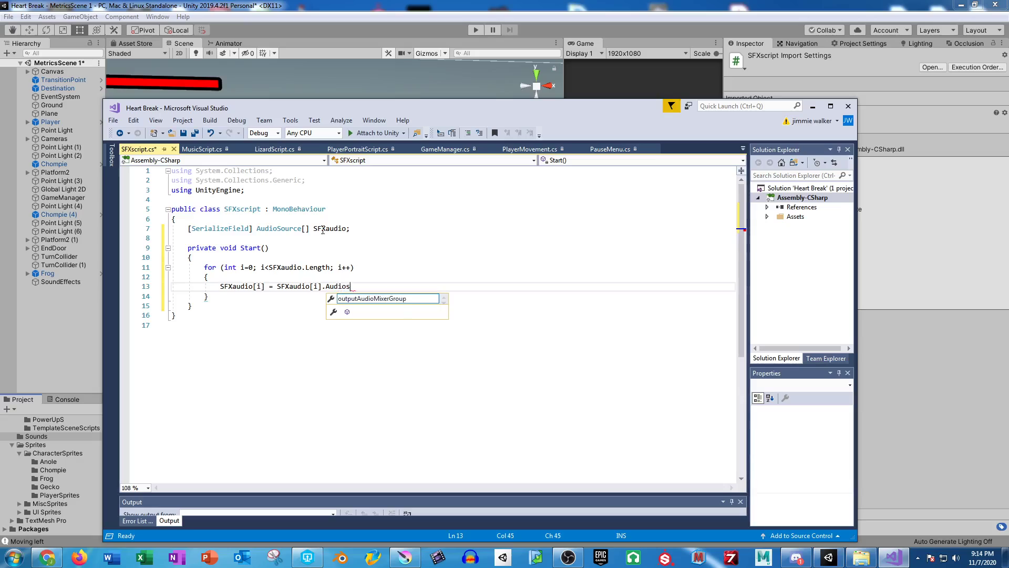
pyautogui.write('Souce')
pyautogui.press('BackSpace')
pyautogui.press('BackSpace')
pyautogui.press('BackSpace')
pyautogui.press('BackSpace')
pyautogui.press('BackSpace')
pyautogui.press('BackSpace')
pyautogui.press('BackSpace')
pyautogui.press('BackSpace')
pyautogui.press('BackSpace')
pyautogui.press('BackSpace')
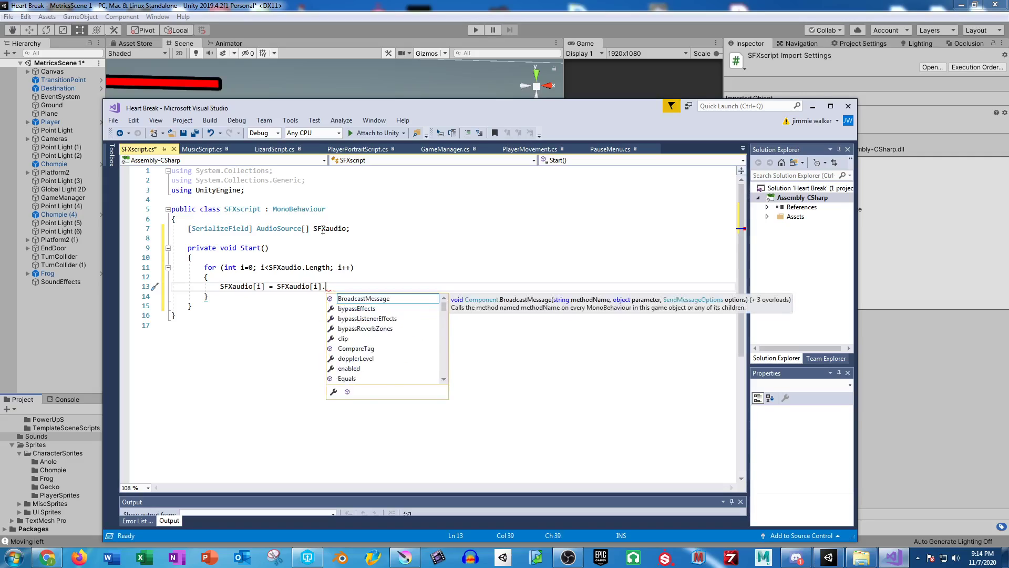
# - Complete the SFXaudio[i] assignment with GetComponent<AudioSource>(); after the member access dot
pyautogui.write('getcomp')
pyautogui.press('Tab')
pyautogui.write('<')
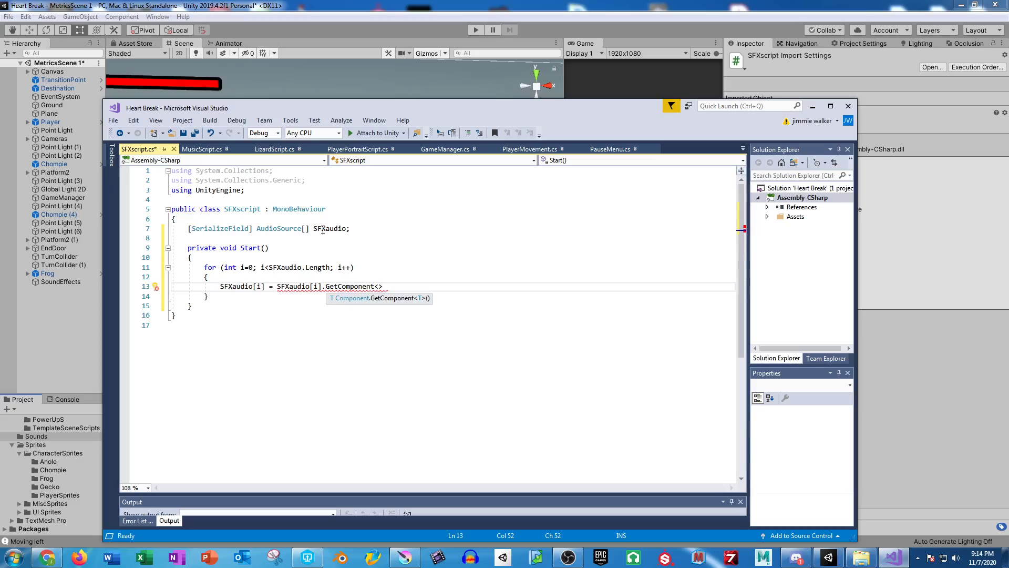
pyautogui.write('audios')
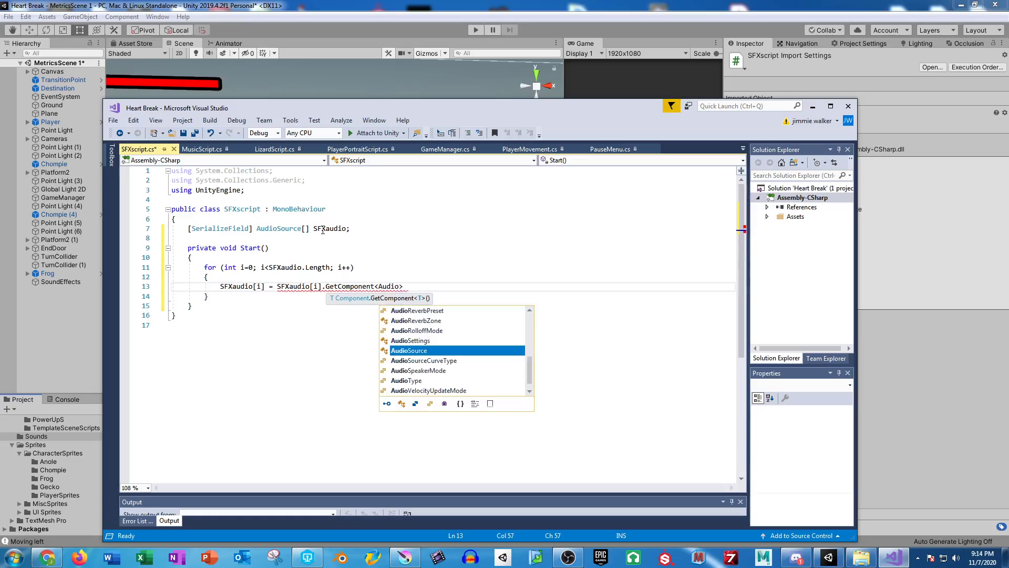
pyautogui.press('Tab')
pyautogui.write('>();')
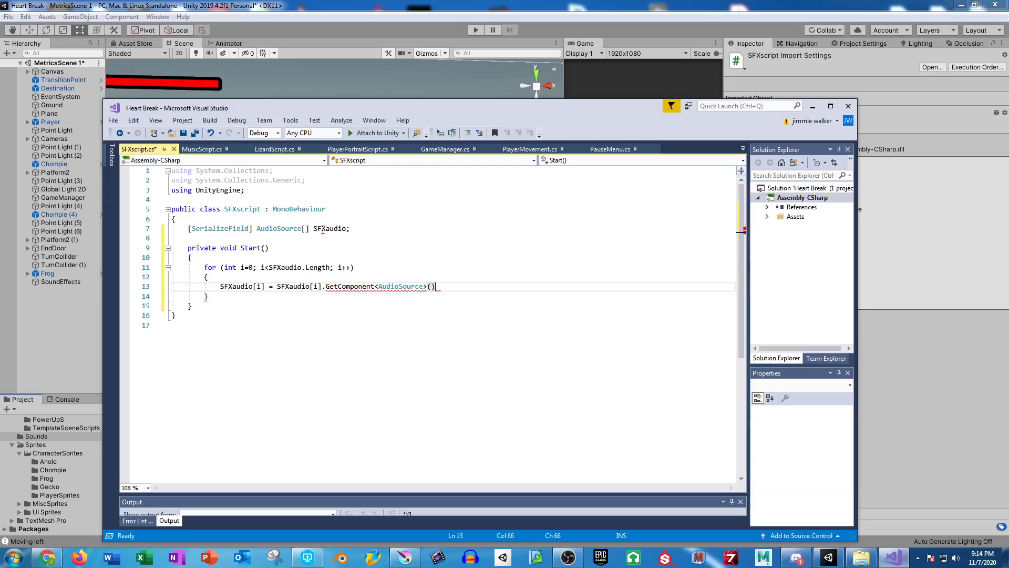
# - Remove the for loop's curly braces and the leftover blank lines, keeping the single-statement body
pyautogui.click(253, 296)
pyautogui.press('BackSpace')
pyautogui.click(268, 277)
pyautogui.press('BackSpace')
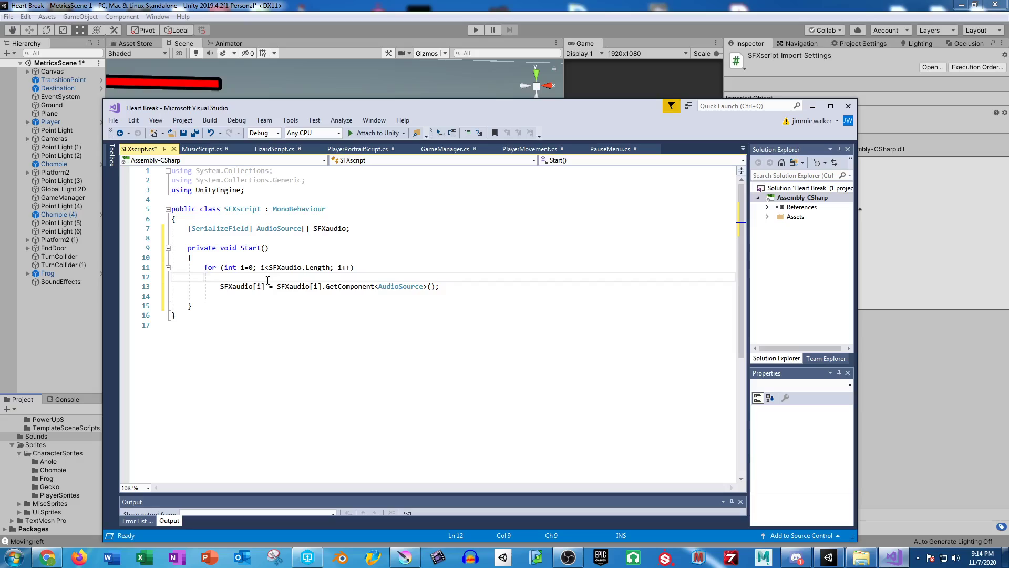
pyautogui.hotkey('shift', 'Home')
pyautogui.hotkey('shift', 'Left')
pyautogui.press('Delete')
pyautogui.moveTo(192, 296); pyautogui.dragTo(247, 288)
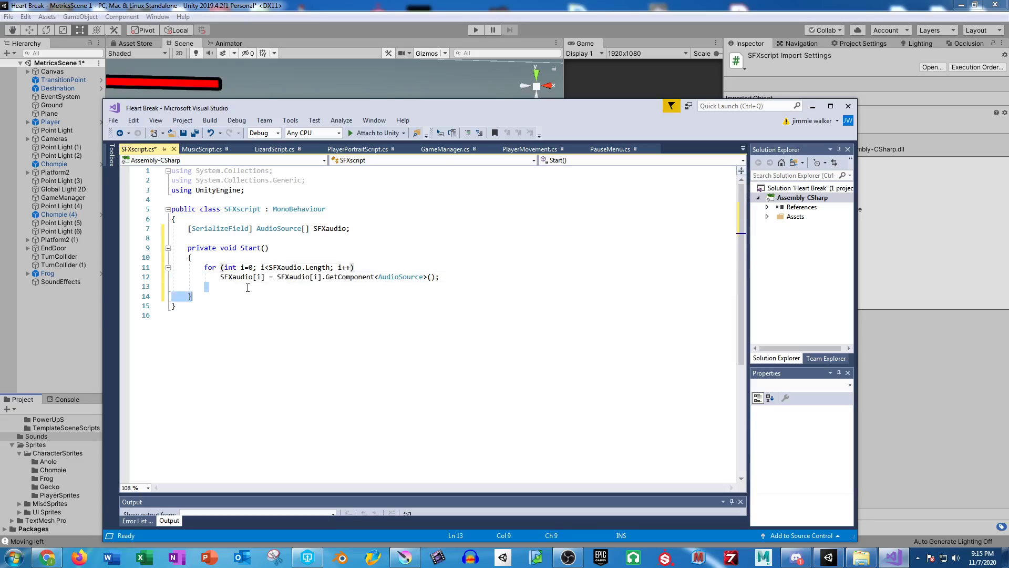
pyautogui.press('Delete')
pyautogui.press('Left')
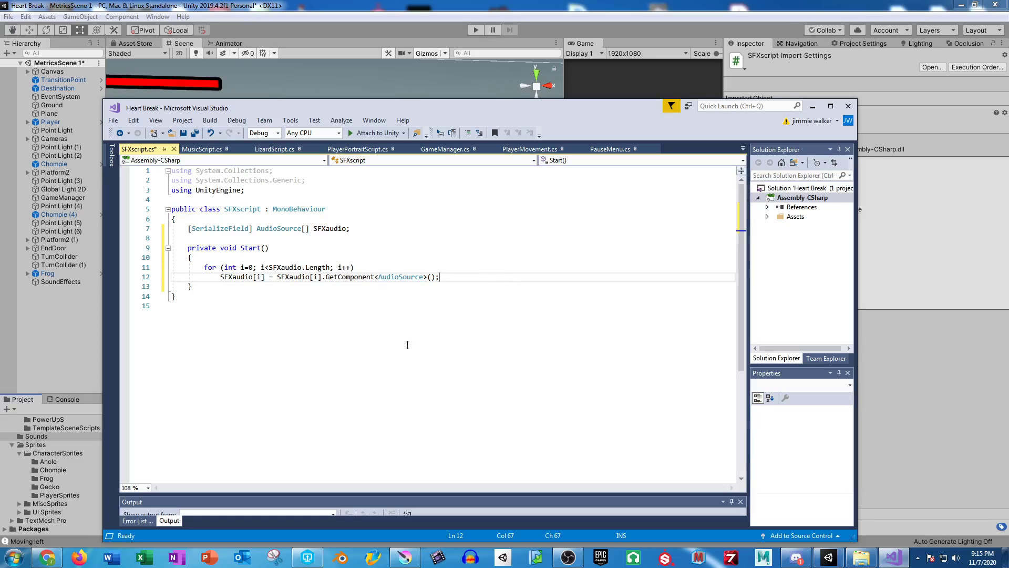
# - Declare a public float field named wannaBeSliderUIelement below SFXaudio, followed by a blank line
pyautogui.click(256, 239)
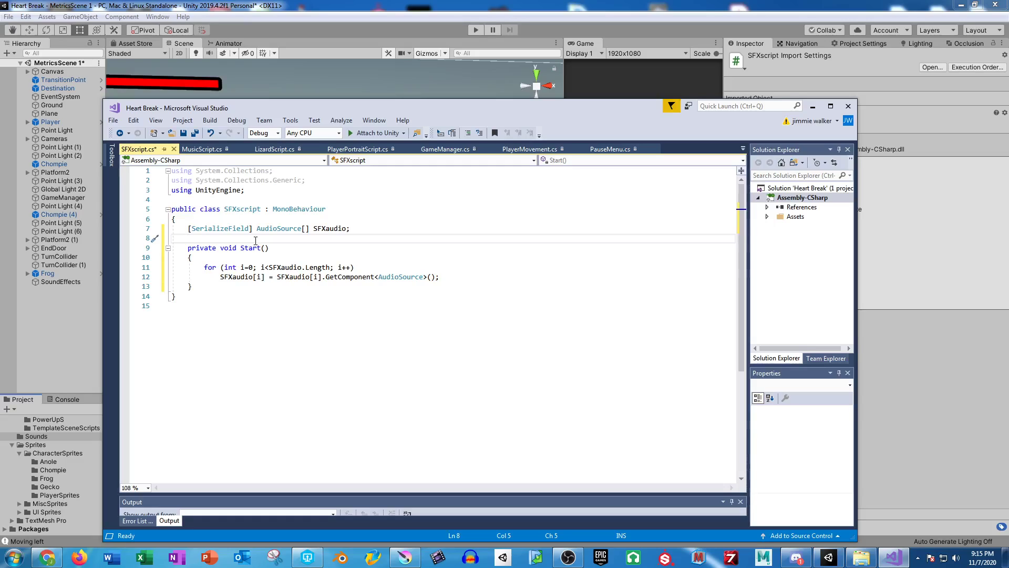
pyautogui.write('public')
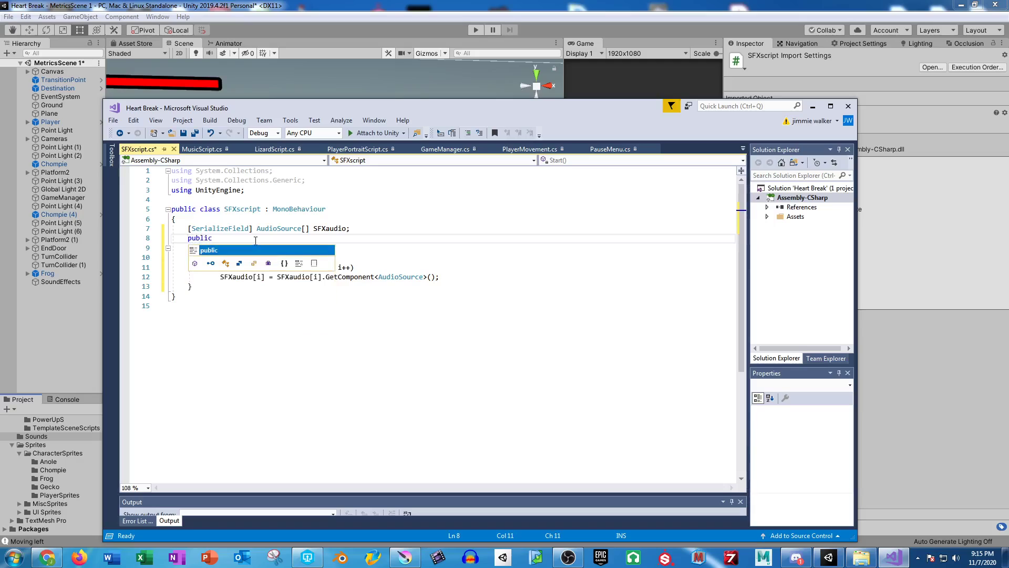
pyautogui.write(' float ')
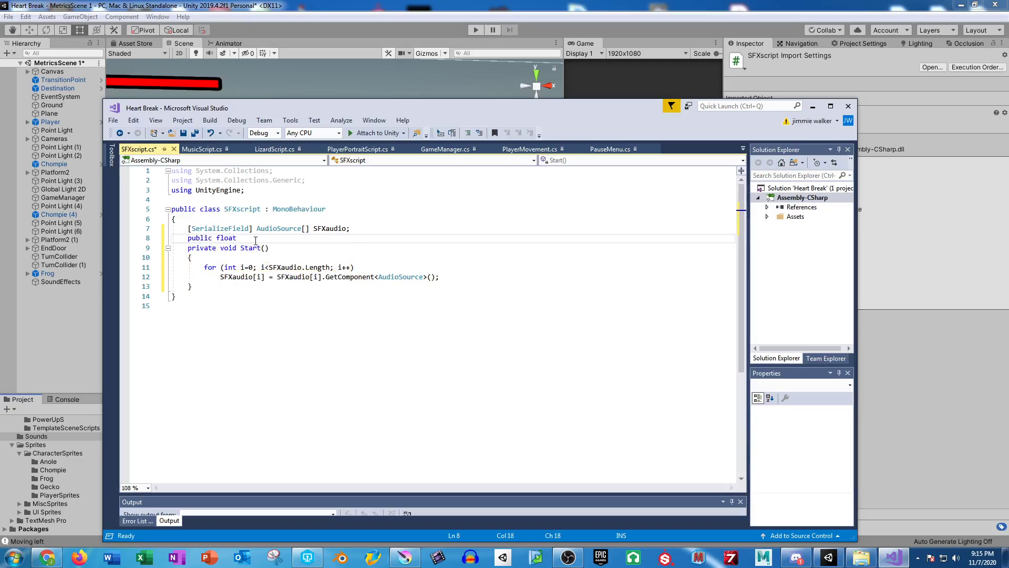
pyautogui.write('wannaBeSliderV')
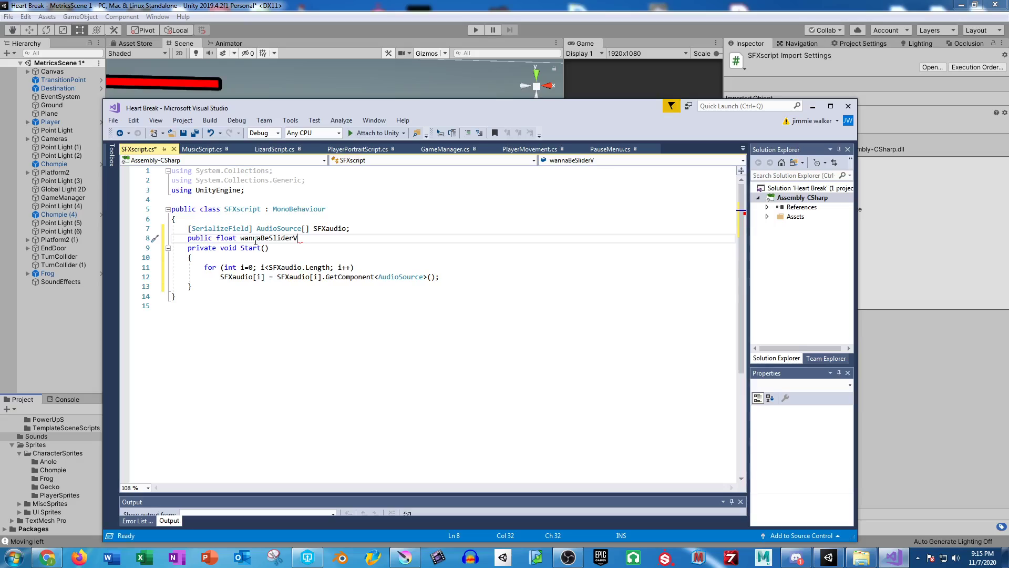
pyautogui.press('BackSpace')
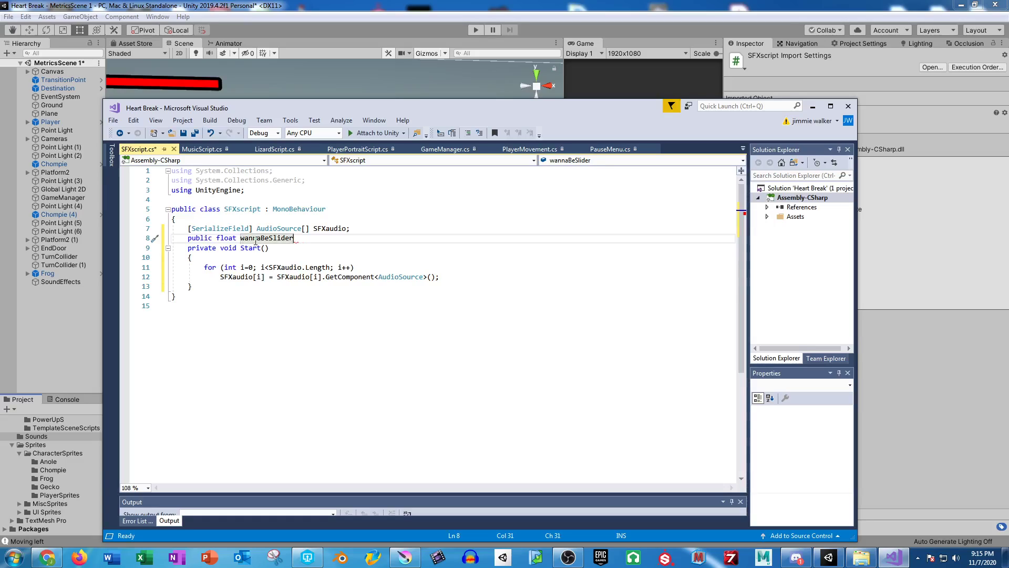
pyautogui.write('UIelement;')
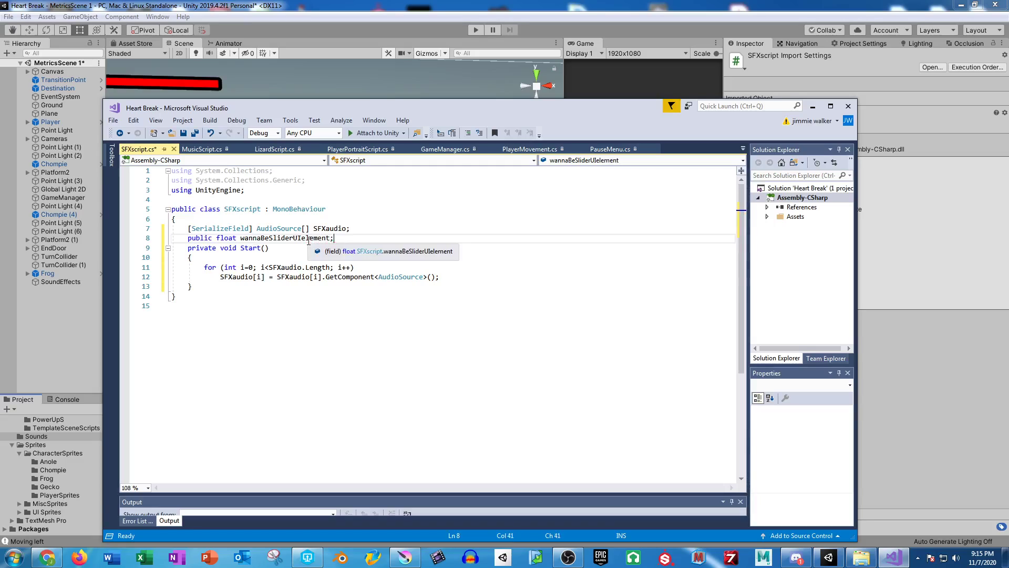
pyautogui.press('Return')
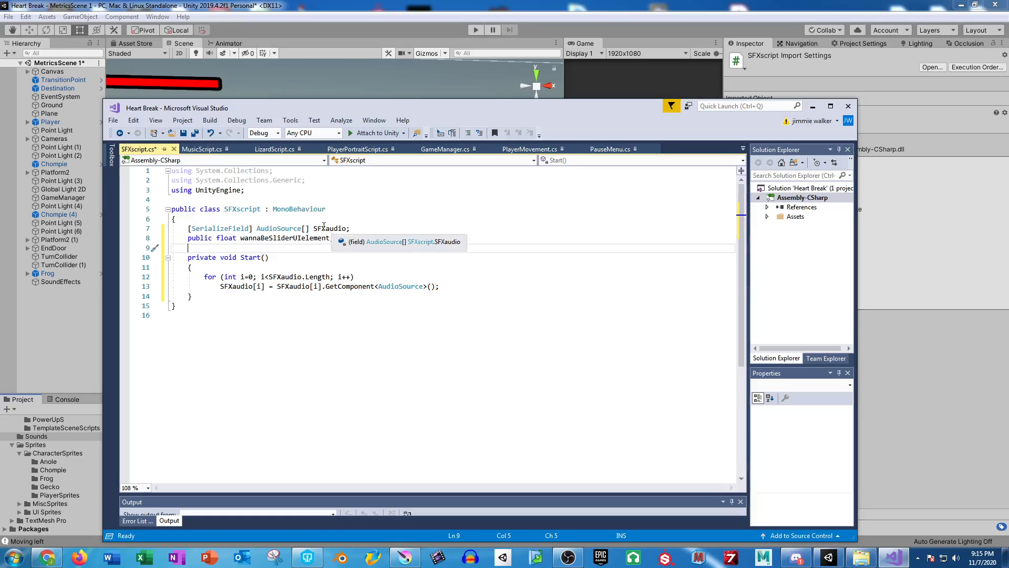
# - Add a private void Update() method below Start, separated by a blank line
pyautogui.click(233, 297)
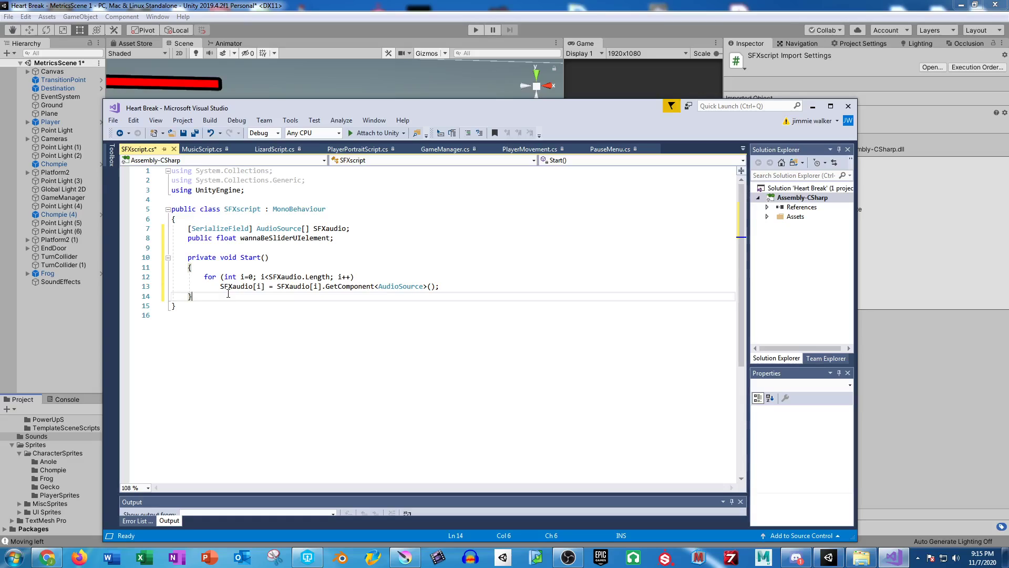
pyautogui.press('Return')
pyautogui.press('Return')
pyautogui.write('upda')
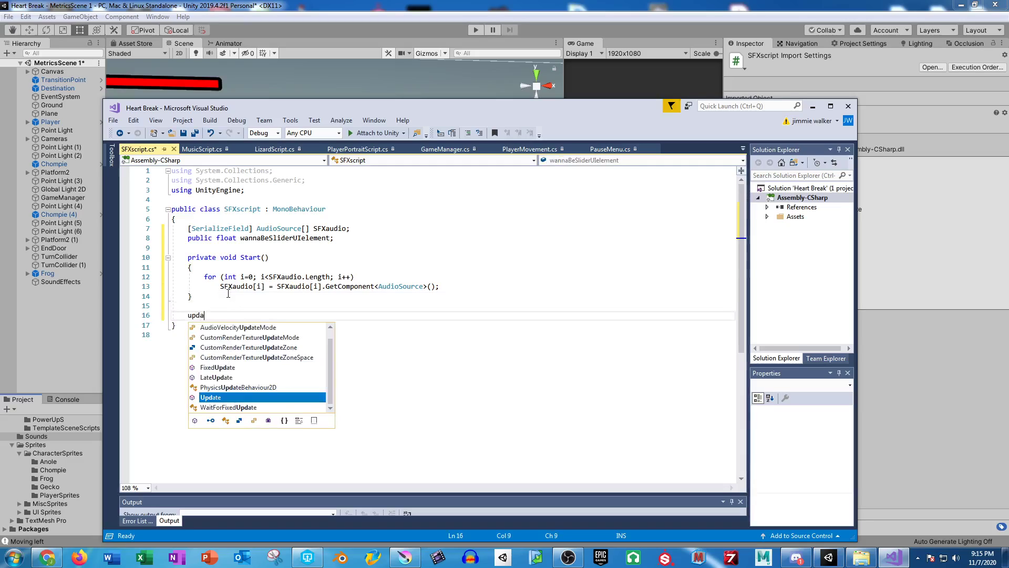
pyautogui.press('Tab')
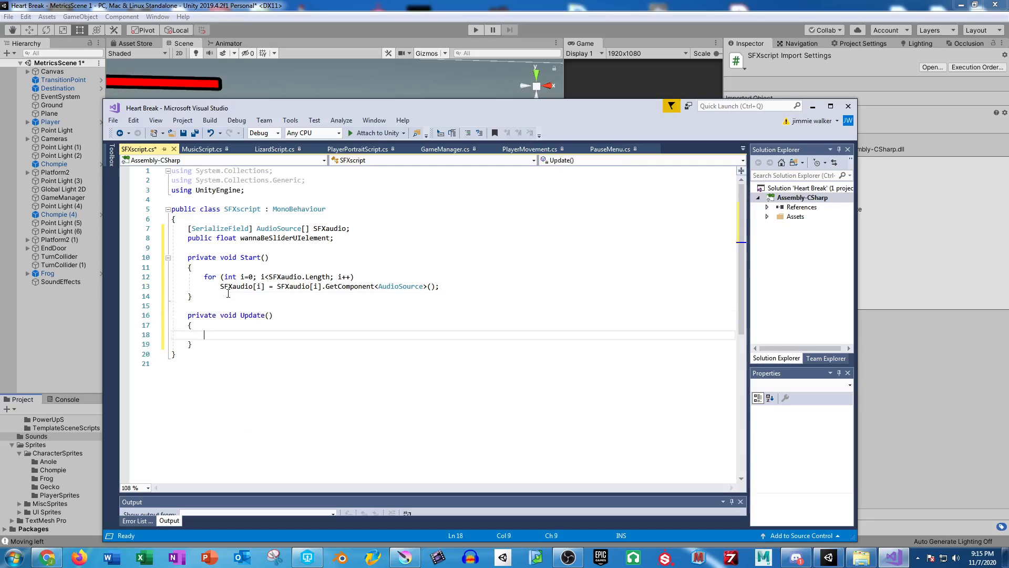
# - Inside Update, declare float newSliderValue = Mathf.Clamp(wannaBeSliderUIelement, 0, 1);
pyautogui.write('float newSliderValue = m')
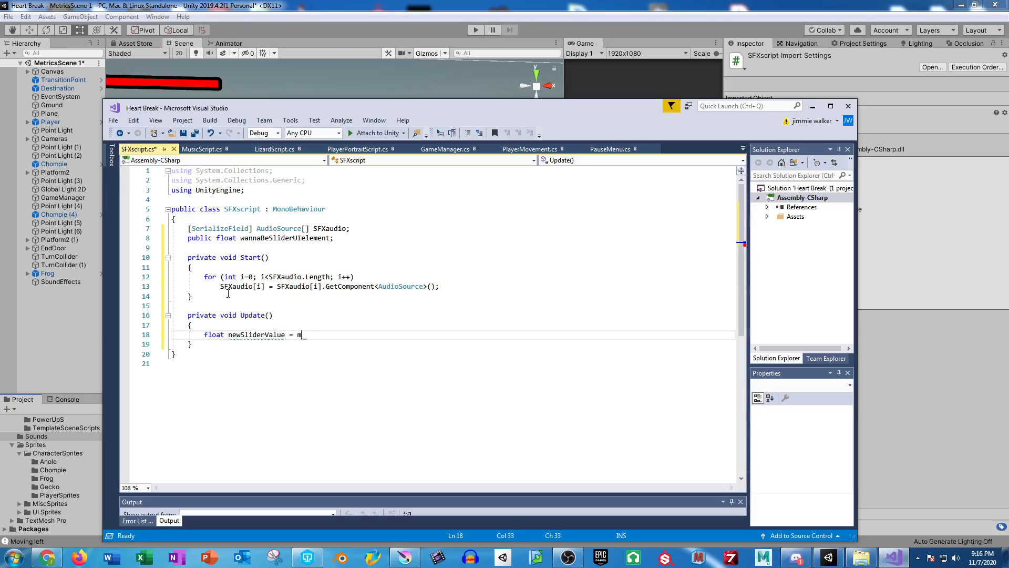
pyautogui.write('athf.cl')
pyautogui.press('Tab')
pyautogui.write('Mathf.Clamp(wannaBeSliderUIelement')
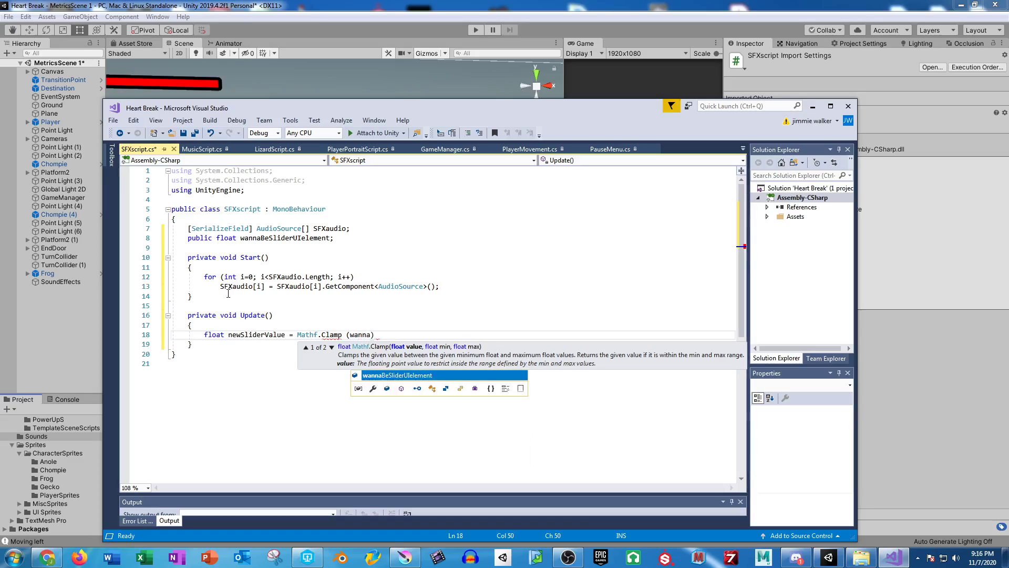
pyautogui.write(', 0')
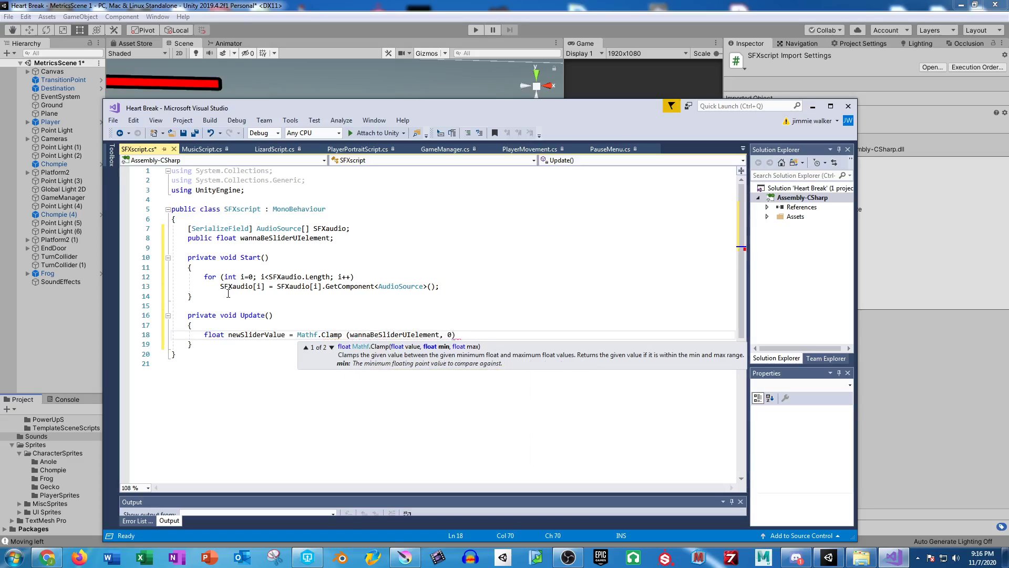
pyautogui.write(', 1)')
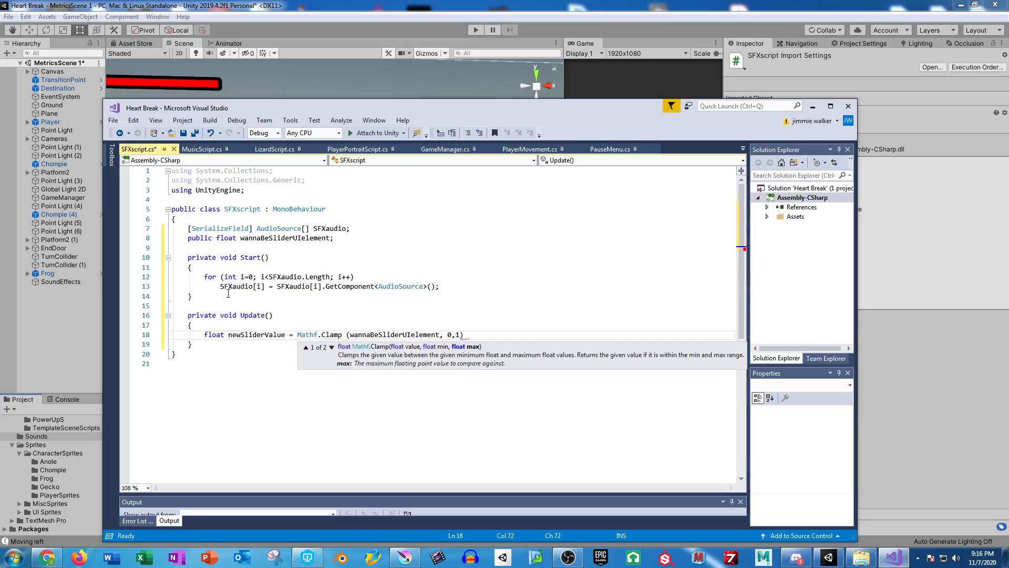
pyautogui.write(';')
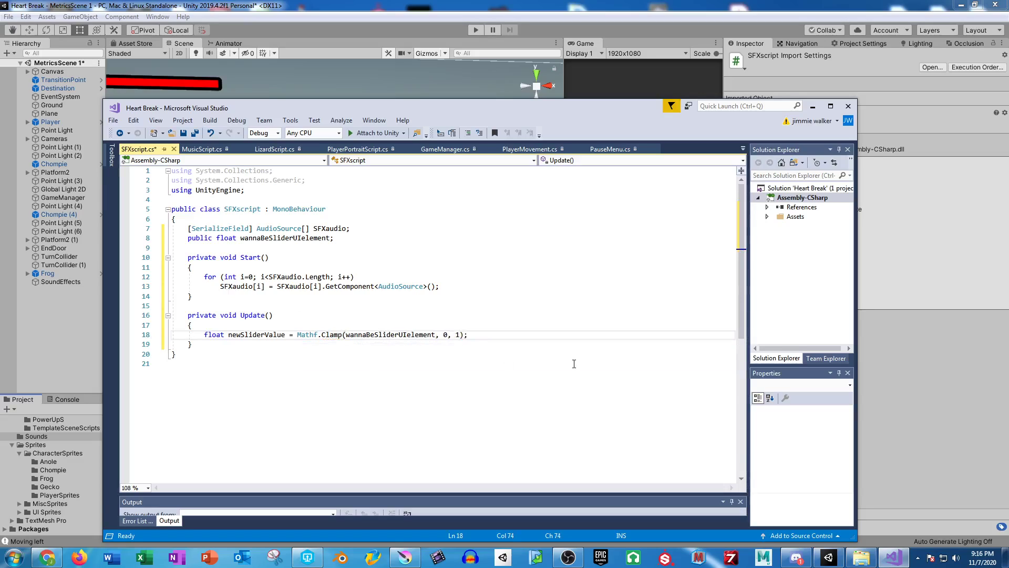
# - Add a for loop header below newSliderValue, after a blank line, iterating int i from 0 while i < SFXaudio.Length with i++
pyautogui.press('Return')
pyautogui.press('Return')
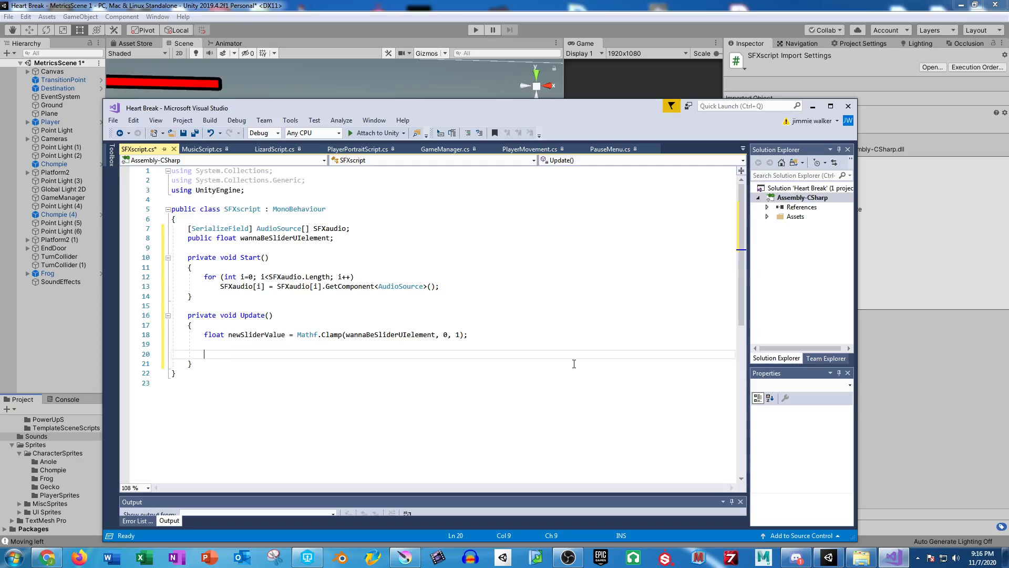
pyautogui.hotkey('ctrl', 'space')
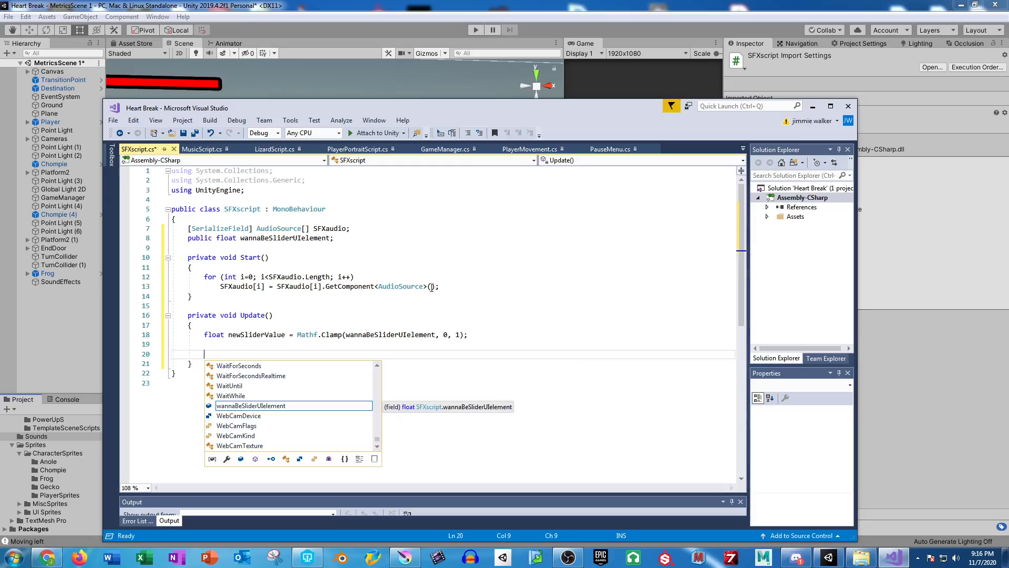
pyautogui.write('for (')
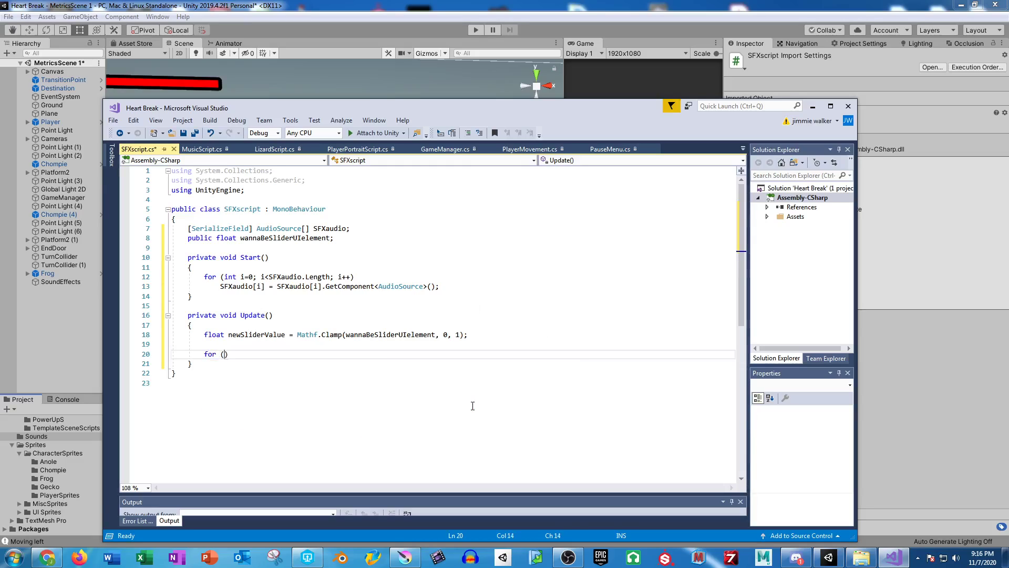
pyautogui.write('int i')
pyautogui.press('BackSpace')
pyautogui.write('=0; i<SFXaudio.l')
pyautogui.press('Tab')
pyautogui.write('; i++)')
pyautogui.press('Return')
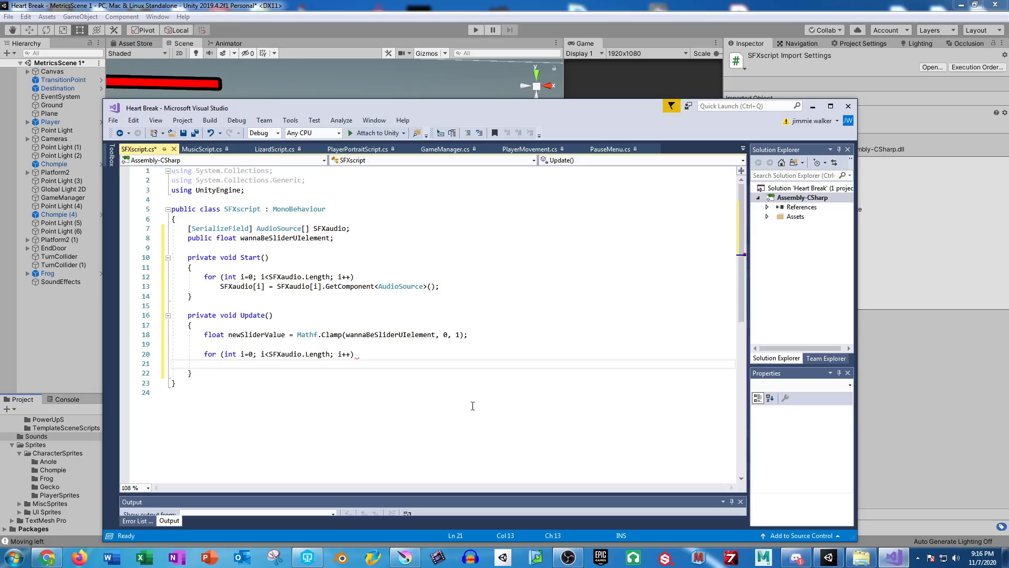
# - Write the loop body in Update as SFXaudio[i].volume = newSliderValue;
pyautogui.write('s')
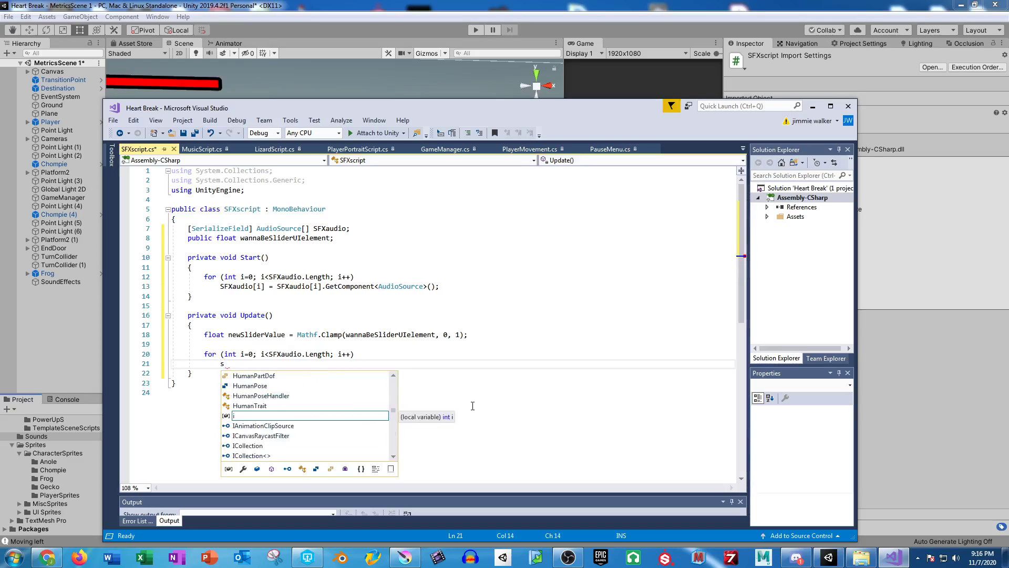
pyautogui.write('fx')
pyautogui.press('Tab')
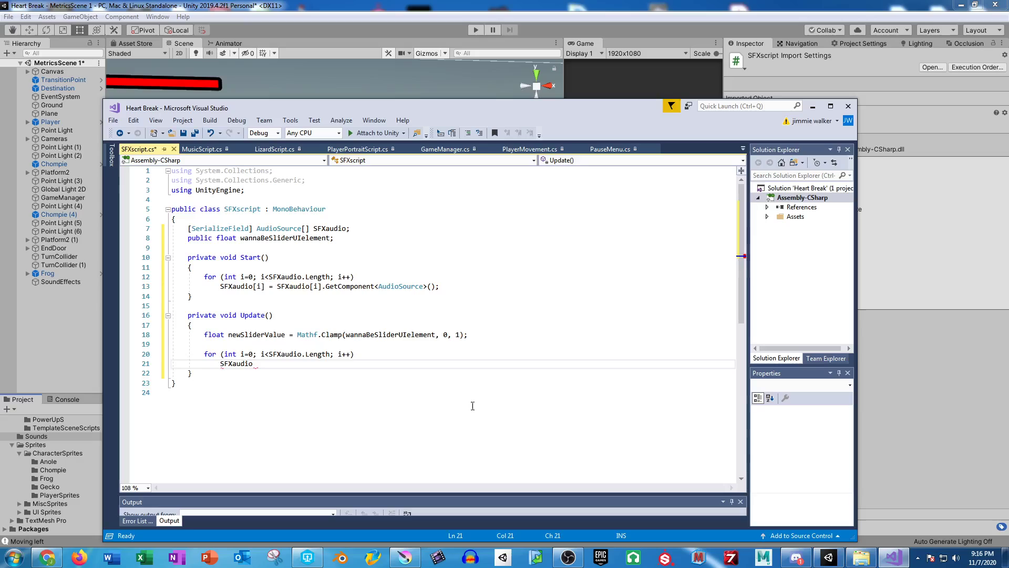
pyautogui.write('[i].')
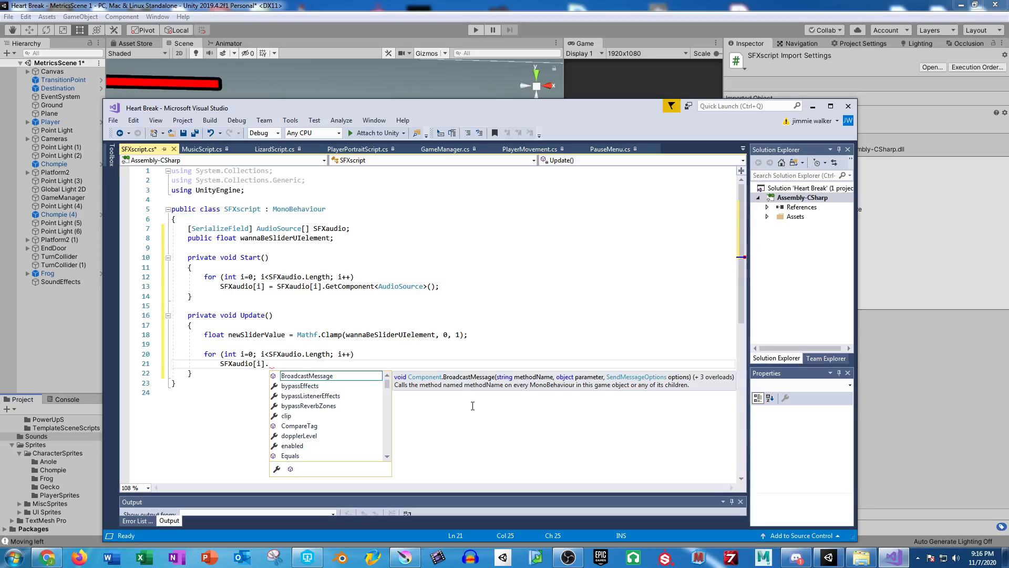
pyautogui.write('volume = ')
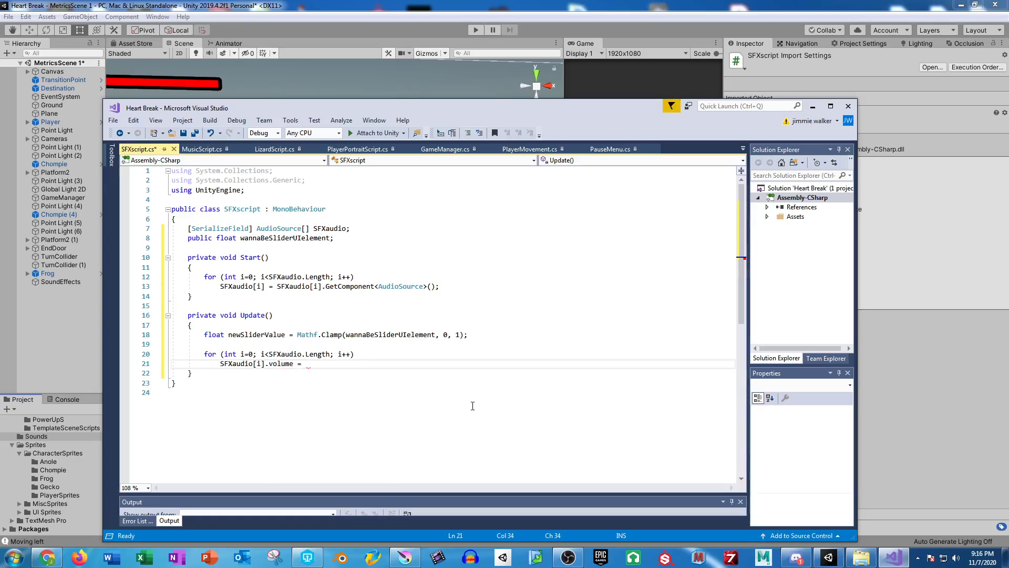
pyautogui.write('newSliderValue;')
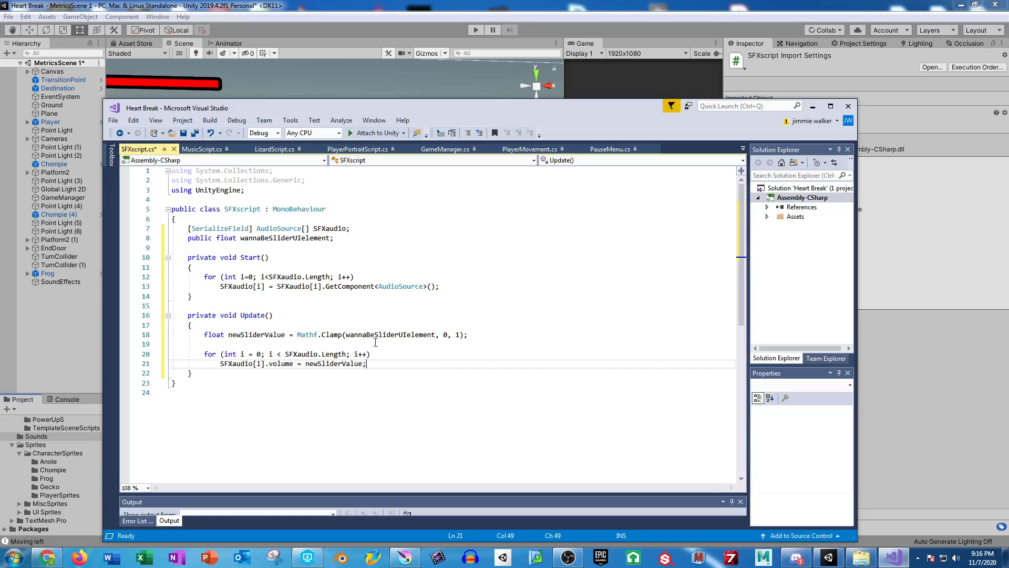
# - Replace newSliderValue with wannaBeSliderUIelement in the loop's volume assignment and save SFXscript.cs
pyautogui.click(247, 334)
pyautogui.click(367, 335)
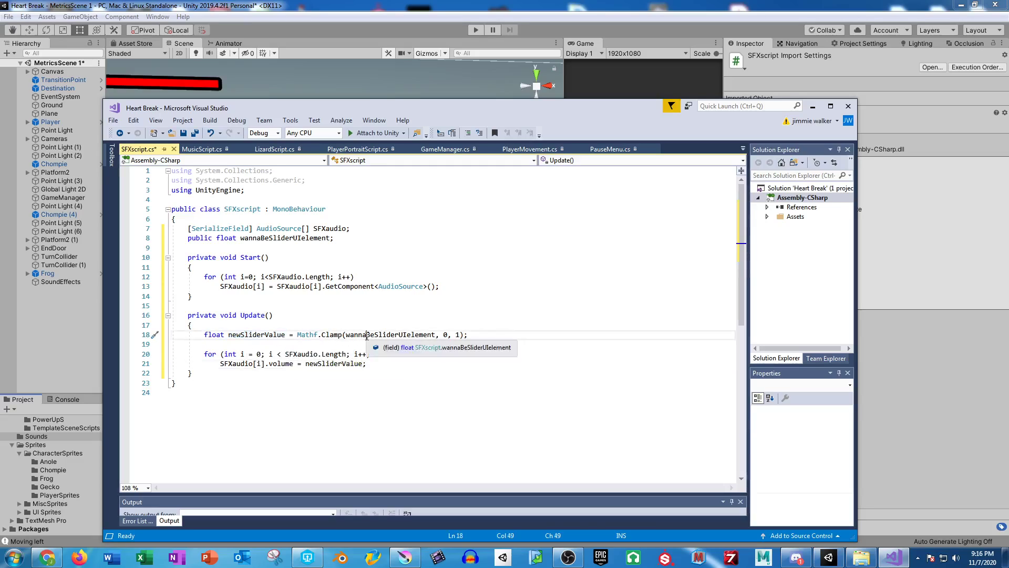
pyautogui.doubleClick(367, 335)
pyautogui.click(395, 347)
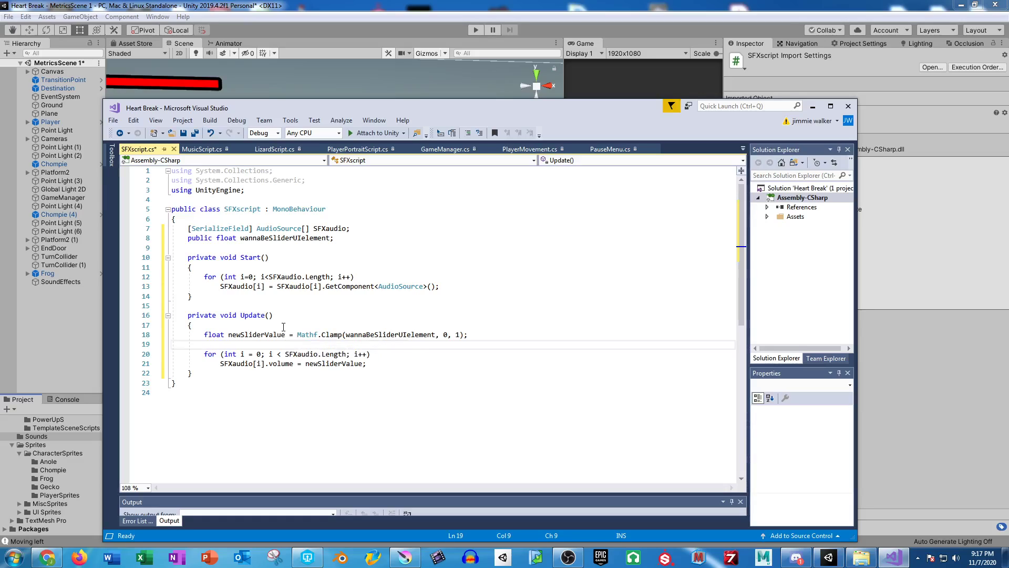
pyautogui.doubleClick(370, 336)
pyautogui.hotkey('ctrl', 'c')
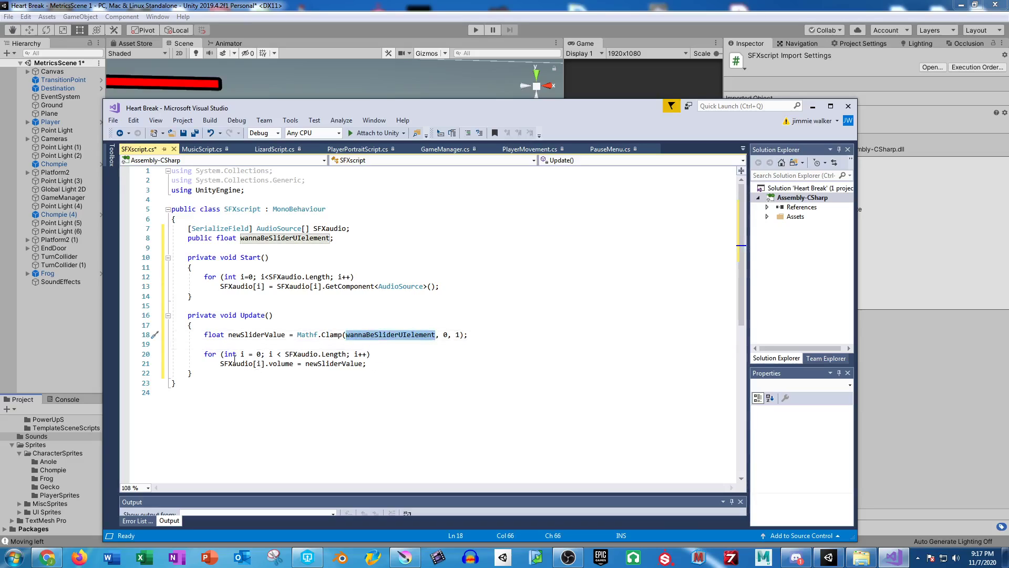
pyautogui.doubleClick(336, 364)
pyautogui.hotkey('ctrl', 'v')
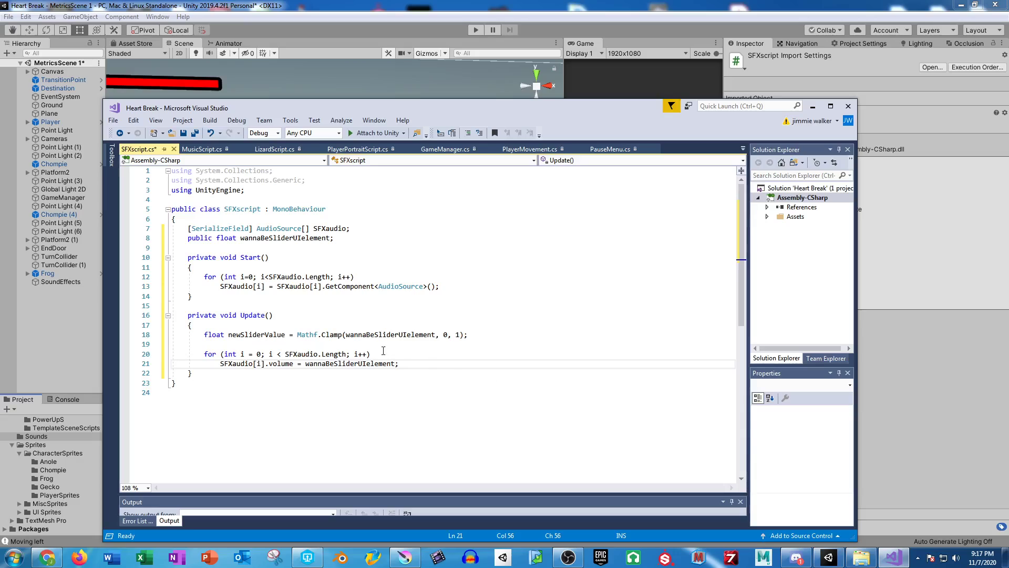
pyautogui.hotkey('ctrl', 's')
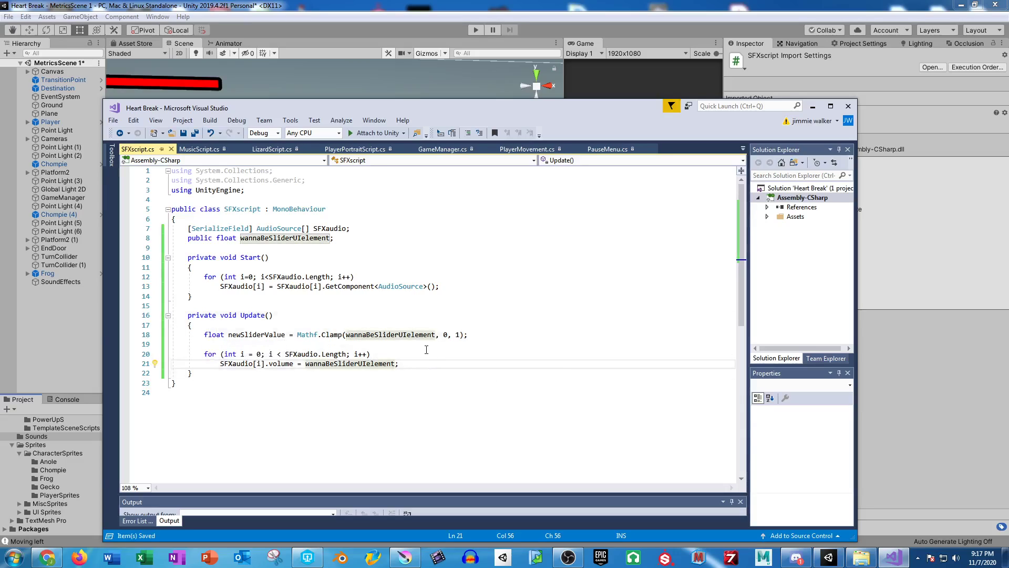
# - Switch to Unity and attach SFXscript to the SoundEffects object as a component
pyautogui.click(465, 5)
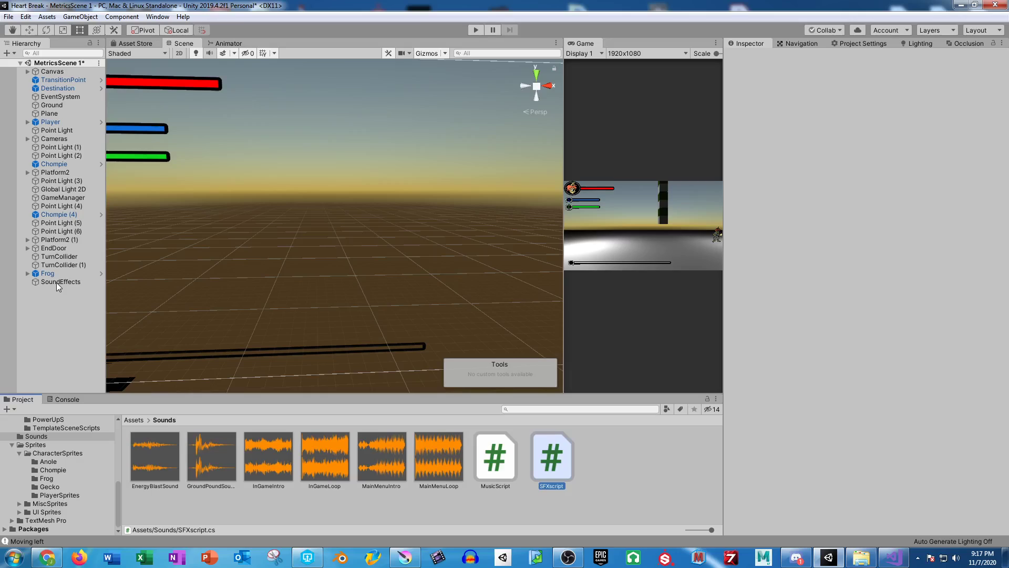
pyautogui.click(55, 282)
pyautogui.moveTo(570, 470); pyautogui.dragTo(846, 266)
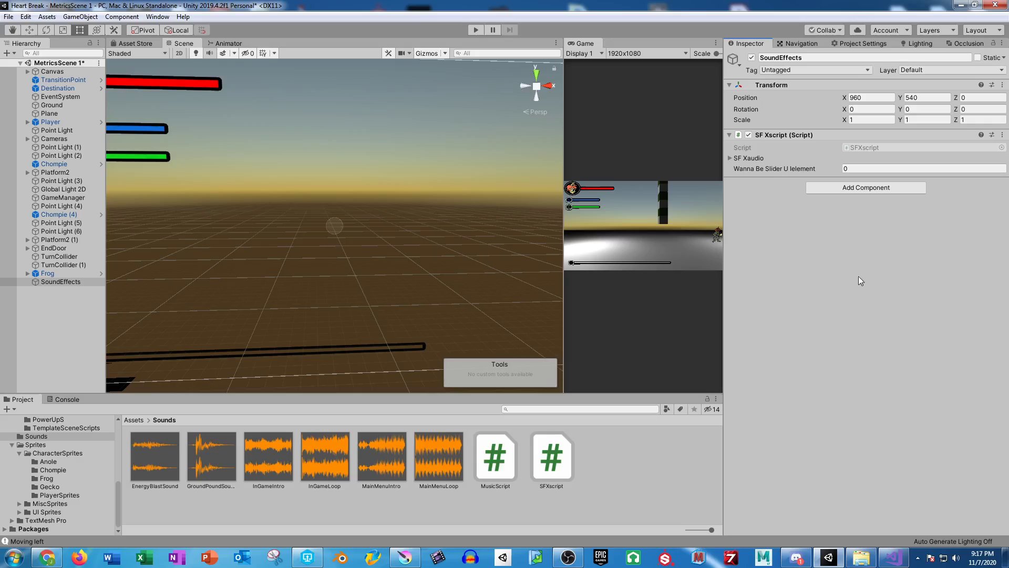
pyautogui.click(848, 169)
# - Examine the Player object in the scene and look through its components, including the Audio Source settings
pyautogui.click(56, 123)
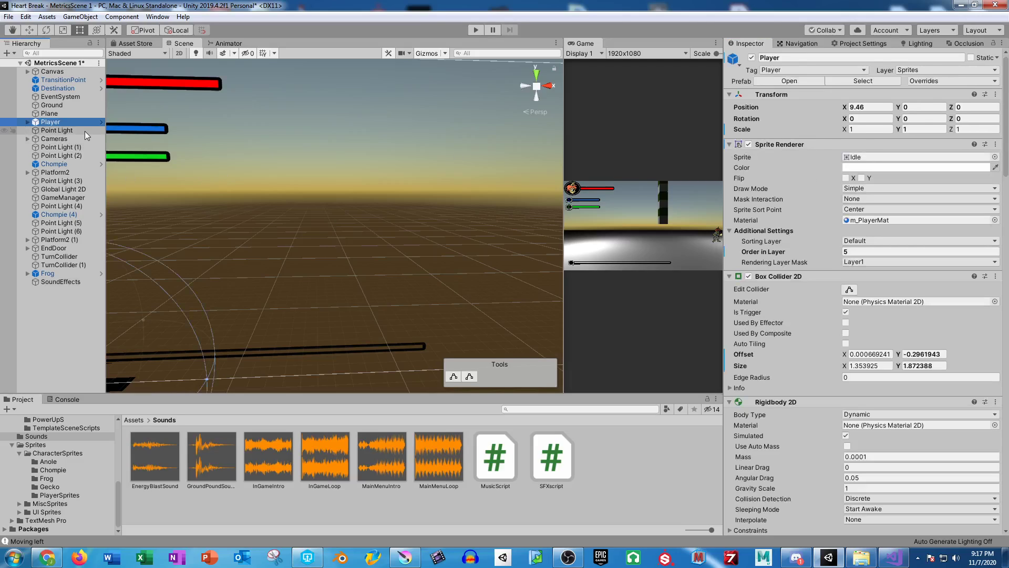
pyautogui.moveTo(301, 257); pyautogui.dragTo(280, 289, button='right')
pyautogui.moveTo(279, 288); pyautogui.dragTo(240, 240, button='middle')
pyautogui.scroll(-10, 239, 240)
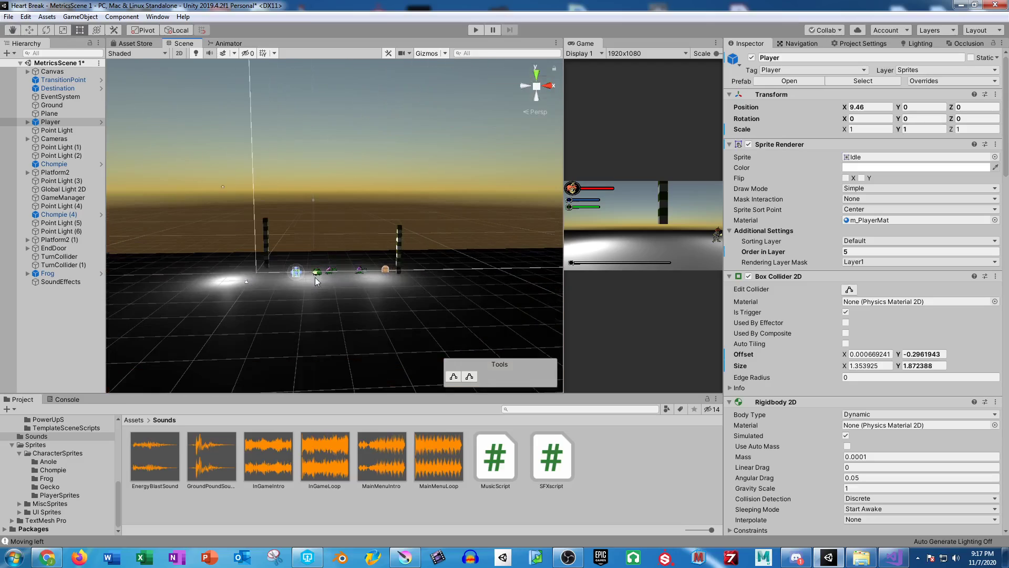
pyautogui.moveTo(345, 327); pyautogui.dragTo(387, 251, button='middle')
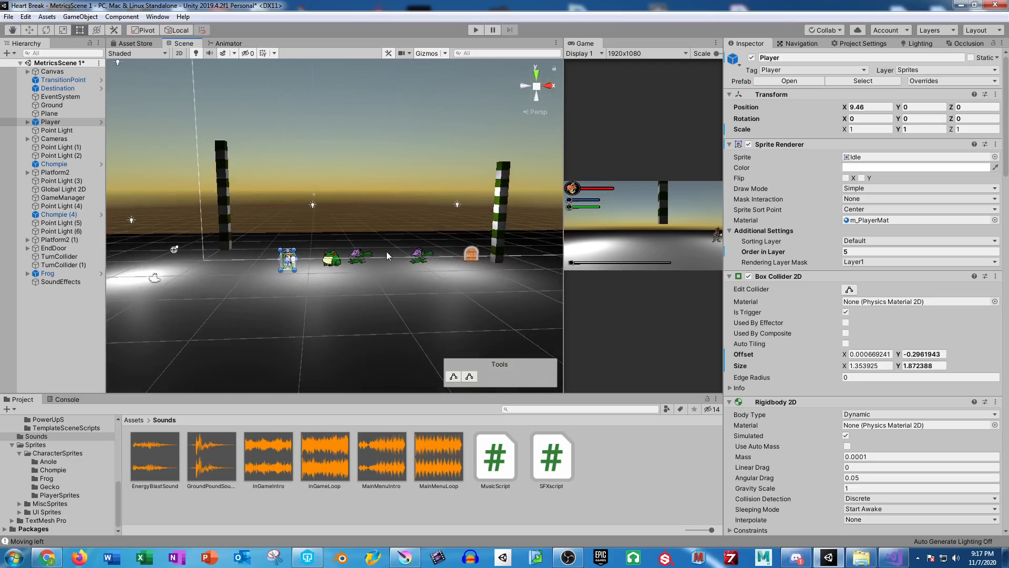
pyautogui.scroll(-10, 794, 330)
pyautogui.scroll(-15, 794, 329)
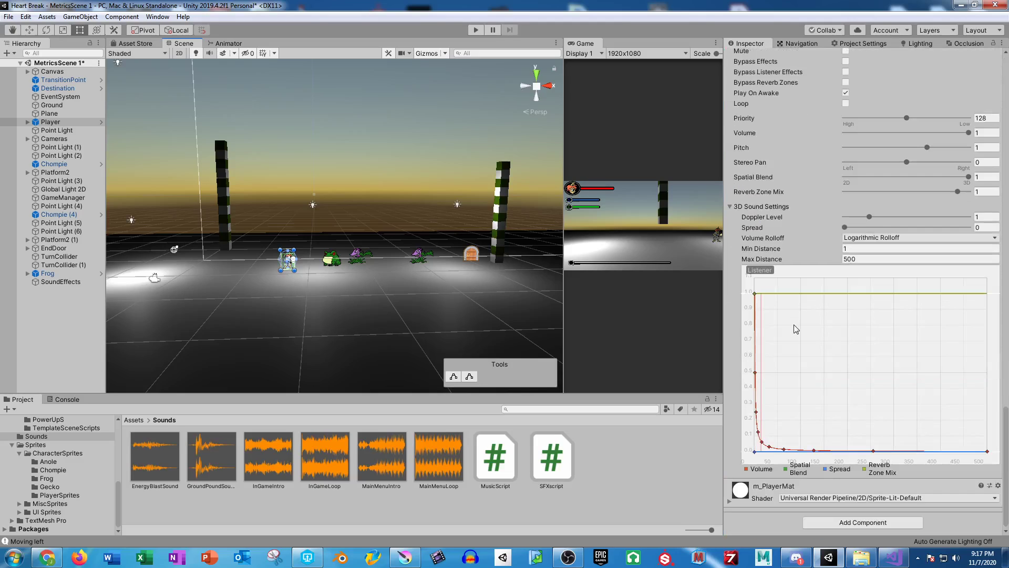
pyautogui.scroll(15, 795, 329)
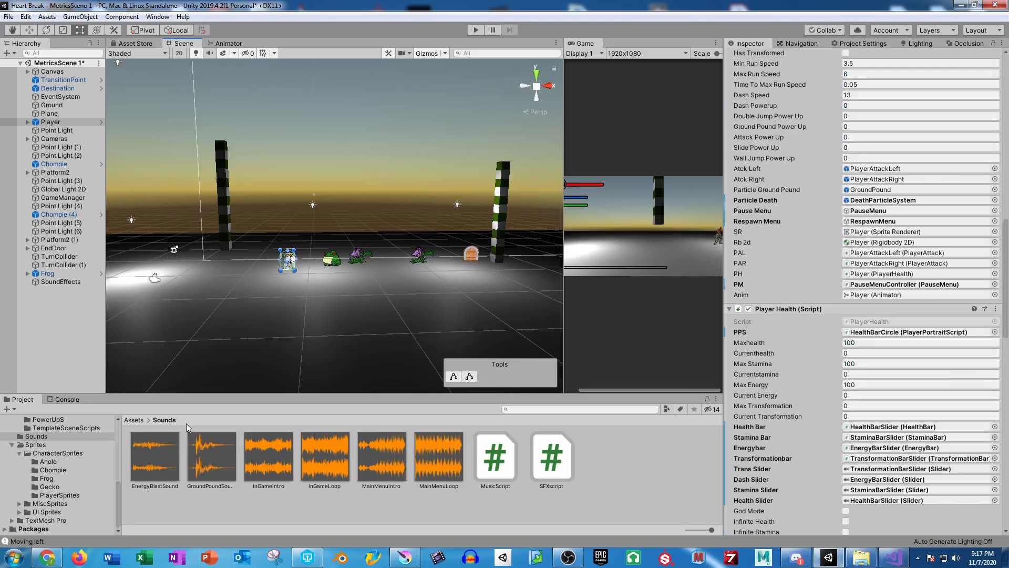
# - Browse the PlayerScripts folder and inspect the AttackPNGLeft and AttackPNGRight prefabs
pyautogui.click(68, 399)
pyautogui.click(26, 400)
pyautogui.scroll(3, 58, 460)
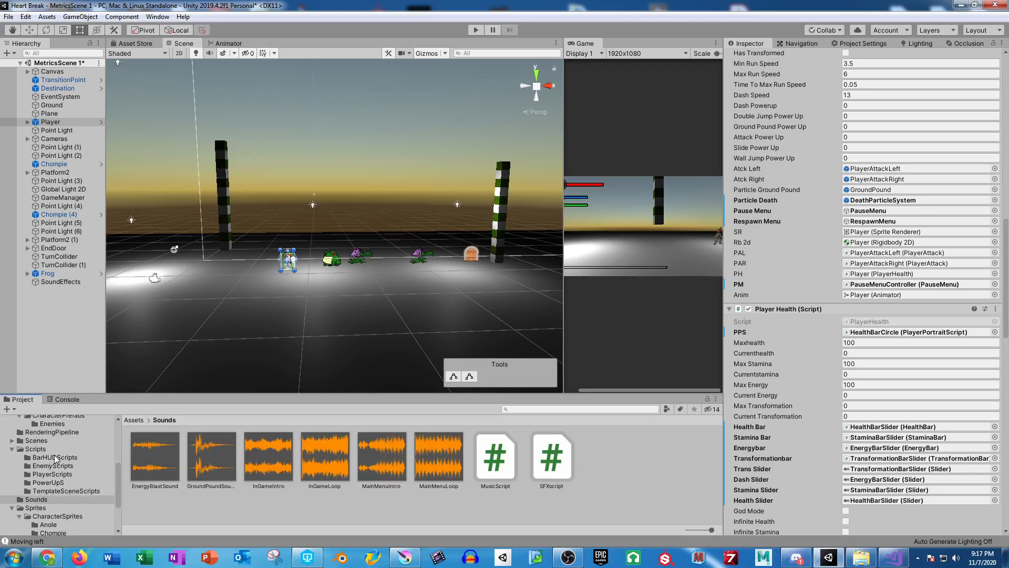
pyautogui.click(49, 474)
pyautogui.click(158, 465)
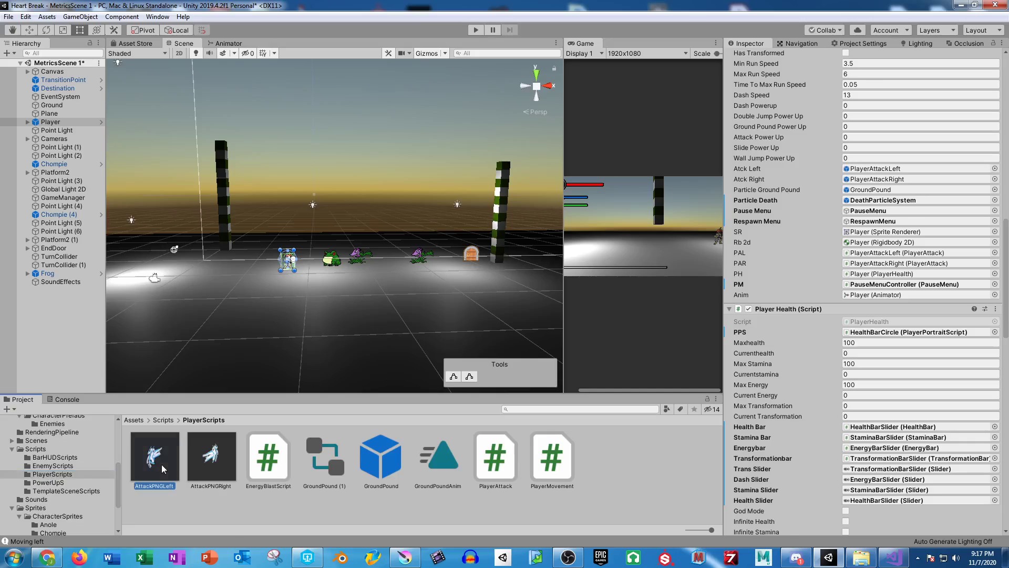
pyautogui.click(206, 463)
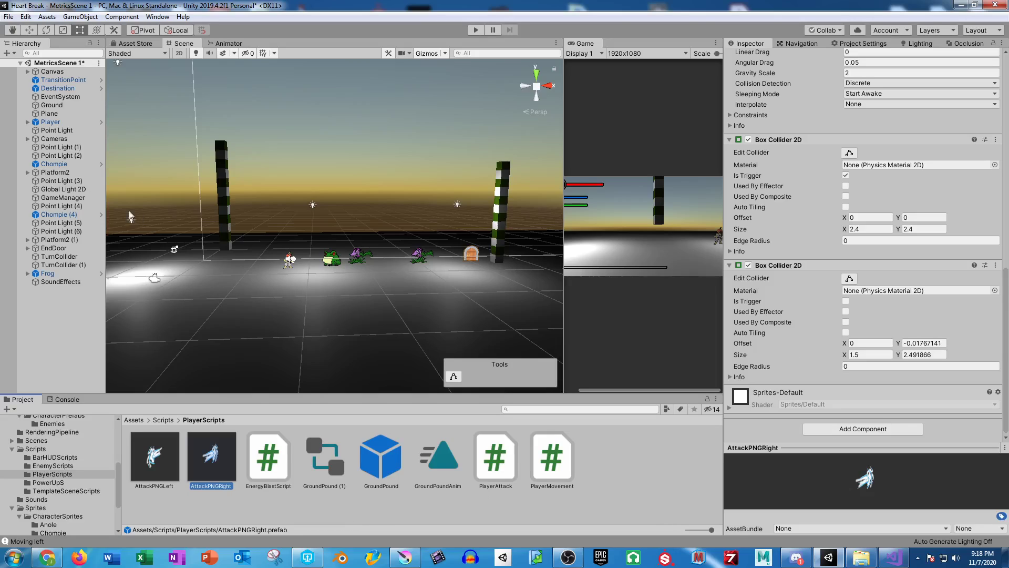
# - Inspect the Player's PlayerAttackRight child and its contents, and review the Player's own Audio Source component
pyautogui.click(28, 121)
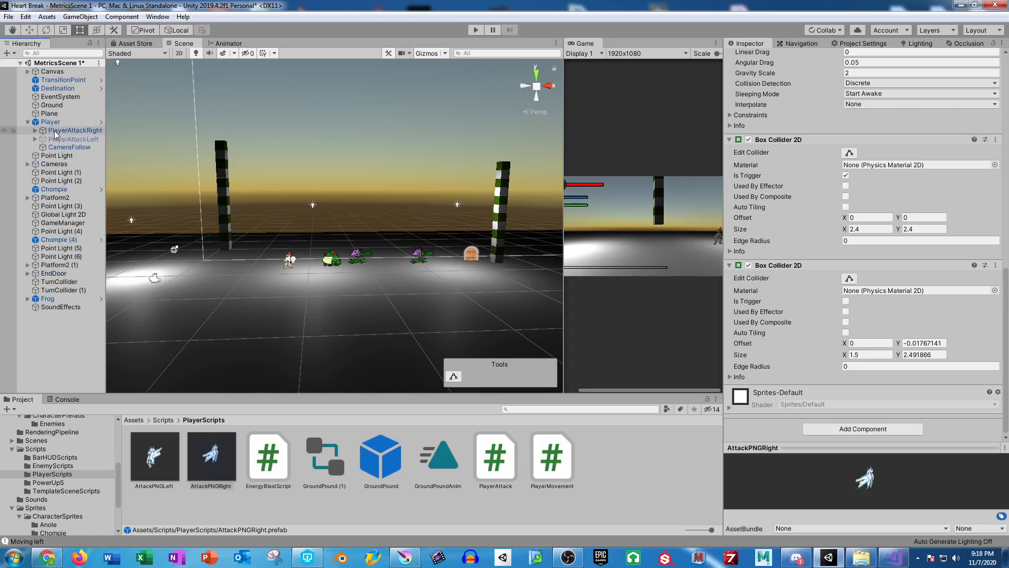
pyautogui.click(55, 132)
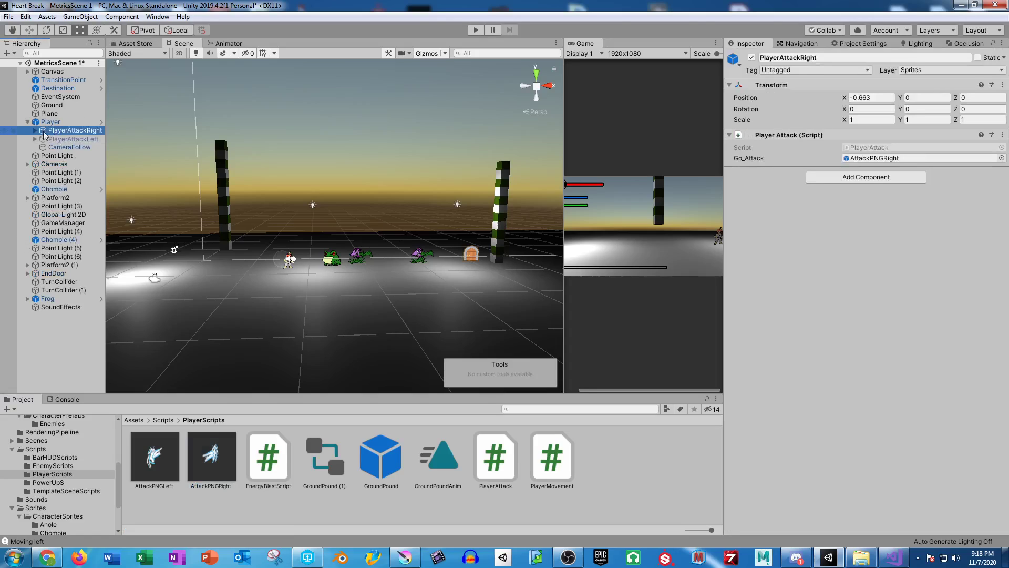
pyautogui.click(35, 131)
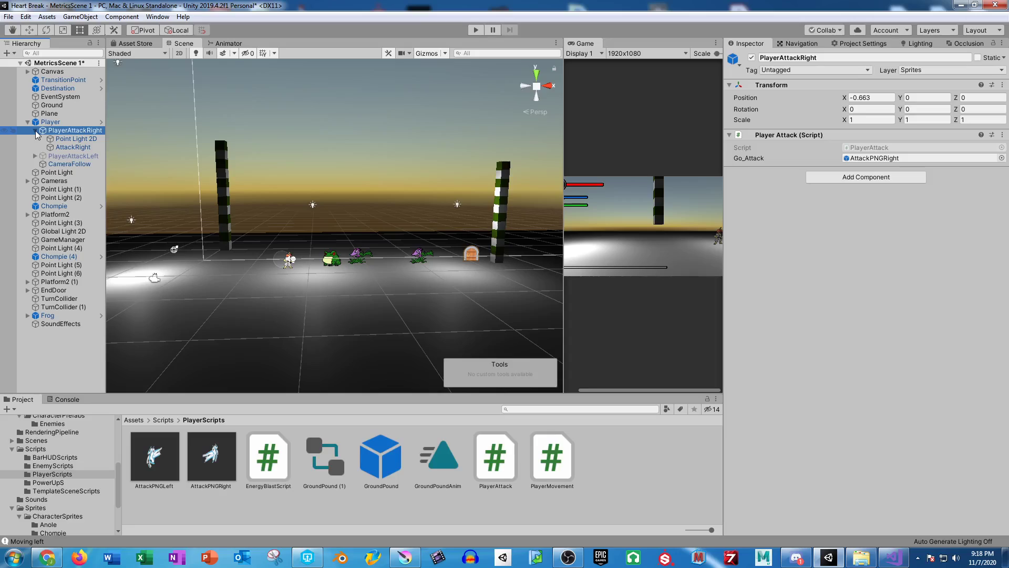
pyautogui.click(35, 132)
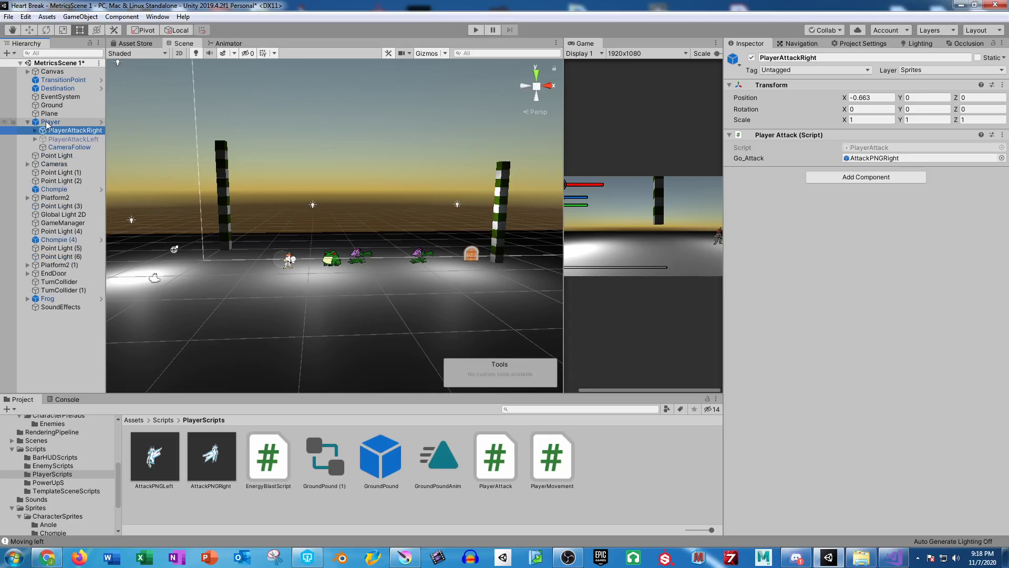
pyautogui.click(47, 124)
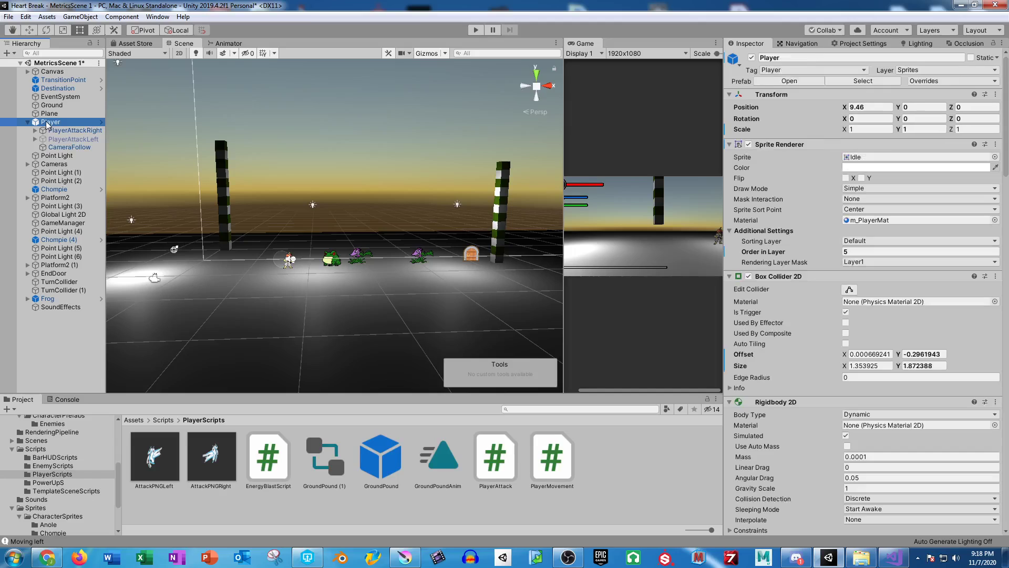
pyautogui.scroll(-10, 909, 362)
pyautogui.scroll(-10, 910, 363)
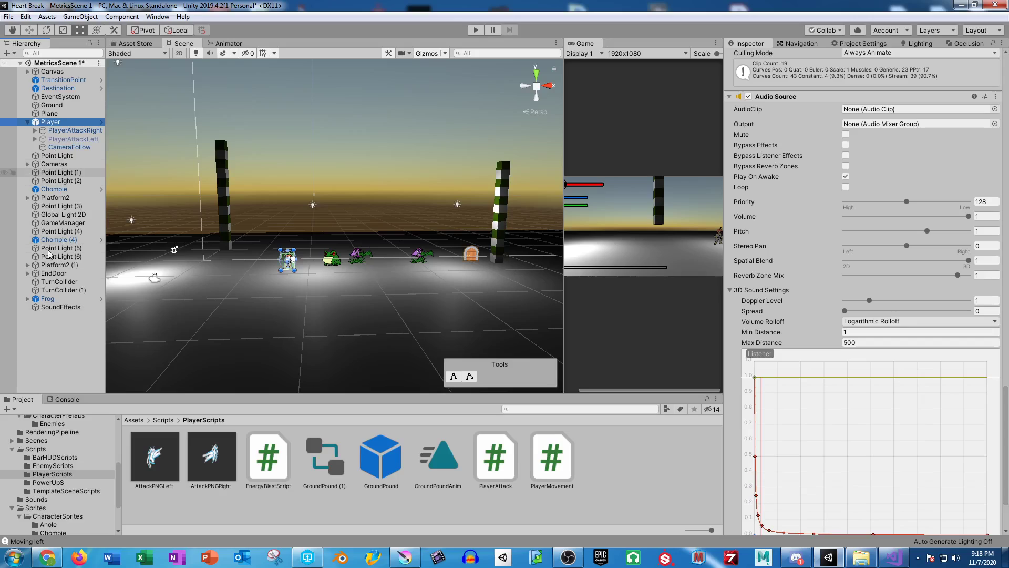
# - Find the scene references to the Player's Audio Source, inspect GameManager and PauseMenuController among them, and clear the reference filter
pyautogui.click(996, 96)
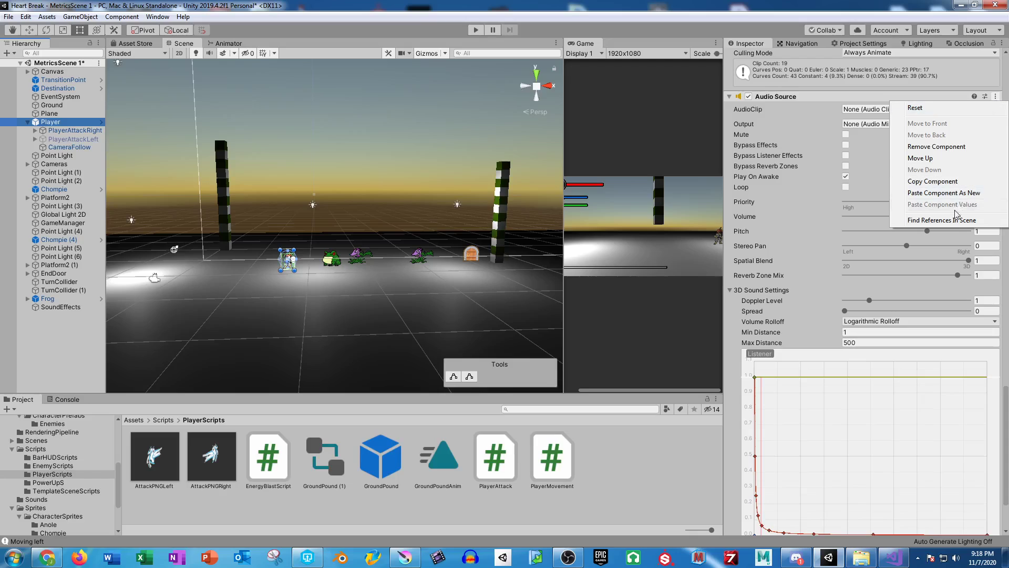
pyautogui.press('Escape')
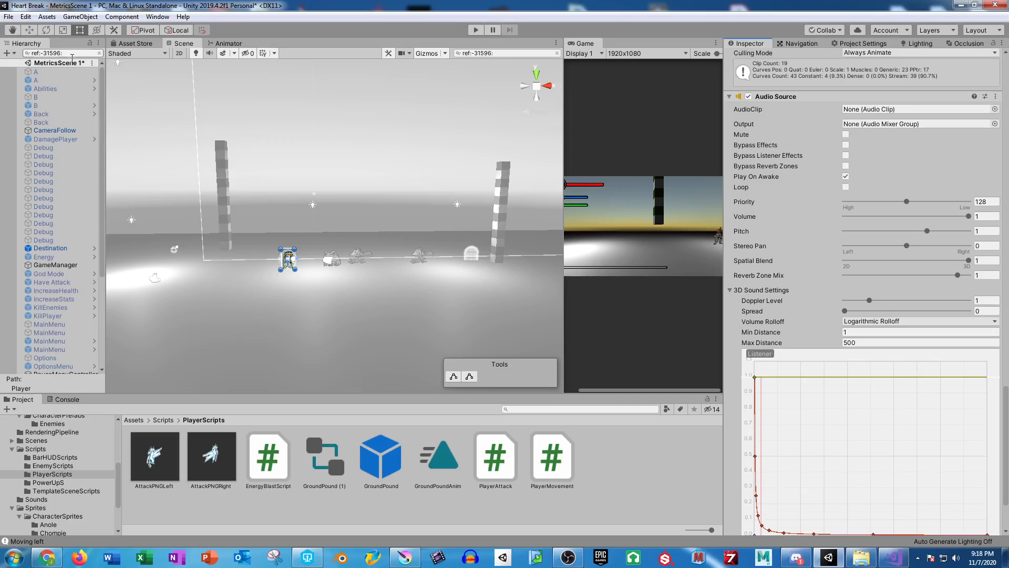
pyautogui.click(60, 265)
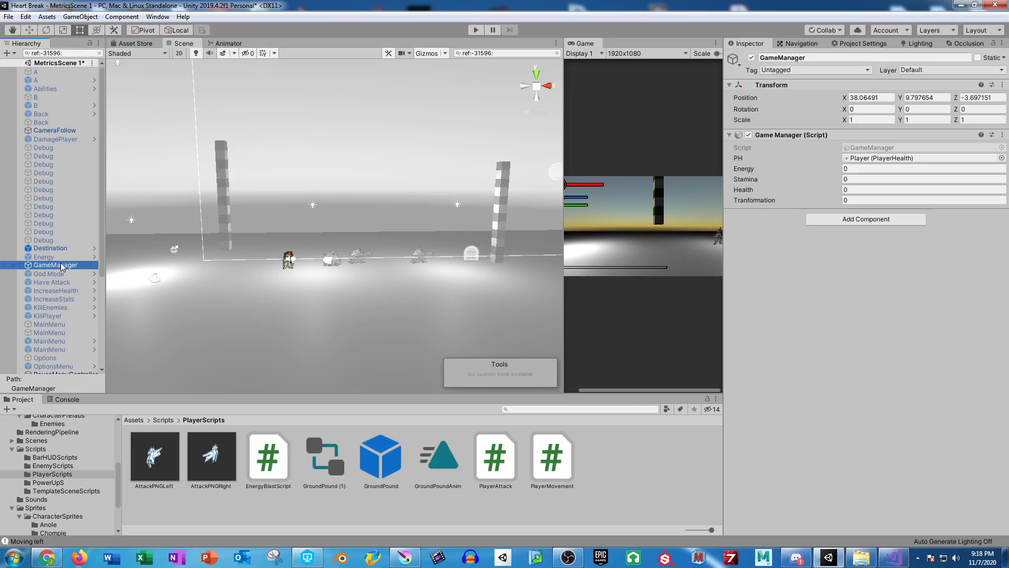
pyautogui.scroll(-4, 61, 265)
pyautogui.click(51, 280)
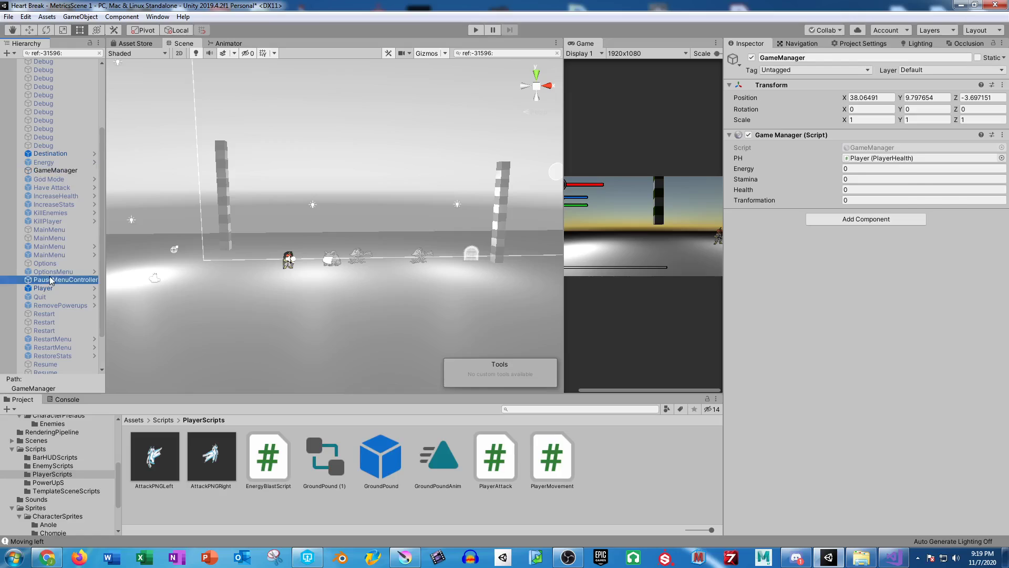
pyautogui.scroll(-2, 56, 216)
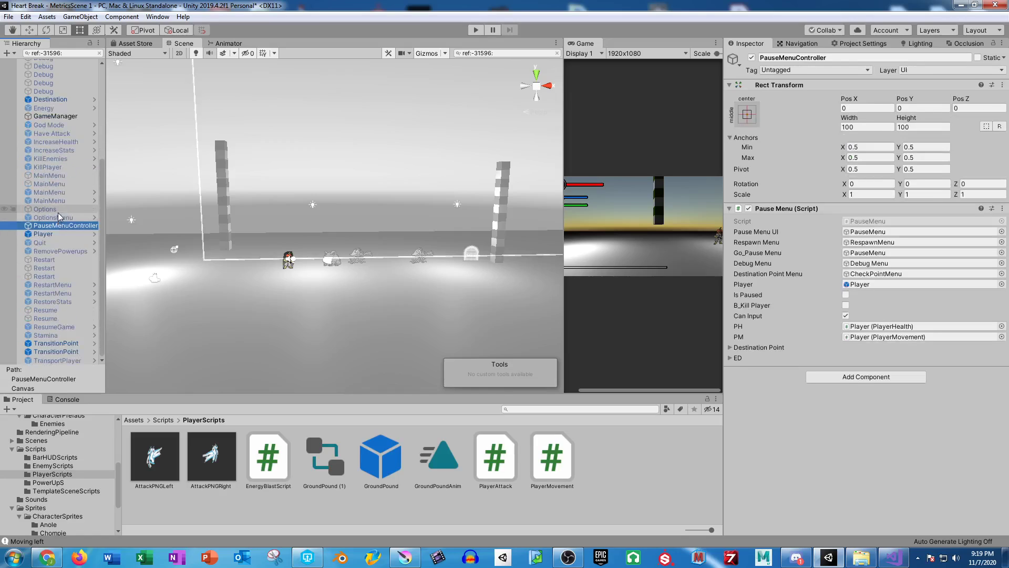
pyautogui.scroll(1, 62, 325)
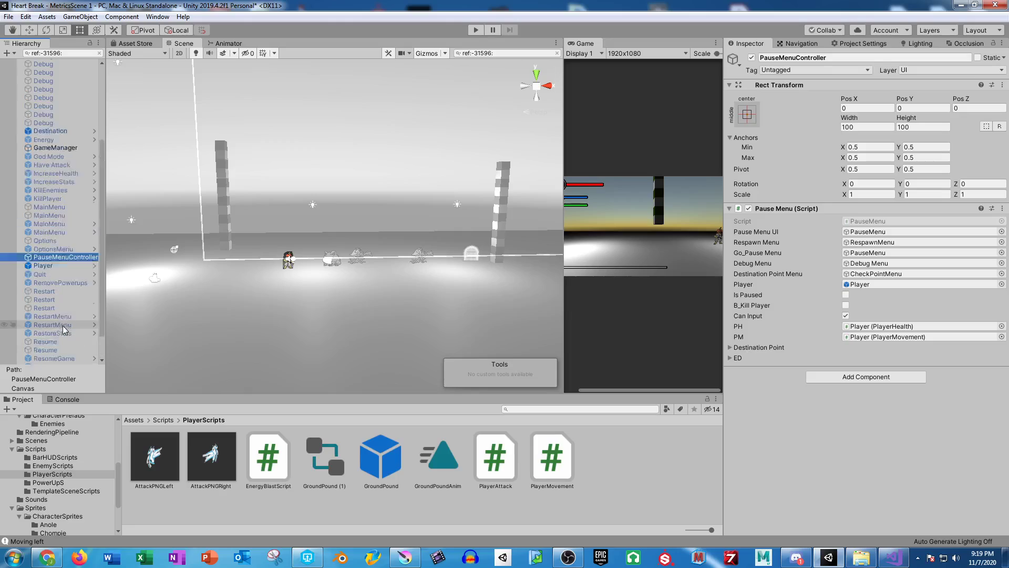
pyautogui.scroll(5, 63, 318)
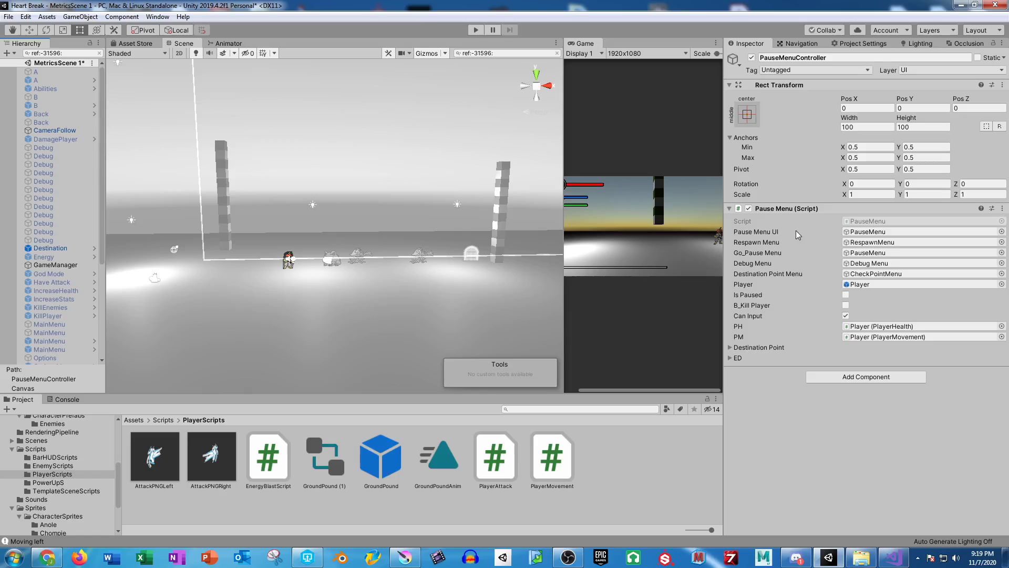
pyautogui.click(99, 53)
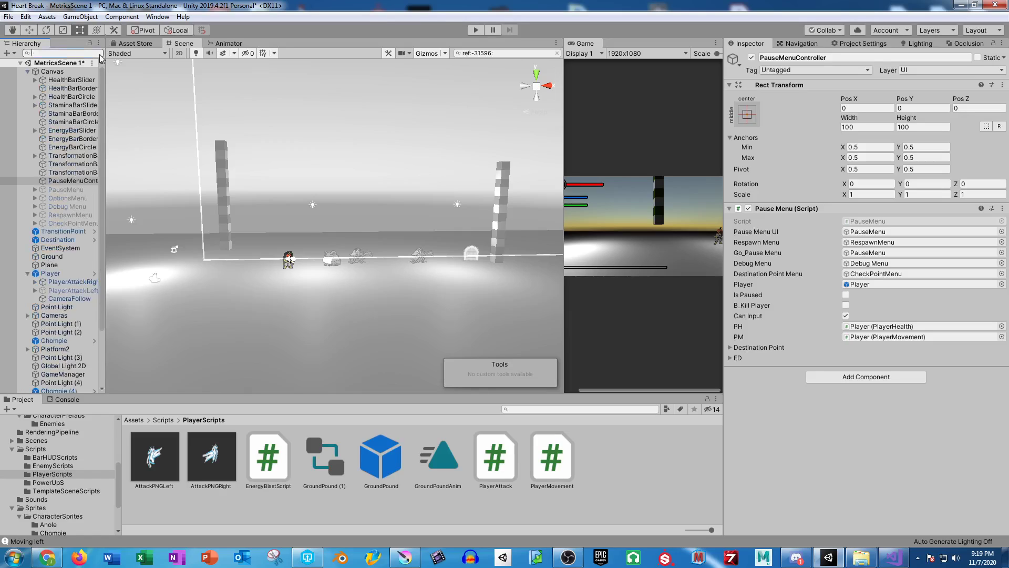
# - Select the Player again and review its Audio Source component and the component's available options
pyautogui.click(56, 272)
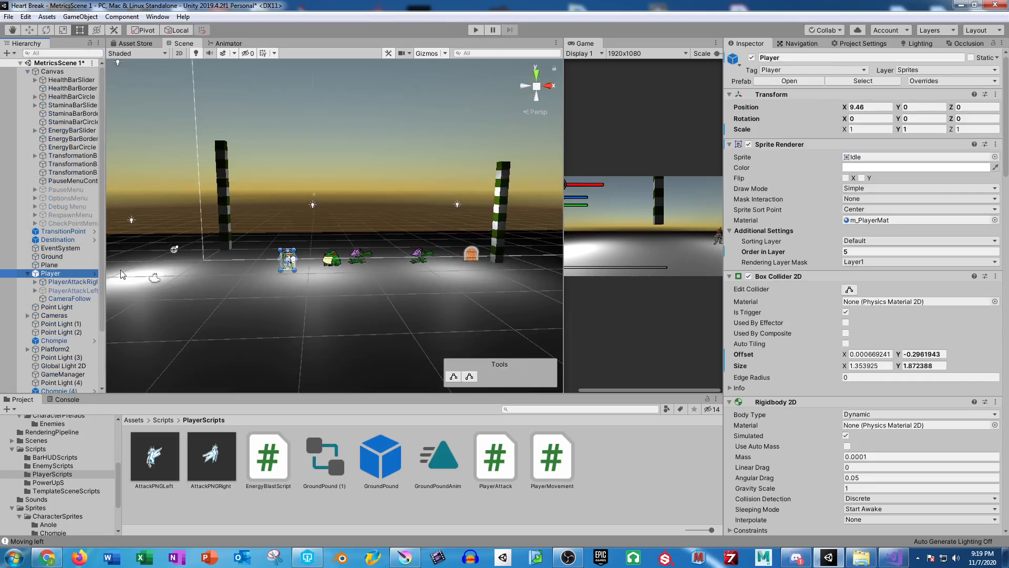
pyautogui.scroll(-15, 797, 305)
pyautogui.scroll(-3, 831, 316)
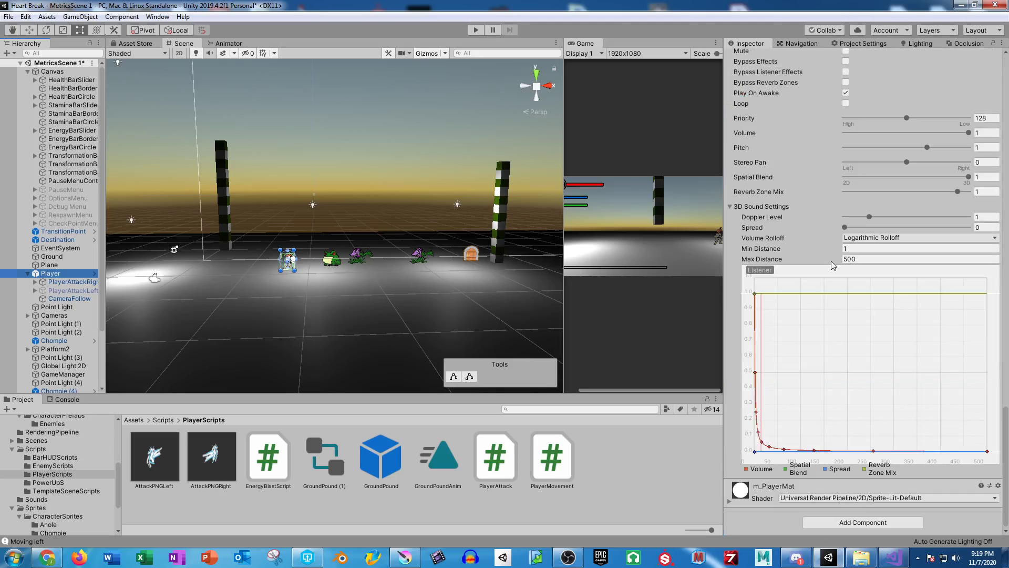
pyautogui.scroll(6, 834, 252)
pyautogui.click(996, 202)
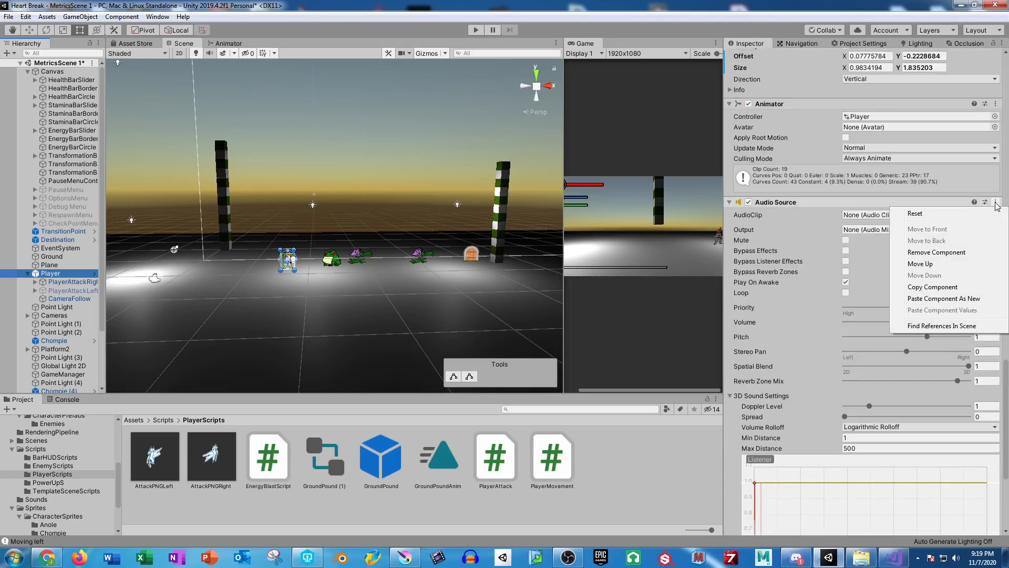
pyautogui.press('Escape')
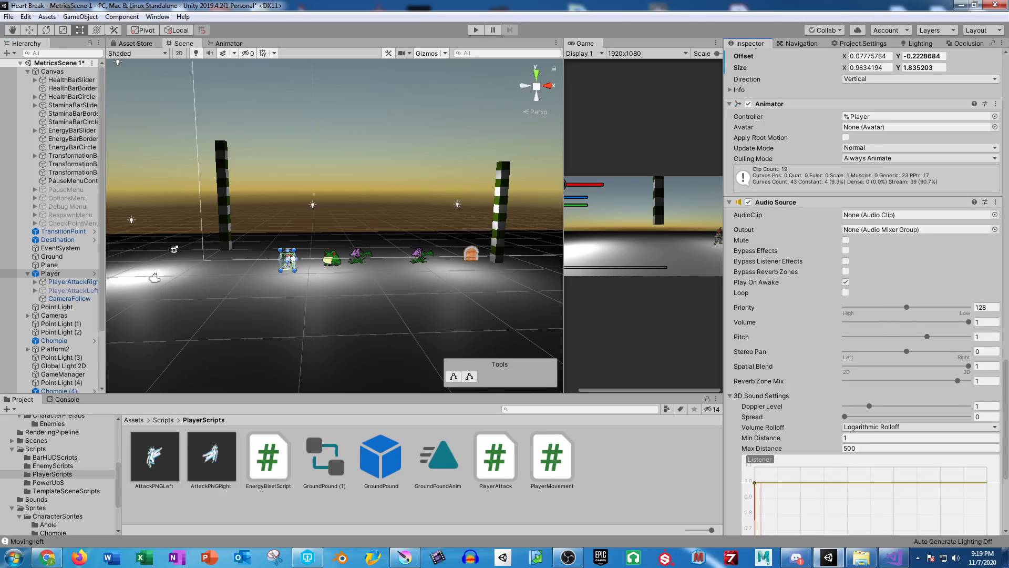
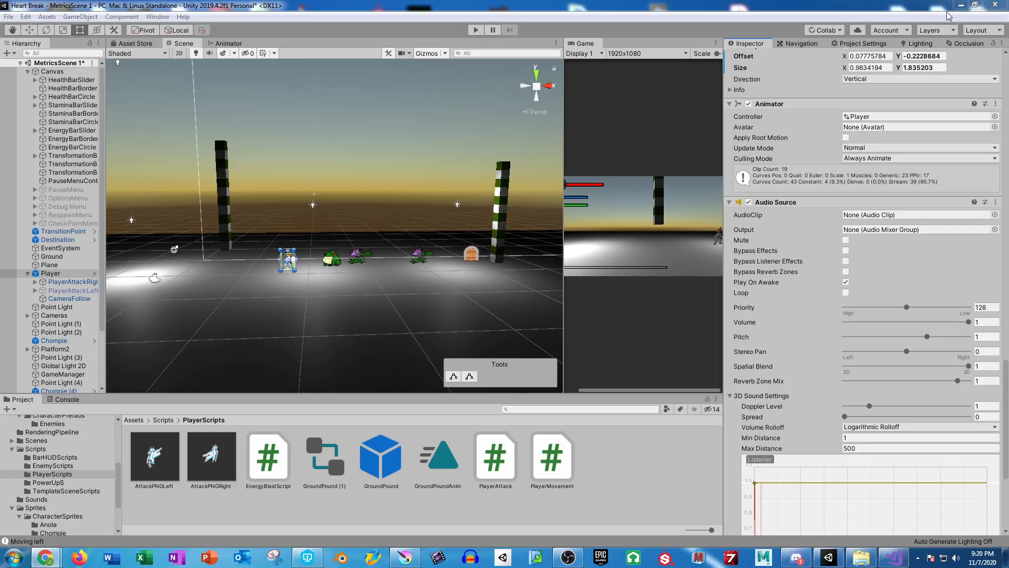
# - Use the Occlusion scene filter for renderers as a pattern and filter the hierarchy with t:AudioSource
pyautogui.click(960, 43)
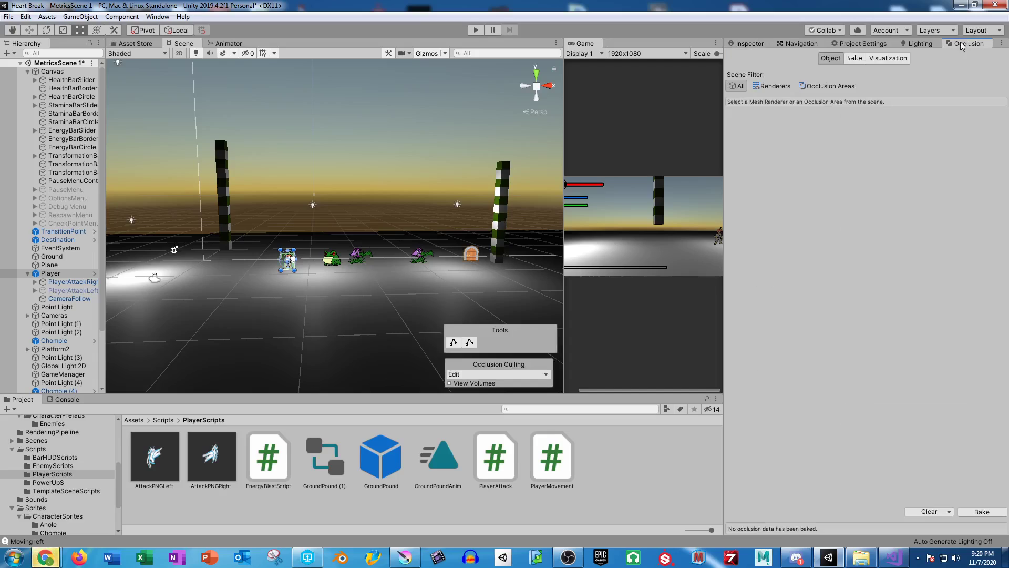
pyautogui.click(761, 87)
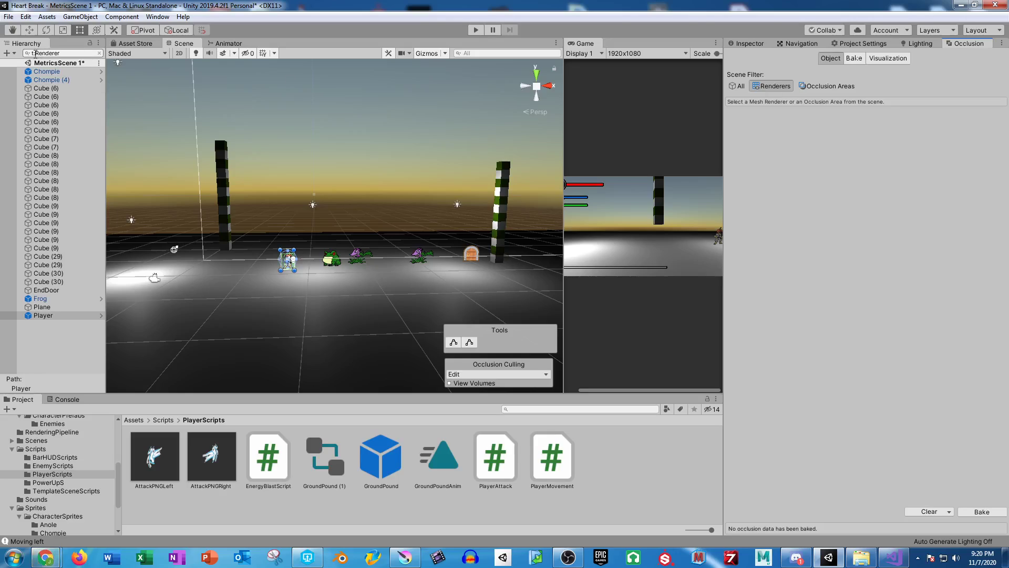
pyautogui.moveTo(37, 53); pyautogui.dragTo(94, 58)
pyautogui.write('Au')
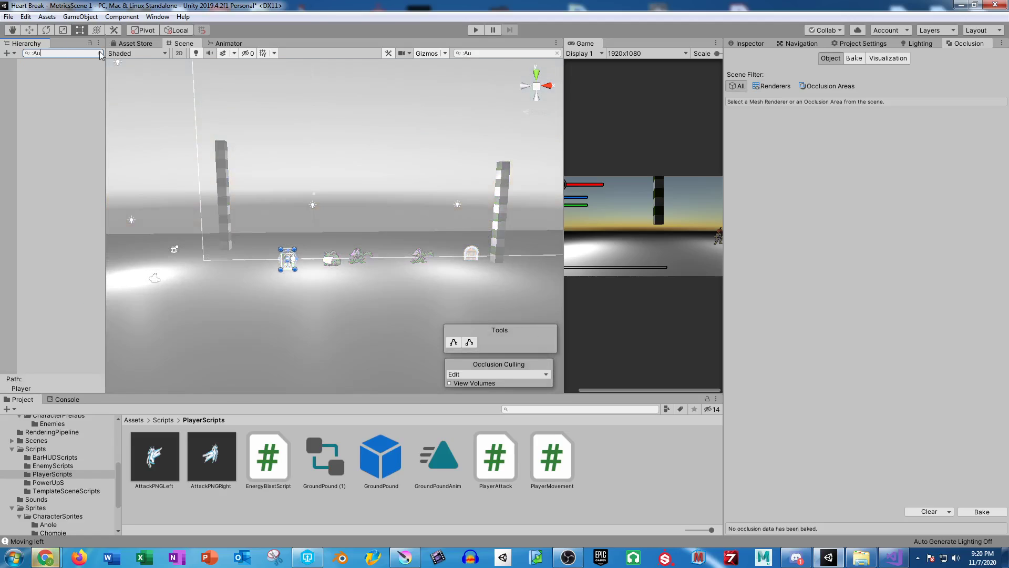
pyautogui.write('dioSource')
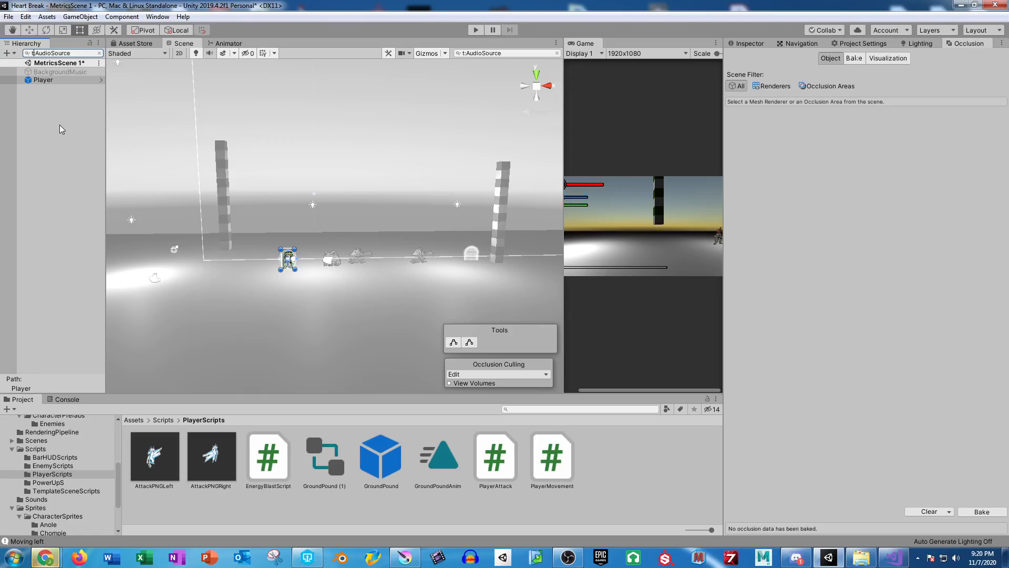
pyautogui.click(58, 100)
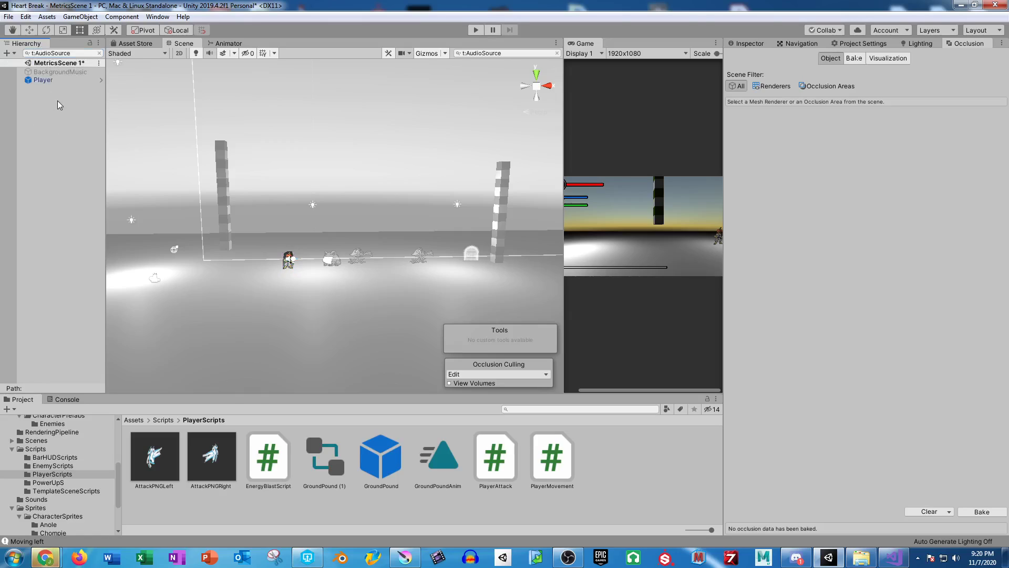
# - Inspect the Audio Source settings of the BackgroundMusic object and of the Player
pyautogui.click(69, 71)
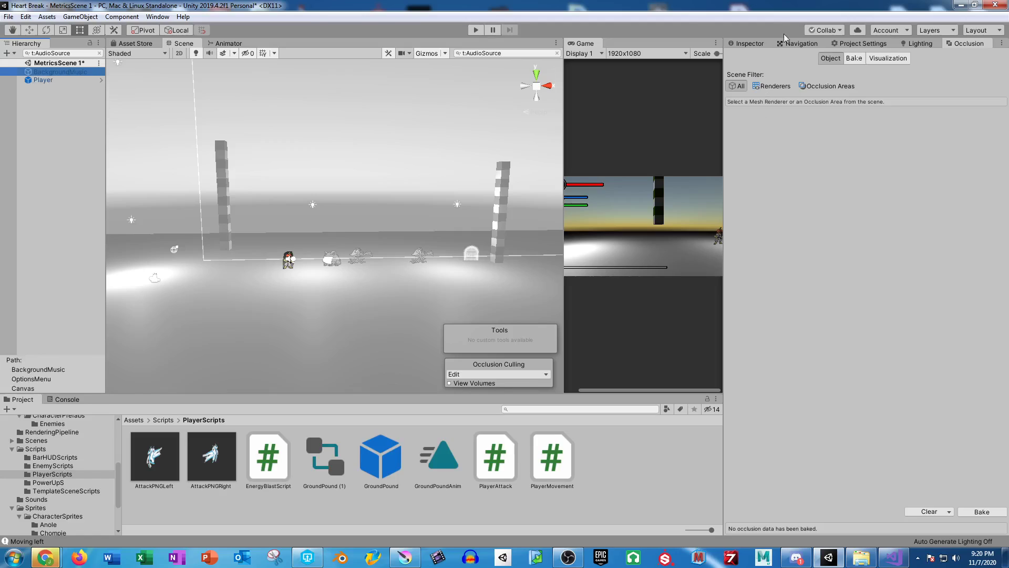
pyautogui.click(749, 44)
pyautogui.scroll(5, 807, 238)
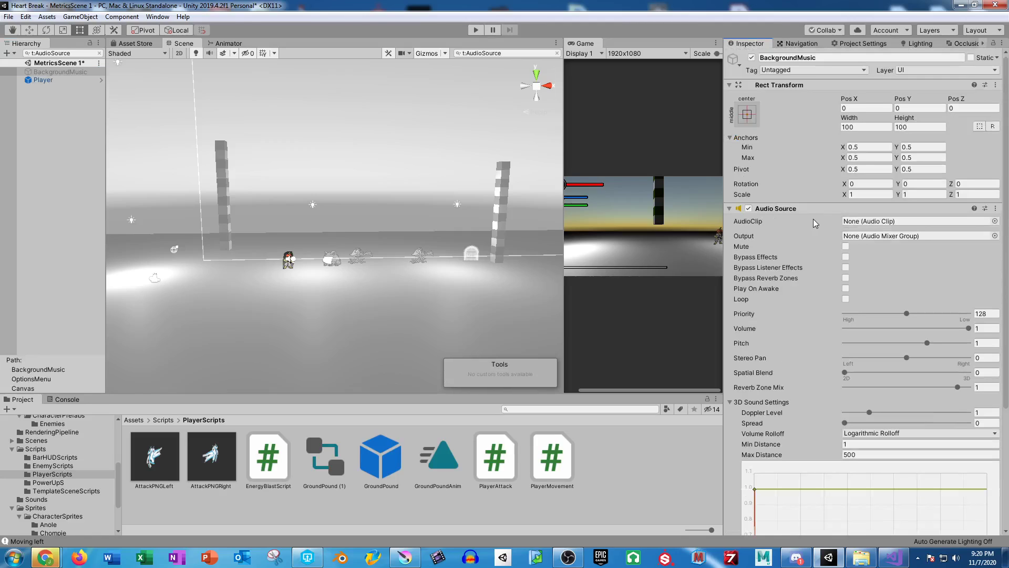
pyautogui.scroll(-5, 803, 216)
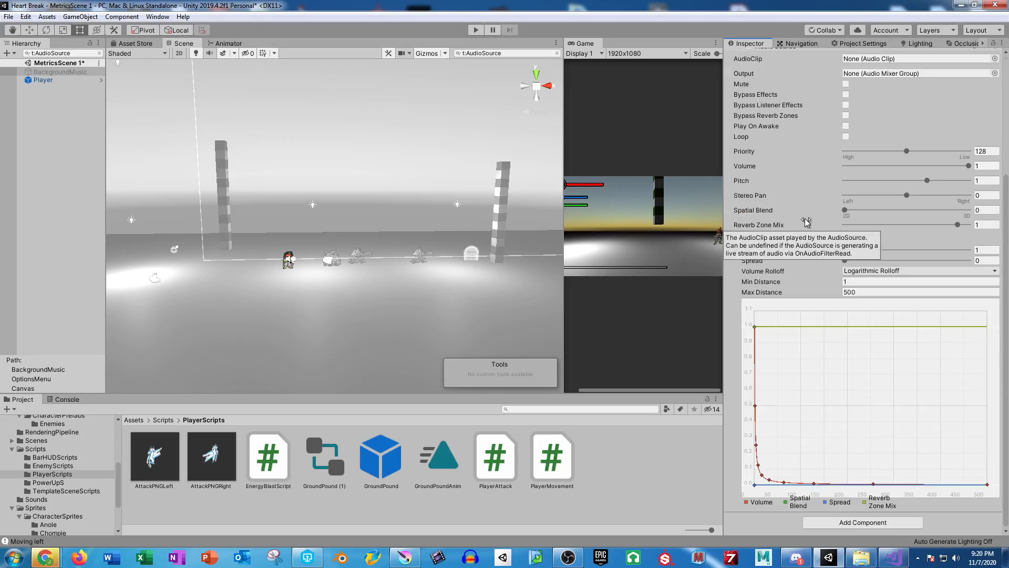
pyautogui.scroll(5, 806, 219)
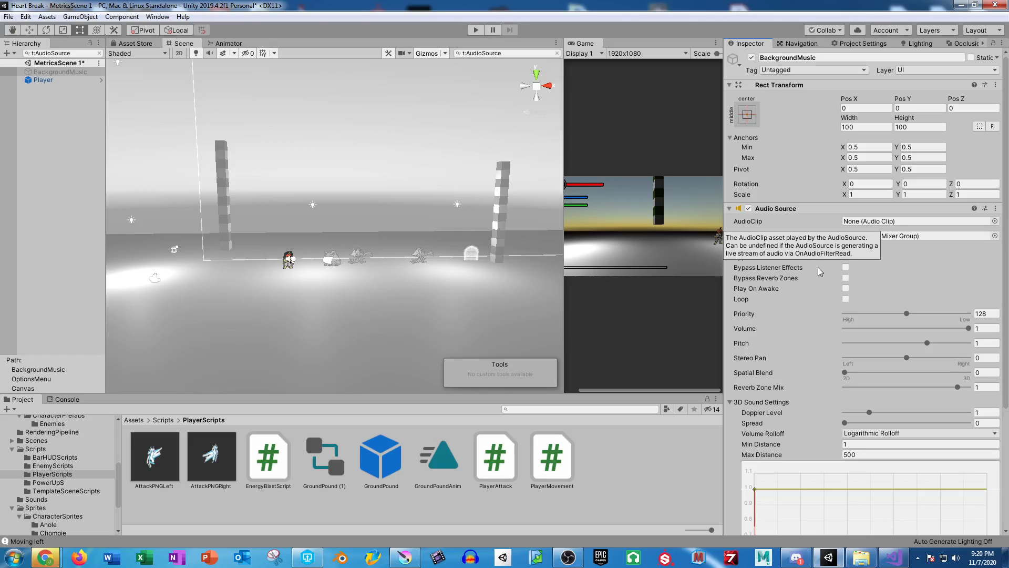
pyautogui.click(59, 80)
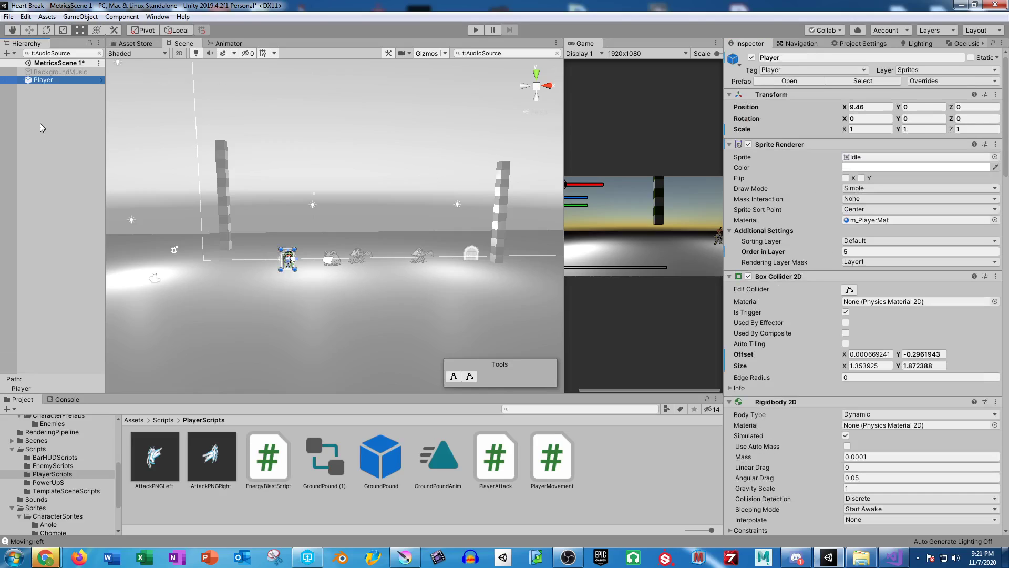
pyautogui.scroll(-15, 840, 263)
pyautogui.click(846, 271)
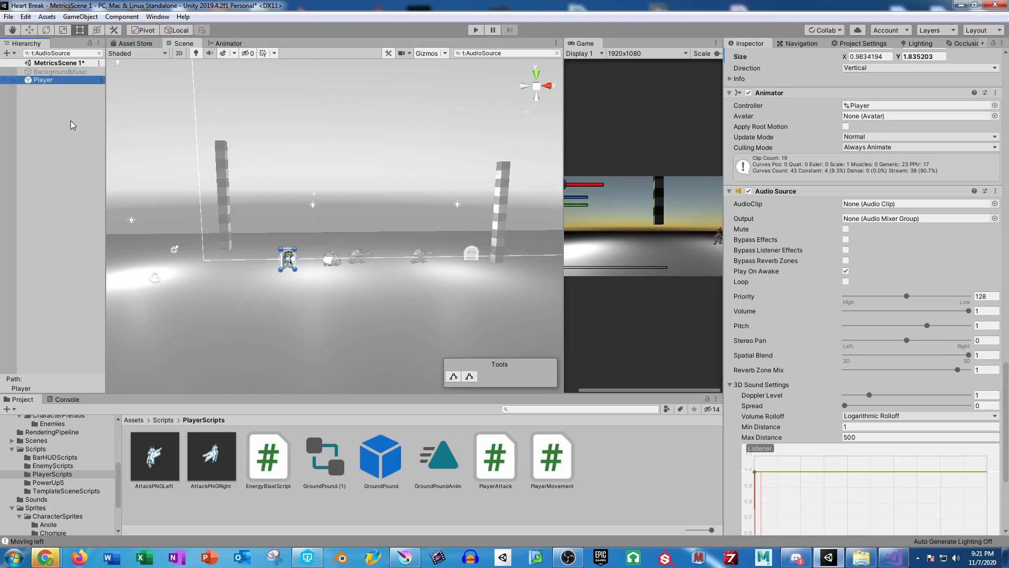
# - Lock the Inspector on the SoundEffects object and filter the full hierarchy with t:audiosource
pyautogui.click(99, 53)
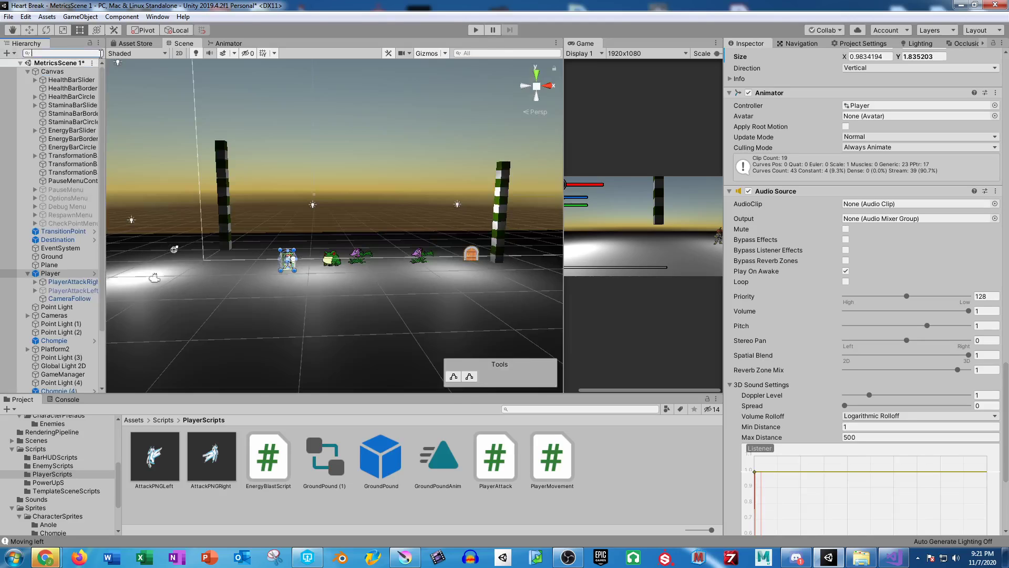
pyautogui.click(62, 388)
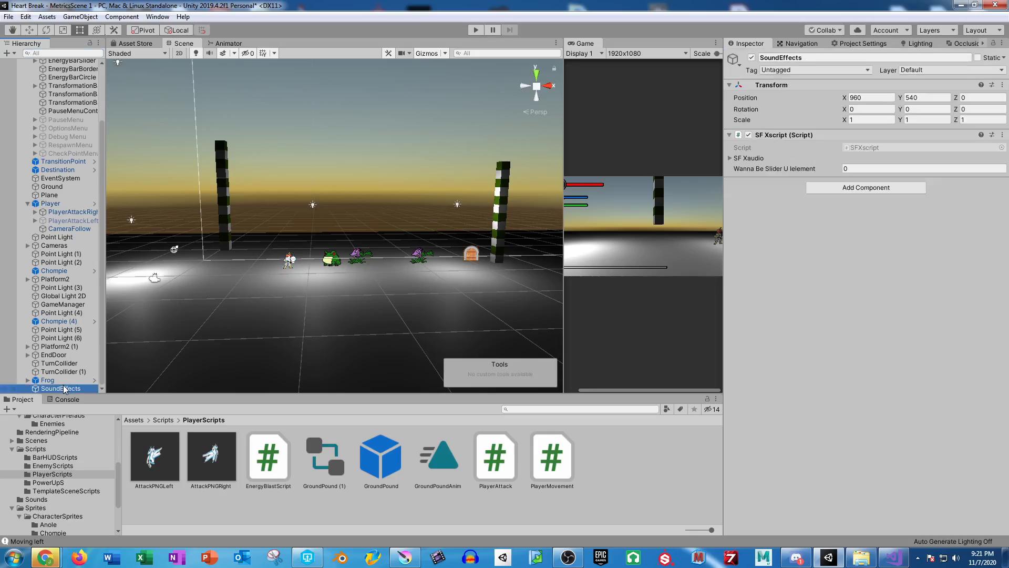
pyautogui.click(994, 45)
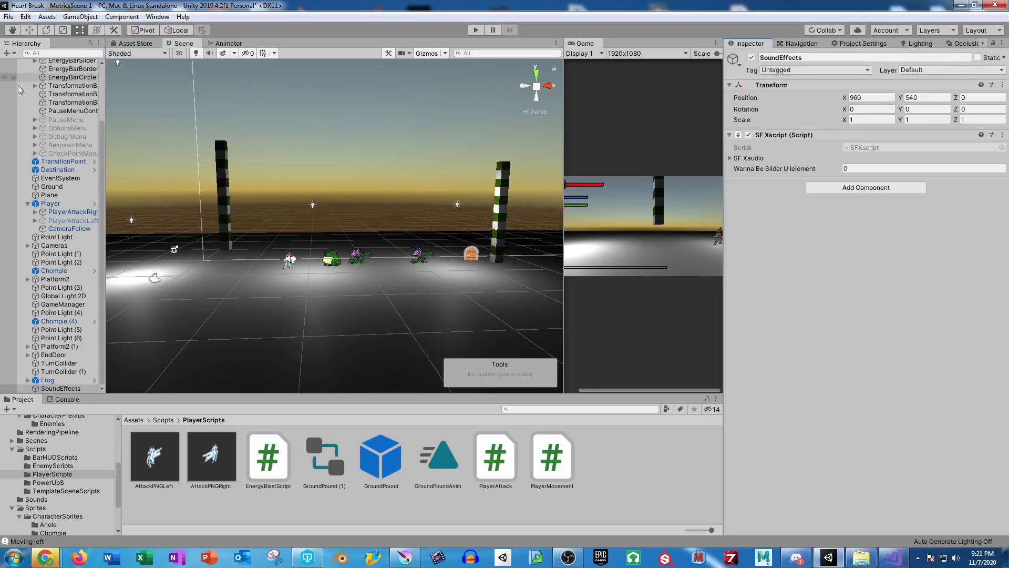
pyautogui.click(51, 53)
pyautogui.write('t:audio')
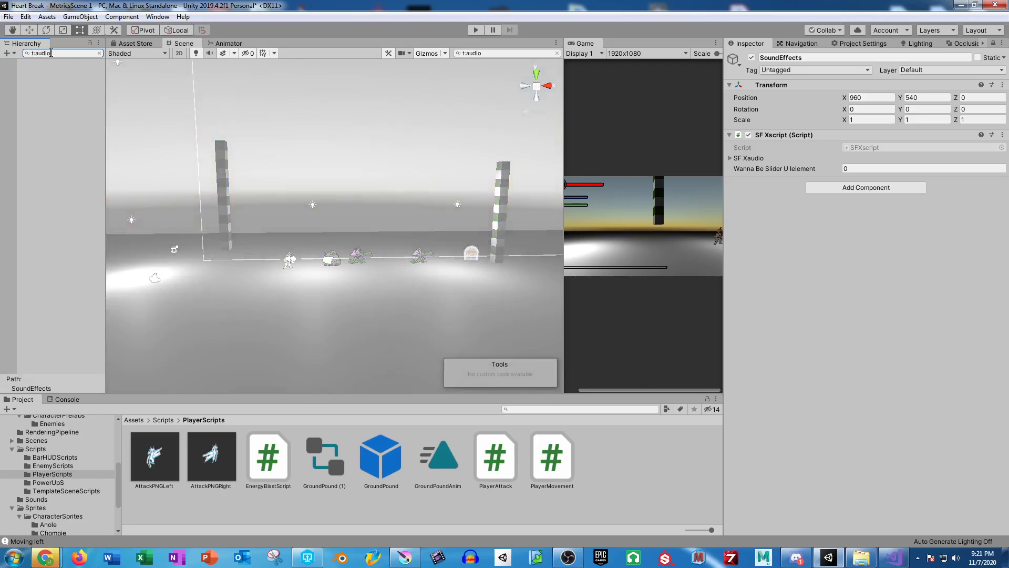
pyautogui.write('source')
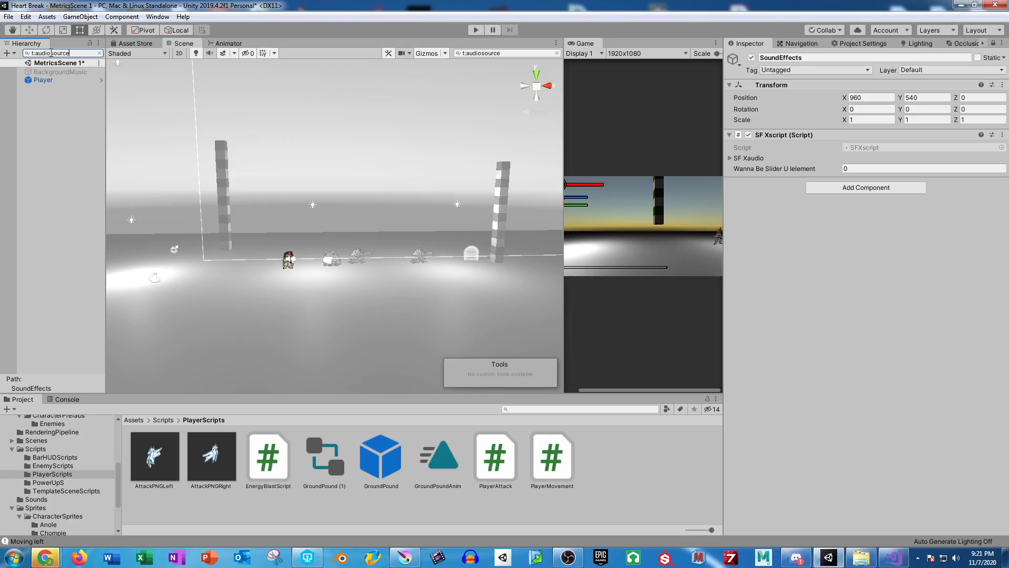
# - Assign the Player's Audio Source to the SF Xaudio array of SFXscript and expand the array
pyautogui.moveTo(50, 80); pyautogui.dragTo(758, 164)
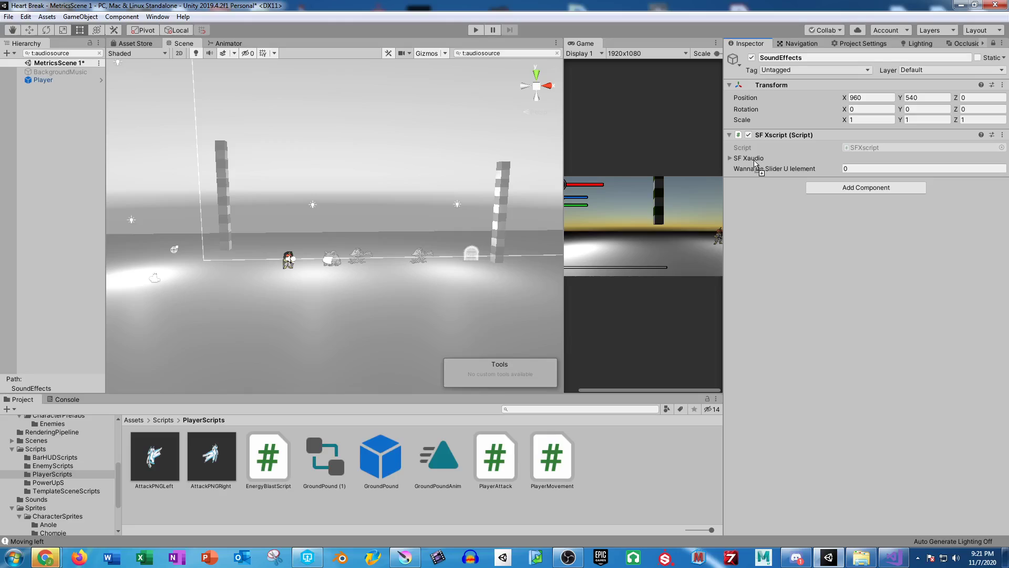
pyautogui.click(44, 79)
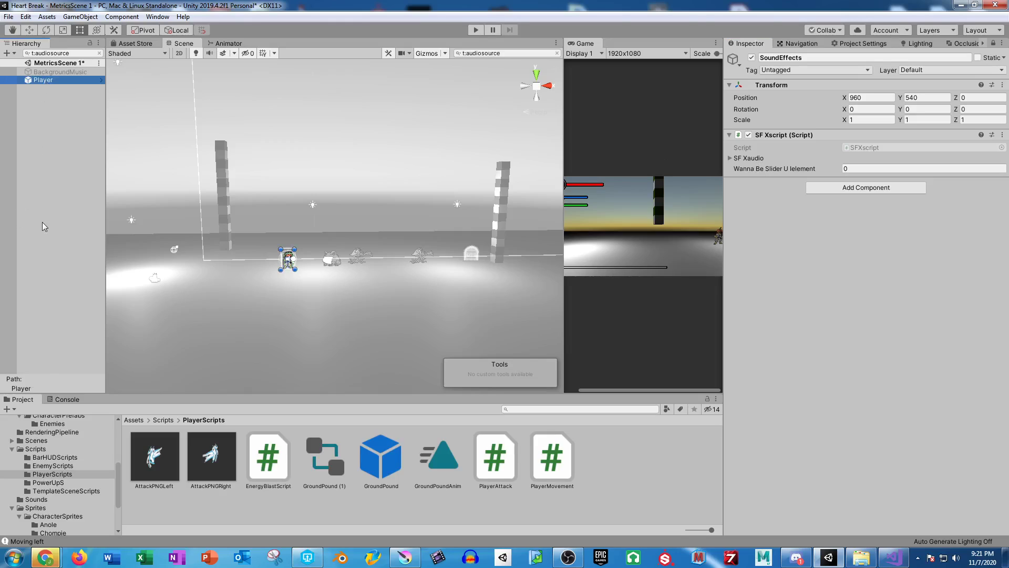
pyautogui.click(731, 158)
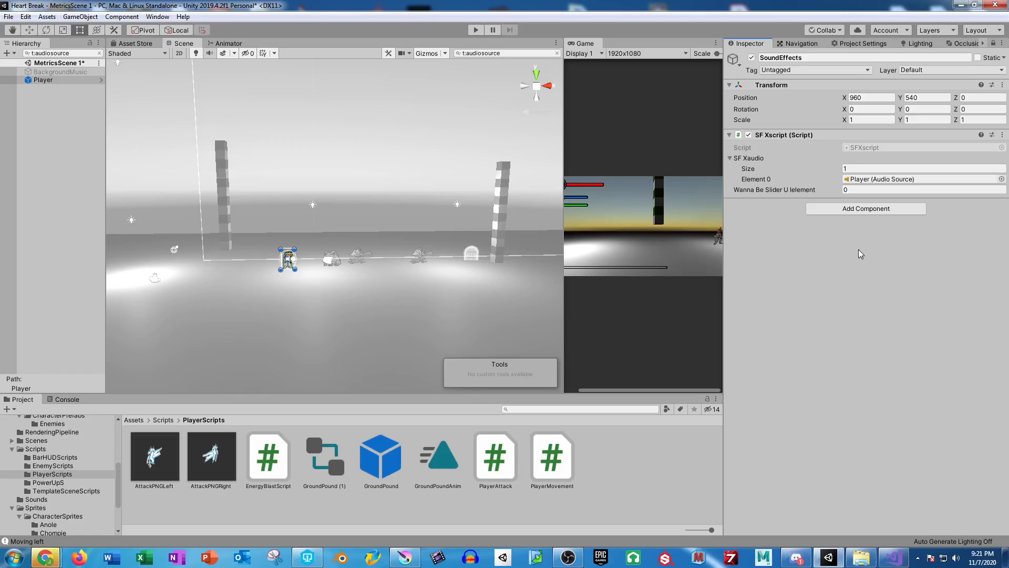
# - Check the SFXscript code in Visual Studio, return to Unity and clear the hierarchy's audio source filter
pyautogui.click(893, 557)
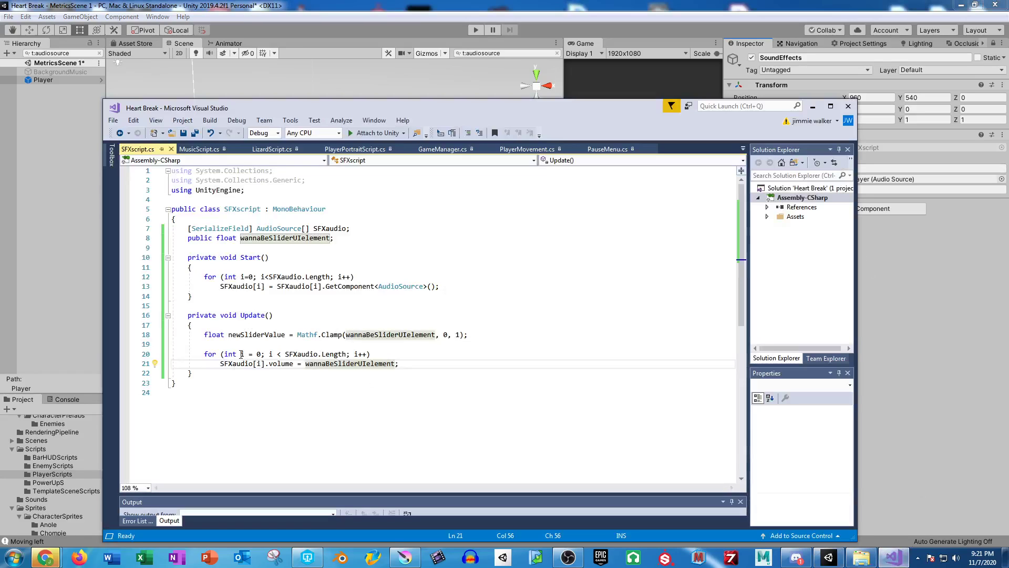
pyautogui.click(326, 5)
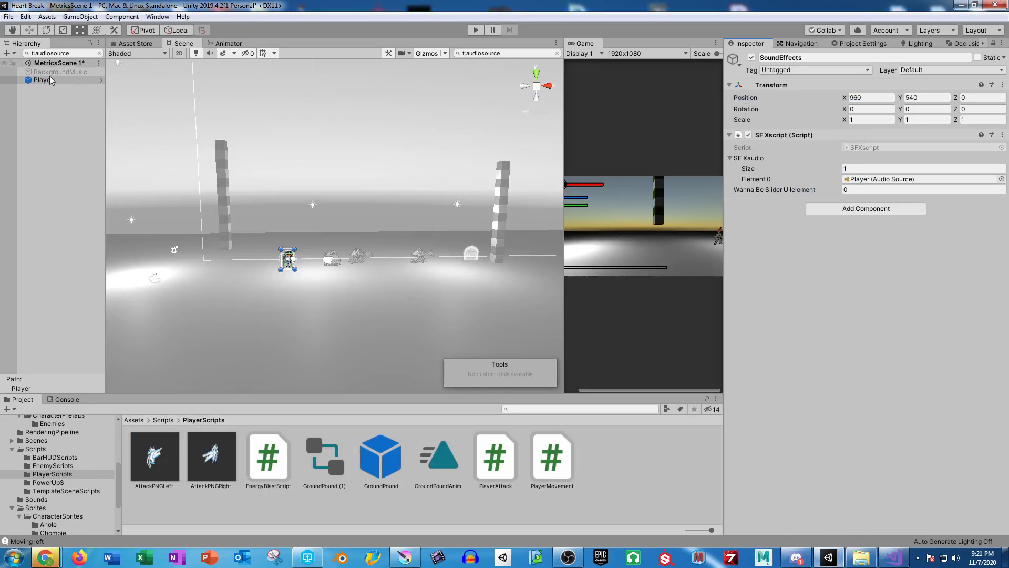
pyautogui.click(99, 53)
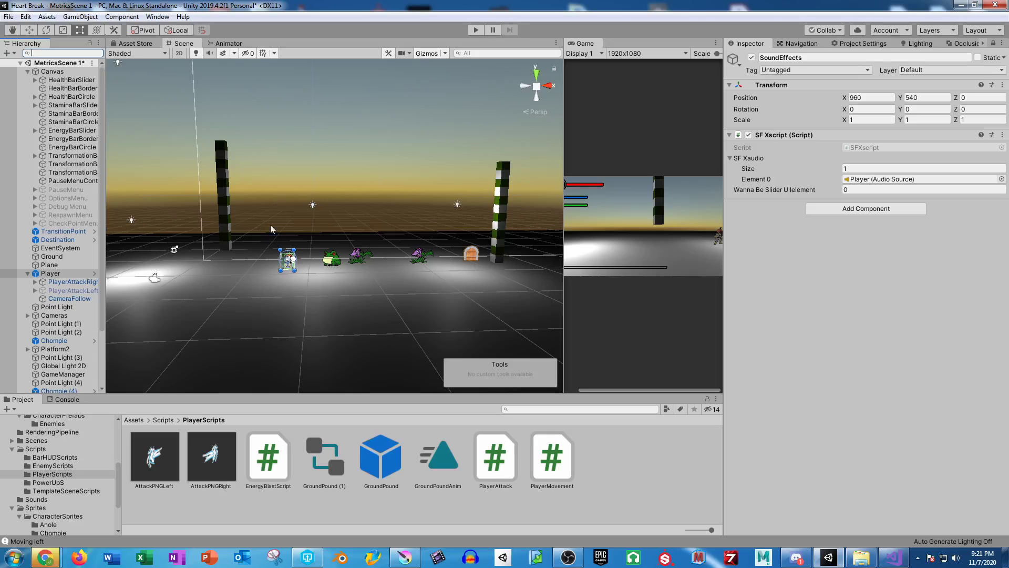
# - Play the scene, test the SFXscript's Wanna Be Slider value at 0.5 and at 1, and exit Play mode
pyautogui.click(477, 33)
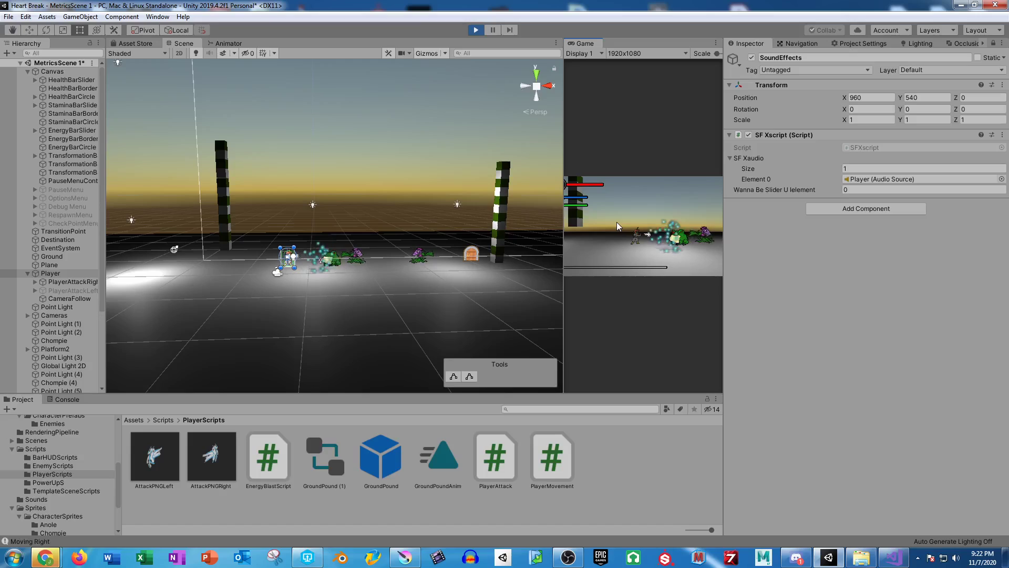
pyautogui.click(868, 190)
pyautogui.write('0.5')
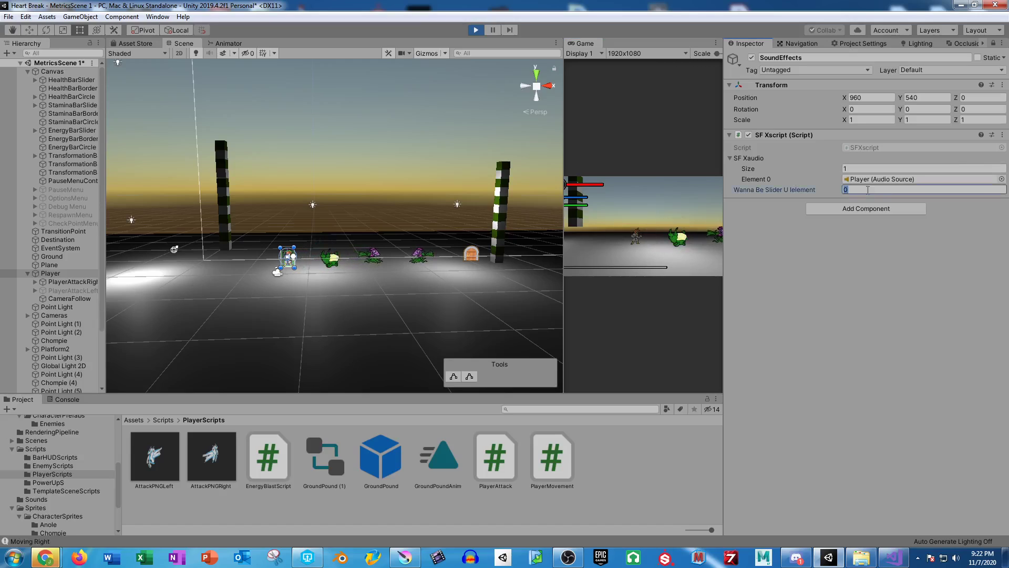
pyautogui.press('Return')
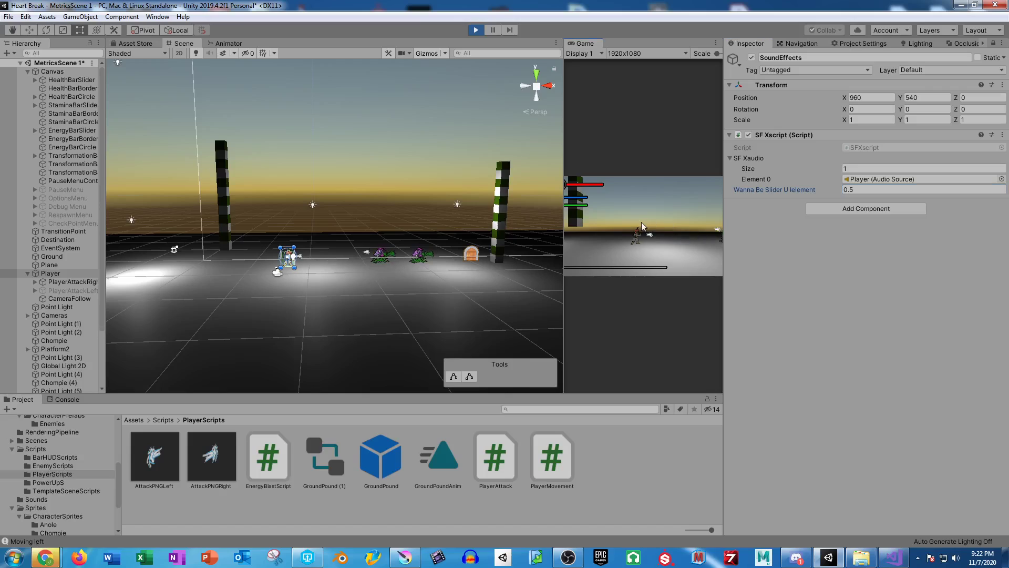
pyautogui.click(871, 190)
pyautogui.write('1')
pyautogui.press('Return')
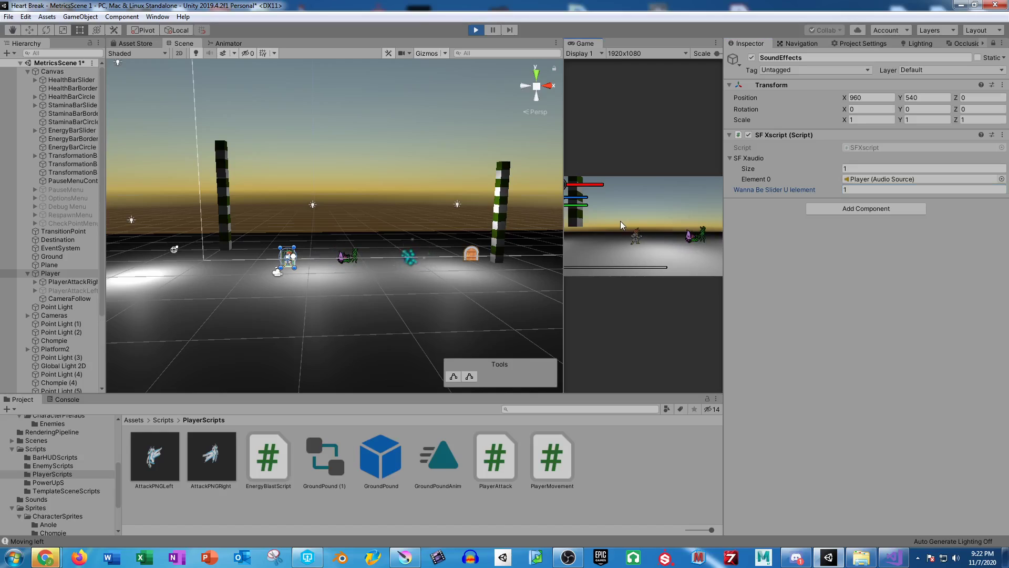
pyautogui.click(473, 30)
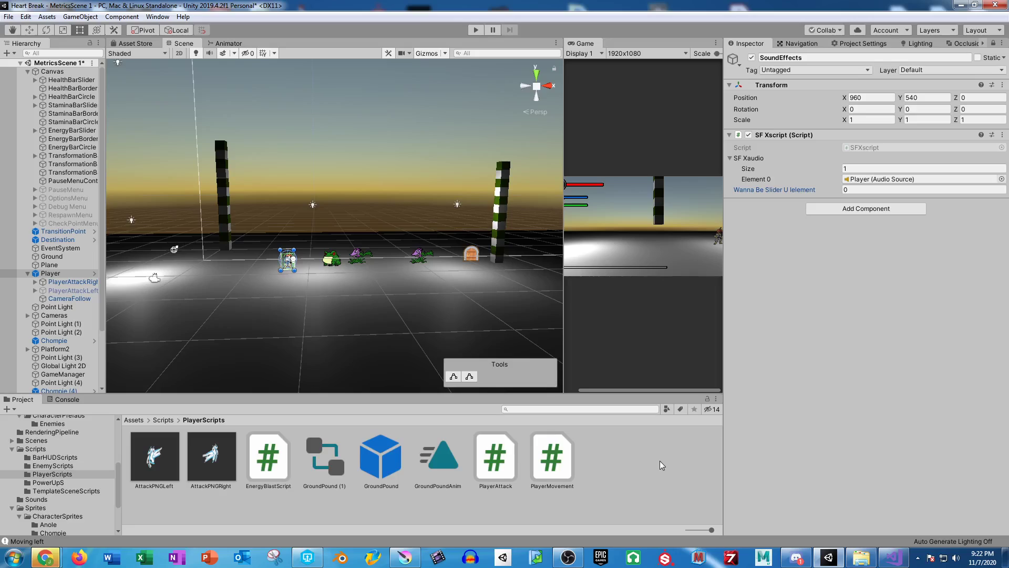
# - Switch to Perforce P4V and mark SFXscript.cs and SFXscript.cs.meta for add in the default changelist
pyautogui.scroll(-3, 54, 343)
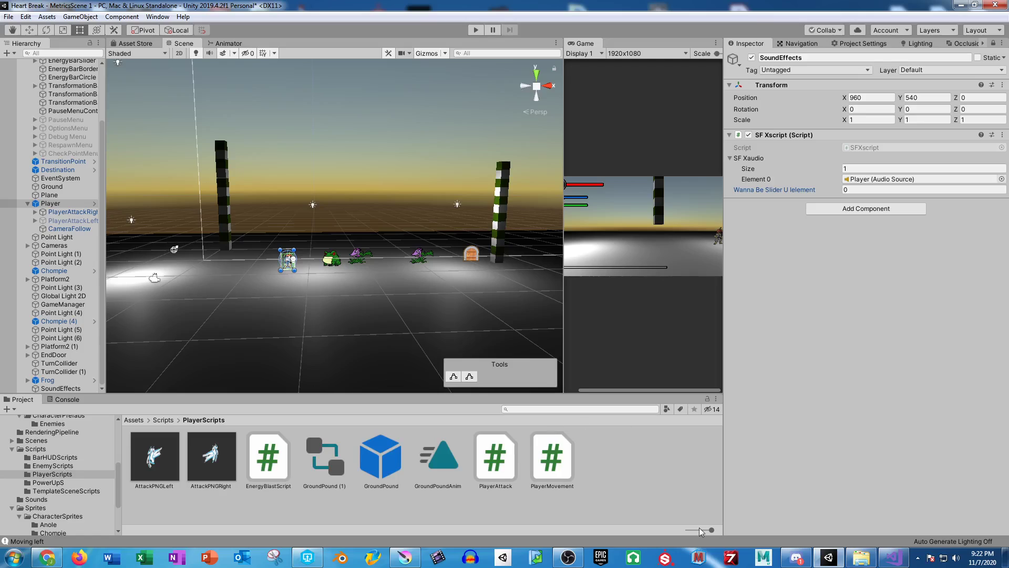
pyautogui.click(303, 558)
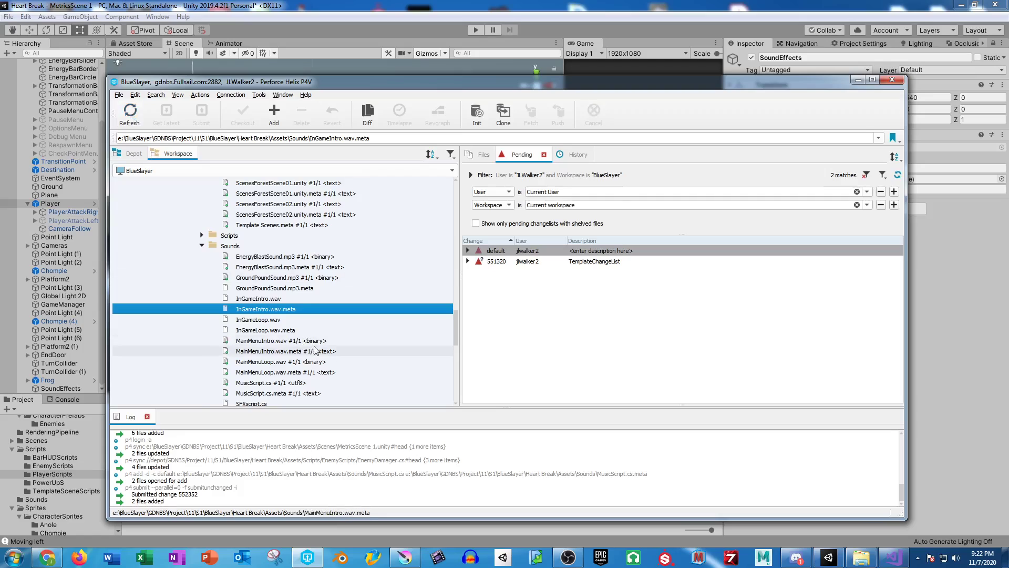
pyautogui.scroll(-1, 302, 347)
pyautogui.click(272, 372)
pyautogui.keyDown('shift'); pyautogui.click(276, 383); pyautogui.keyUp('shift')
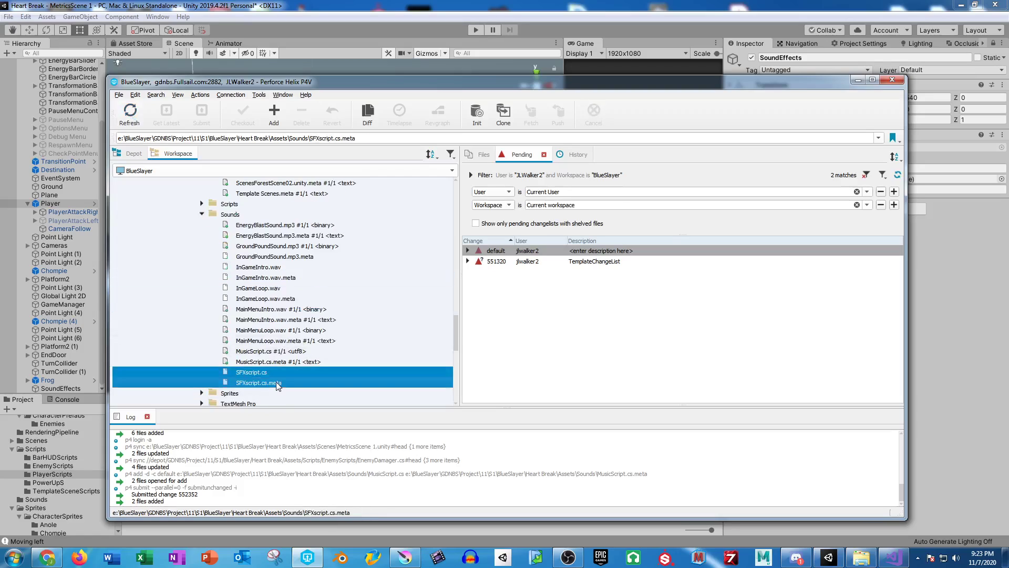
pyautogui.click(274, 113)
pyautogui.click(508, 337)
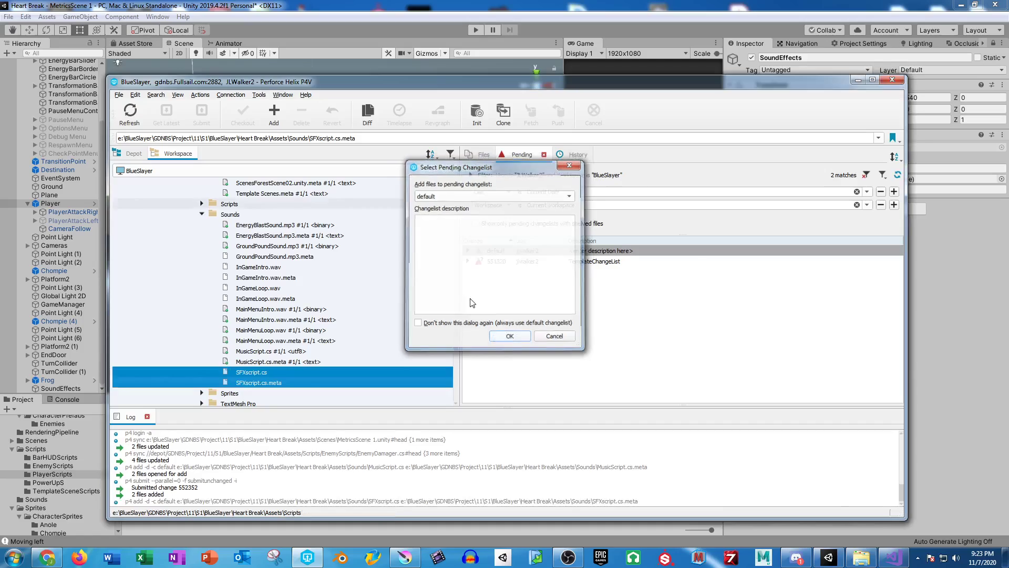
# - Submit the two SFXscript files with the changelist description "Added SFX sound script"
pyautogui.click(202, 113)
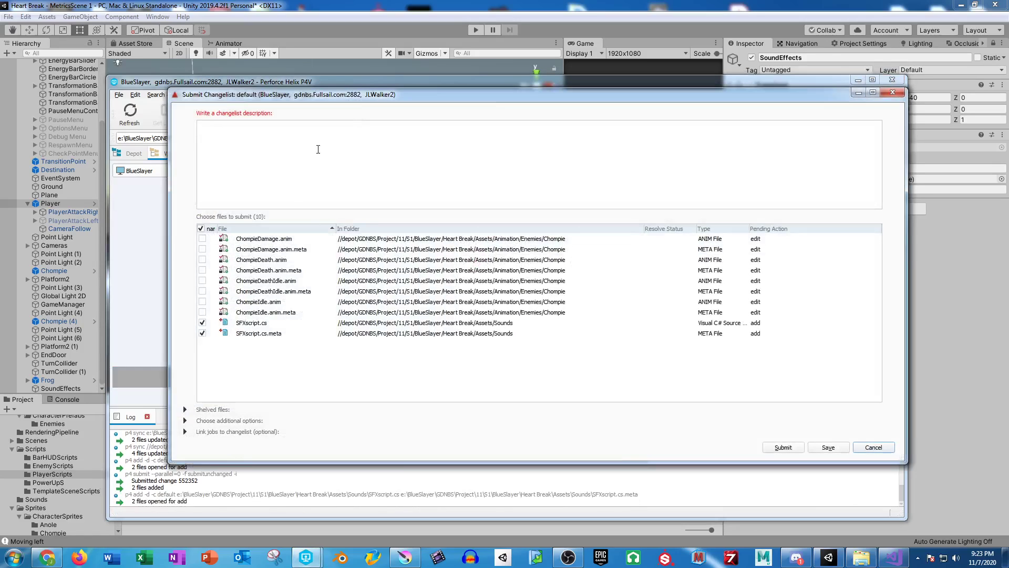
pyautogui.write('ed ')
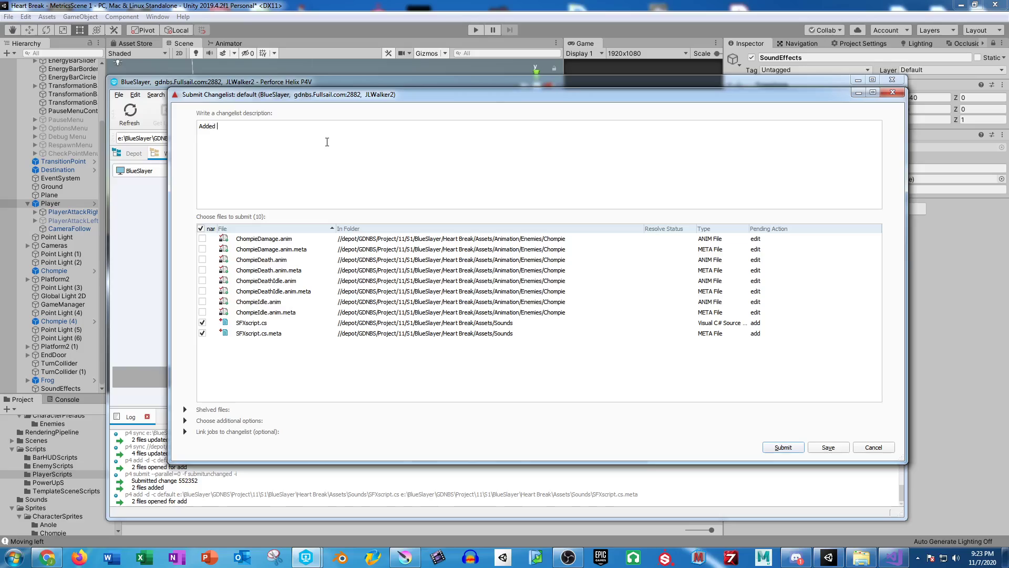
pyautogui.write('SFX sound script')
pyautogui.click(783, 448)
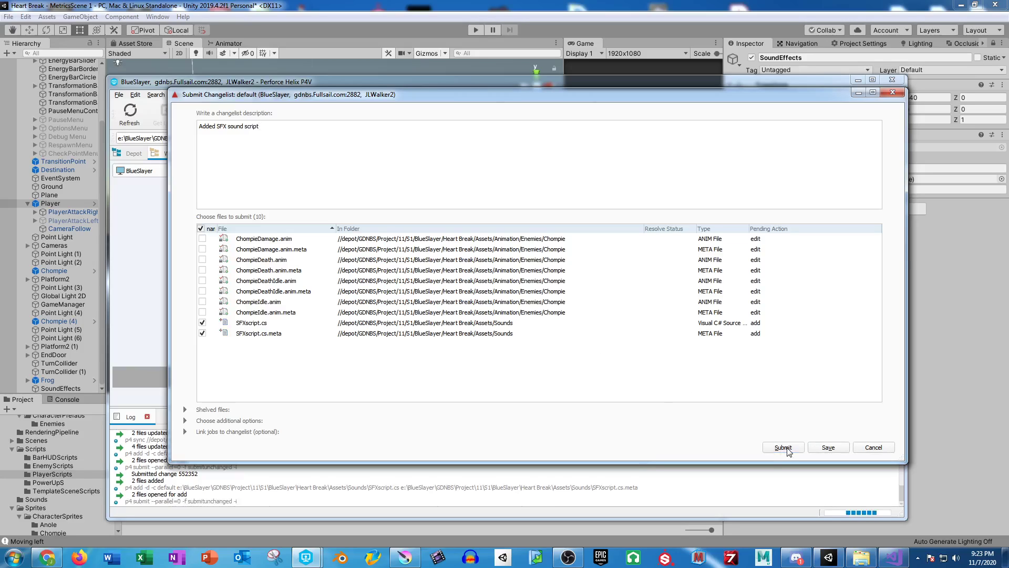
pyautogui.click(351, 299)
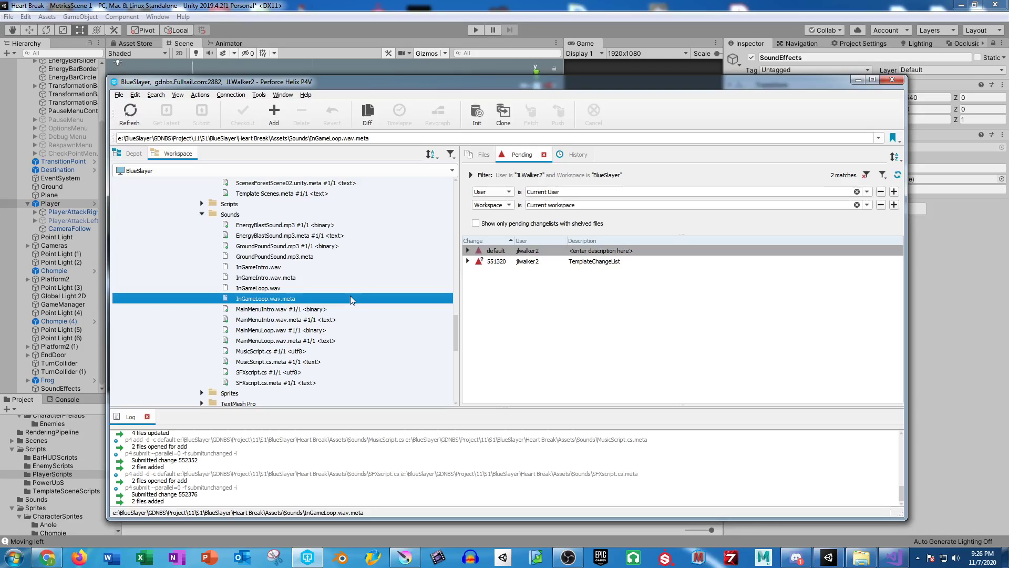
# - Switch back to Unity and collapse the Player and Canvas objects in the hierarchy
pyautogui.hotkey('alt', 'Tab')
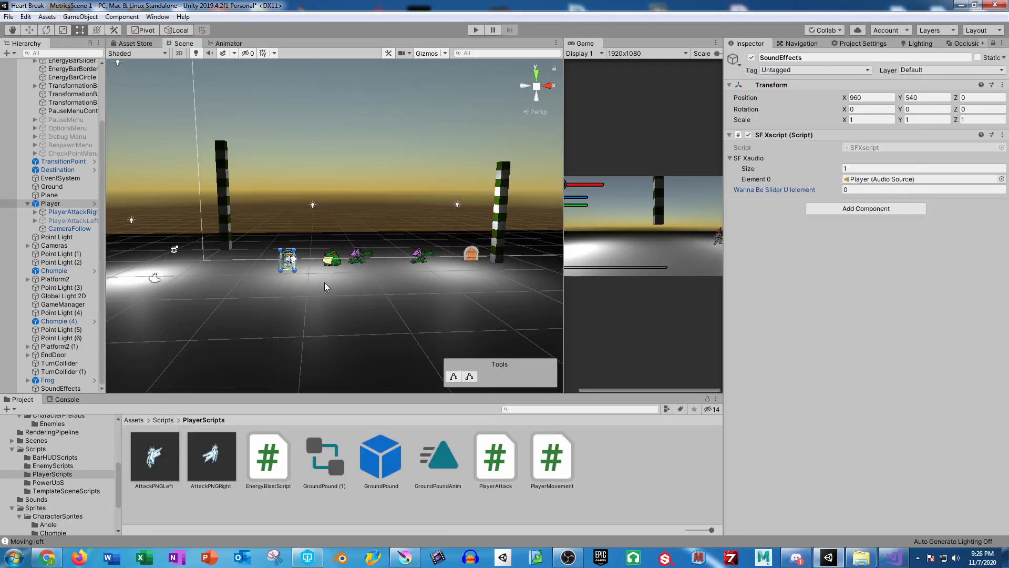
pyautogui.click(64, 362)
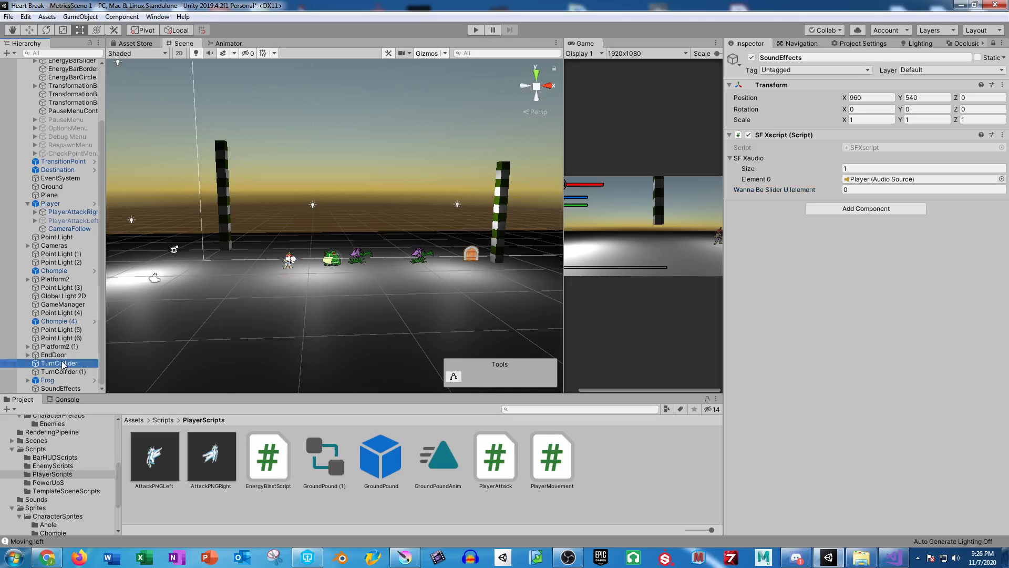
pyautogui.click(30, 204)
pyautogui.scroll(3, 32, 99)
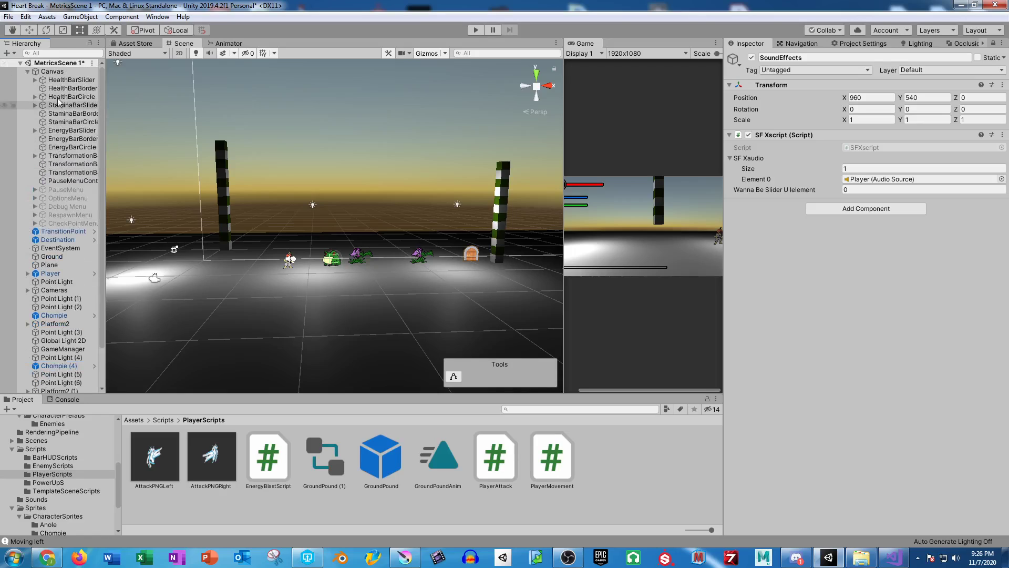
pyautogui.click(28, 71)
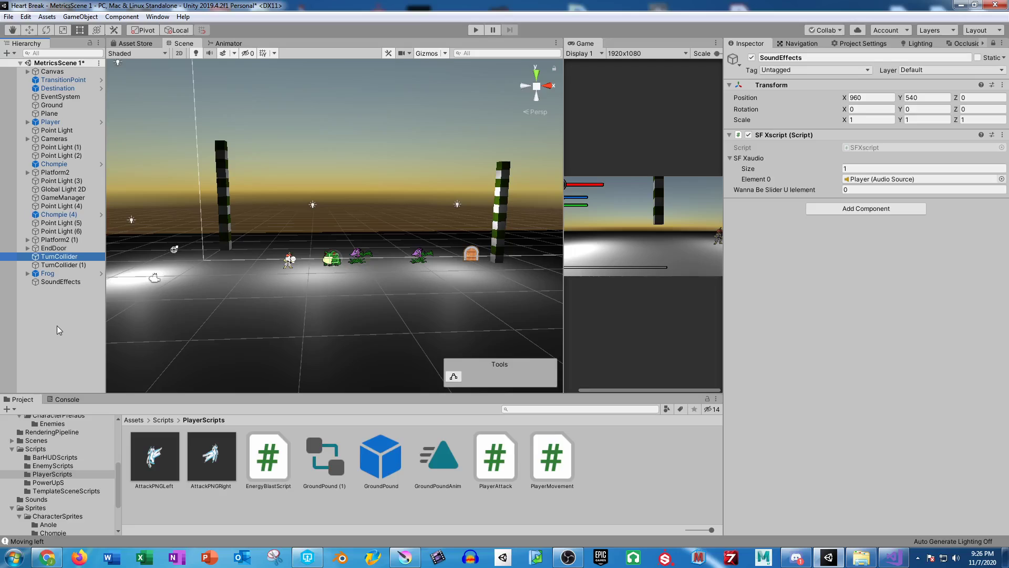
# - Examine where TurnCollider and TurnCollider (1) sit in the scene relative to the frog and the plants
pyautogui.moveTo(298, 278); pyautogui.dragTo(290, 270, button='middle')
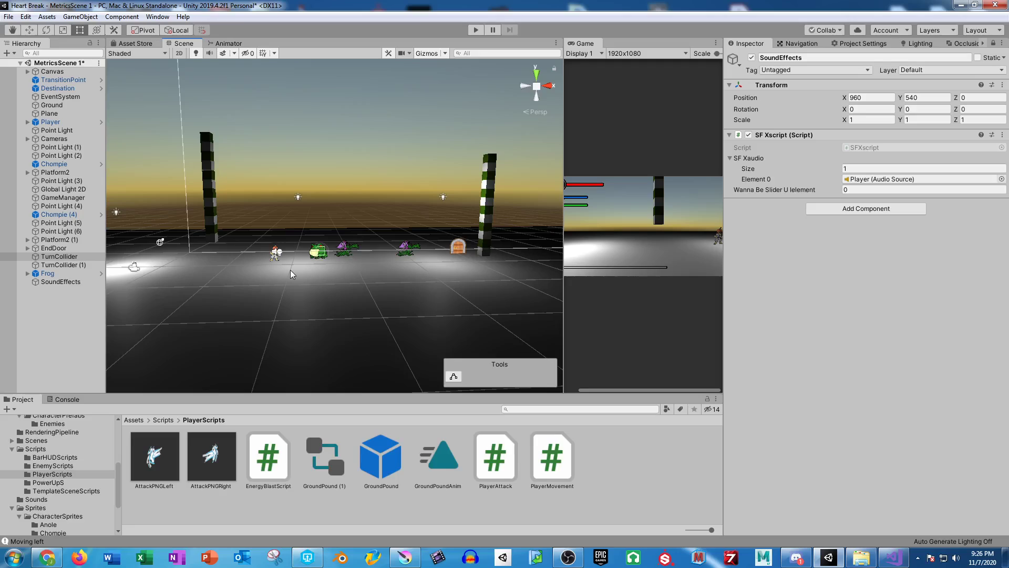
pyautogui.click(59, 265)
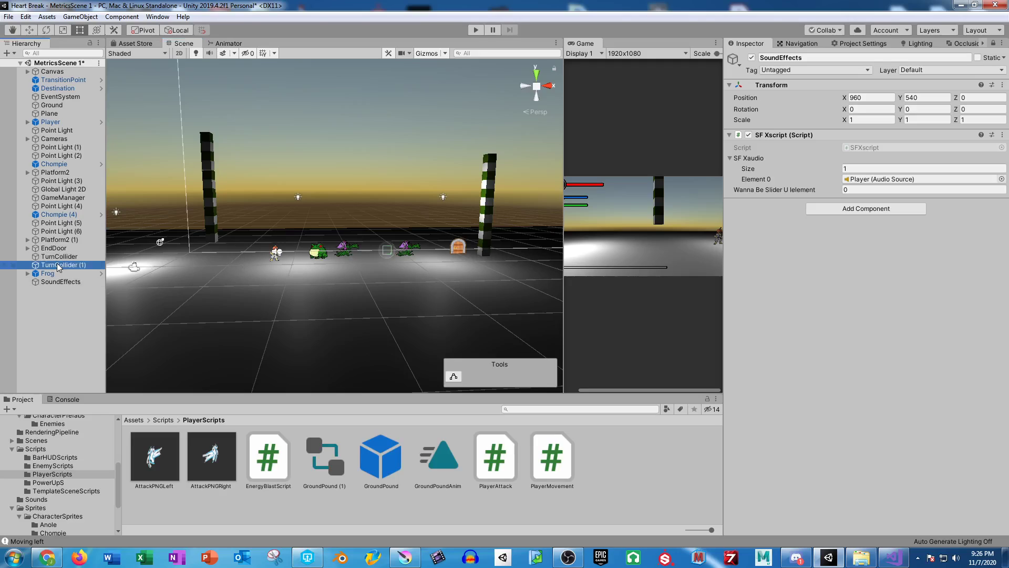
pyautogui.scroll(3, 331, 307)
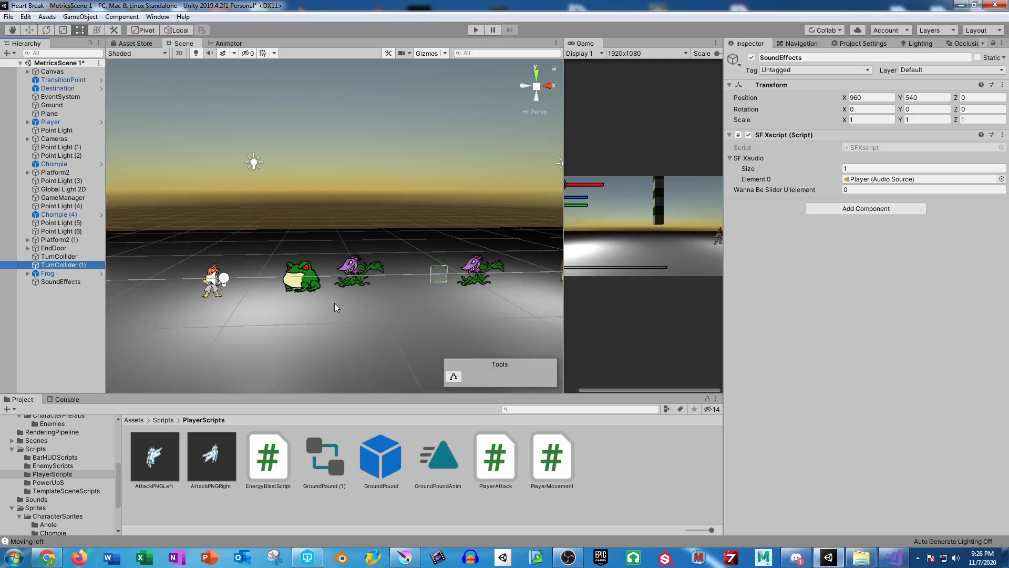
pyautogui.moveTo(333, 302); pyautogui.dragTo(312, 251, button='middle')
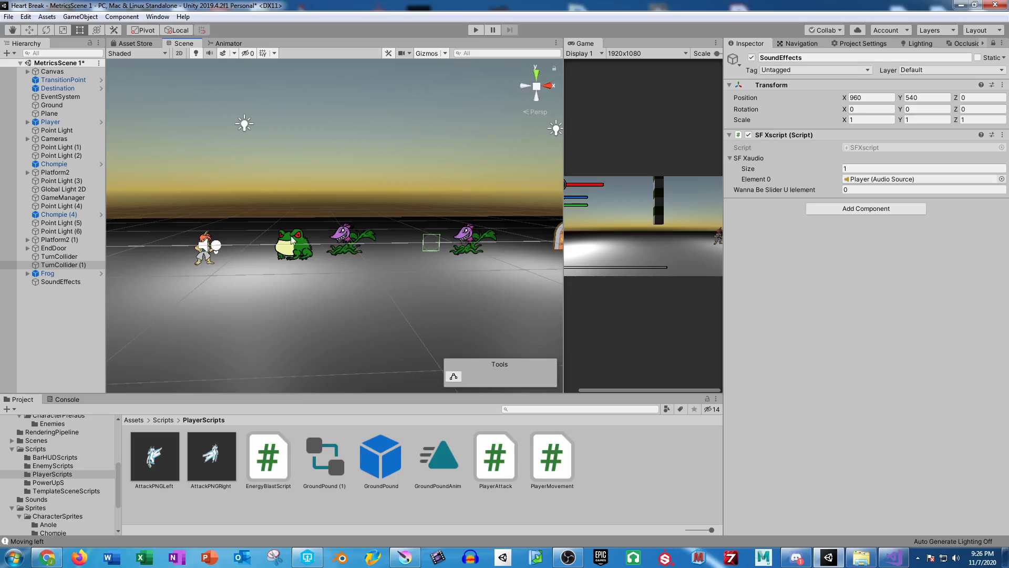
pyautogui.click(59, 256)
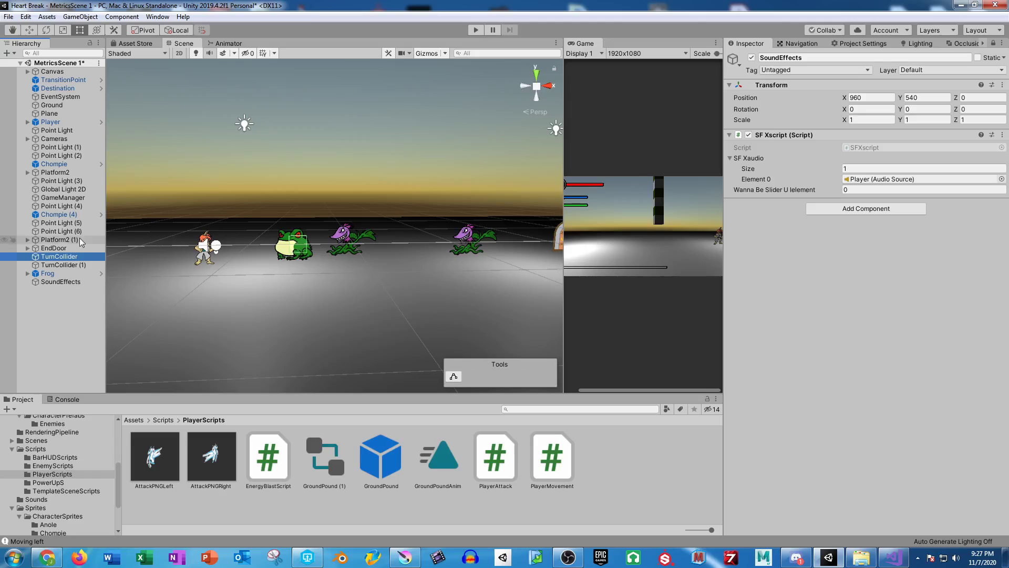
pyautogui.moveTo(232, 243)
pyautogui.mouseDown(button='middle')
pyautogui.moveTo(431, 248)
pyautogui.moveTo(222, 236)
pyautogui.moveTo(383, 240)
pyautogui.moveTo(421, 229)
pyautogui.moveTo(235, 237)
pyautogui.mouseUp(button='middle')
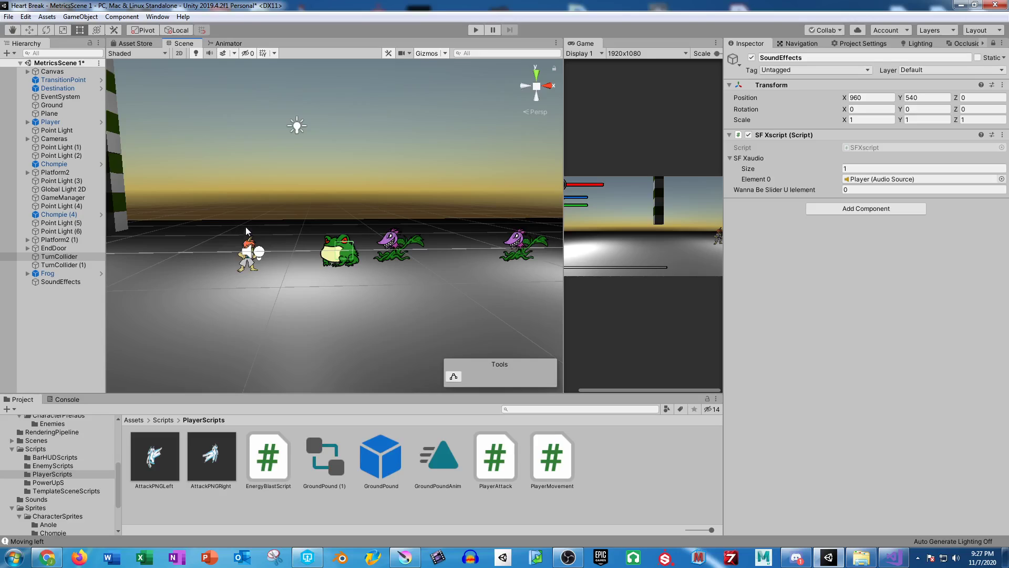
pyautogui.press('Right')
pyautogui.press('Right')
pyautogui.press('Right')
pyautogui.press('Right')
pyautogui.press('Right')
pyautogui.press('Right')
pyautogui.press('Right')
pyautogui.press('Right')
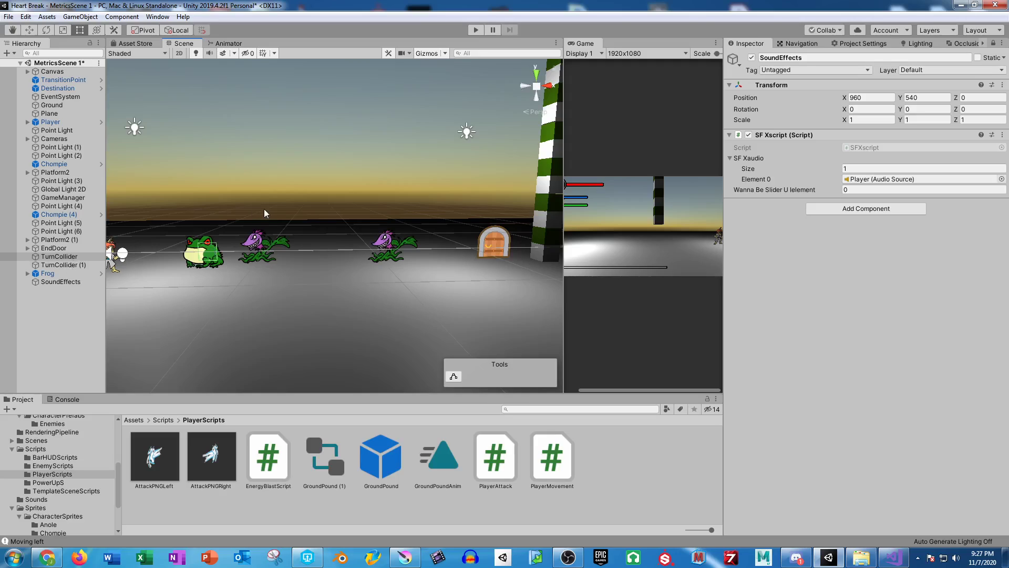
pyautogui.keyDown('shift'); pyautogui.click(75, 266); pyautogui.keyUp('shift')
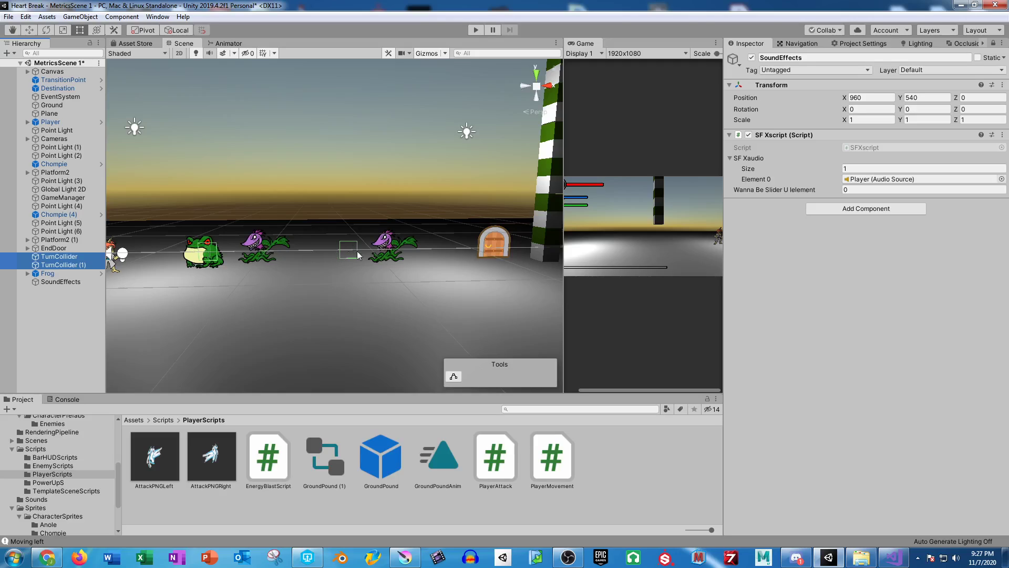
pyautogui.moveTo(265, 245); pyautogui.dragTo(474, 244, button='middle')
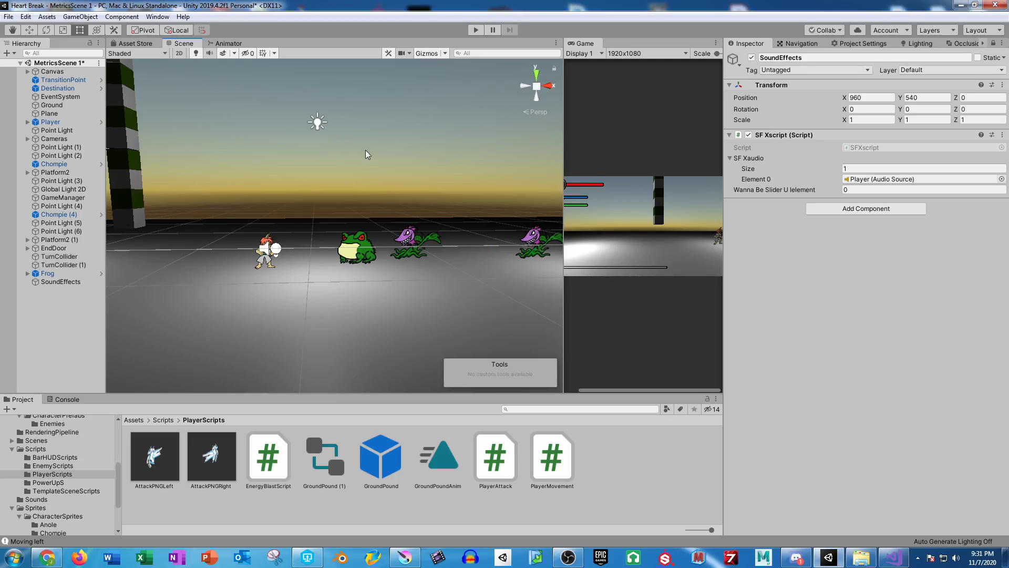
# - Widen the Game view beside the Scene view and show the Frog's components in an unlocked Inspector
pyautogui.moveTo(561, 136); pyautogui.dragTo(212, 138)
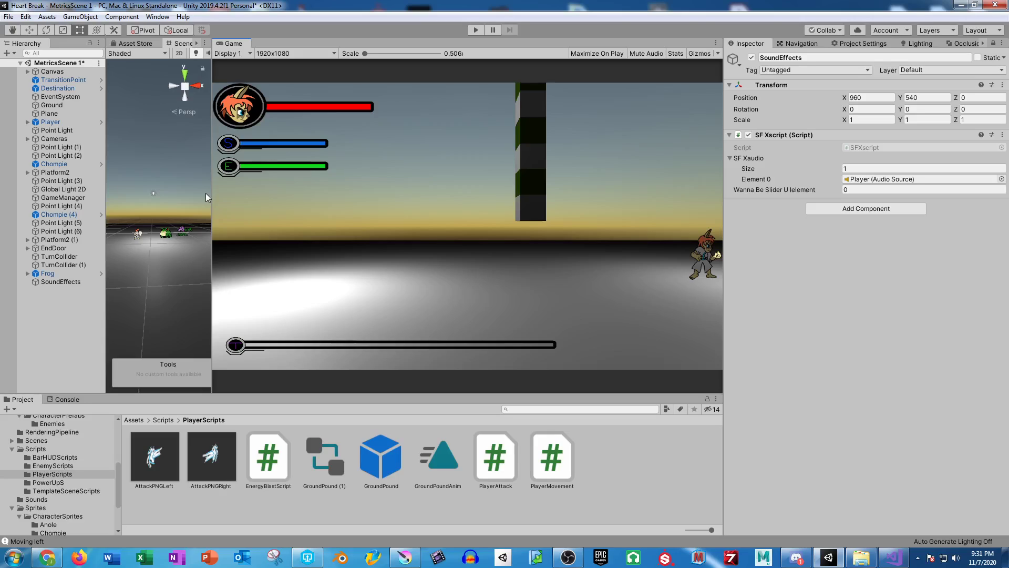
pyautogui.moveTo(211, 191); pyautogui.dragTo(514, 191)
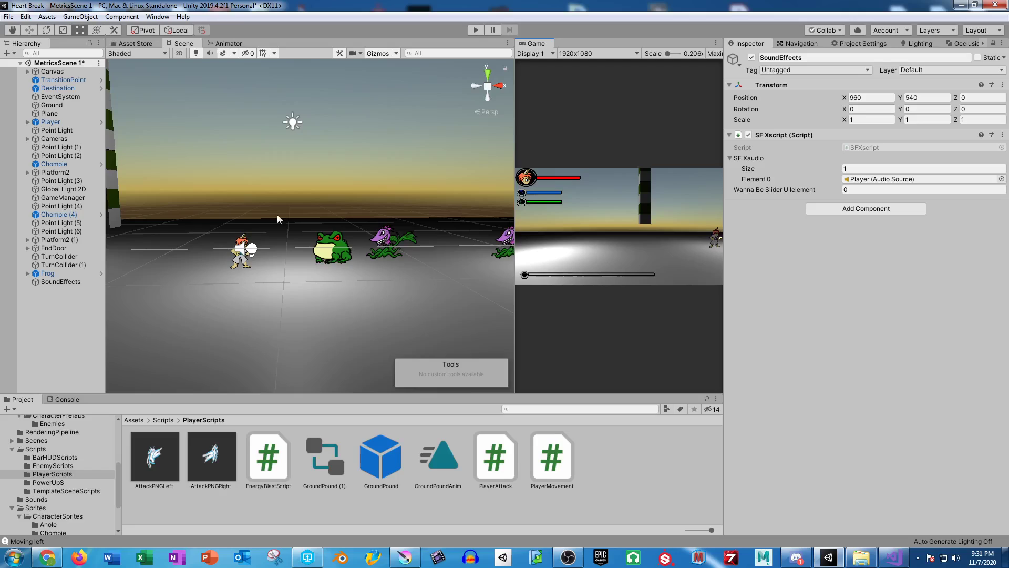
pyautogui.click(63, 272)
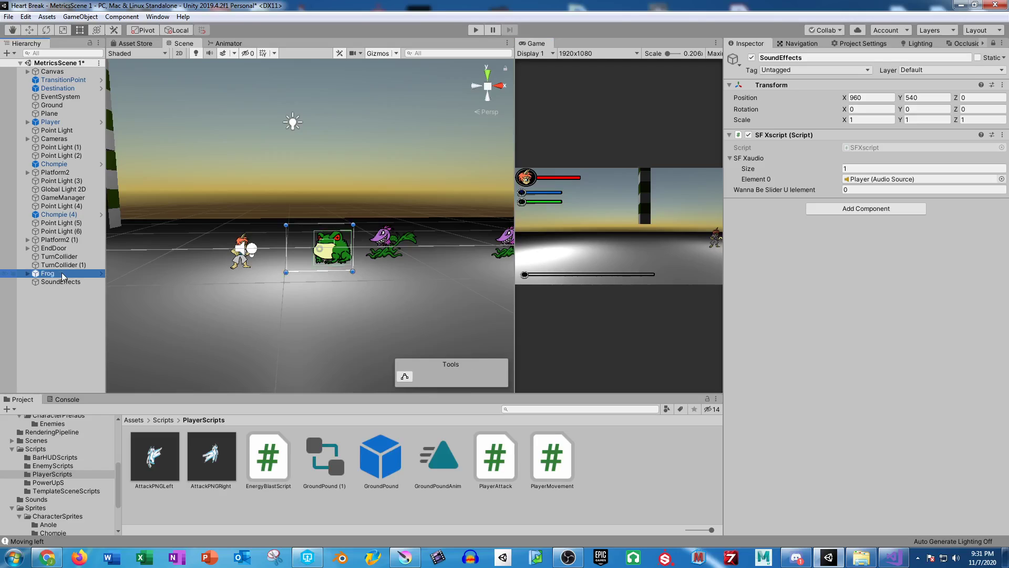
pyautogui.click(910, 255)
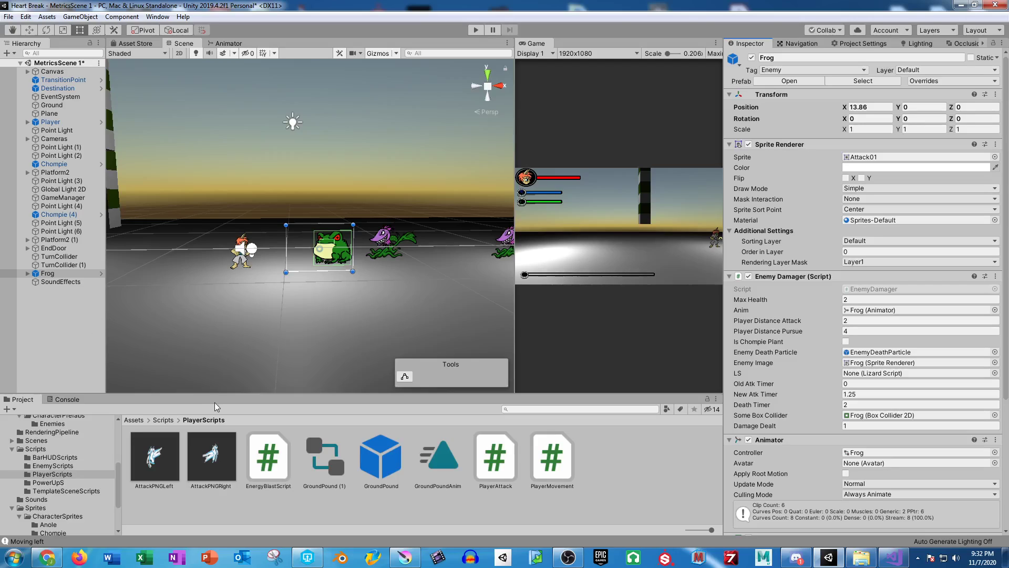
# - Attach FrogScript from the EnemyScripts folder to the Frog as a component
pyautogui.click(48, 450)
pyautogui.click(55, 466)
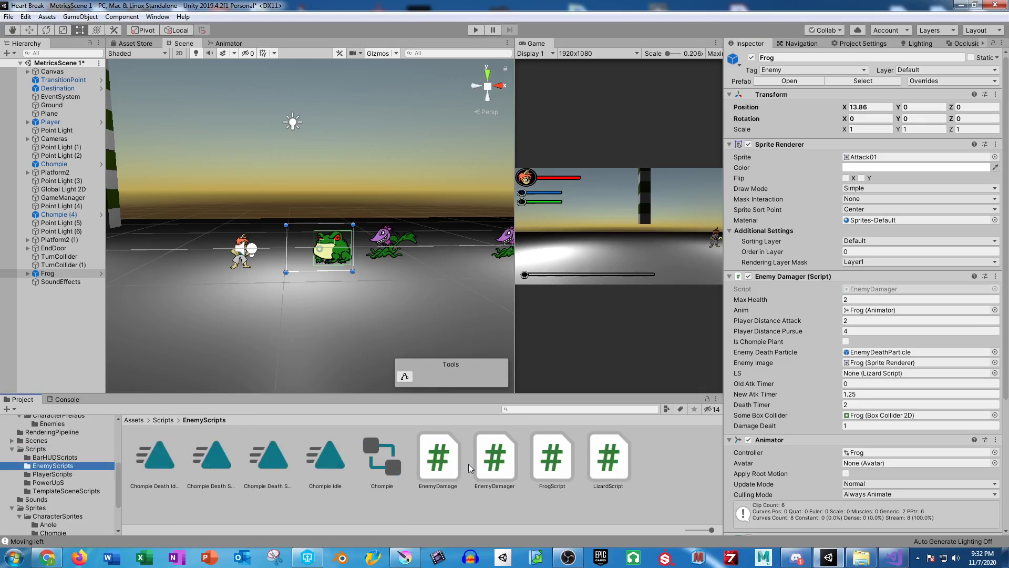
pyautogui.moveTo(551, 465); pyautogui.dragTo(772, 529)
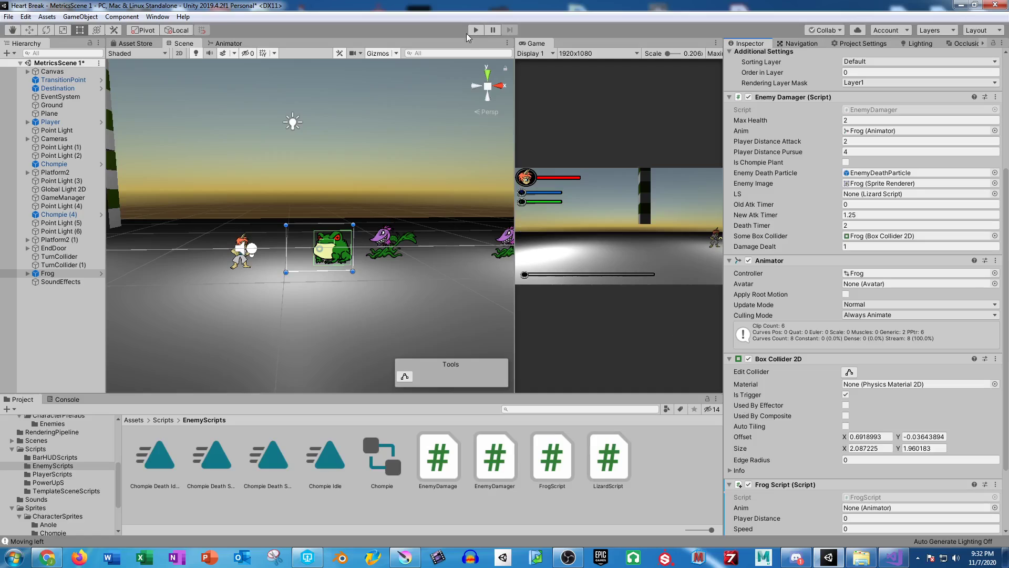
# - Play-test the scene by walking the player toward and away from the Frog, enlarging the Game view during the run
pyautogui.click(476, 30)
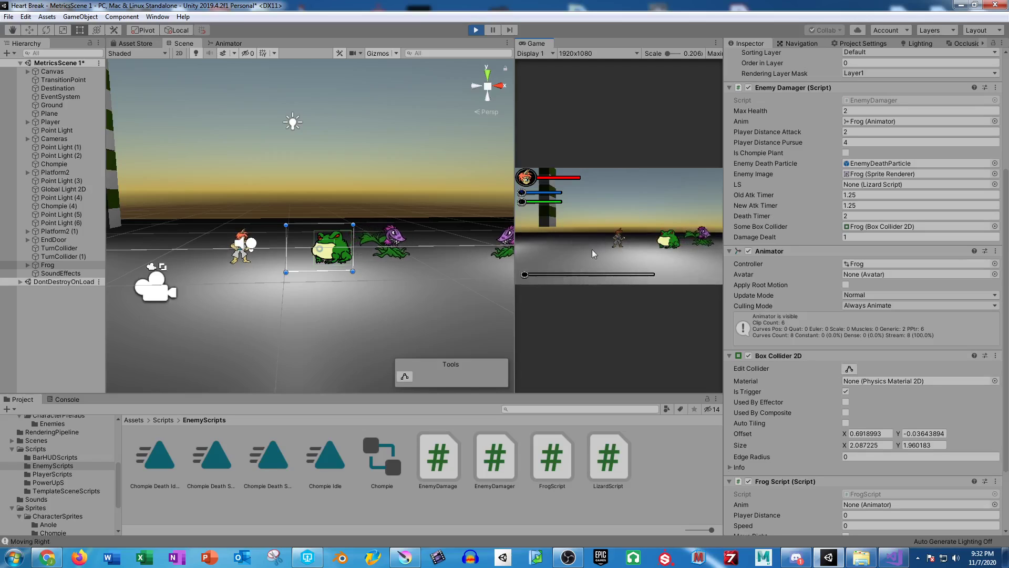
pyautogui.press('d')
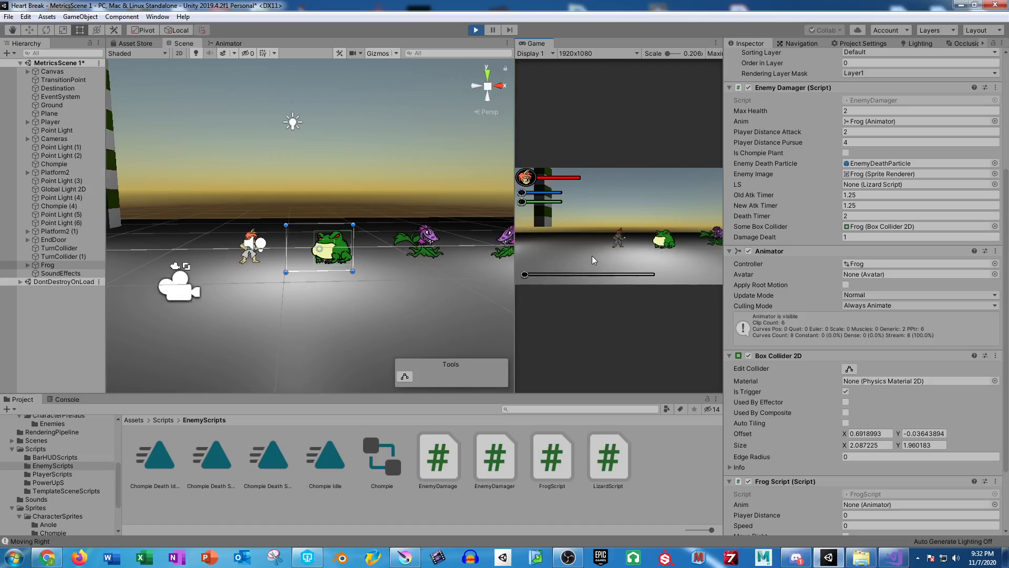
pyautogui.press('d')
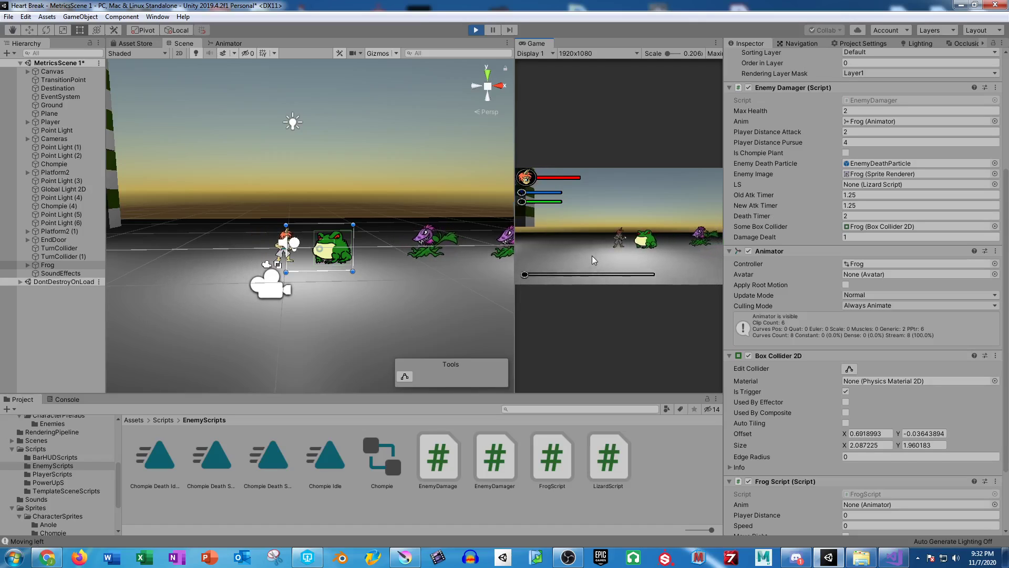
pyautogui.press('a')
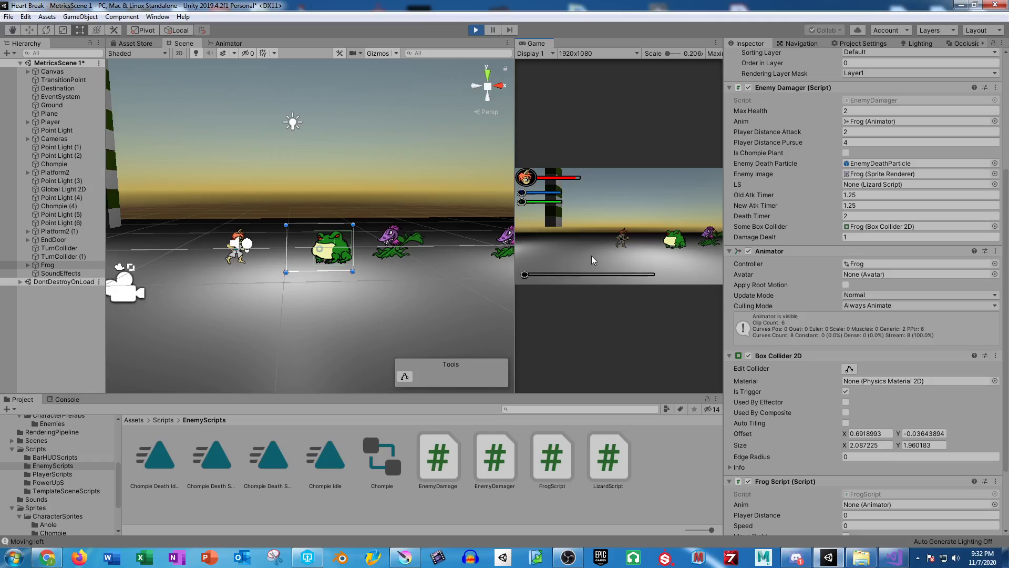
pyautogui.press('a')
pyautogui.press('d')
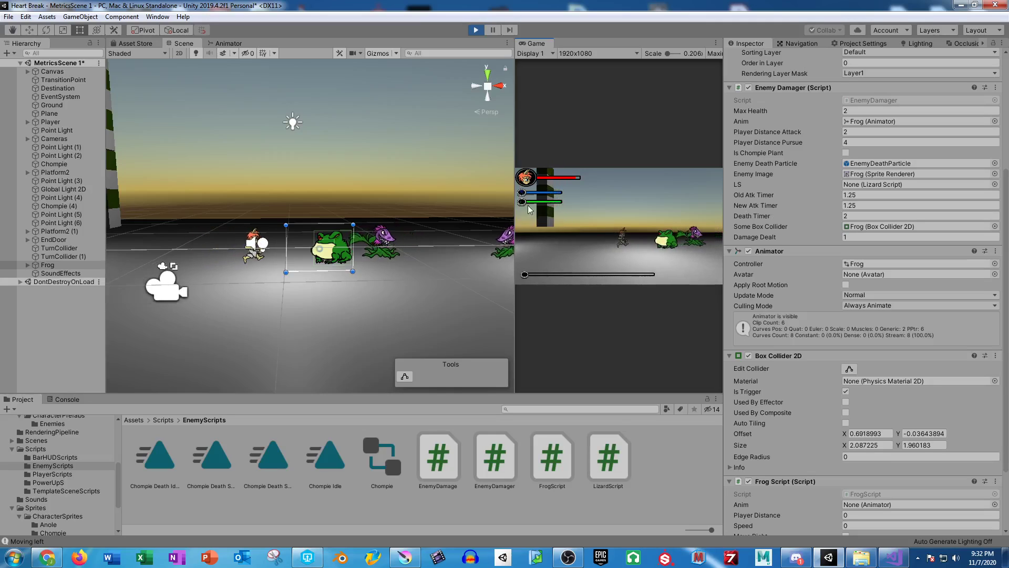
pyautogui.moveTo(515, 210); pyautogui.dragTo(306, 220)
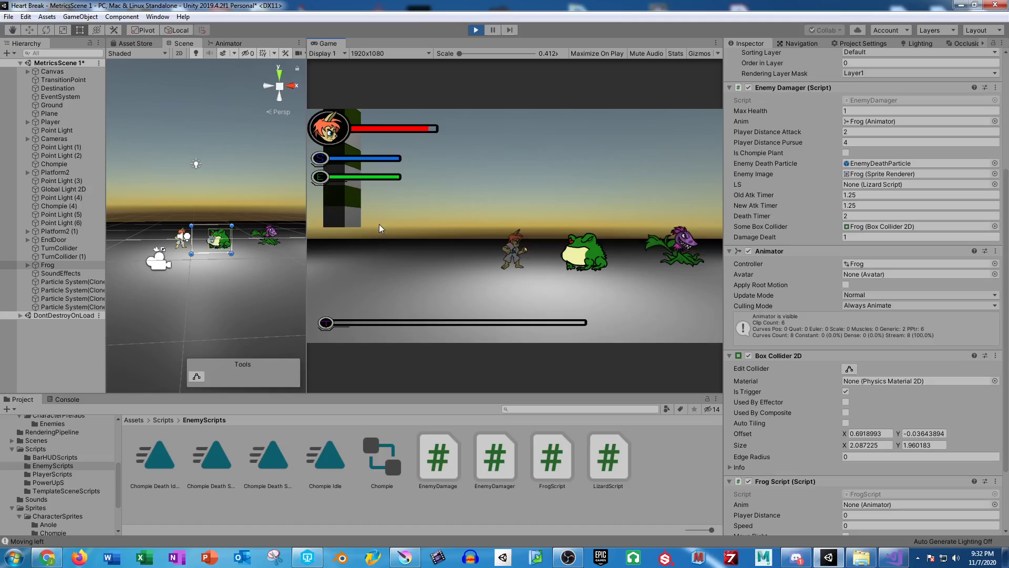
pyautogui.click(475, 31)
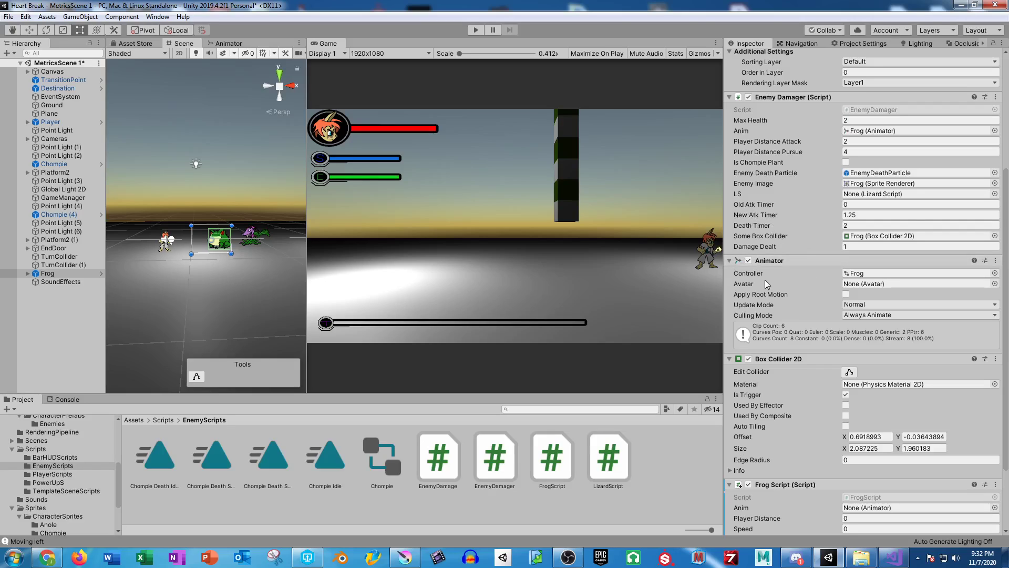
# - Examine the logged console messages and the Frog Script component's fields
pyautogui.click(75, 400)
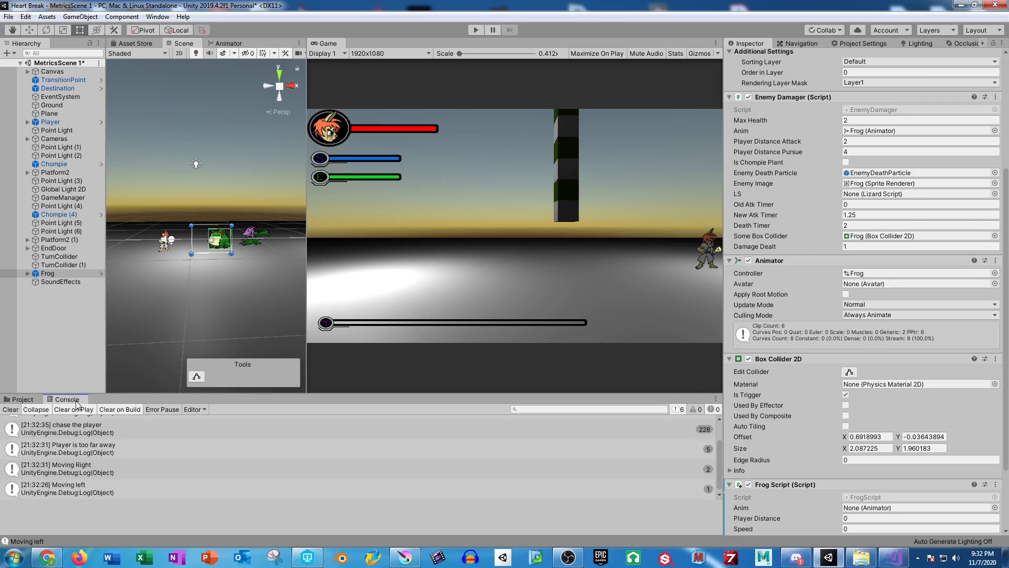
pyautogui.scroll(-3, 762, 427)
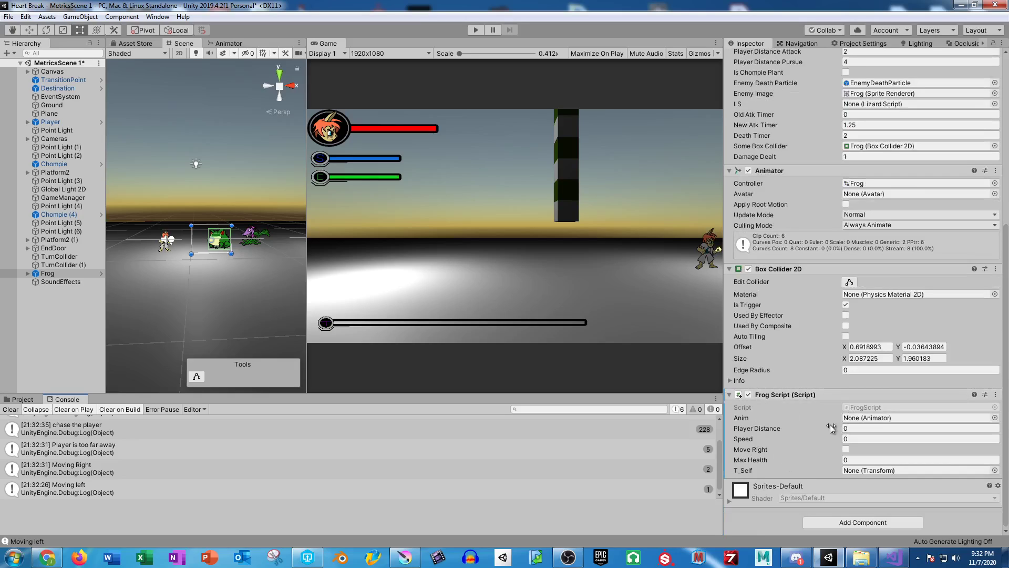
pyautogui.scroll(6, 826, 381)
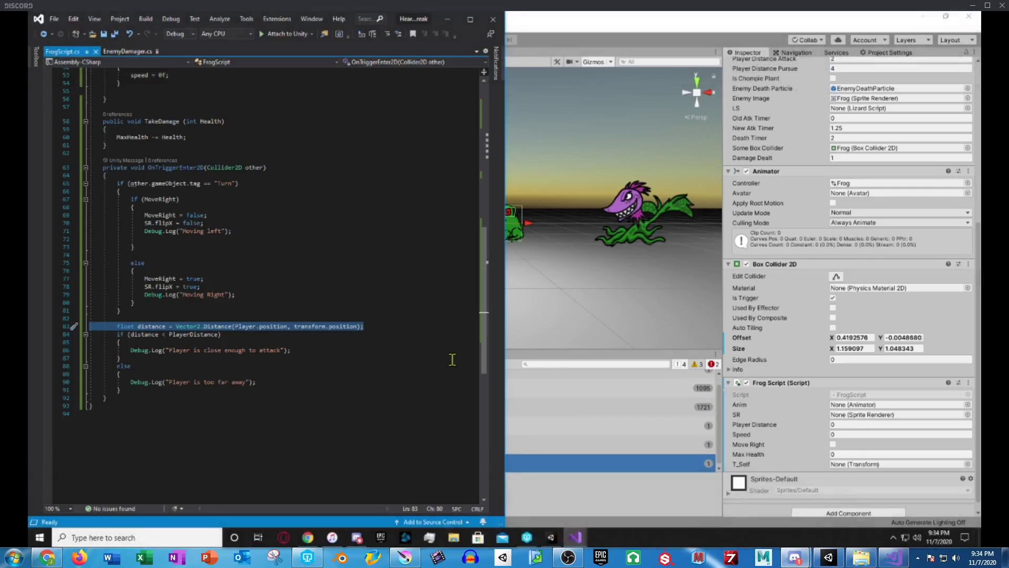
# - Switch to Unity, clear the console, and play-test the player walking near the Frog
pyautogui.moveTo(411, 396)
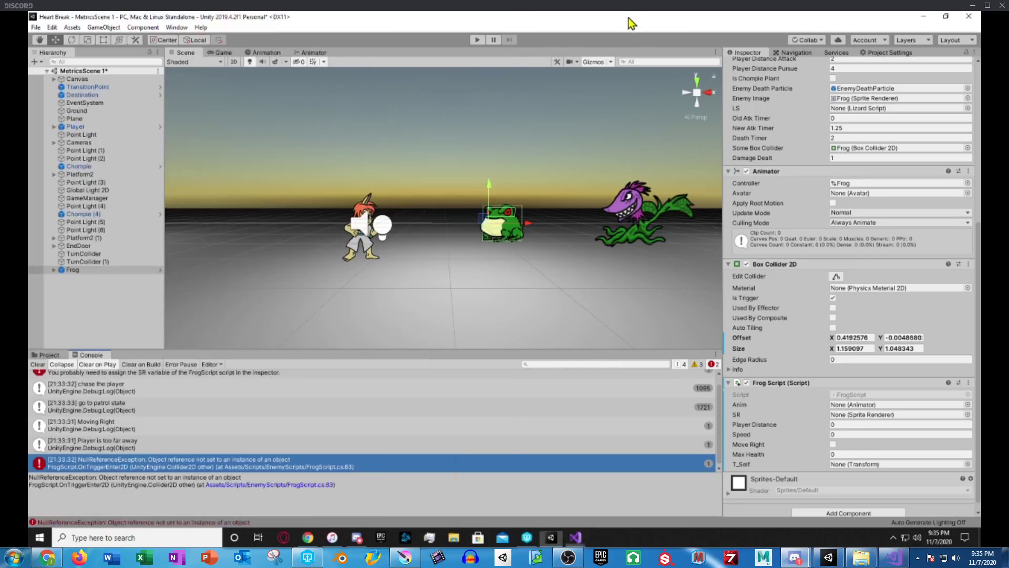
pyautogui.click(633, 21)
pyautogui.click(38, 364)
pyautogui.click(477, 41)
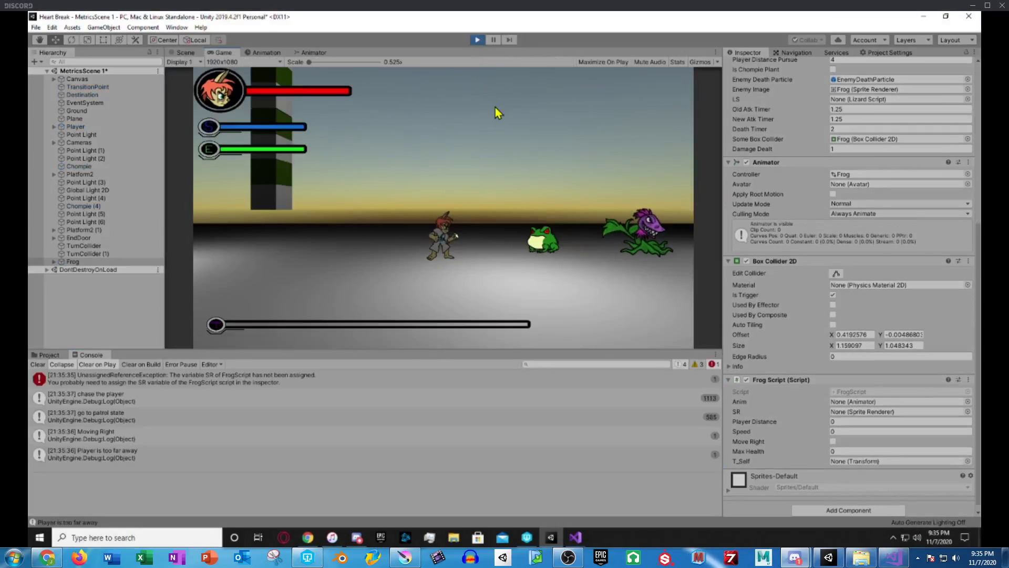
pyautogui.press('d')
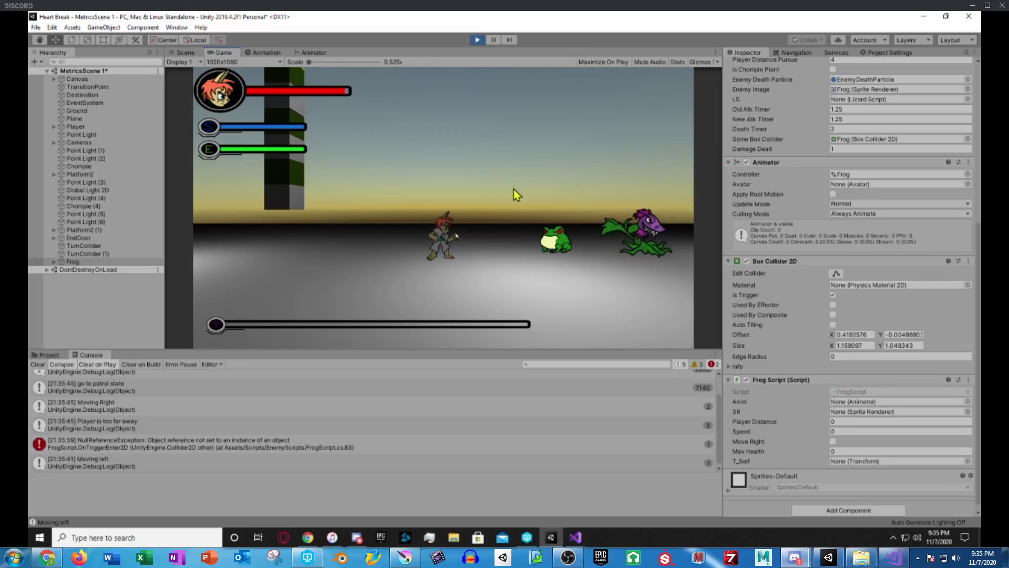
pyautogui.press('d')
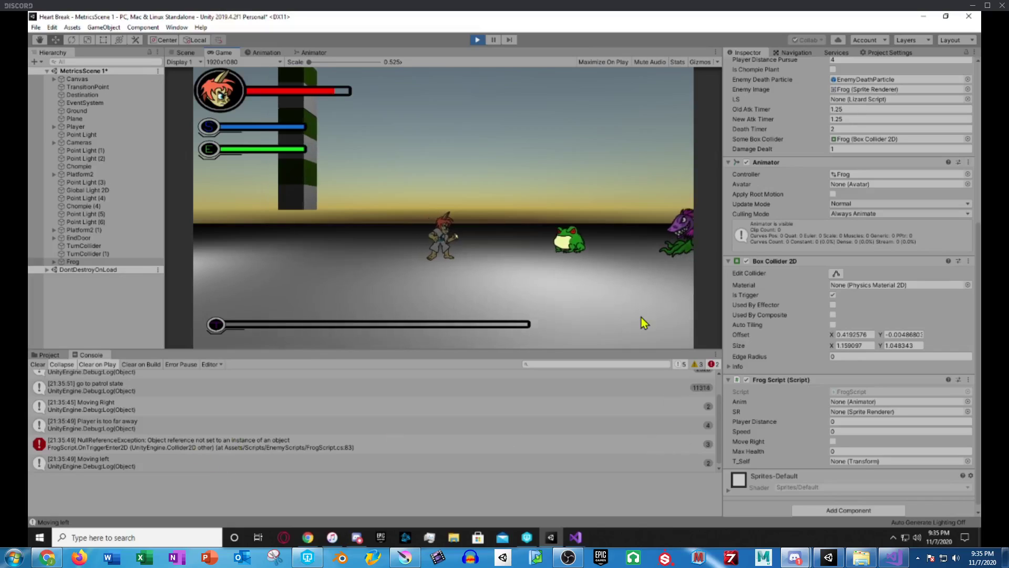
pyautogui.press('d')
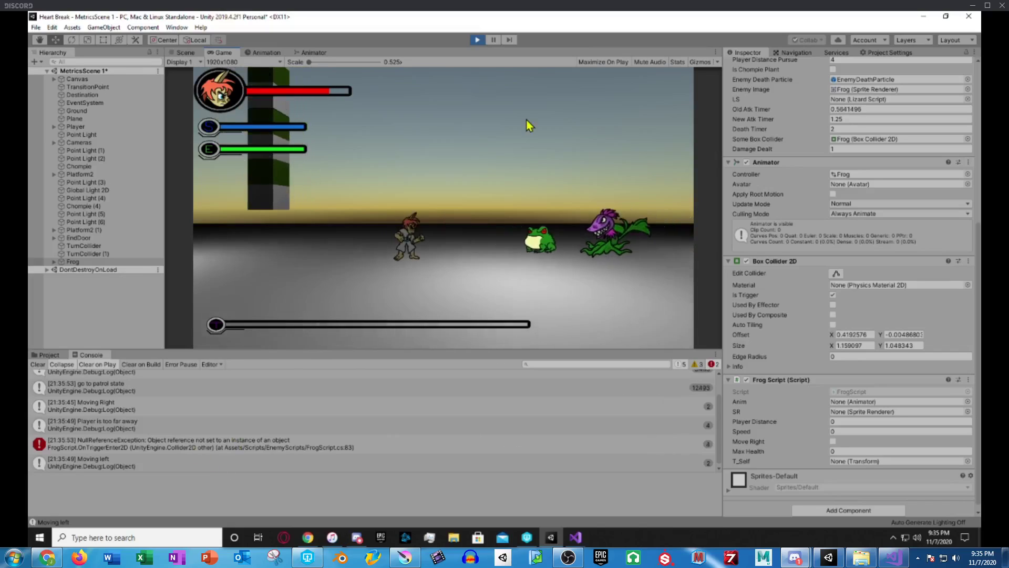
pyautogui.click(477, 40)
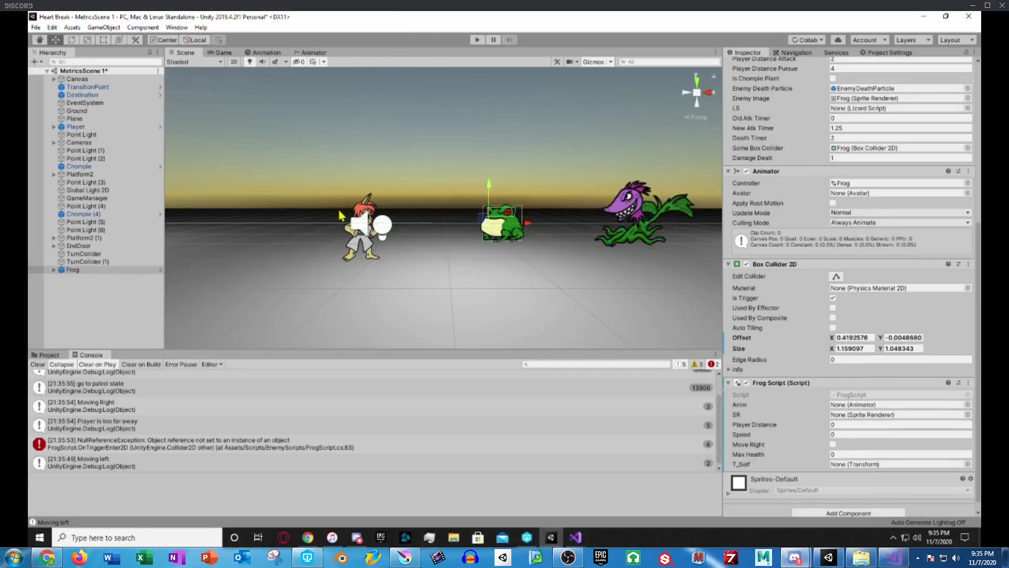
# - Select the NullReferenceException in the console and open its source line in FrogScript in Visual Studio
pyautogui.scroll(2, 203, 418)
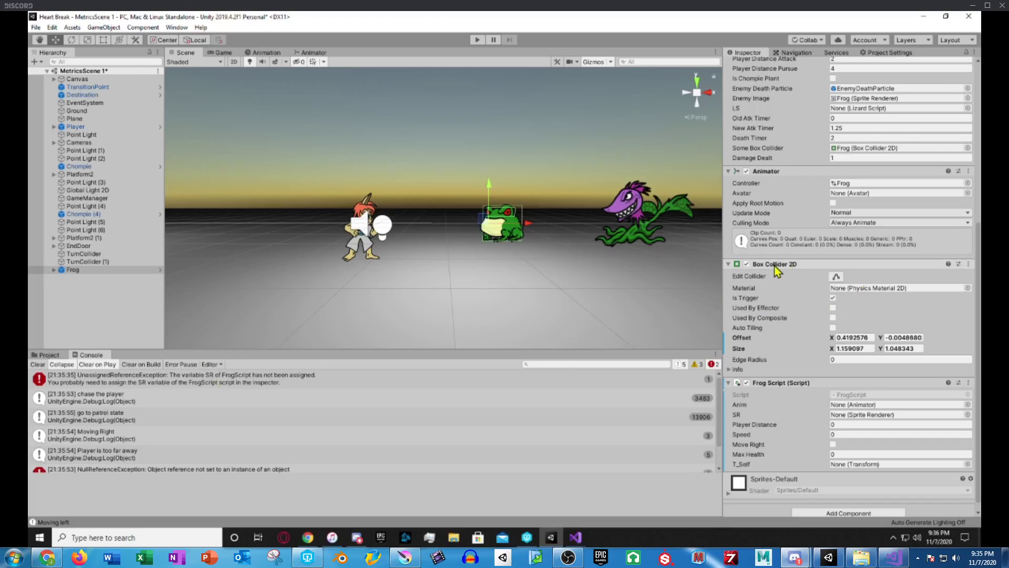
pyautogui.scroll(-2, 126, 434)
pyautogui.click(153, 450)
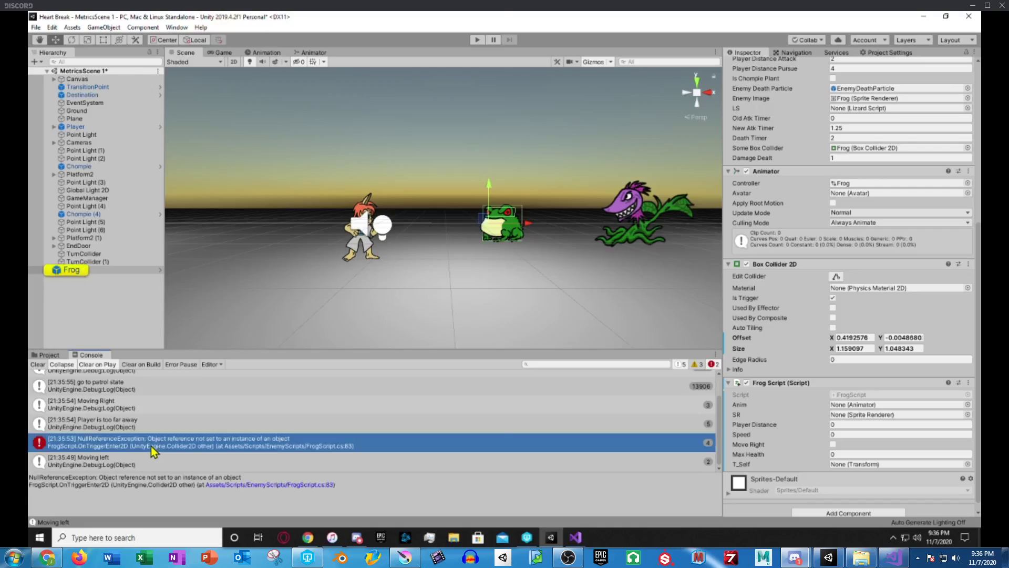
pyautogui.doubleClick(151, 450)
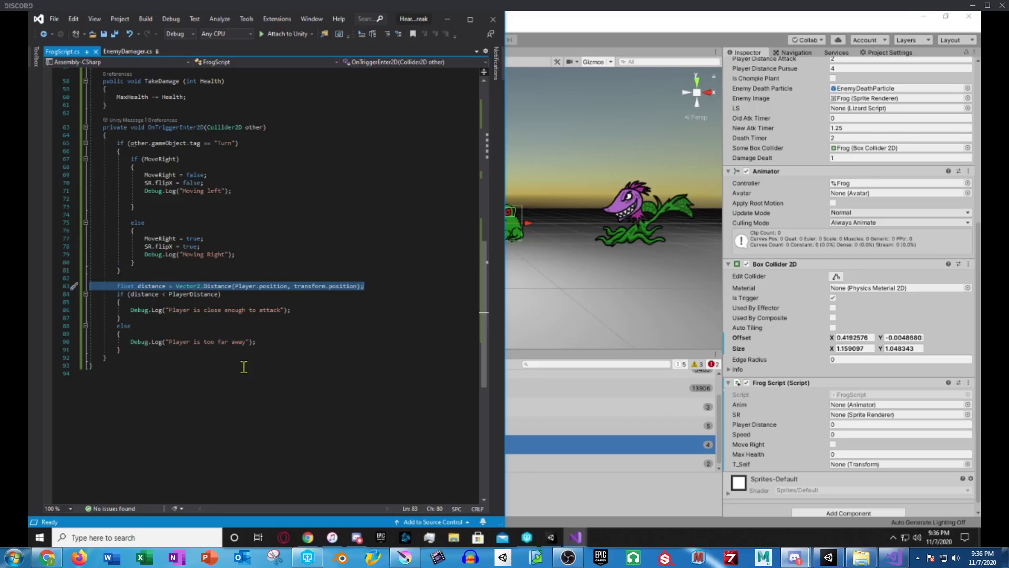
# - Delete the distance calculation and its PlayerDistance if/else block from OnTriggerEnter2D, along with the leftover blank lines
pyautogui.moveTo(108, 331); pyautogui.dragTo(106, 294)
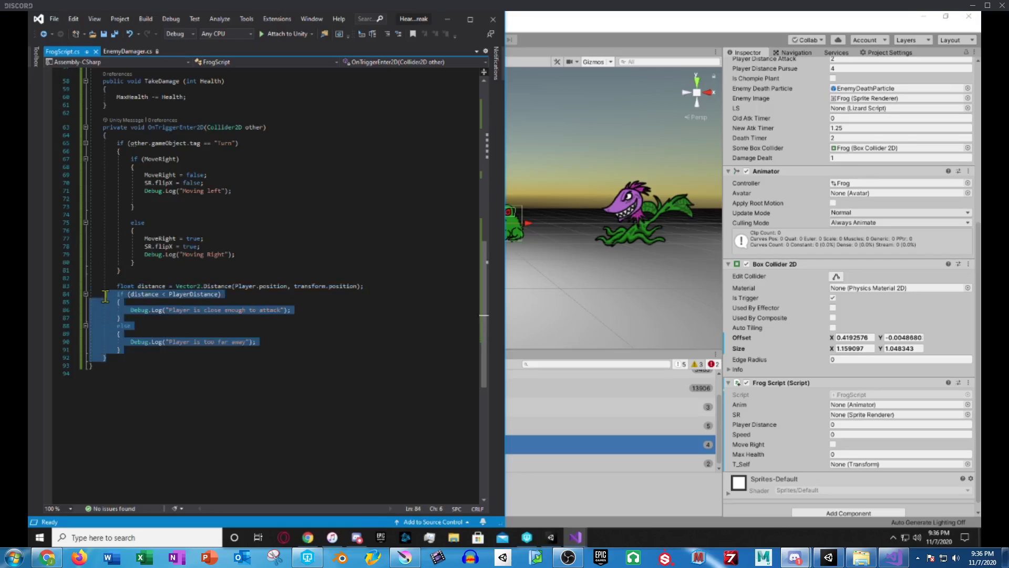
pyautogui.moveTo(122, 349); pyautogui.dragTo(106, 285)
pyautogui.scroll(10, 181, 304)
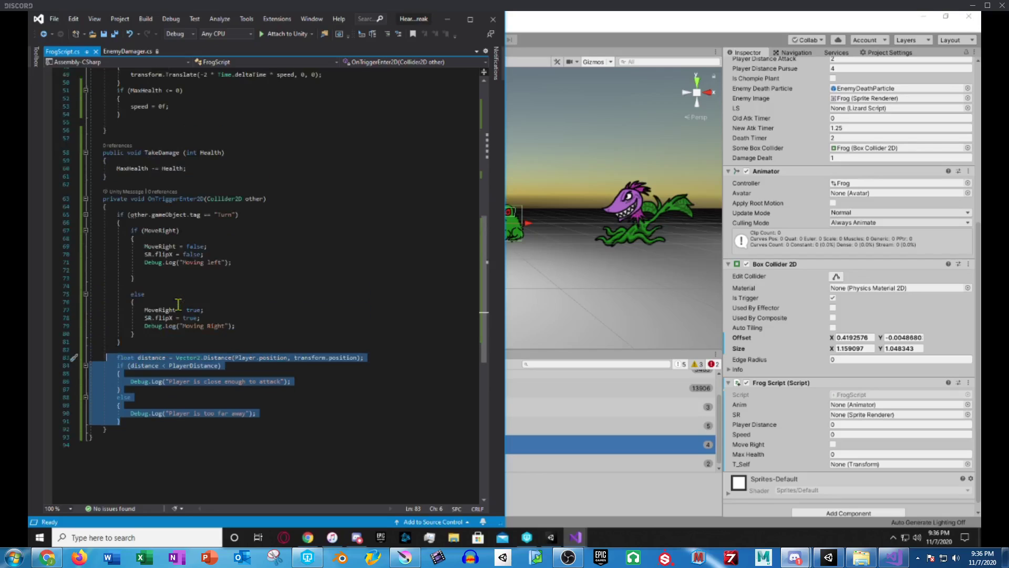
pyautogui.scroll(-1, 181, 304)
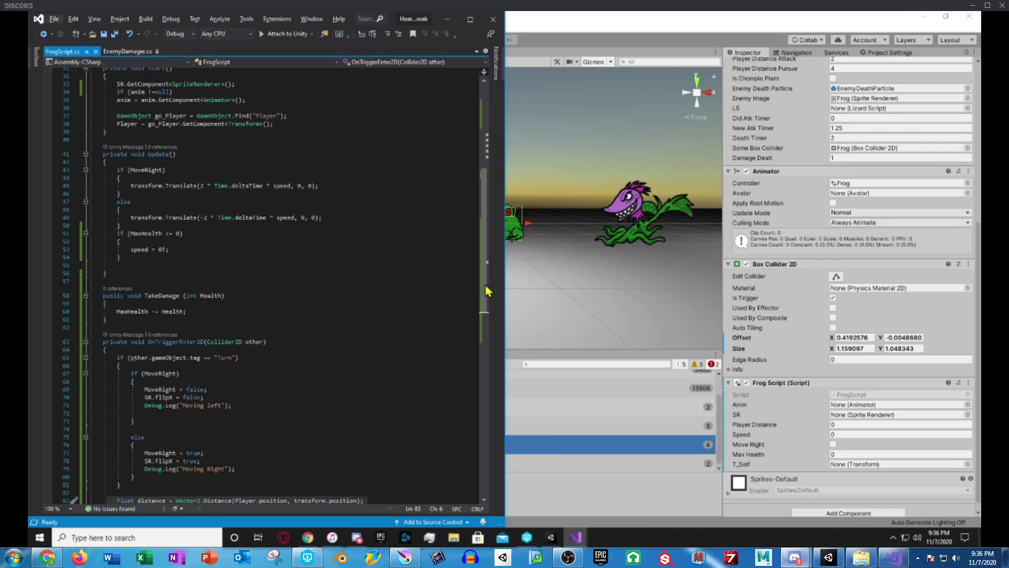
pyautogui.moveTo(484, 290); pyautogui.dragTo(484, 333)
pyautogui.press('Delete')
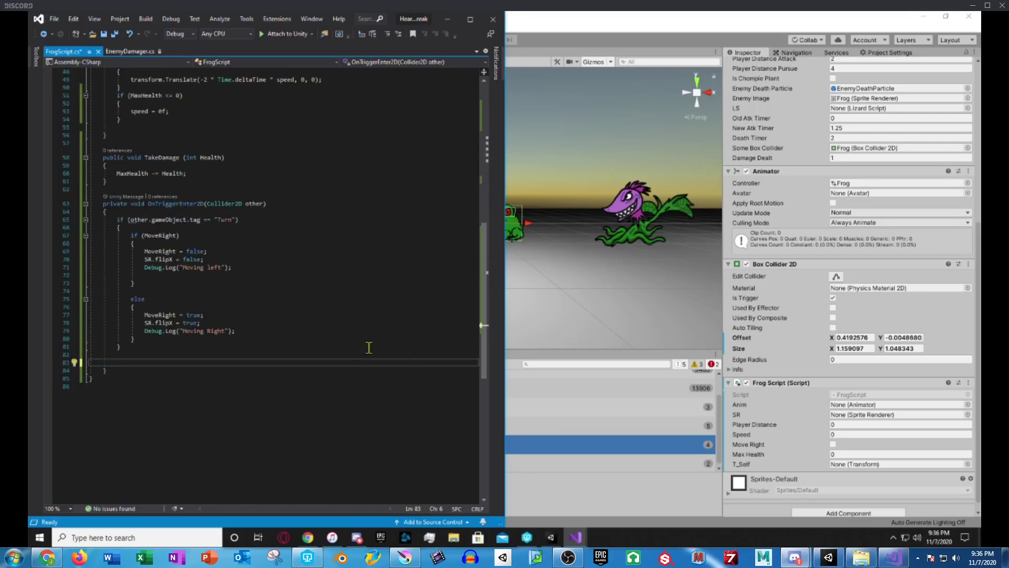
pyautogui.press('BackSpace')
pyautogui.press('BackSpace')
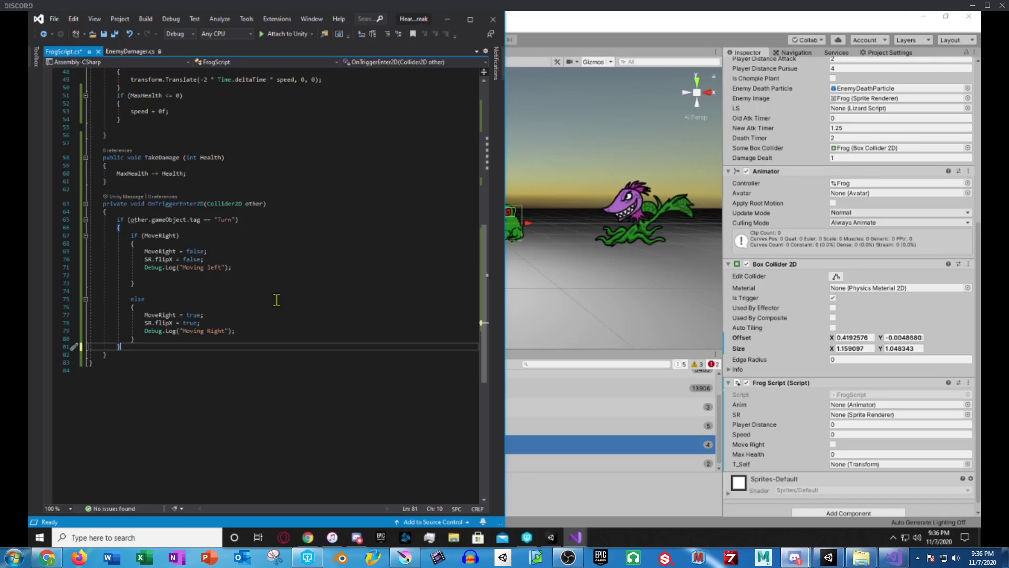
# - Change the sprite renderer line in Start() to SR = SR.GetComponent<SpriteRenderer>(); and save FrogScript
pyautogui.scroll(7, 314, 265)
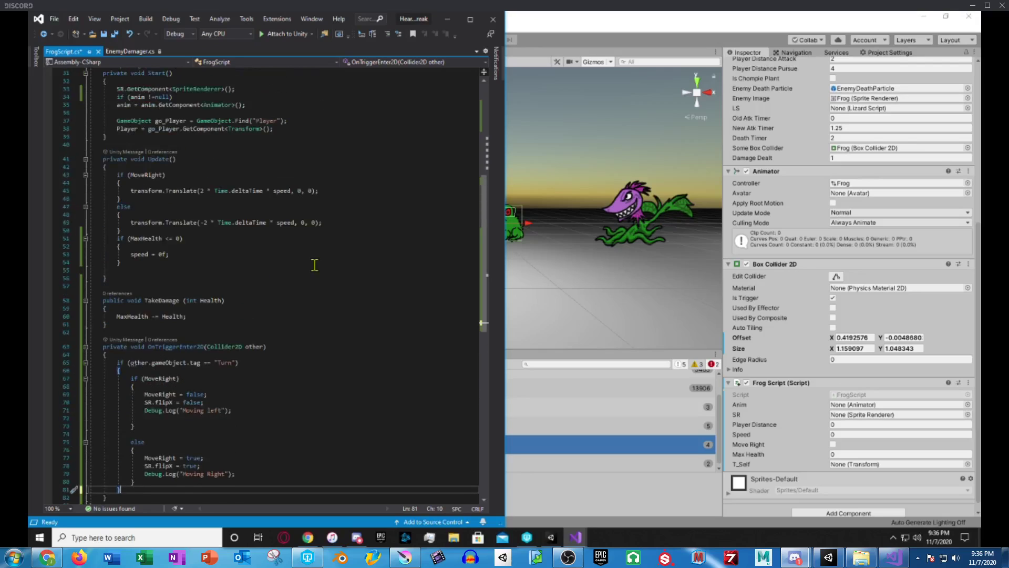
pyautogui.scroll(2, 314, 265)
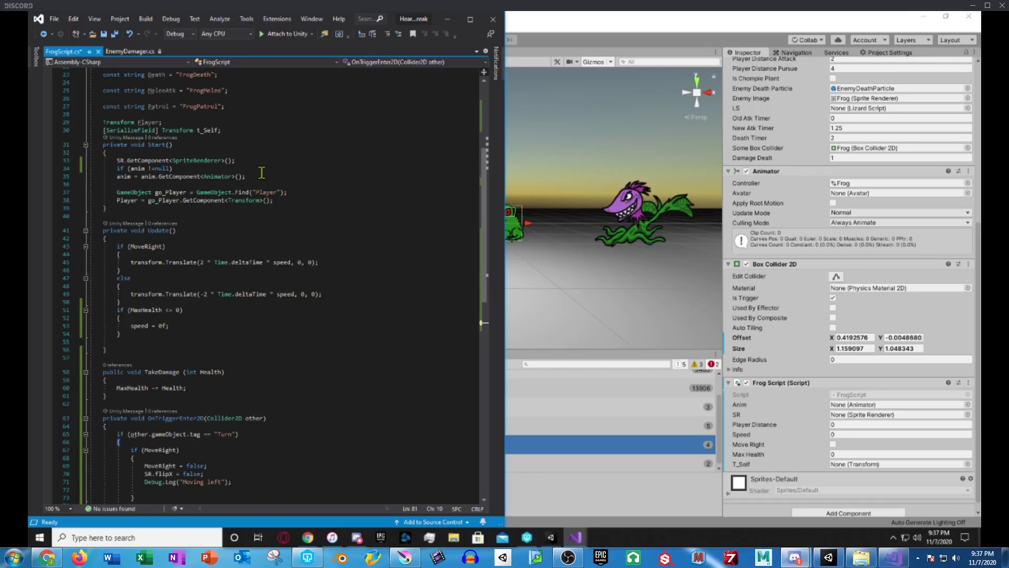
pyautogui.moveTo(128, 160)
pyautogui.click(119, 160)
pyautogui.write('SR')
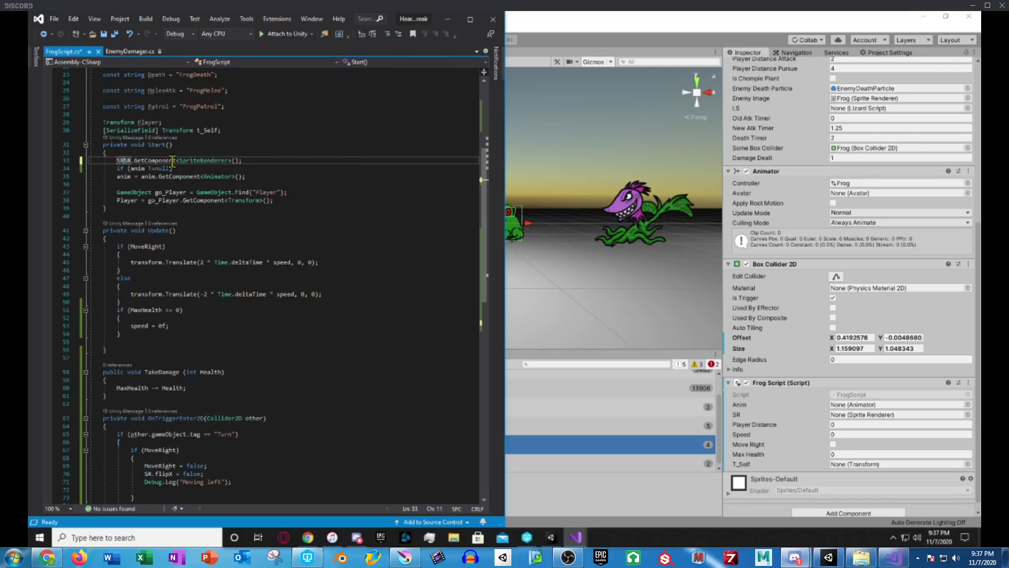
pyautogui.write(' =')
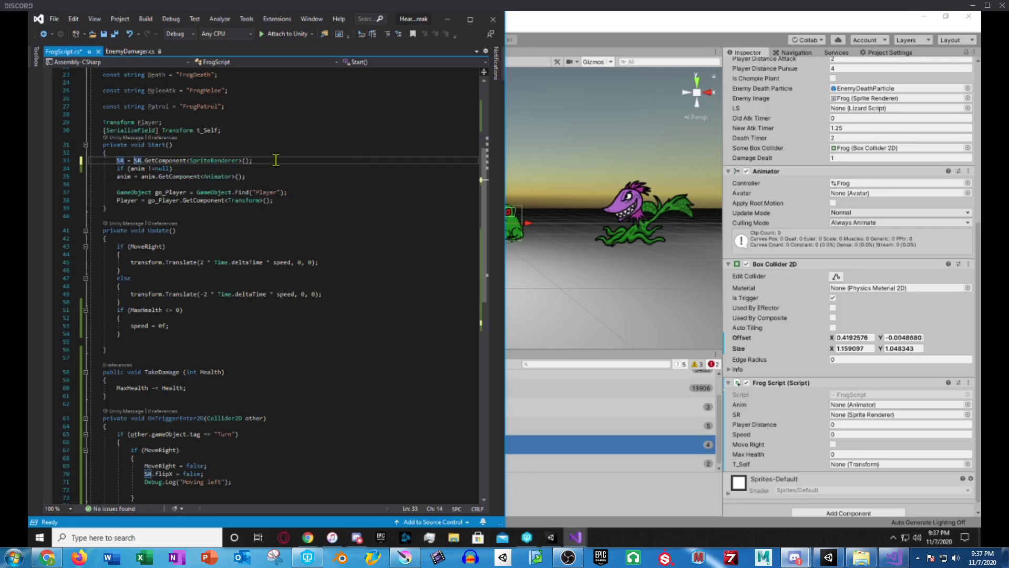
pyautogui.press('End')
pyautogui.hotkey('ctrl', 's')
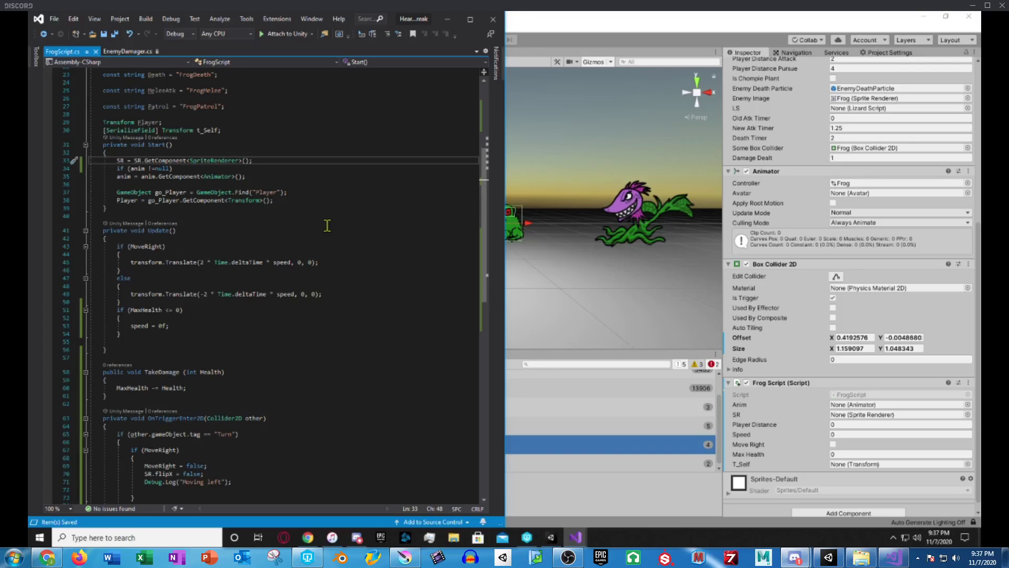
# - Back in Unity, clear the console and assign the Frog object to the Frog Script's SR and T_Self references
pyautogui.click(597, 31)
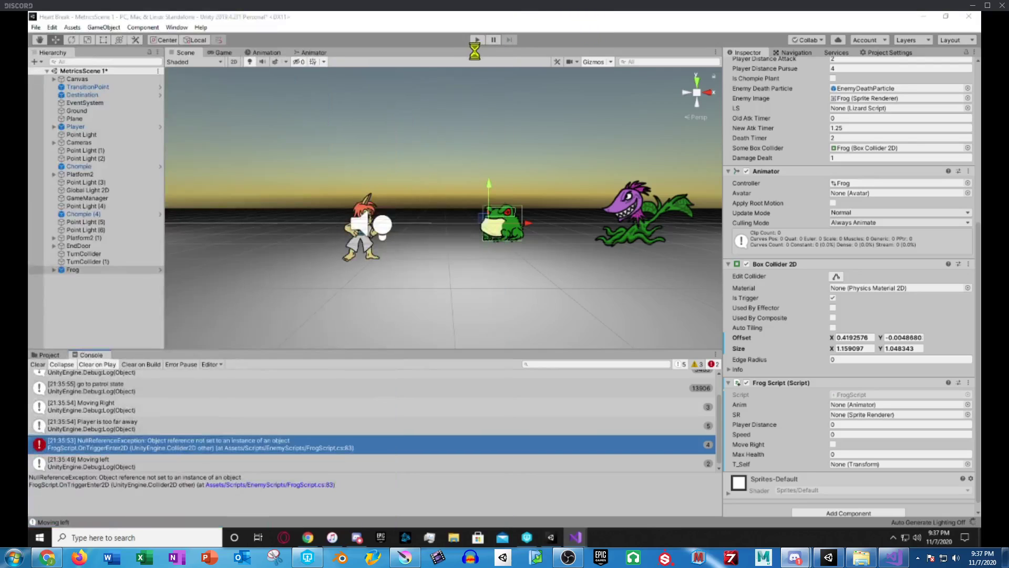
pyautogui.click(37, 364)
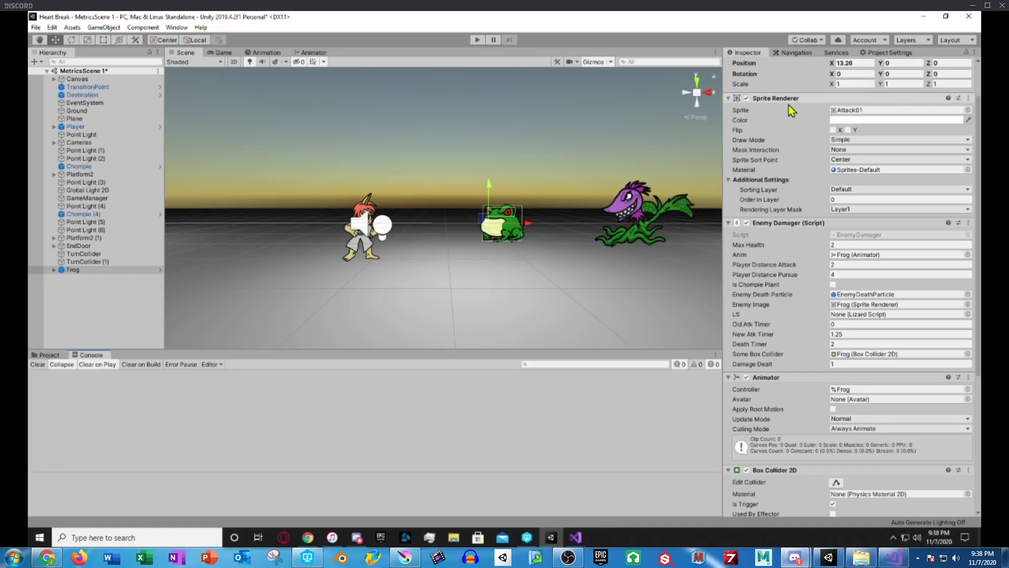
pyautogui.scroll(-5, 872, 300)
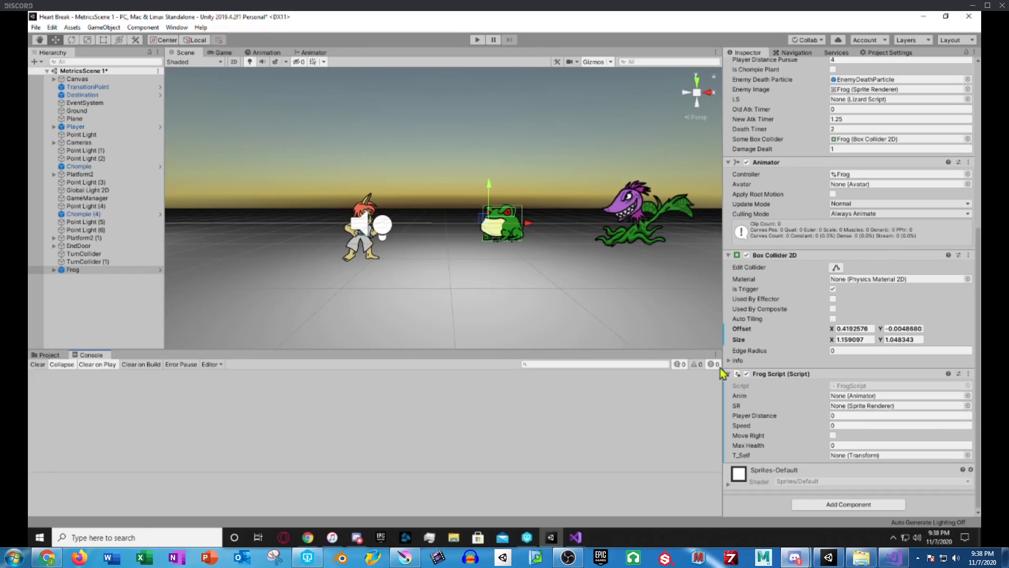
pyautogui.moveTo(75, 274); pyautogui.dragTo(860, 413)
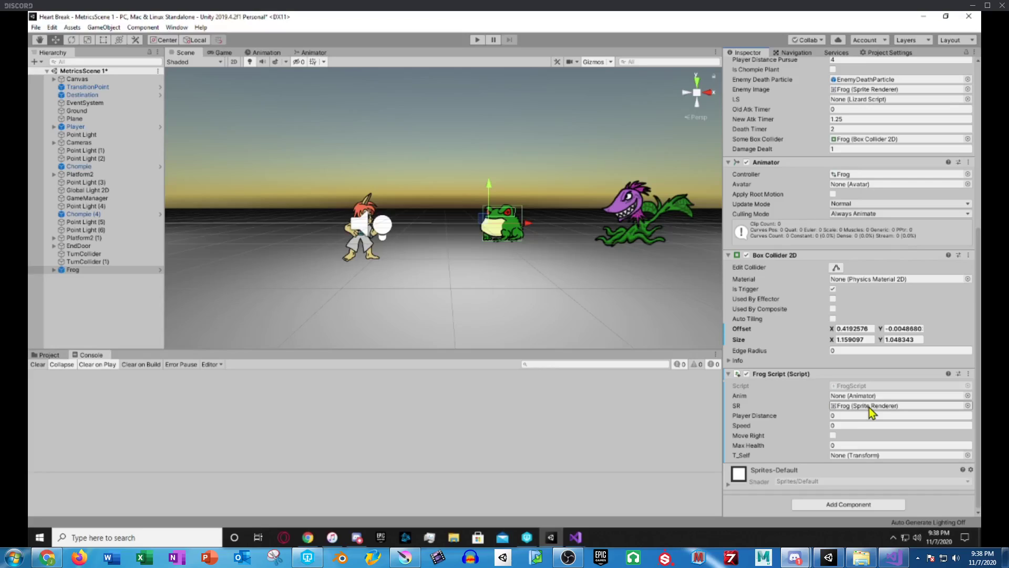
pyautogui.moveTo(73, 269); pyautogui.dragTo(842, 459)
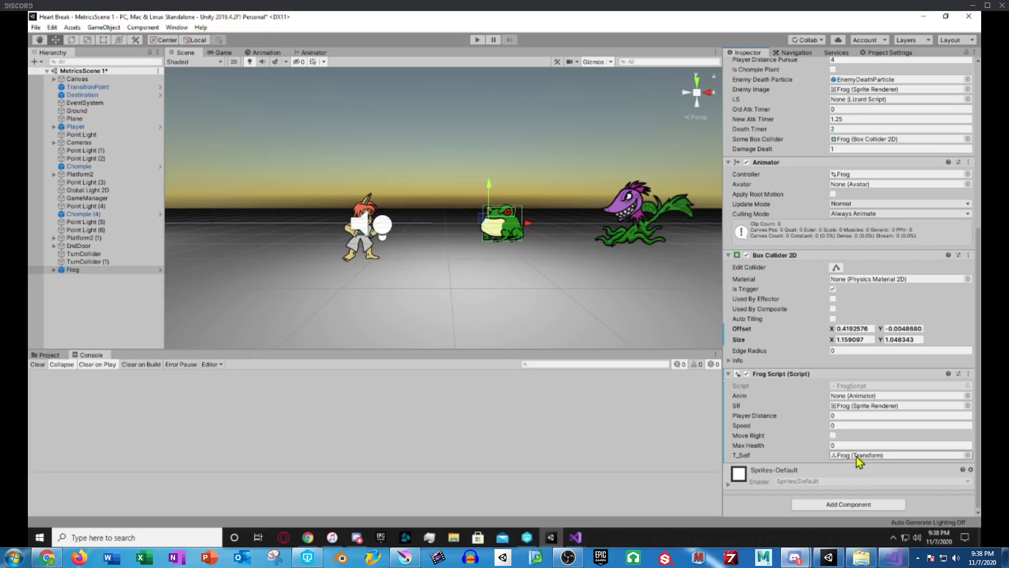
# - Play-test the scene by moving the player right toward the frog, and end play mode
pyautogui.click(478, 41)
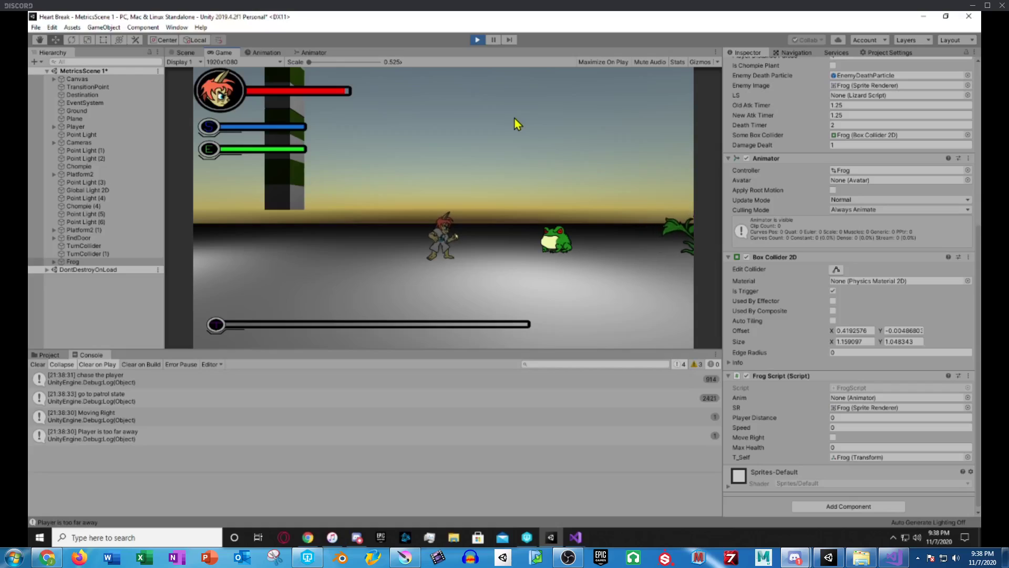
pyautogui.press('d')
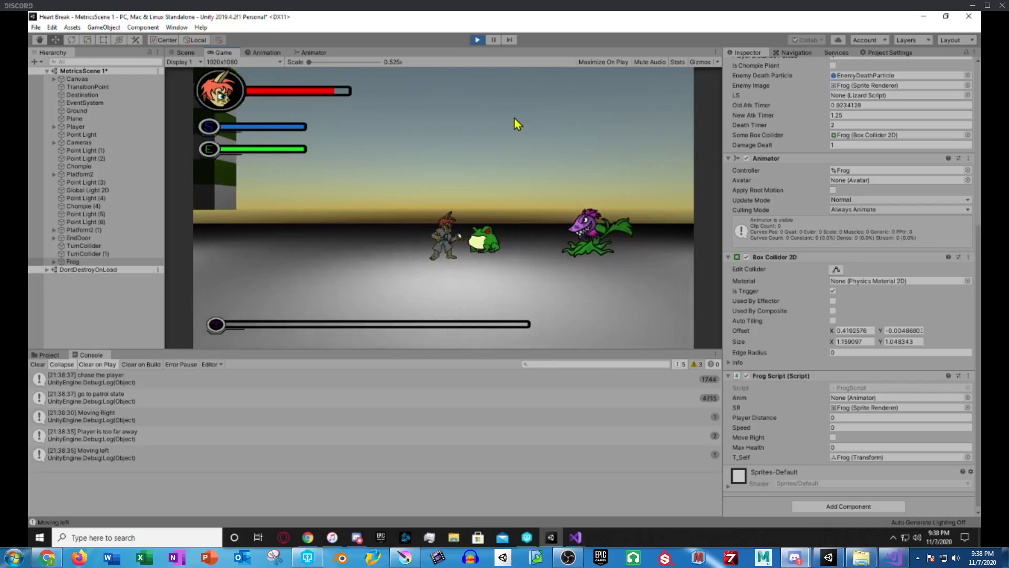
pyautogui.click(477, 40)
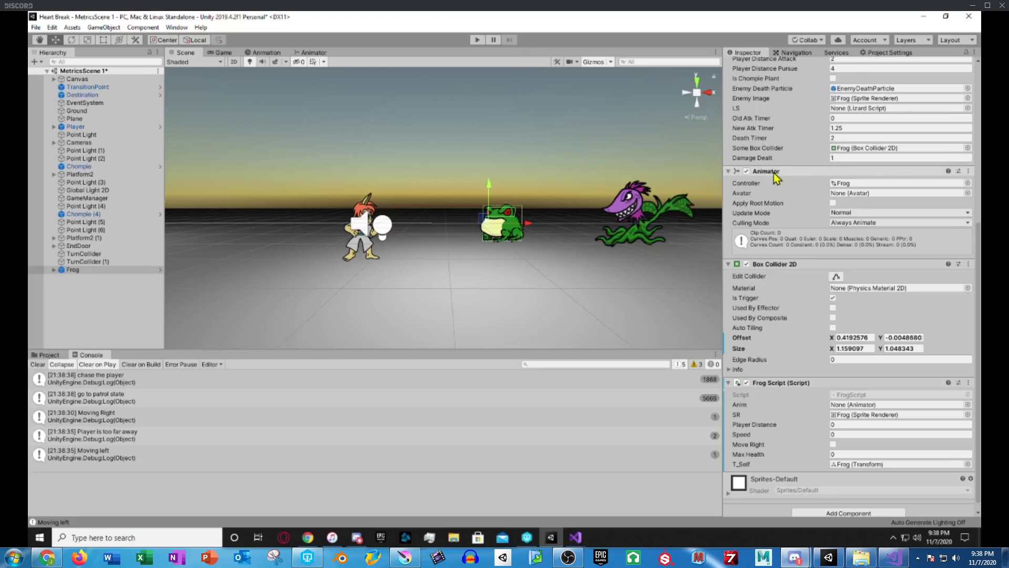
# - Examine the Frog's animator controller graph and compare it with the Player's animator graph
pyautogui.scroll(3, 779, 177)
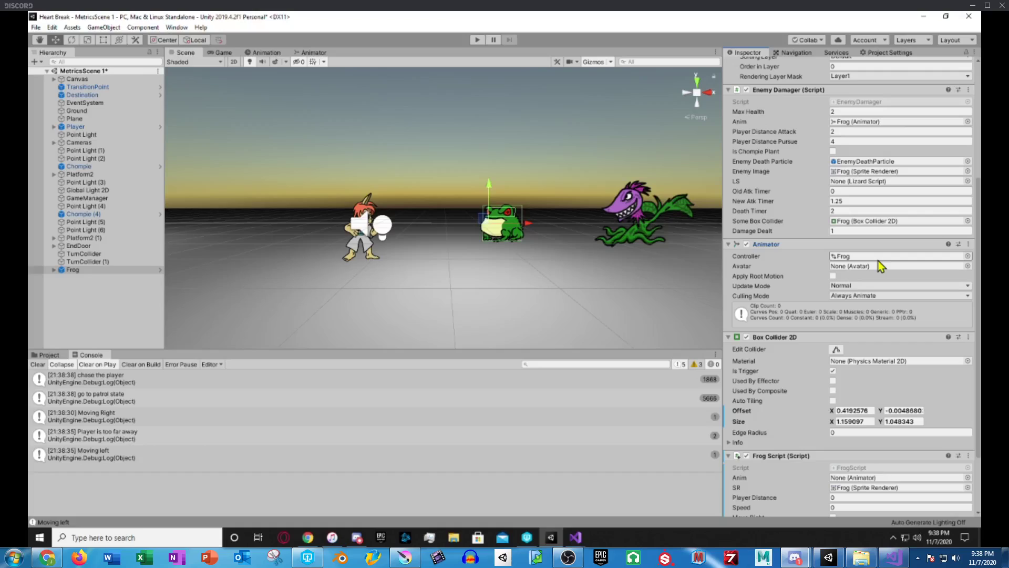
pyautogui.click(308, 54)
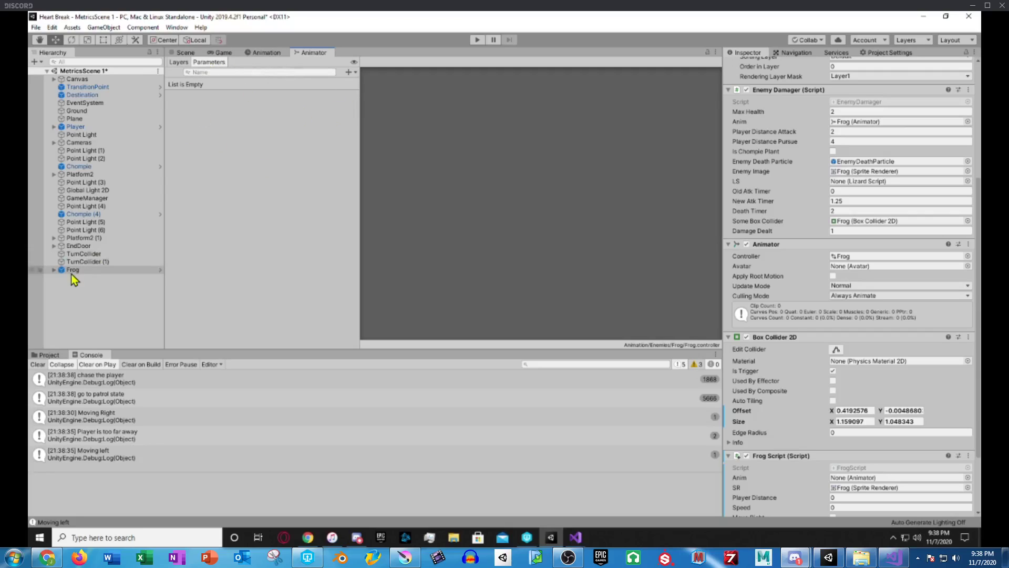
pyautogui.click(160, 271)
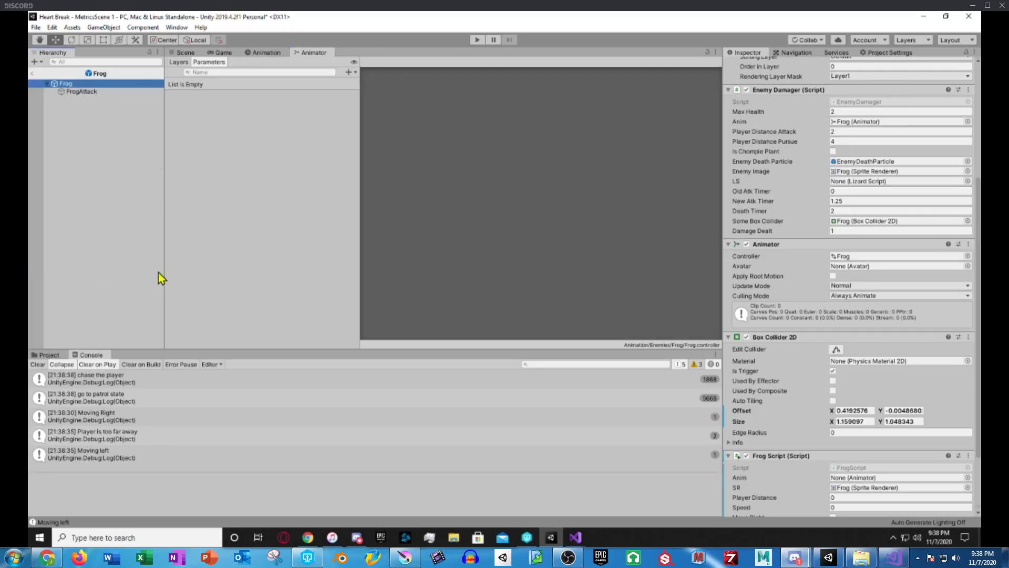
pyautogui.click(33, 74)
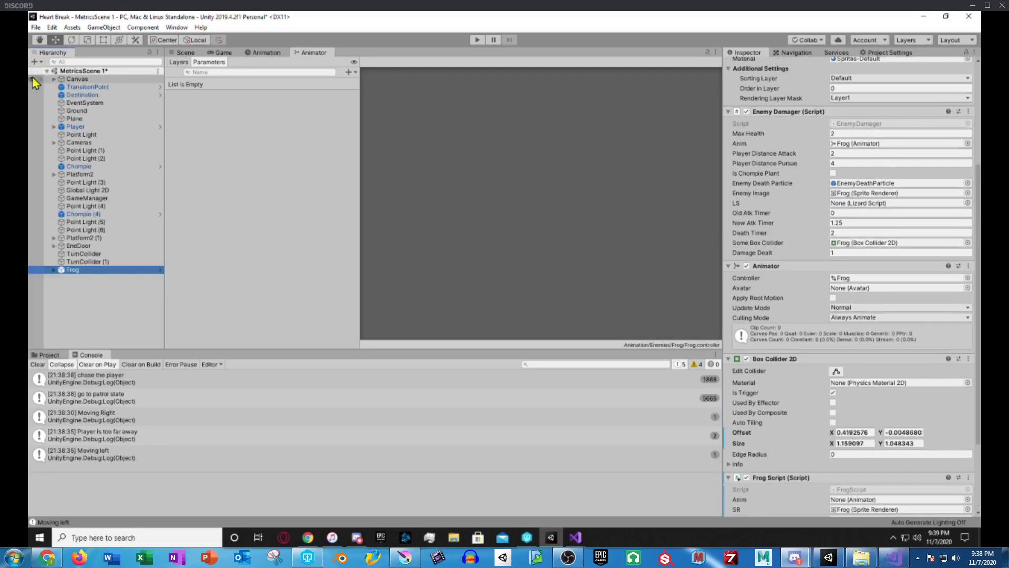
pyautogui.click(106, 291)
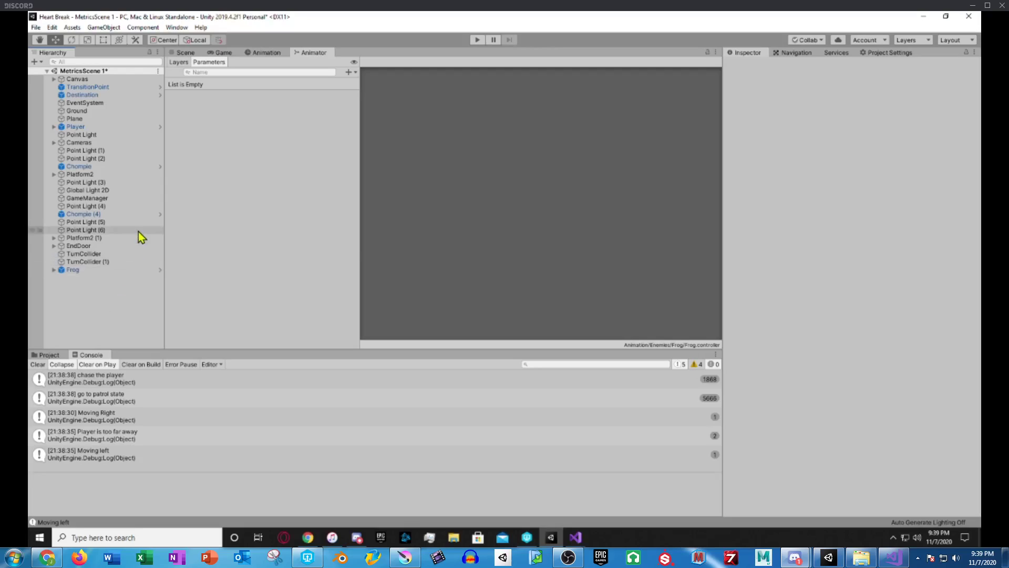
pyautogui.click(79, 127)
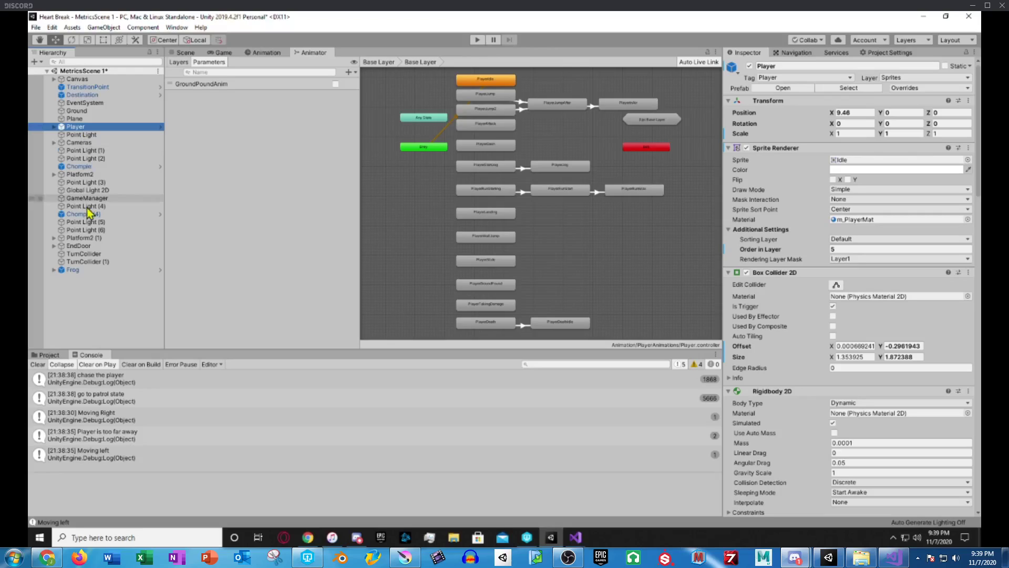
pyautogui.click(80, 270)
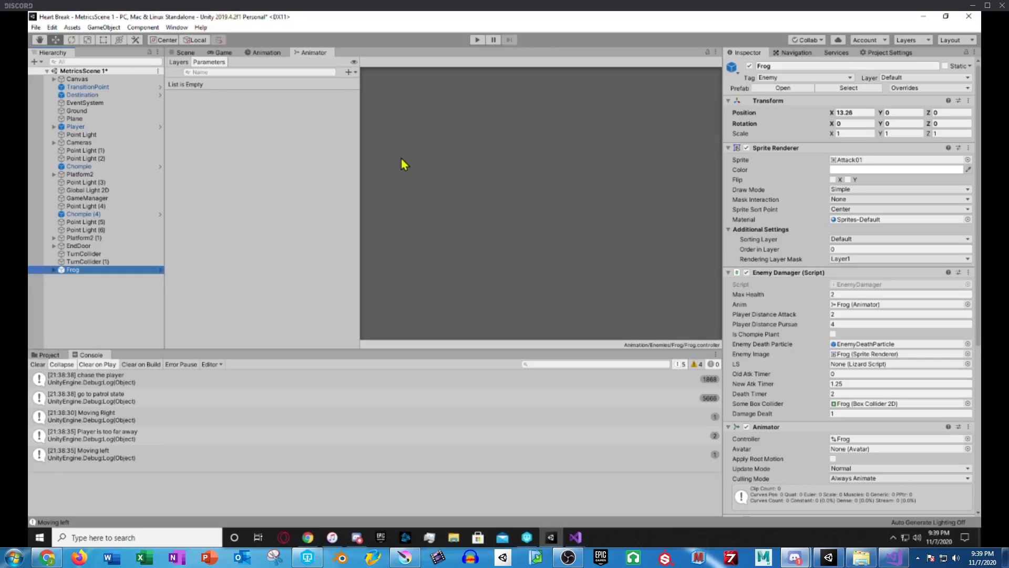
# - Check the Animation and Animator views for the selected Frog's clips and states
pyautogui.click(266, 53)
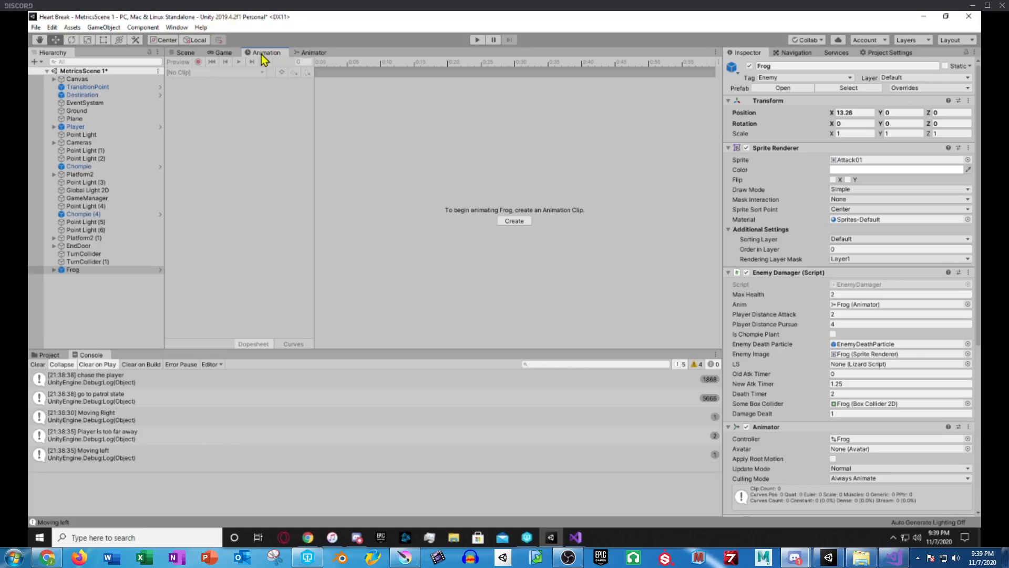
pyautogui.click(308, 52)
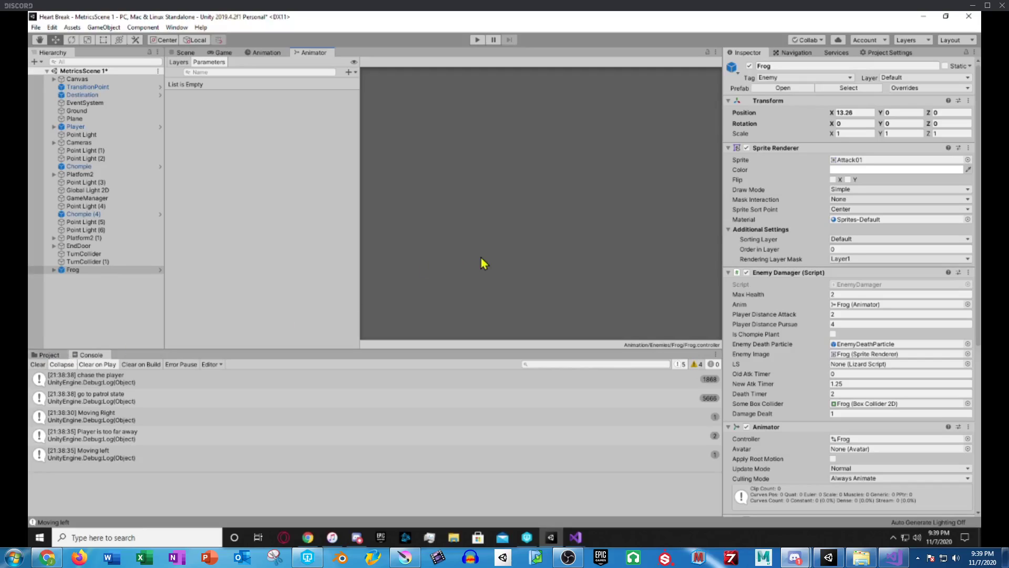
pyautogui.click(182, 27)
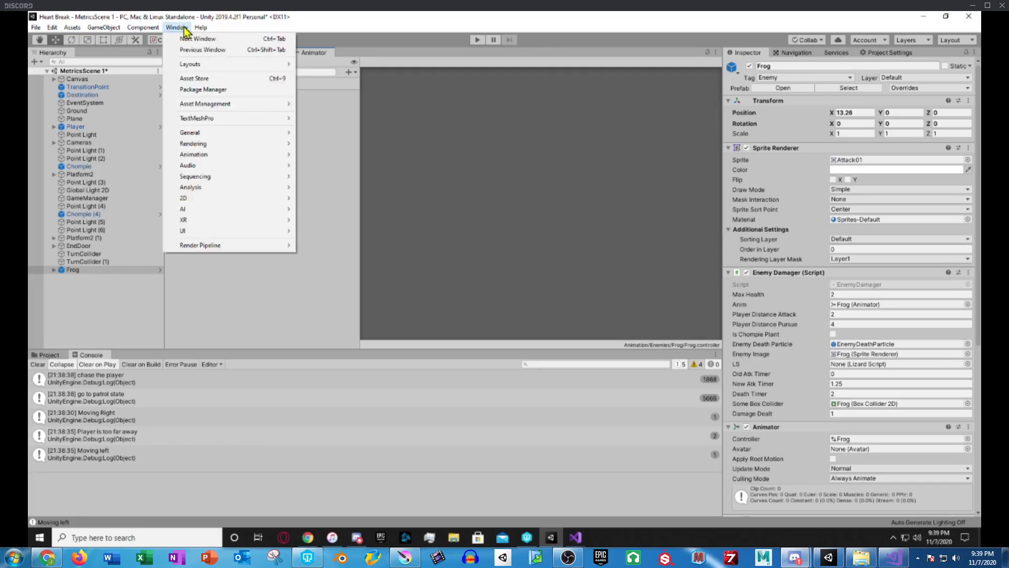
pyautogui.moveTo(215, 157)
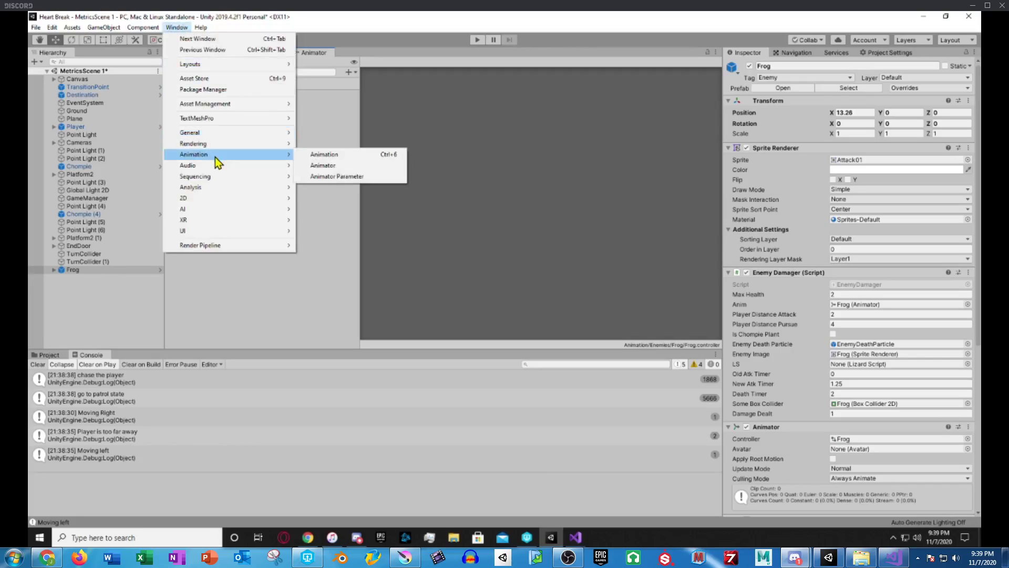
pyautogui.click(324, 154)
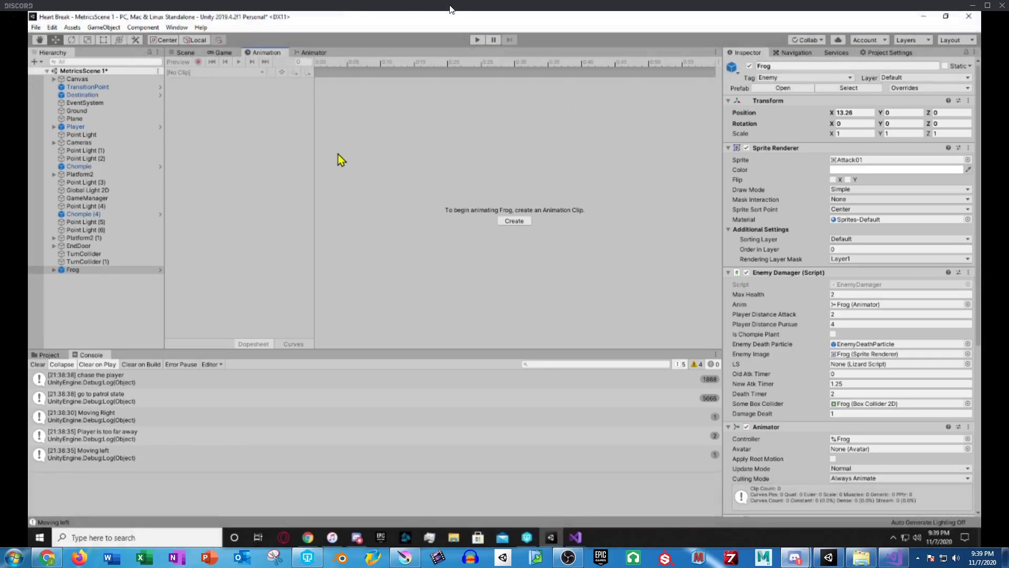
# - Leave the shared Discord screen for the local Unity editor, open the Frog's Animator controller and widen its state graph
pyautogui.press('Escape')
pyautogui.moveTo(44, 137); pyautogui.dragTo(0, 123)
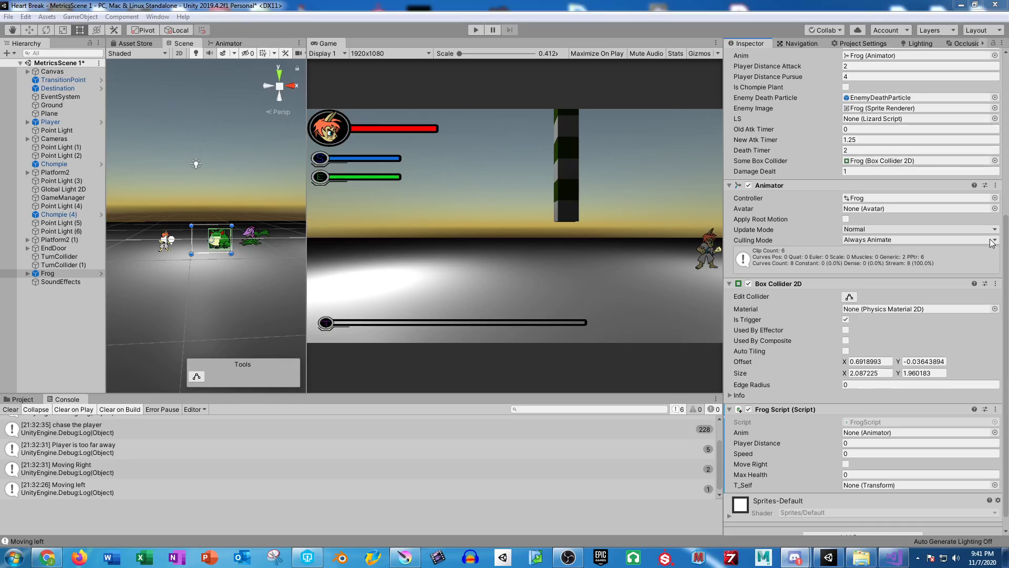
pyautogui.moveTo(1005, 228); pyautogui.dragTo(1007, 248)
pyautogui.scroll(3, 1008, 249)
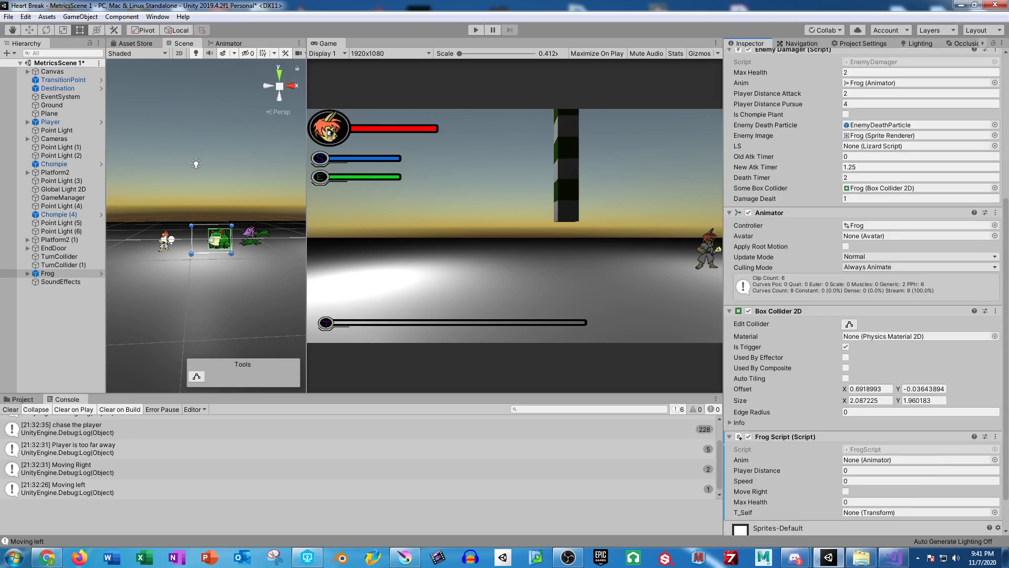
pyautogui.doubleClick(862, 225)
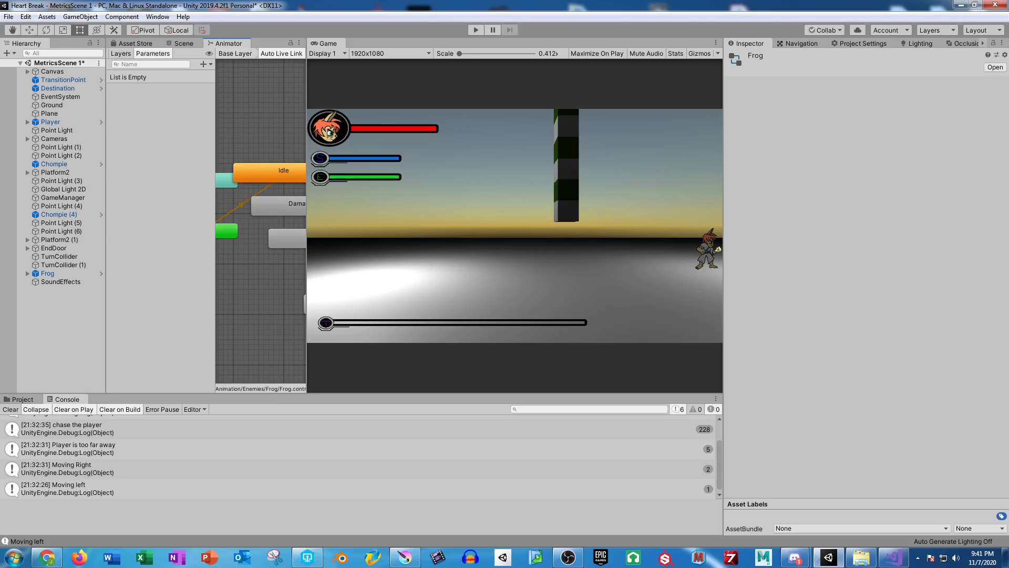
pyautogui.moveTo(307, 246); pyautogui.dragTo(616, 262)
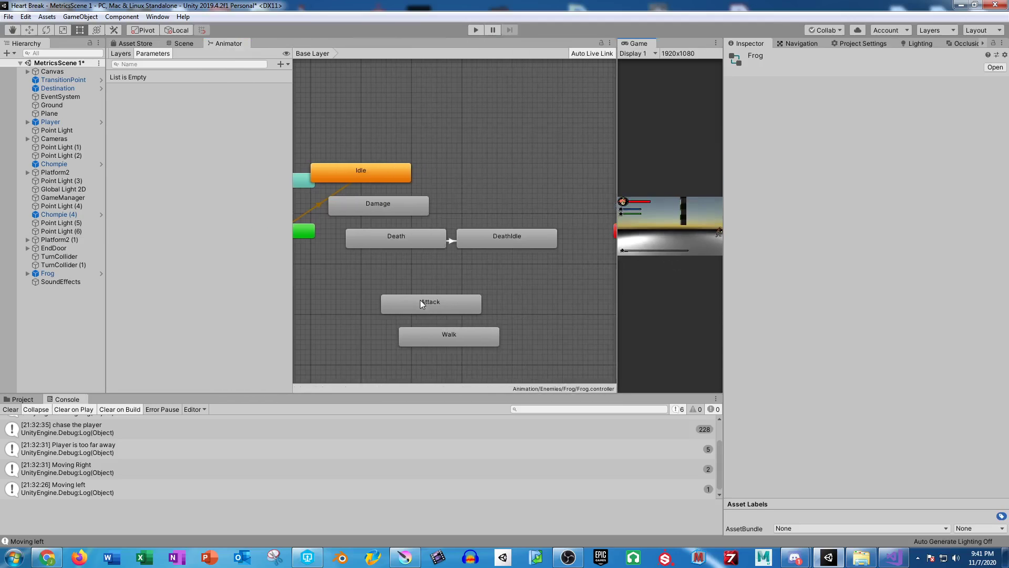
# - Rearrange the Attack, Walk, Death and Idle states into a tidy vertical column in the Frog animator graph
pyautogui.moveTo(421, 300); pyautogui.dragTo(375, 271)
pyautogui.moveTo(424, 335); pyautogui.dragTo(355, 307)
pyautogui.moveTo(378, 228); pyautogui.dragTo(364, 241)
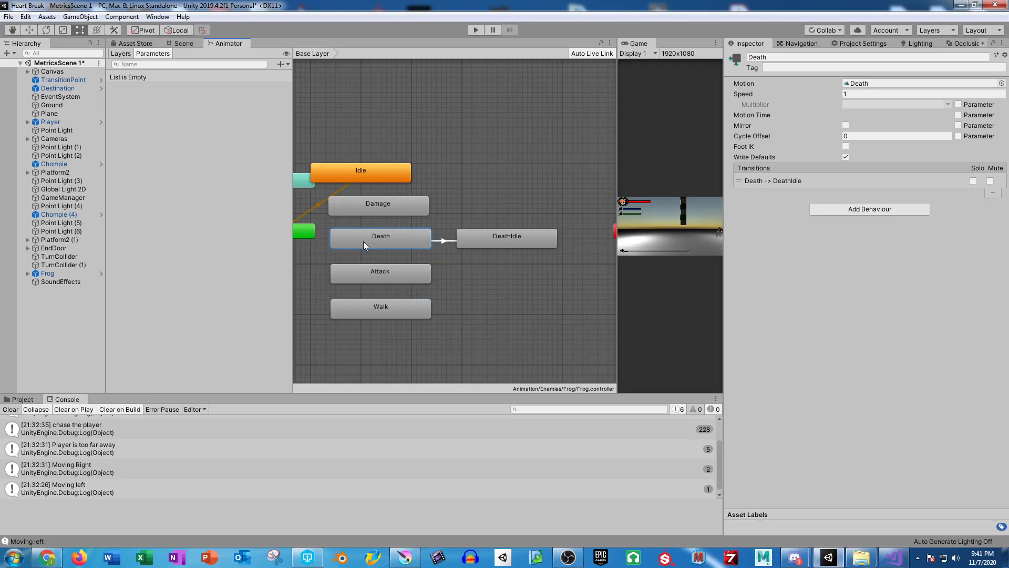
pyautogui.moveTo(367, 171); pyautogui.dragTo(386, 171)
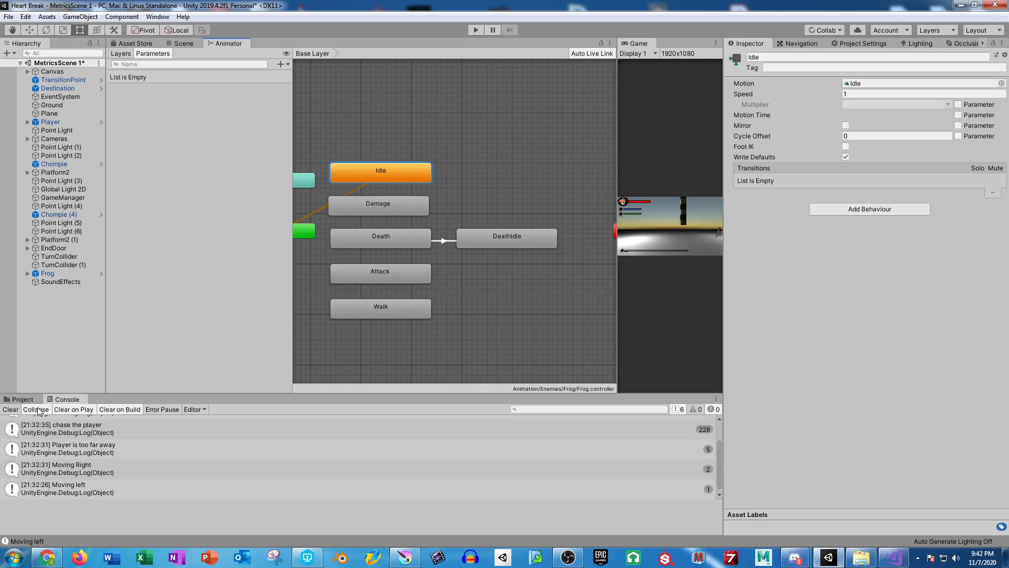
# - Examine the Idle clip and Frog controller among the assets in the Animation/Enemies/Frog project folder
pyautogui.click(22, 399)
pyautogui.moveTo(280, 455); pyautogui.dragTo(600, 504)
pyautogui.click(444, 458)
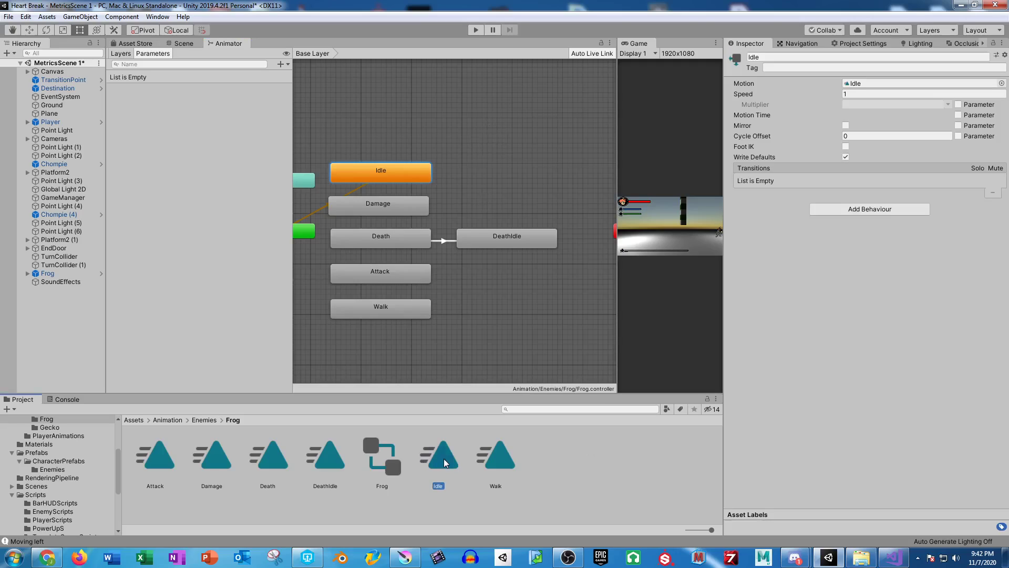
pyautogui.moveTo(443, 458); pyautogui.dragTo(526, 160)
pyautogui.click(376, 454)
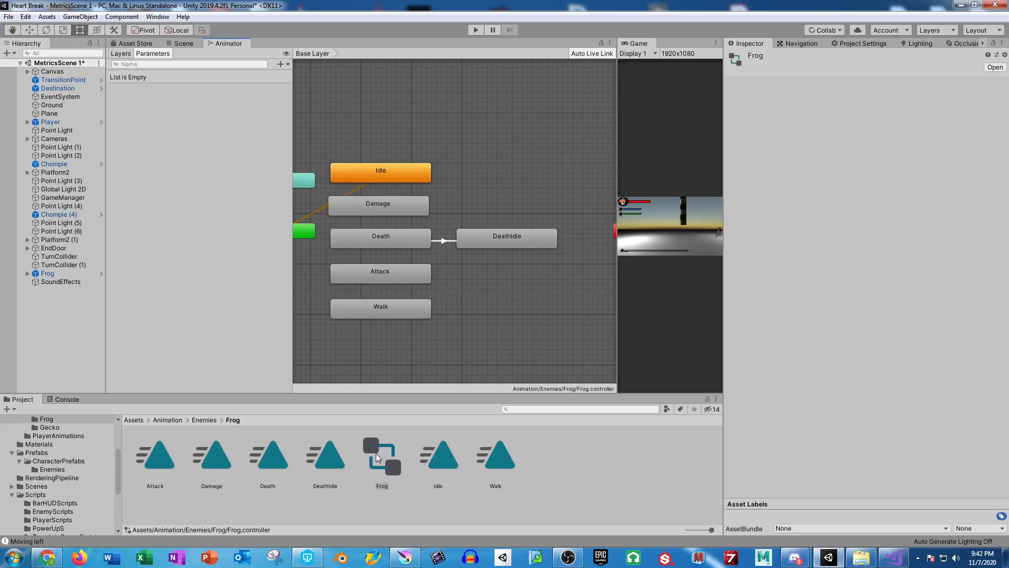
pyautogui.moveTo(376, 453); pyautogui.dragTo(555, 420)
# - Switch to Perforce P4V and check out the Heart Break project's Packages and ProjectSettings folders
pyautogui.click(308, 558)
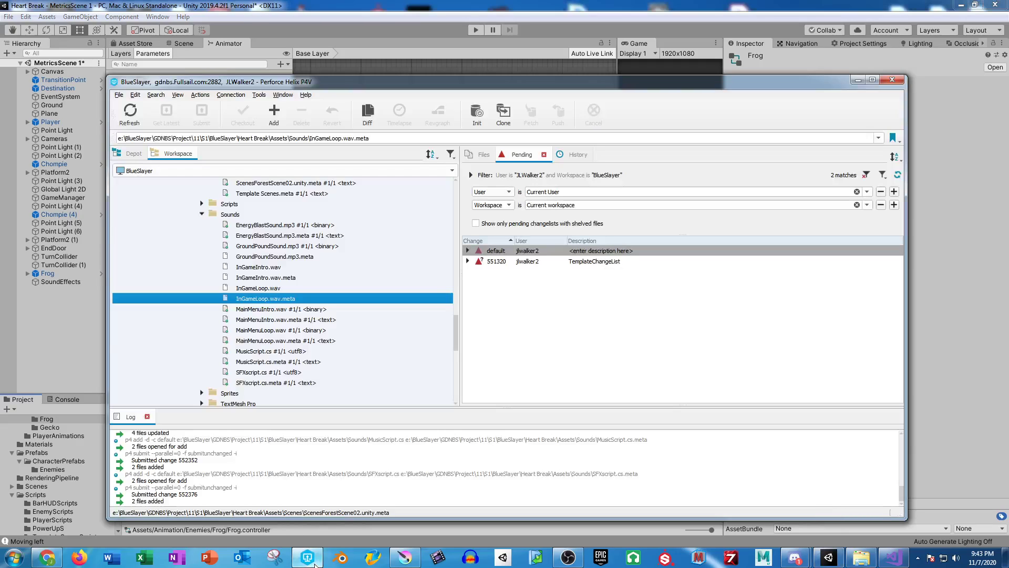
pyautogui.scroll(-7, 297, 340)
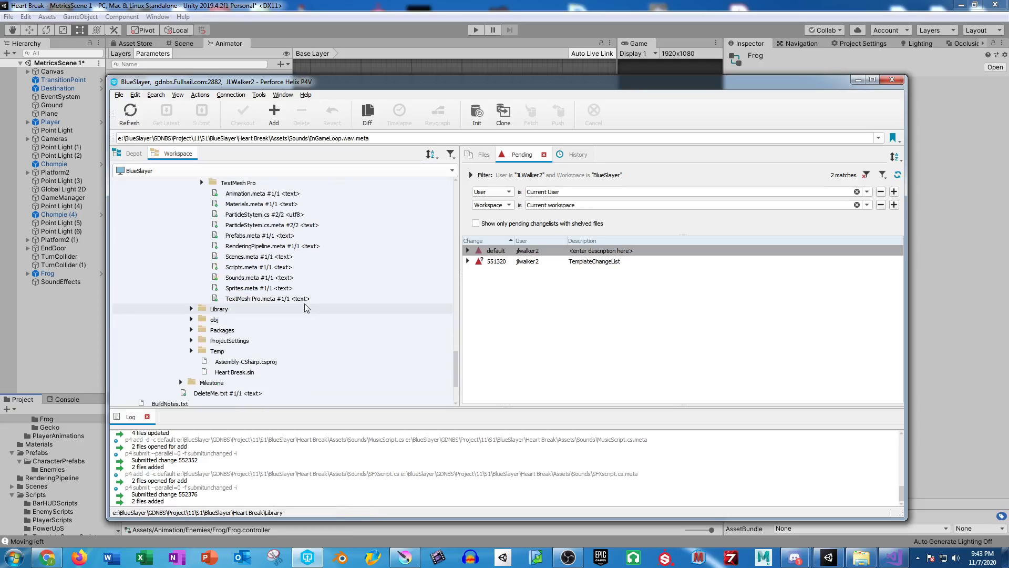
pyautogui.click(191, 340)
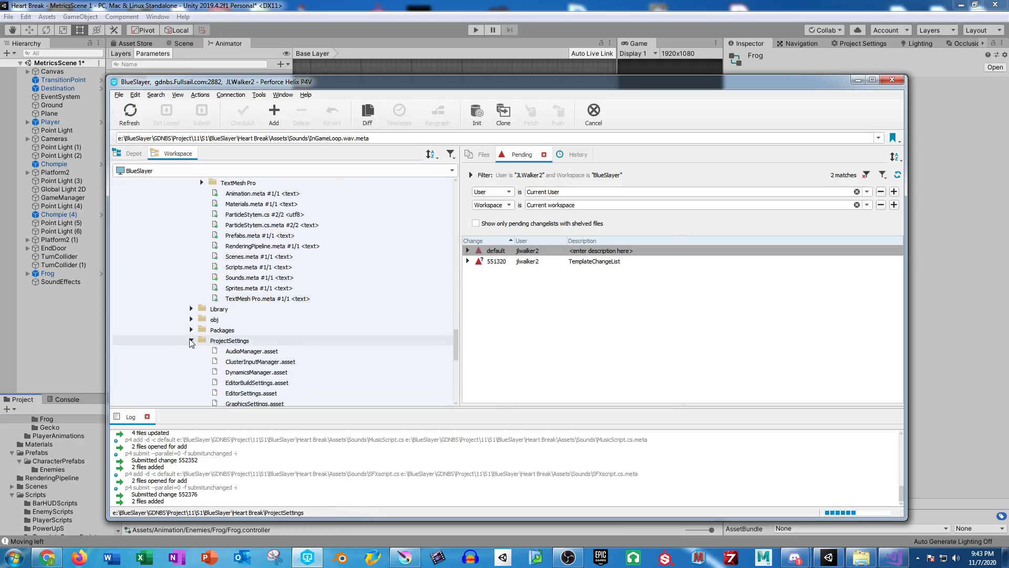
pyautogui.click(221, 341)
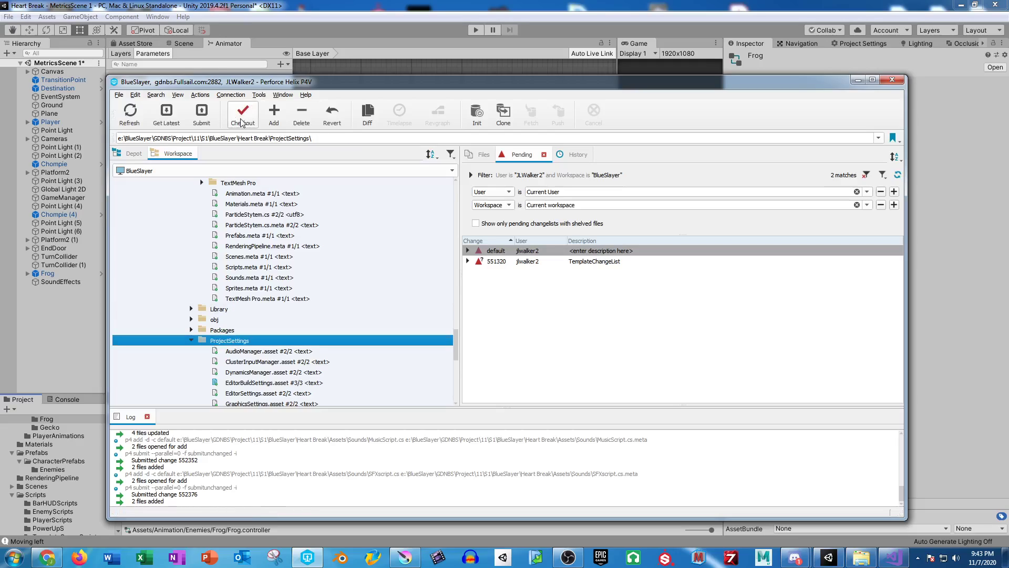
pyautogui.keyDown('ctrl'); pyautogui.click(224, 330); pyautogui.keyUp('ctrl')
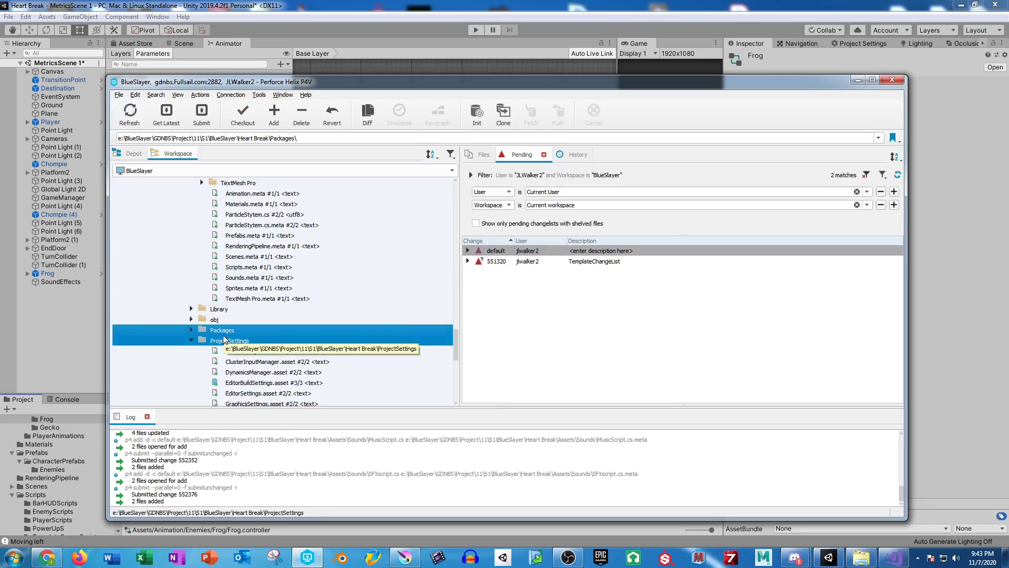
pyautogui.click(191, 330)
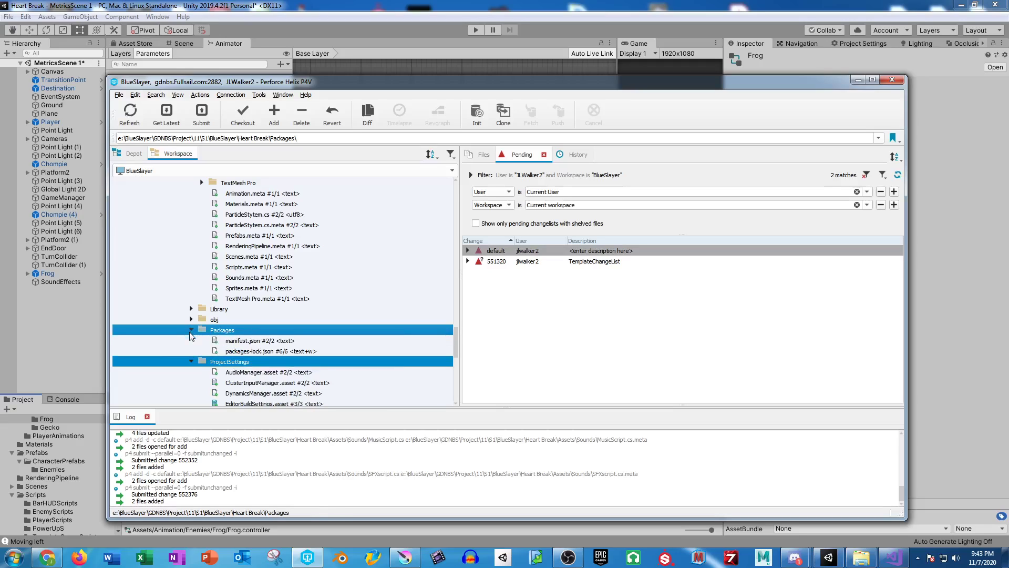
pyautogui.scroll(-3, 345, 342)
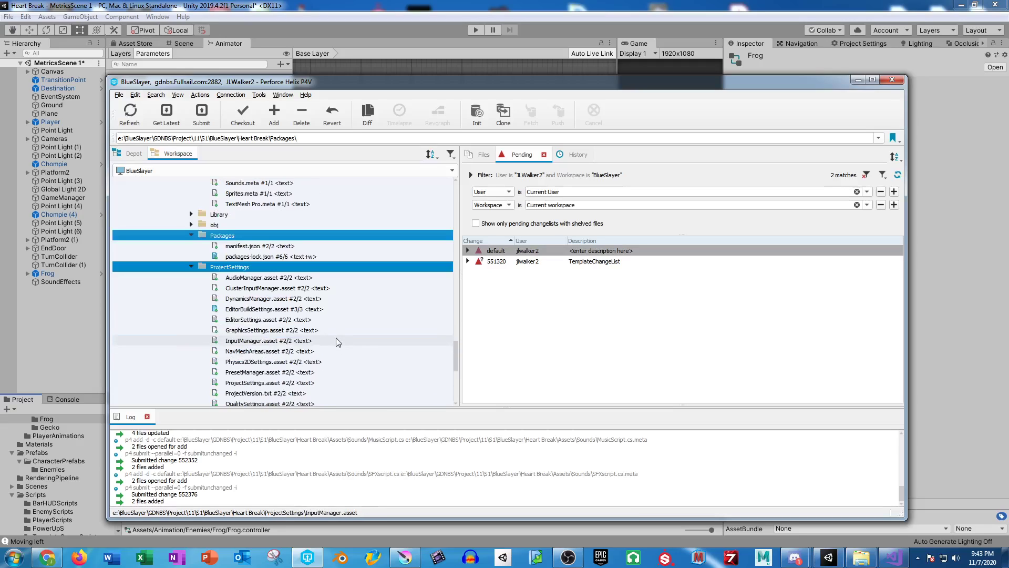
pyautogui.scroll(-3, 343, 320)
pyautogui.scroll(3, 351, 296)
pyautogui.scroll(1, 351, 296)
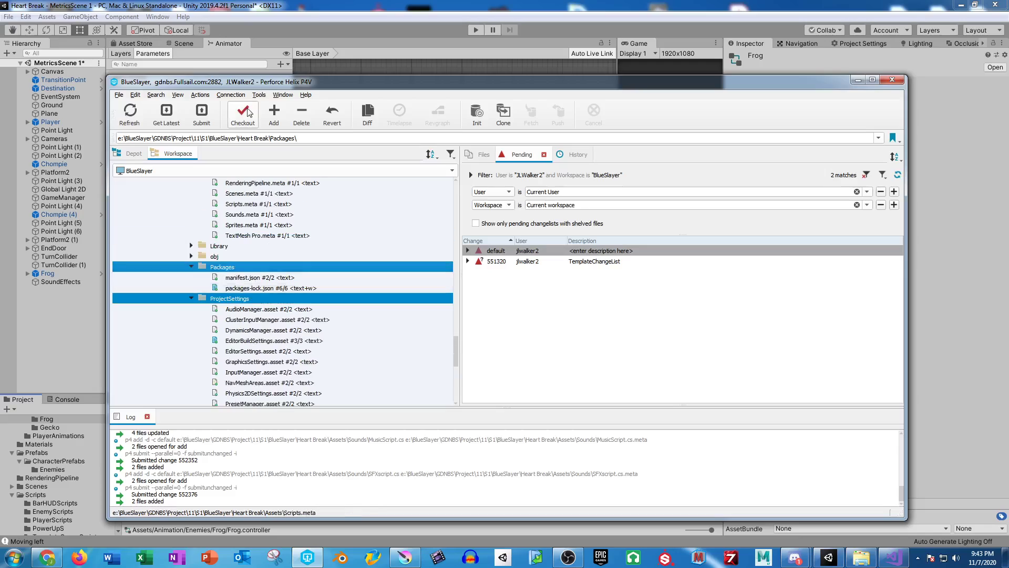
pyautogui.click(243, 113)
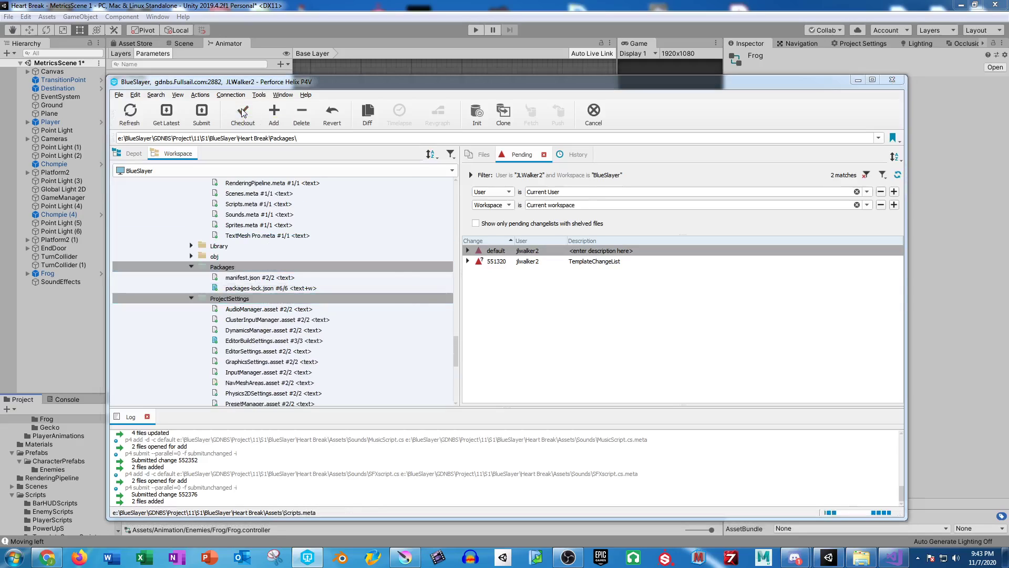
pyautogui.click(497, 338)
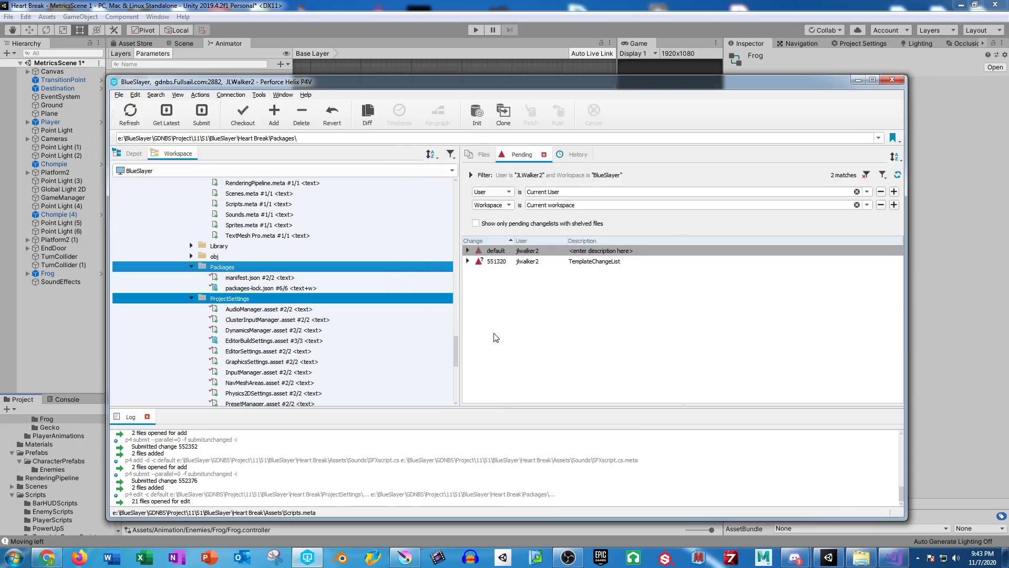
# - Submit the default changelist of checked-out files with the description "Updated project settings"
pyautogui.click(201, 113)
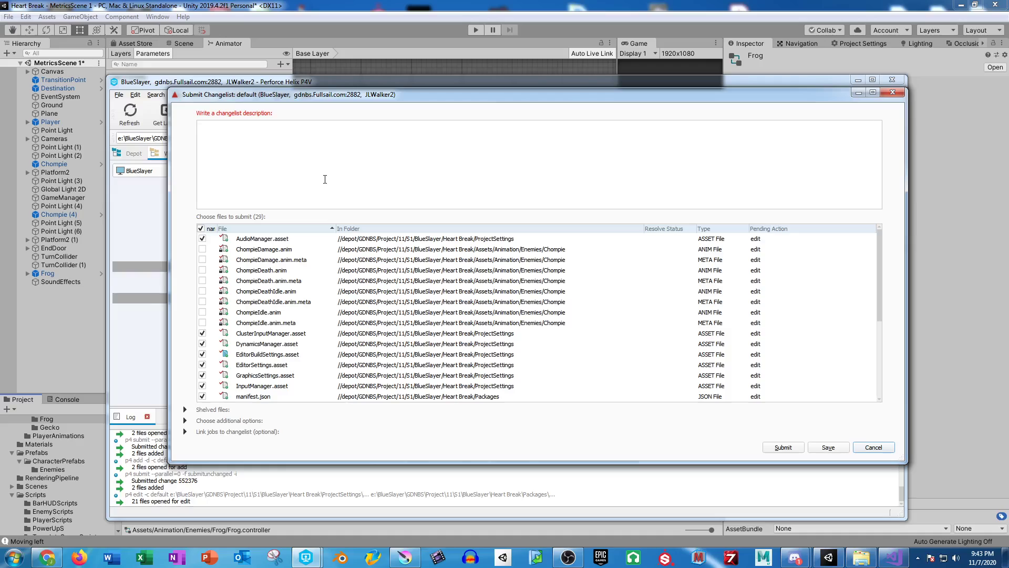
pyautogui.click(325, 179)
pyautogui.write('Updated project settings')
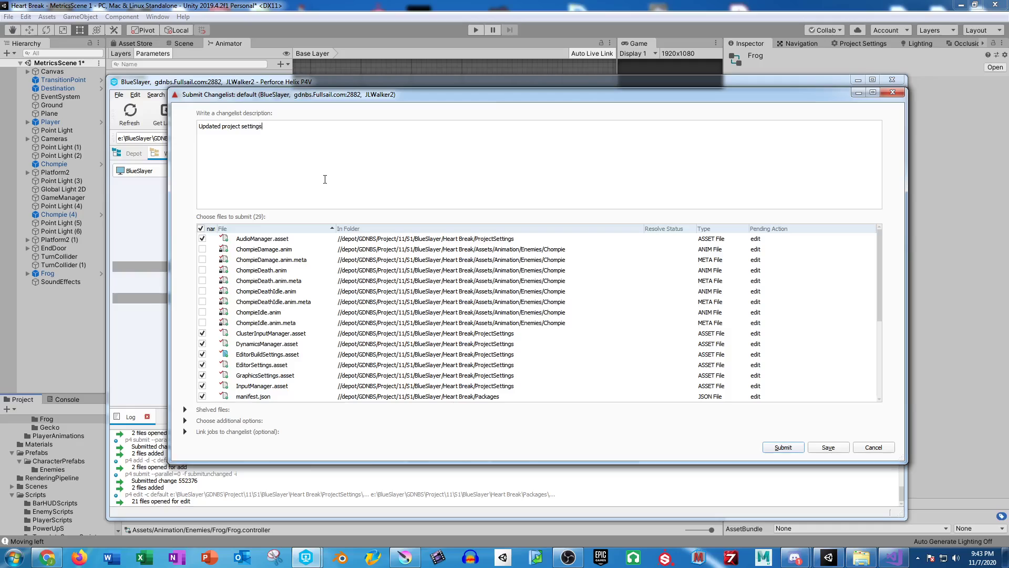
pyautogui.click(774, 446)
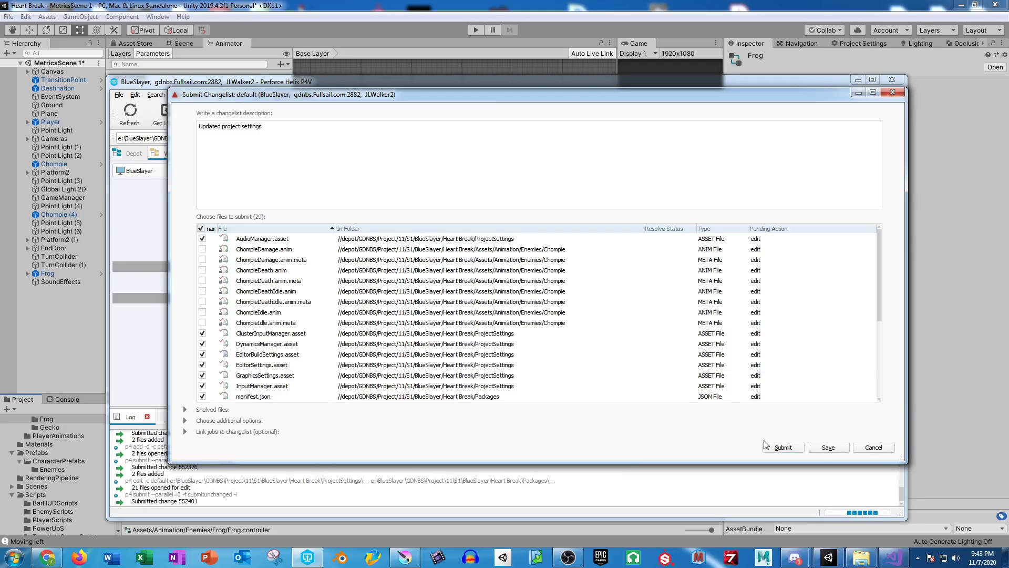